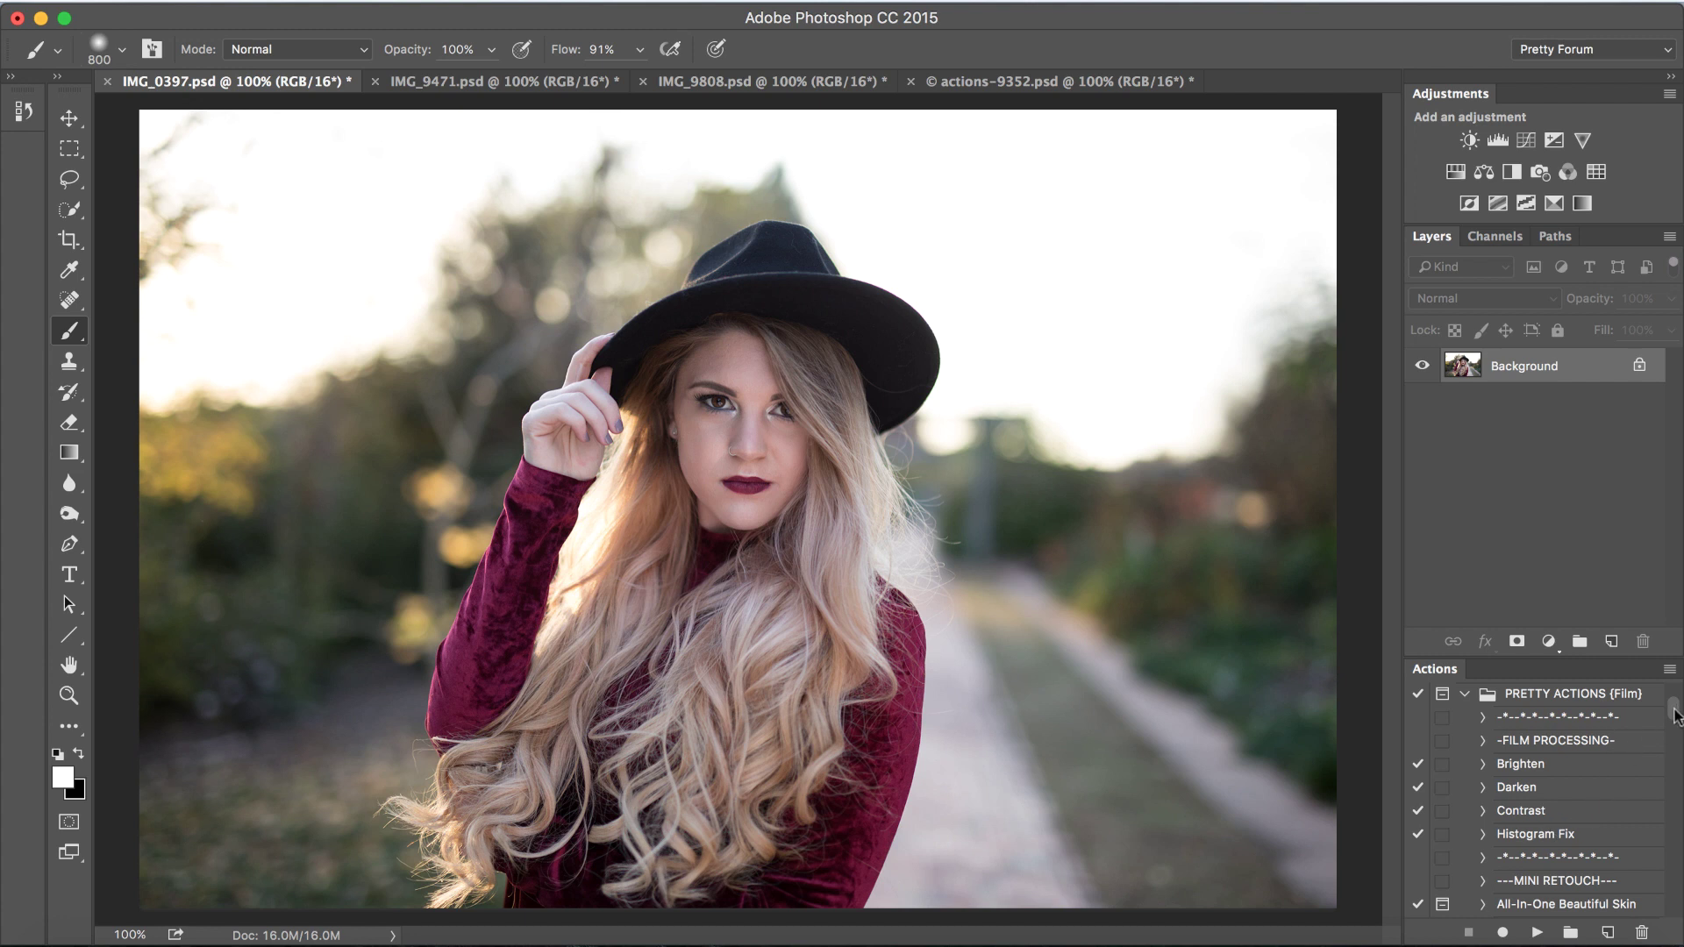
- Look through the PRETTY ACTIONS (Film) set, from film processing and retouching to light leaks and workflow actions
drag(1673, 715, 1673, 749)
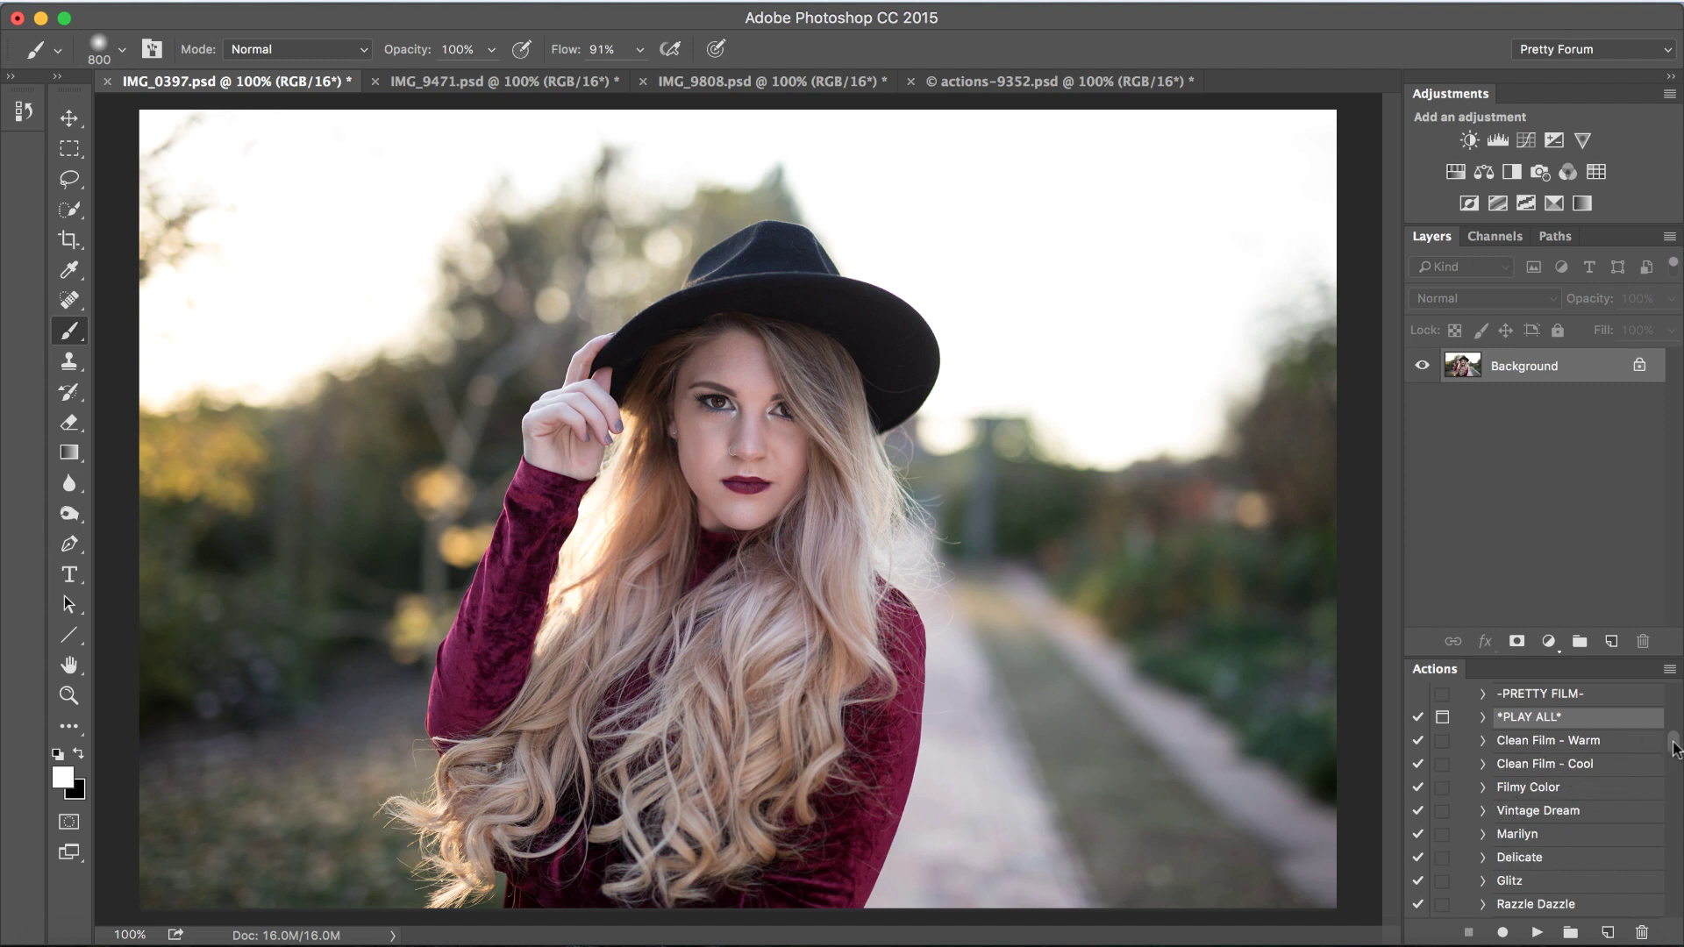
drag(1673, 748, 1673, 742)
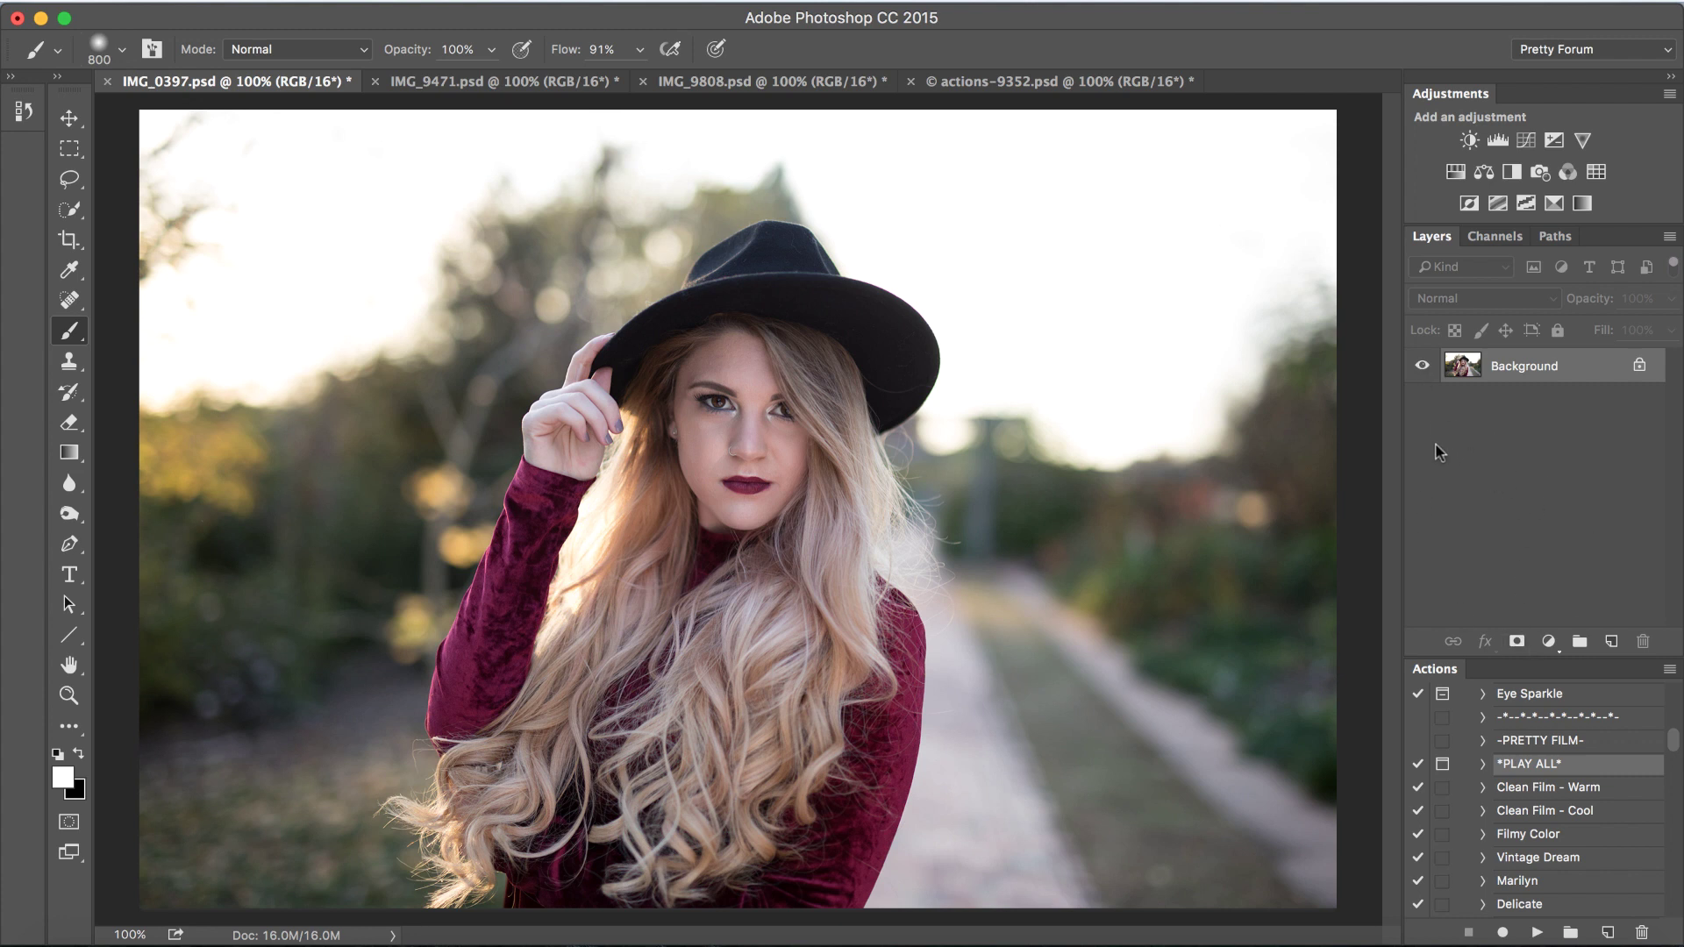
drag(1675, 740, 1675, 831)
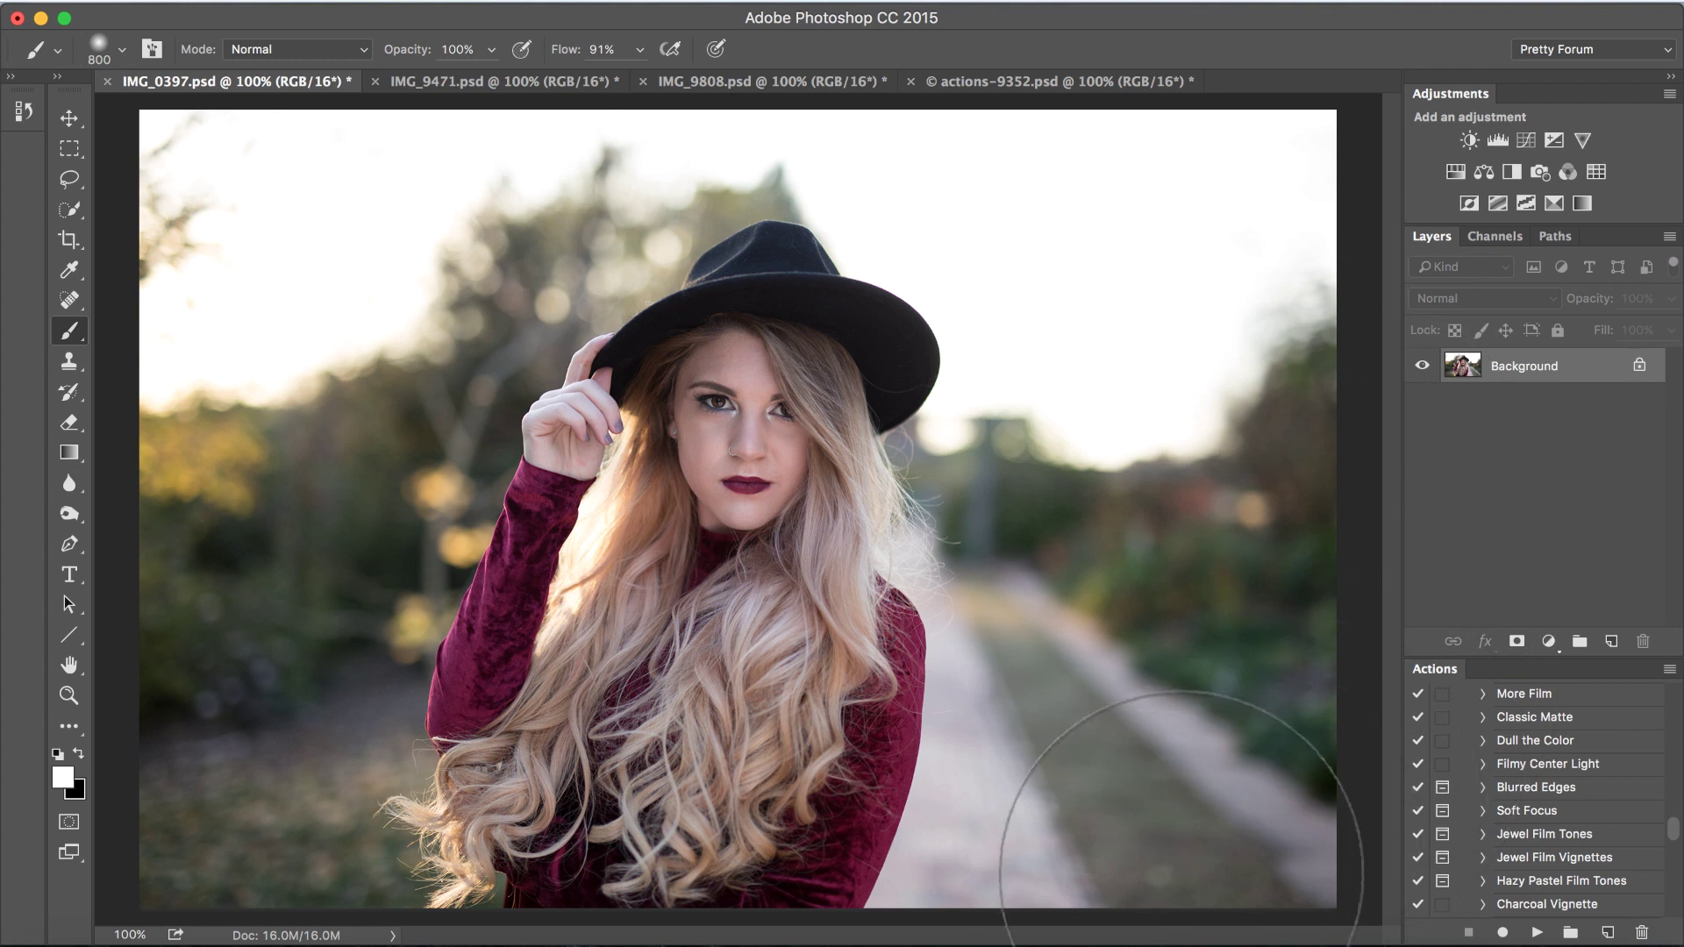
drag(1672, 828, 1673, 865)
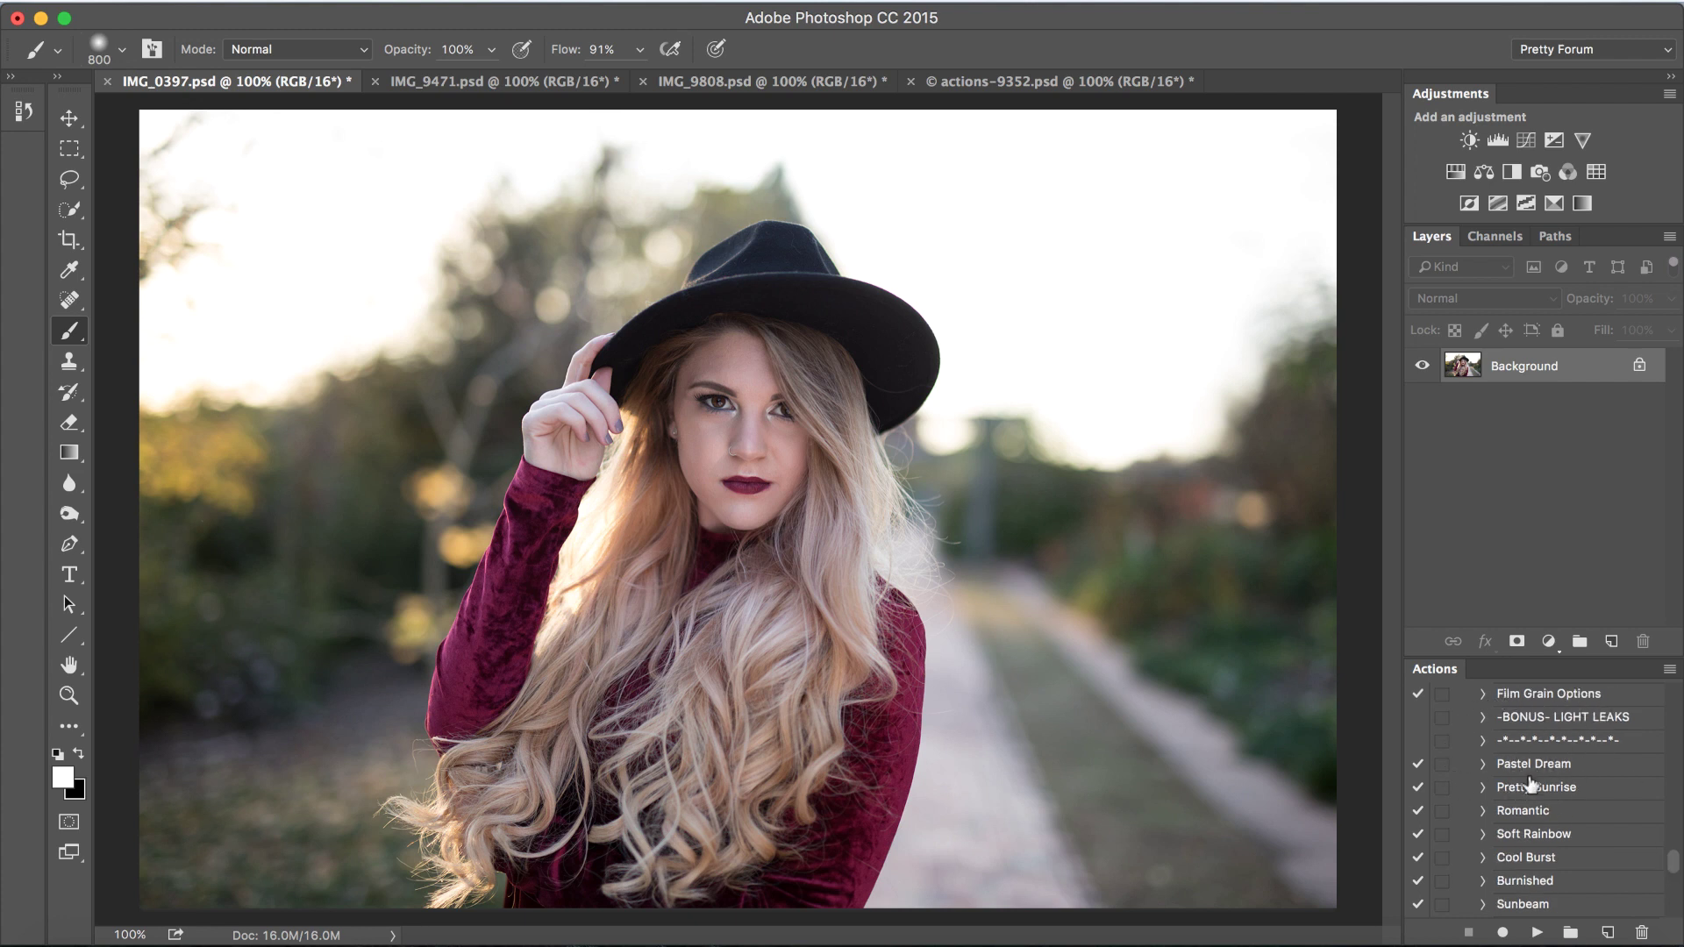
drag(1673, 868, 1671, 902)
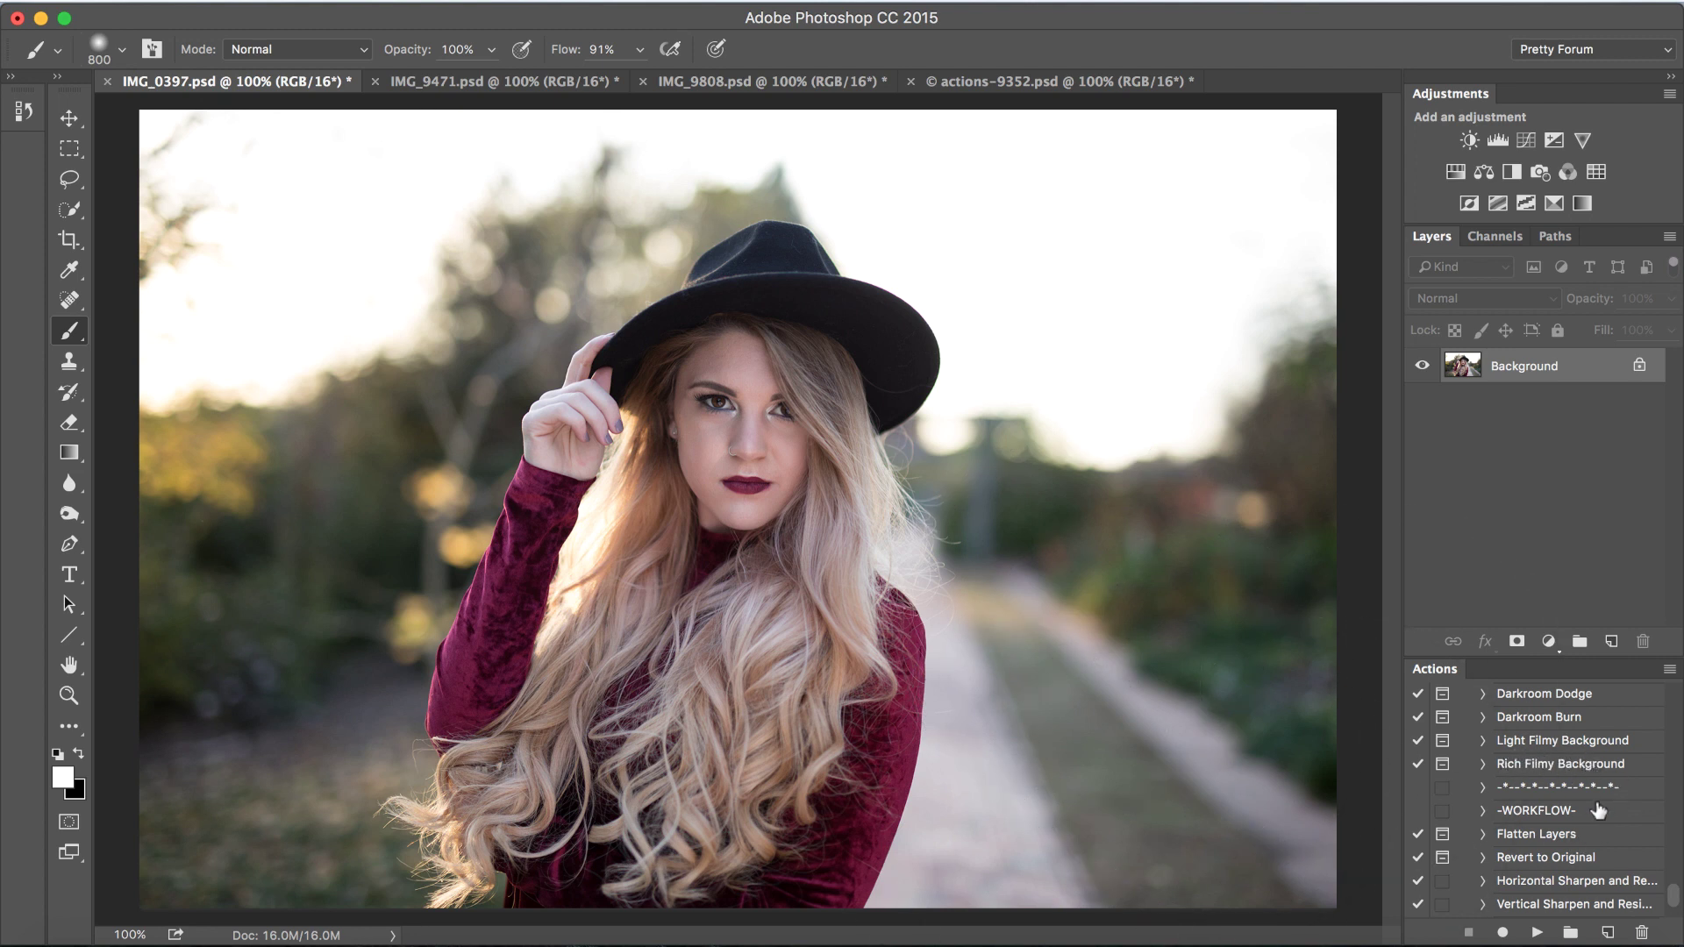
drag(1677, 903, 1677, 723)
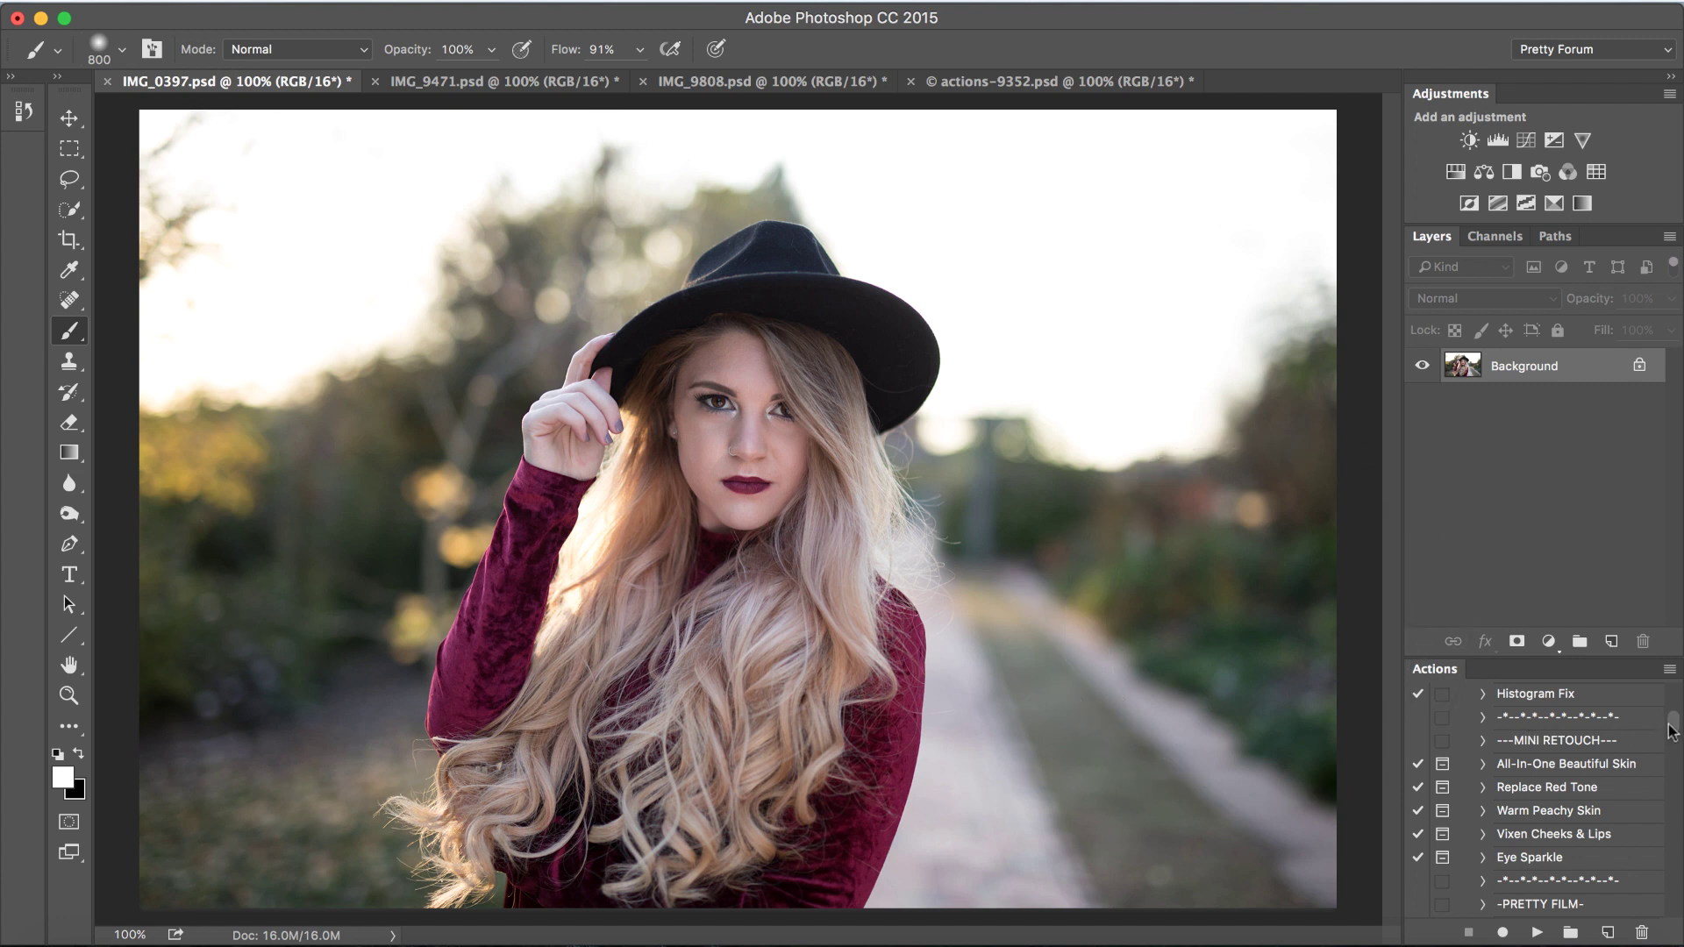
drag(1671, 730, 1674, 717)
- Run the Chantilly Lace action on the IMG_0397.psd portrait
scroll(1585, 820, down, 5)
scroll(1585, 820, down, 5)
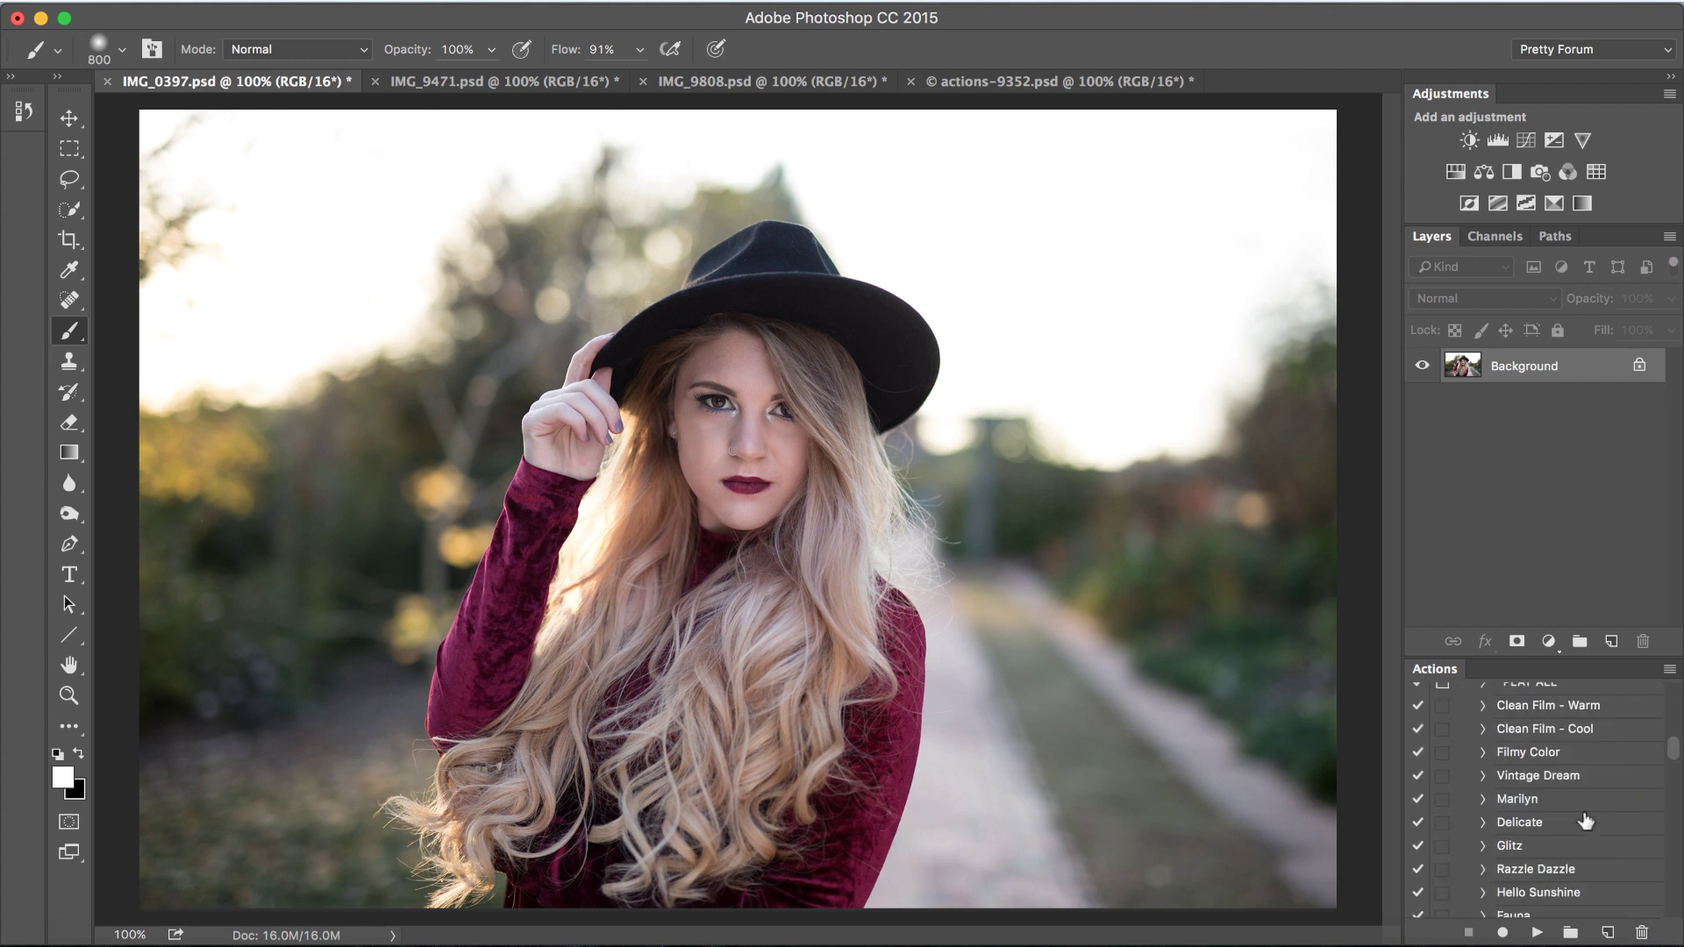
scroll(1586, 820, down, 5)
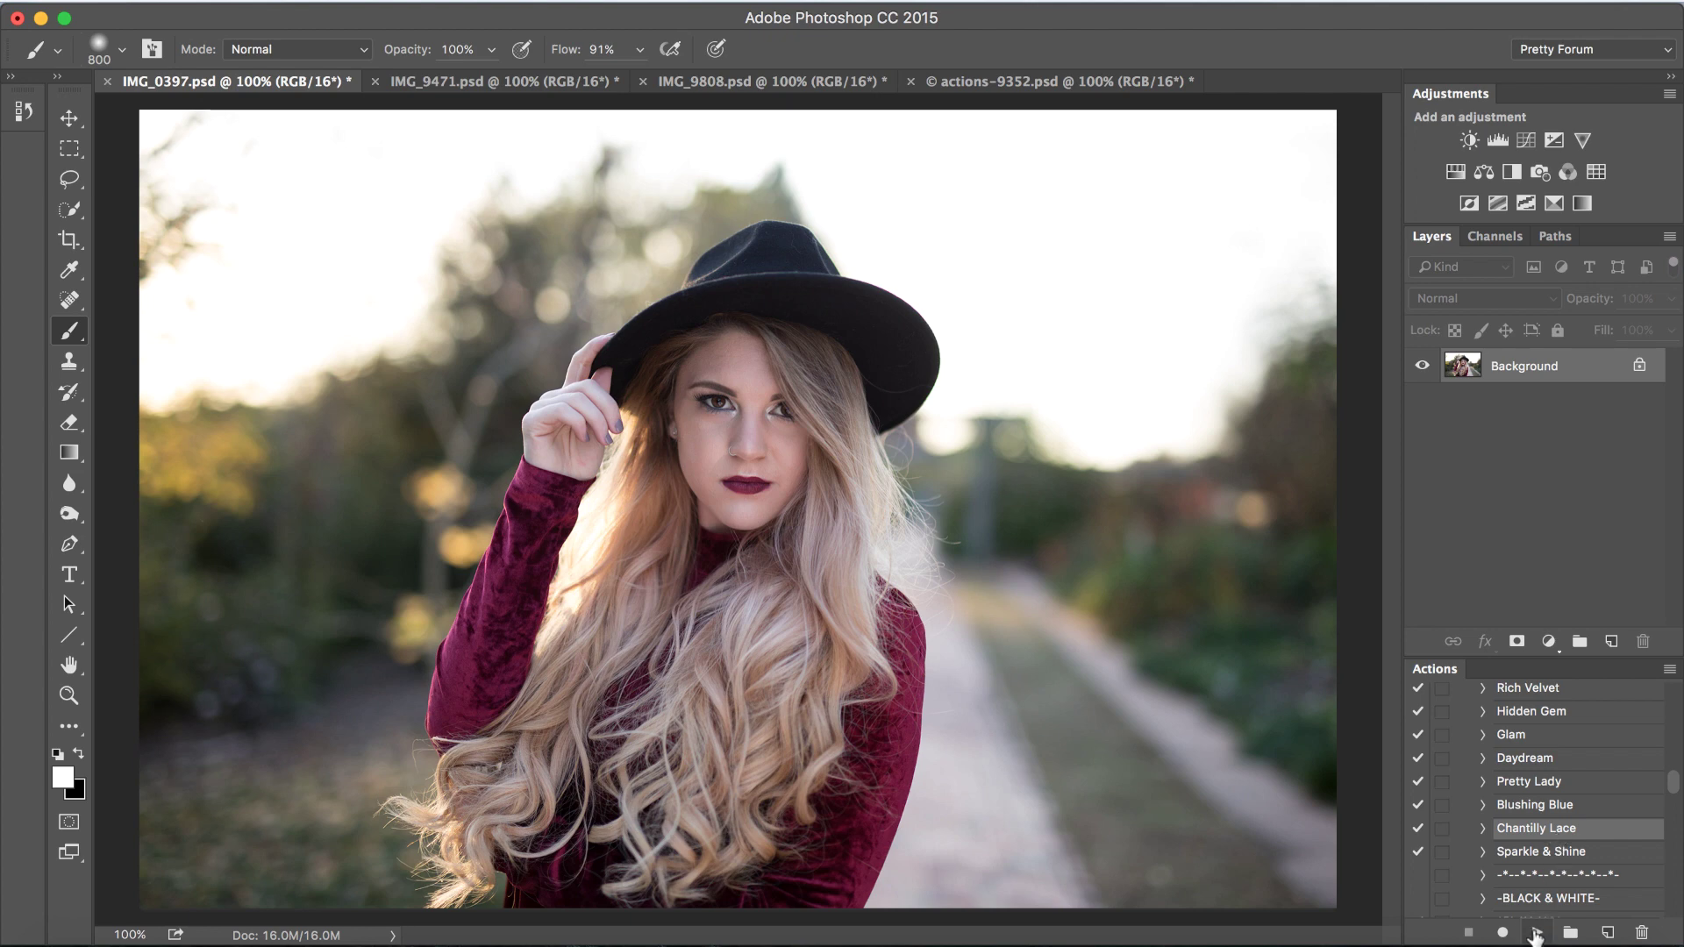
super+double_click(1500, 833)
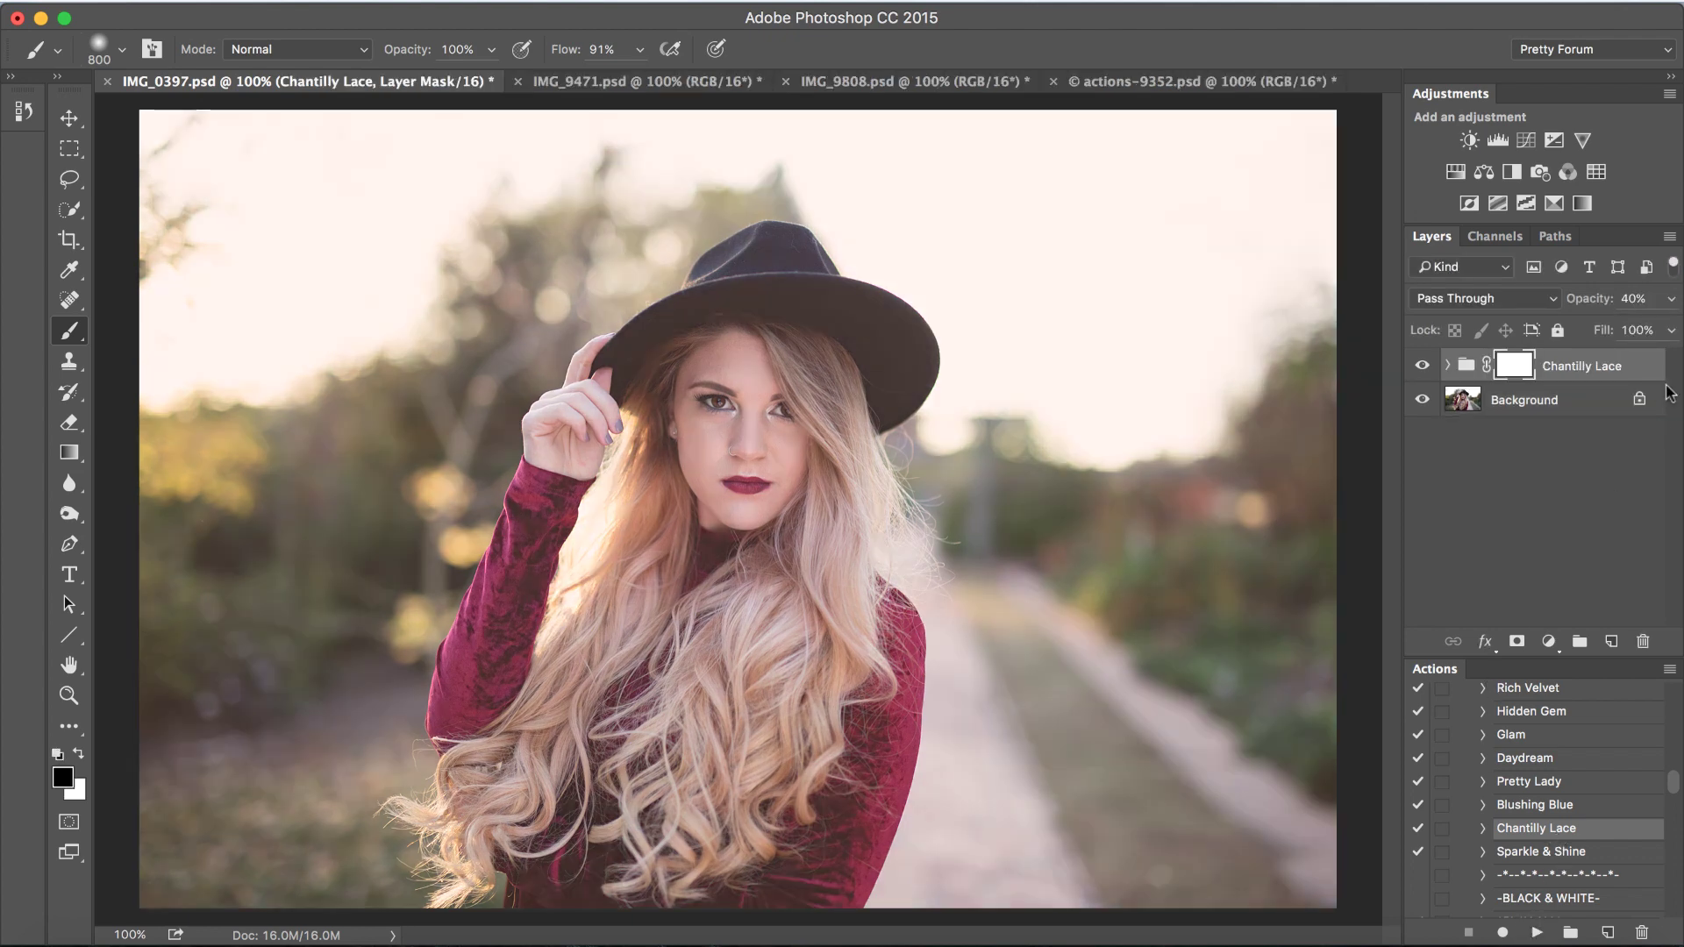
- Set the Chantilly Lace group's opacity to 51%
click(1672, 299)
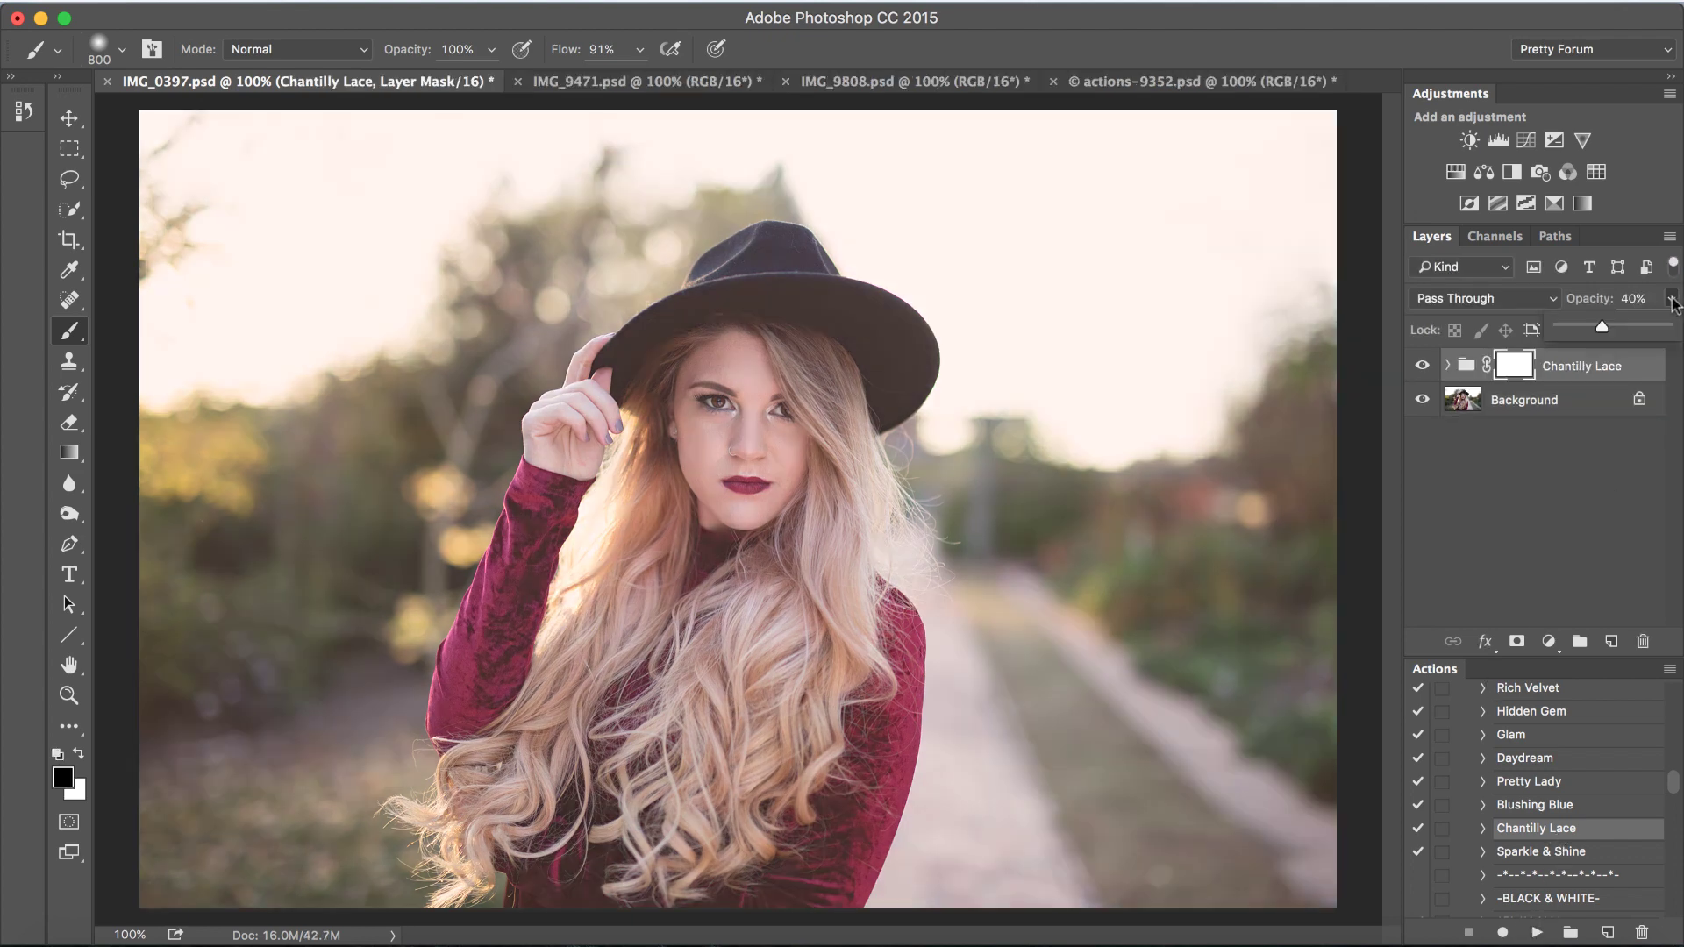
mouse_move(1604, 330)
mouse_down()
mouse_move(1569, 332)
mouse_move(1592, 328)
mouse_up()
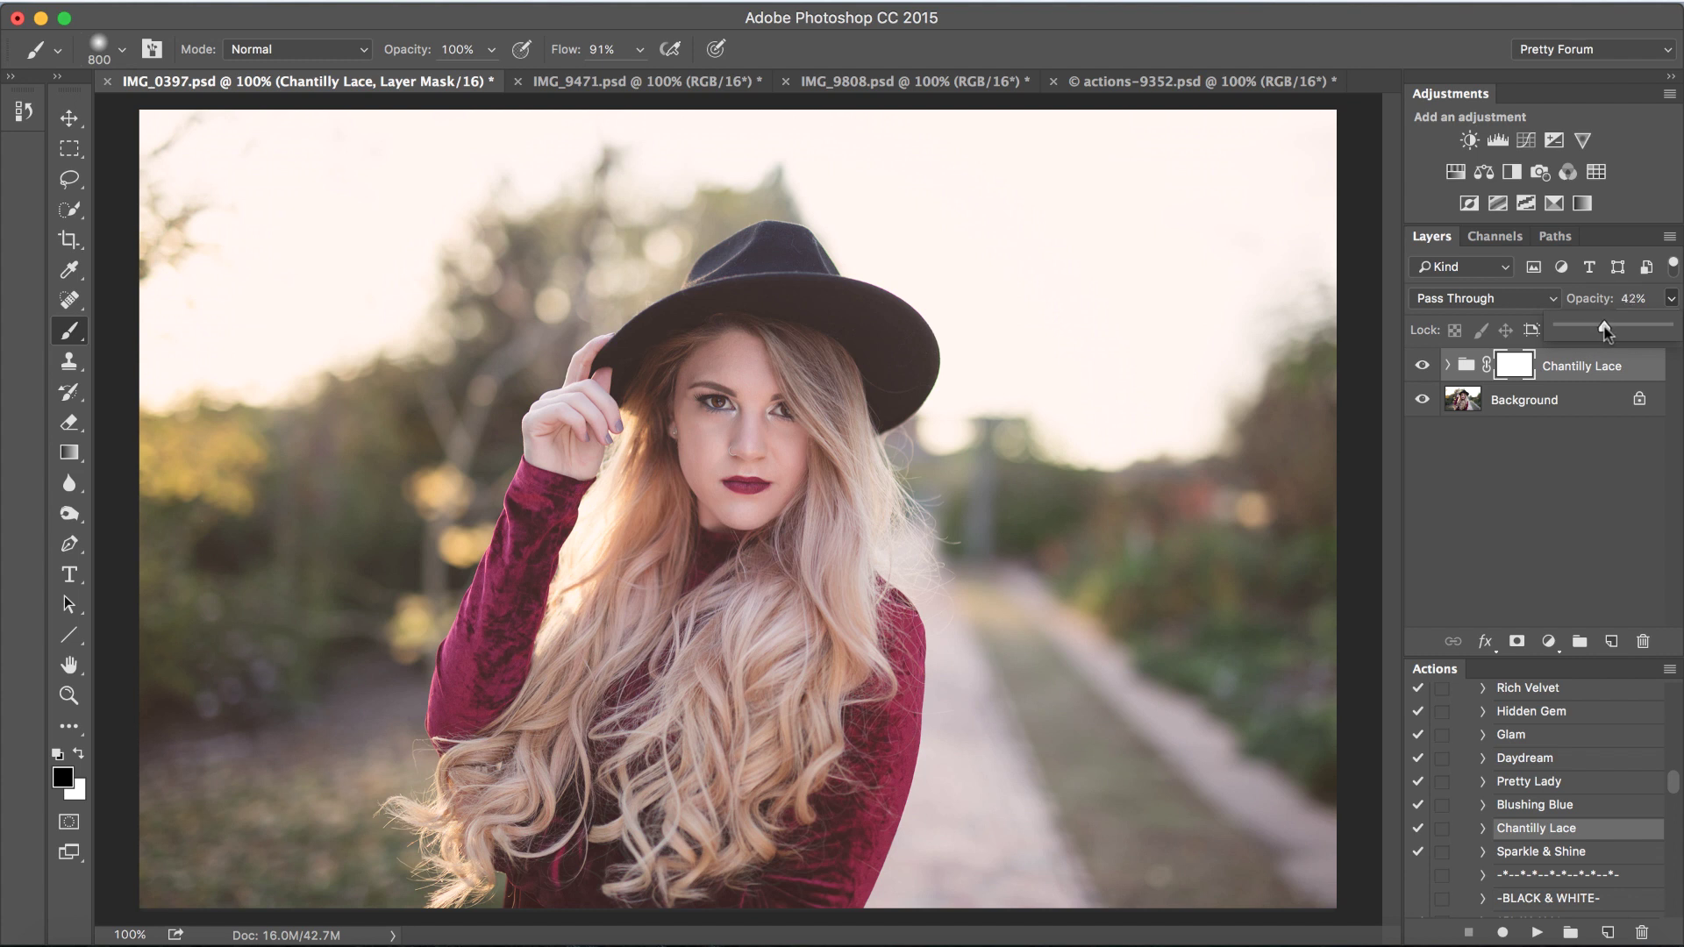
drag(1605, 330, 1610, 331)
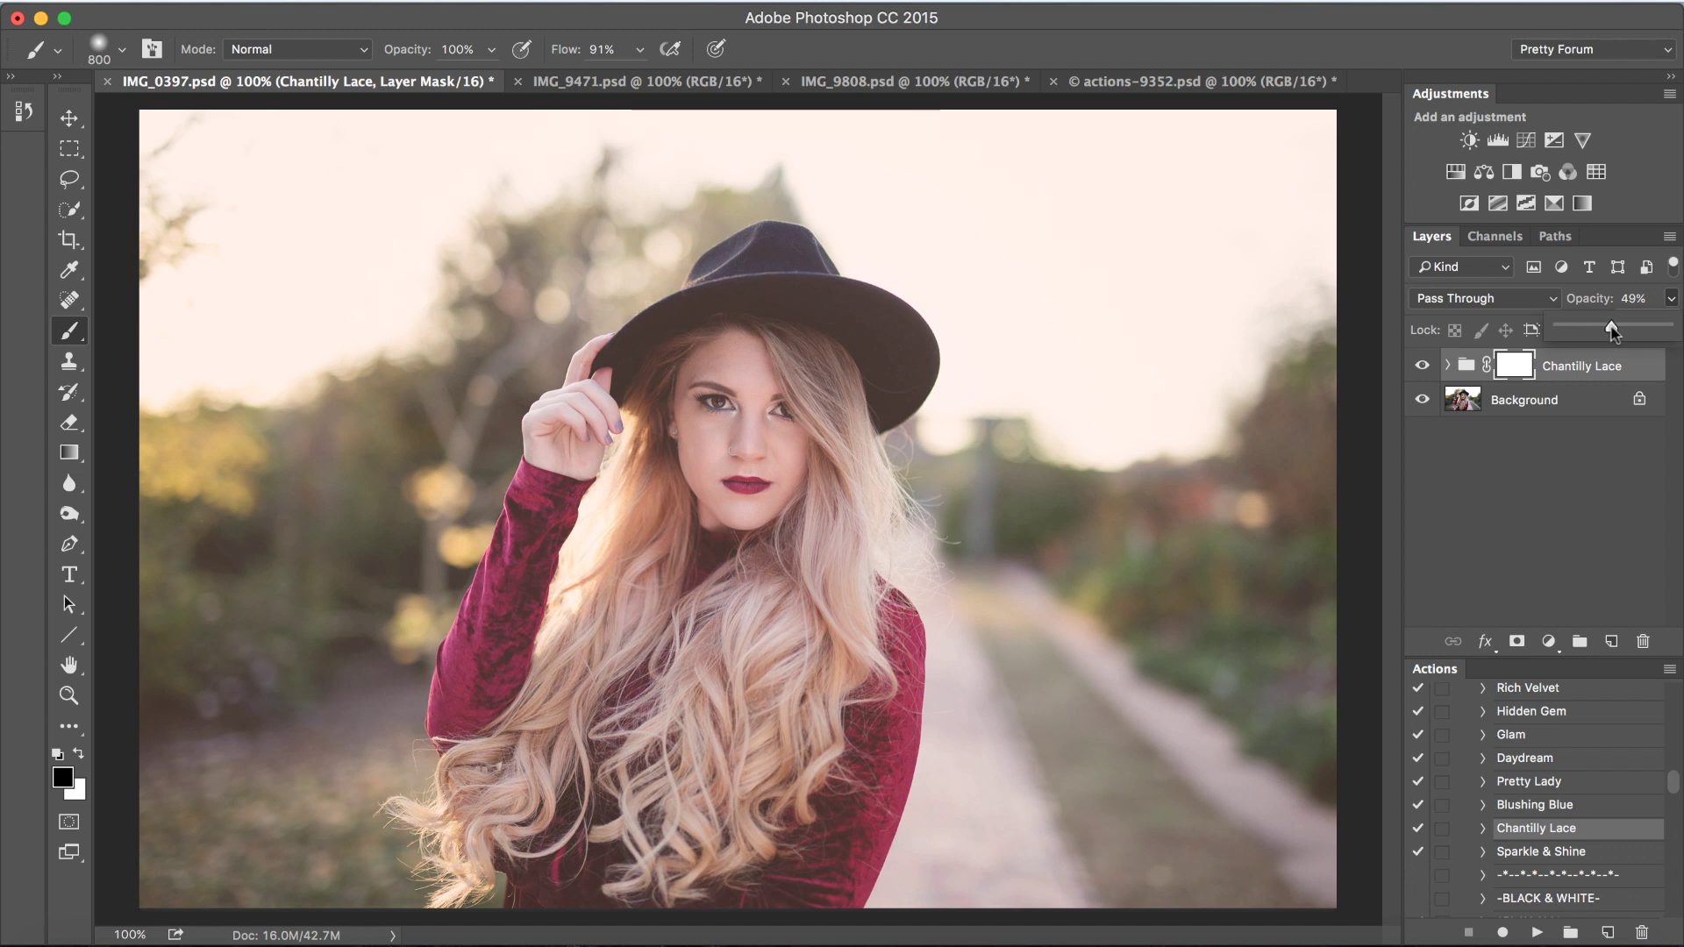
drag(1612, 326, 1610, 327)
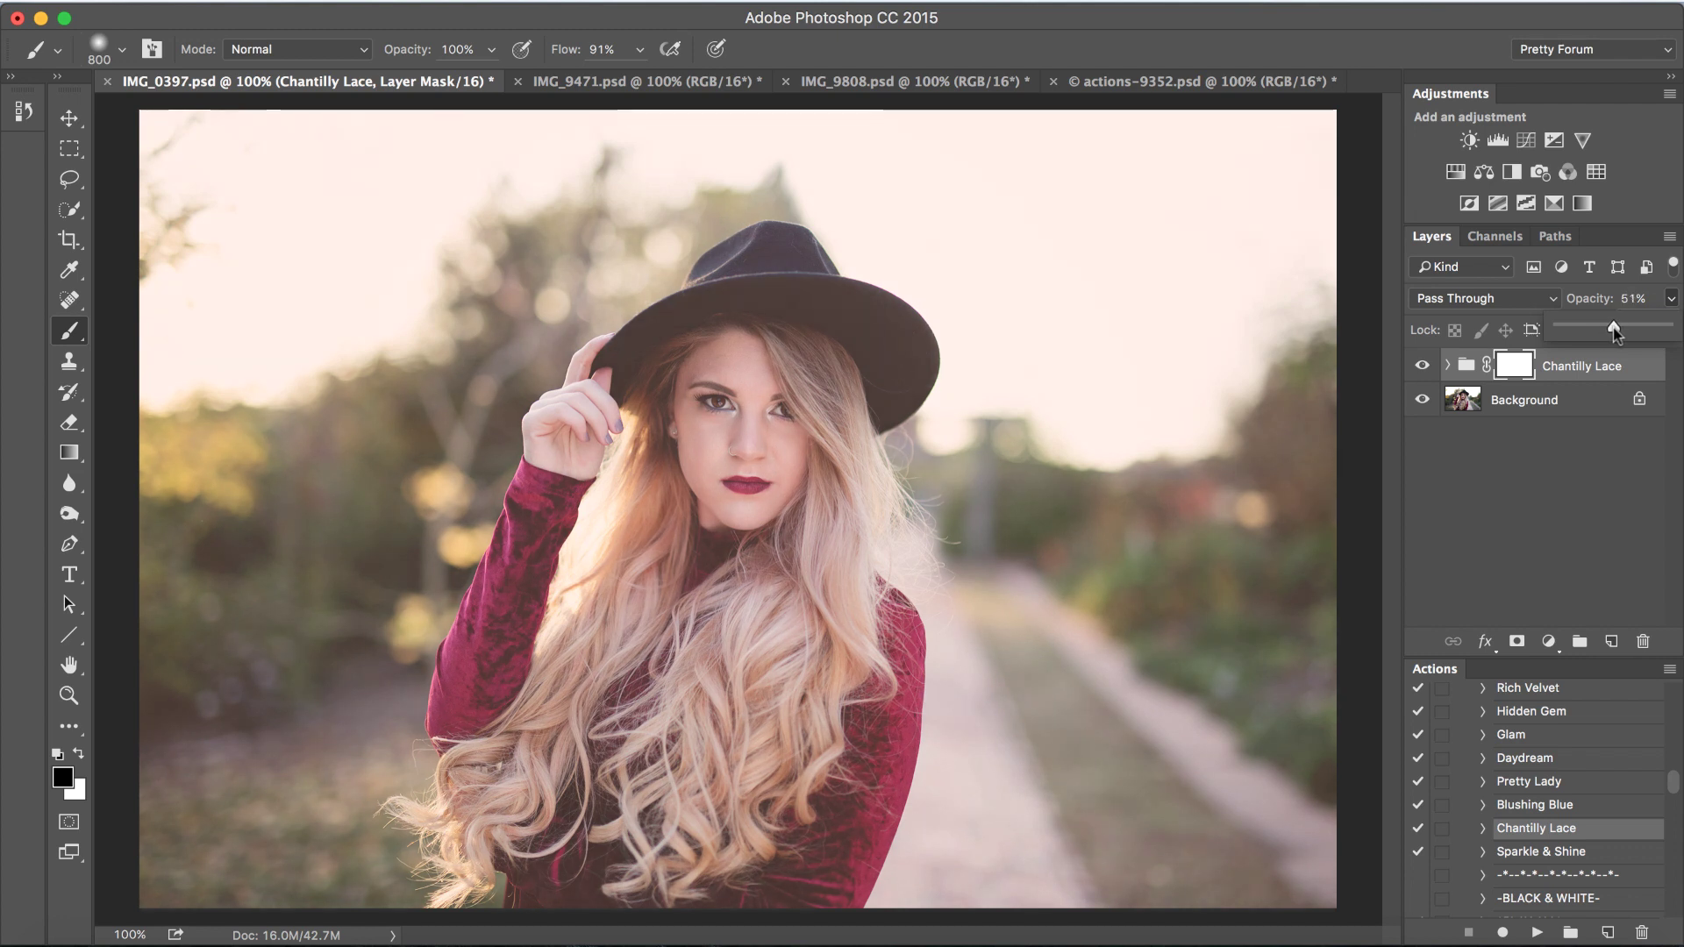
click(1567, 373)
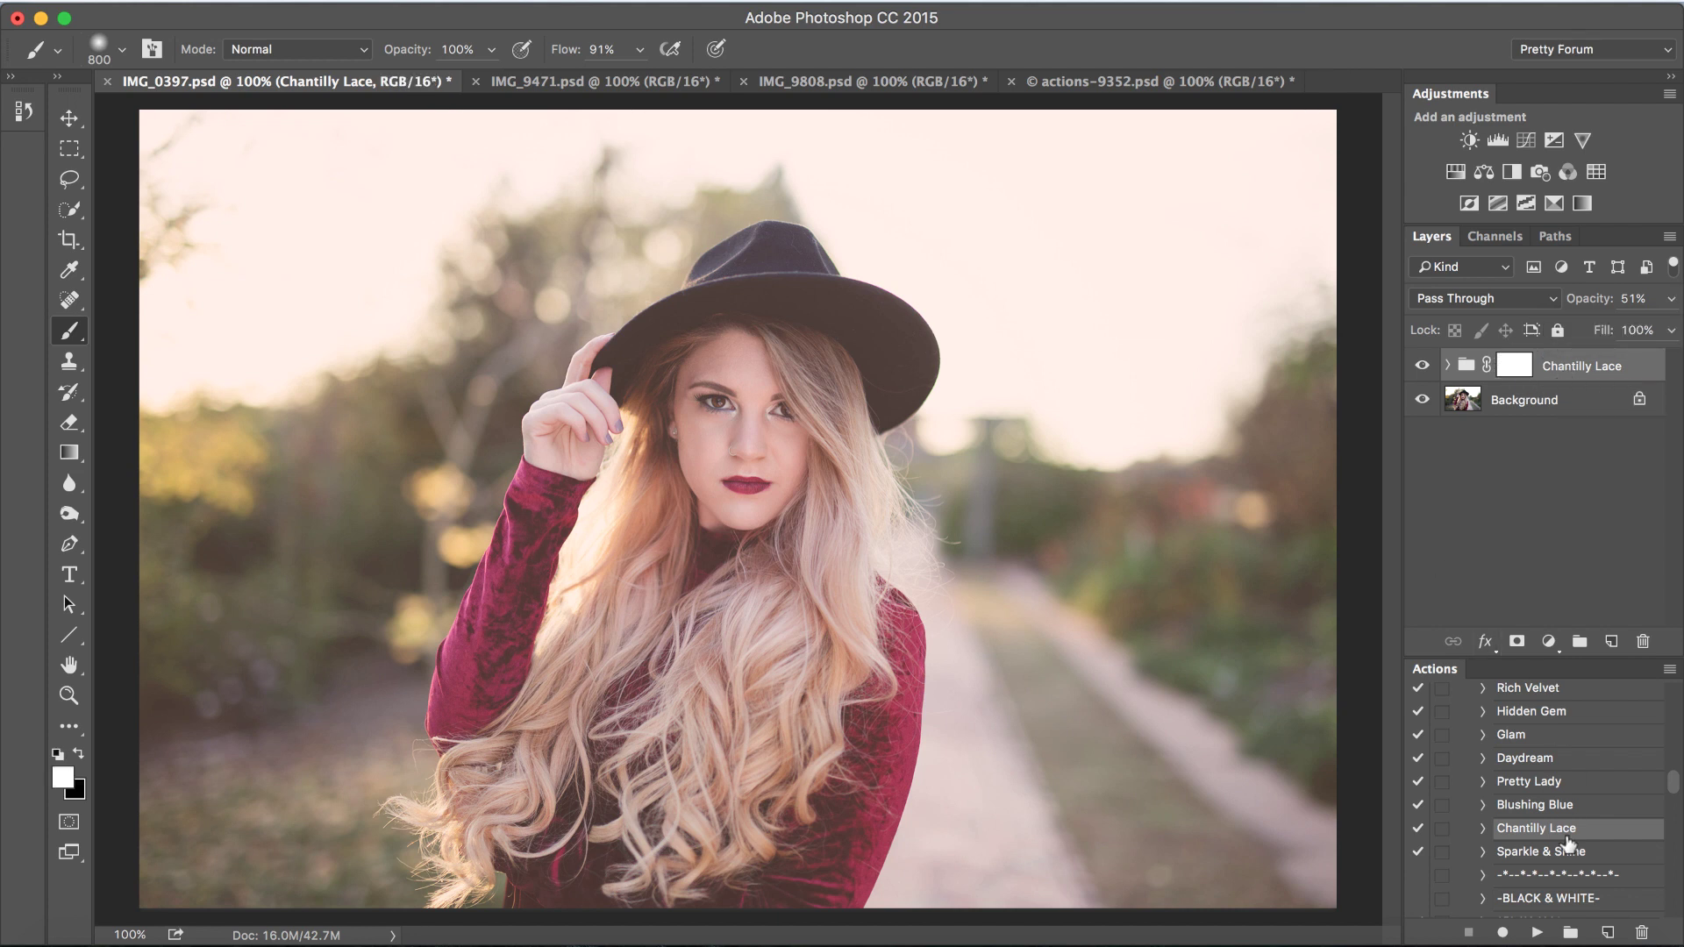
- Run the Sunbeam light leak action on the portrait
scroll(1568, 842, down, 15)
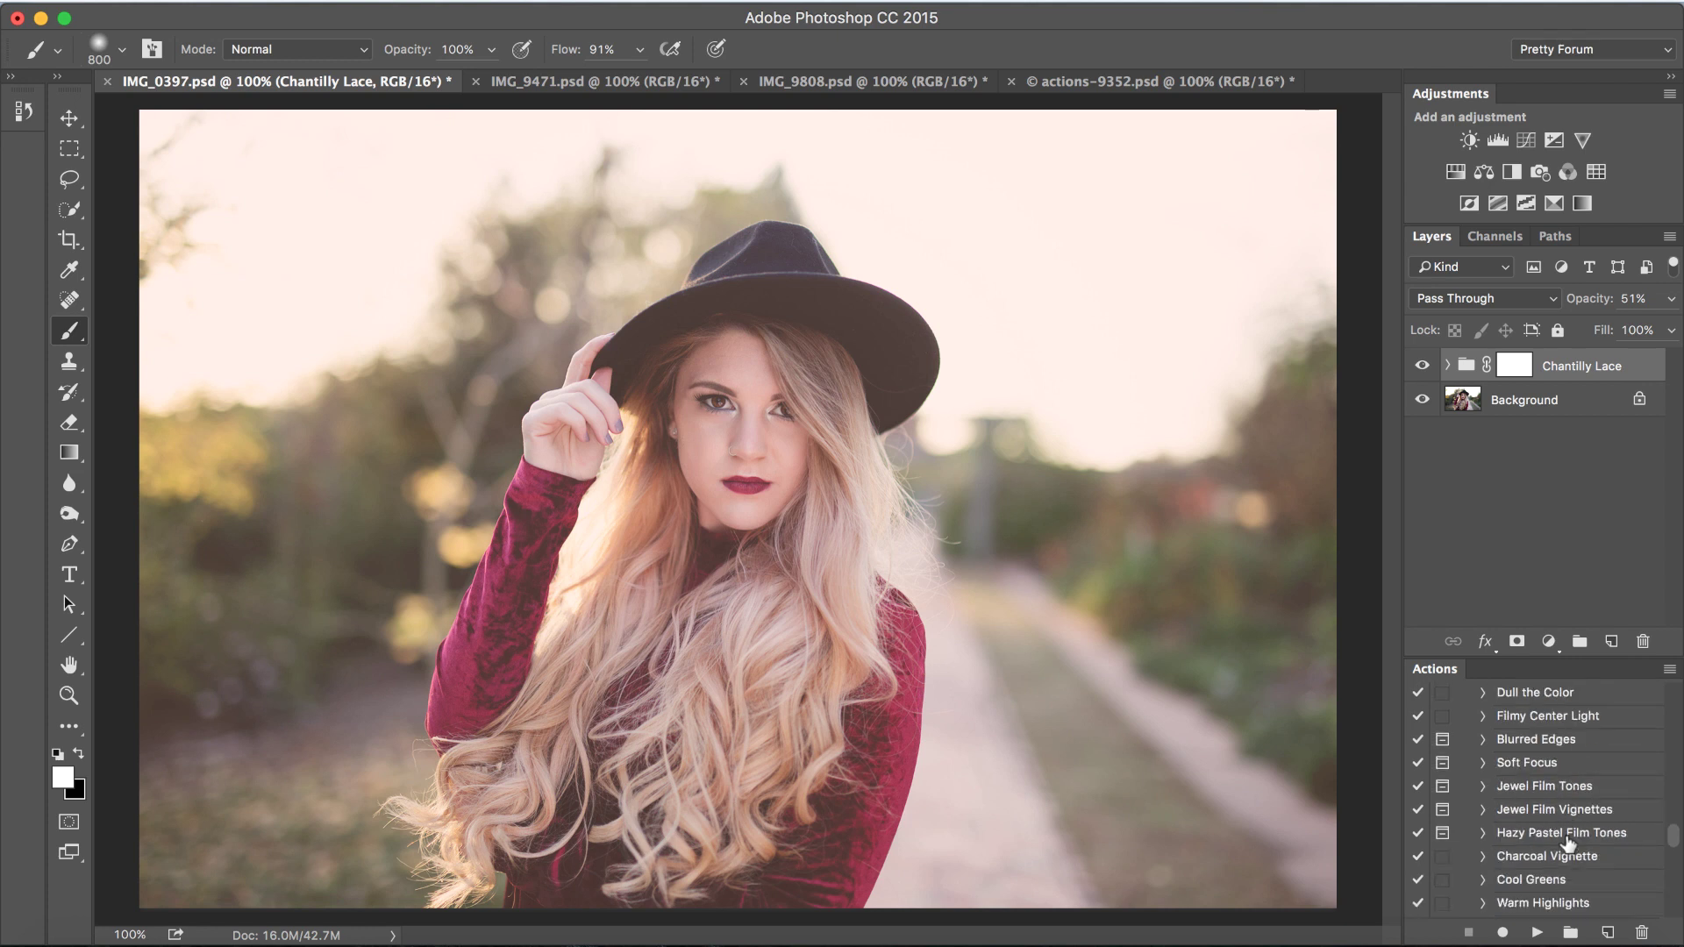
scroll(1568, 842, down, 15)
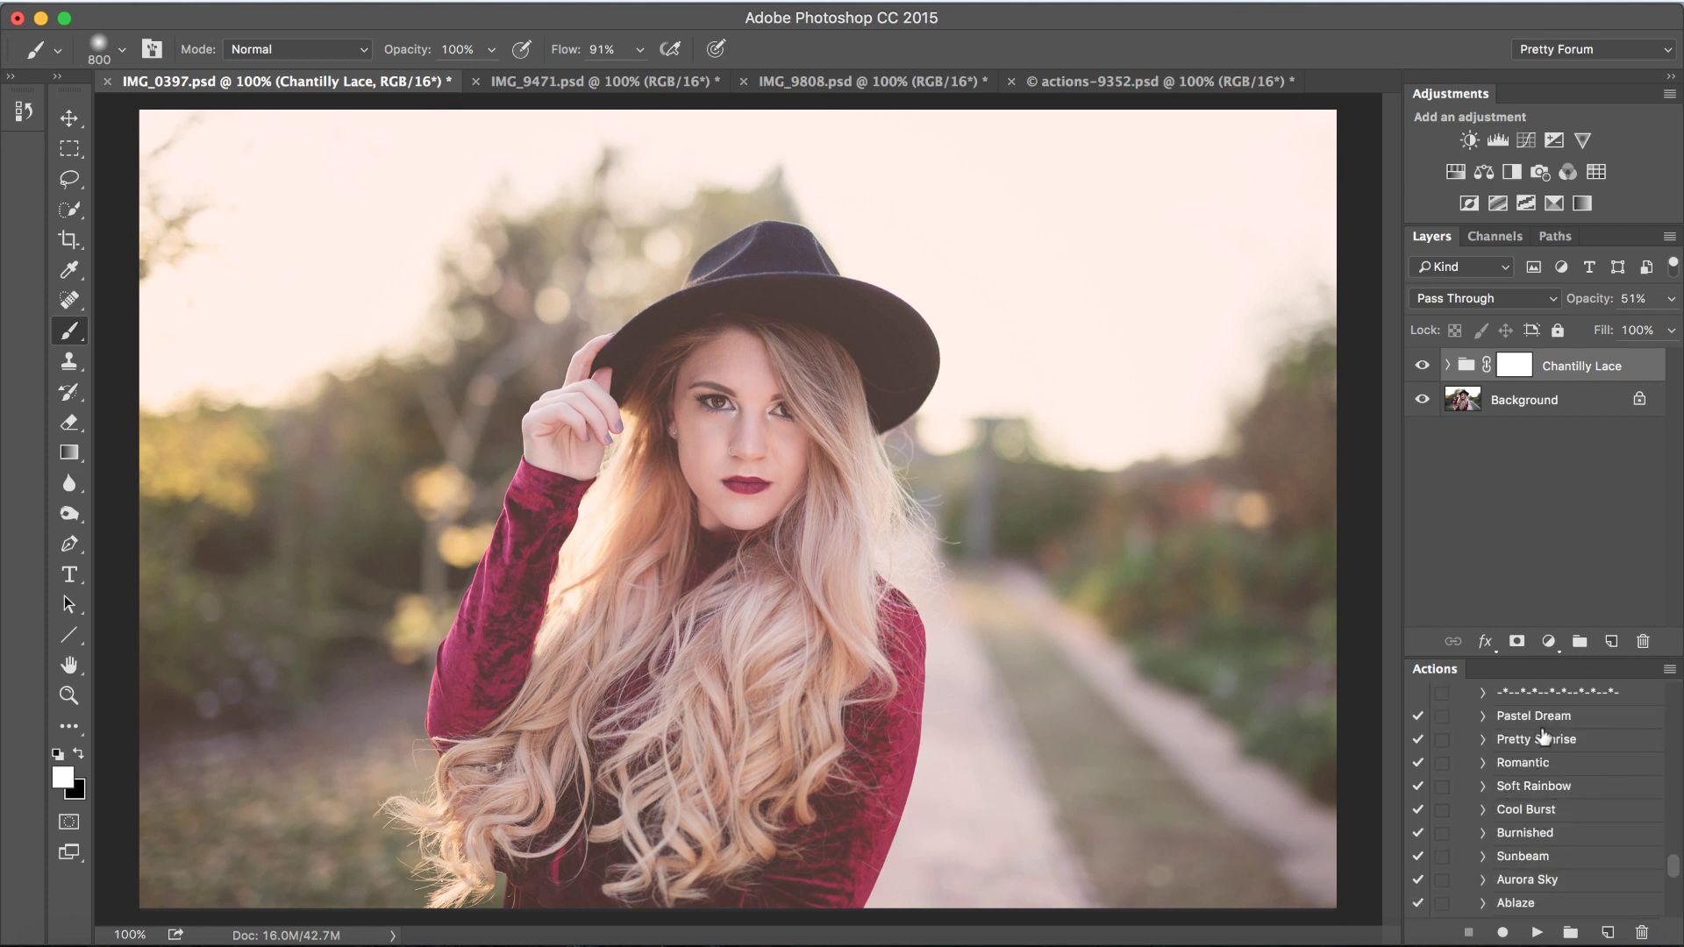
click(1517, 860)
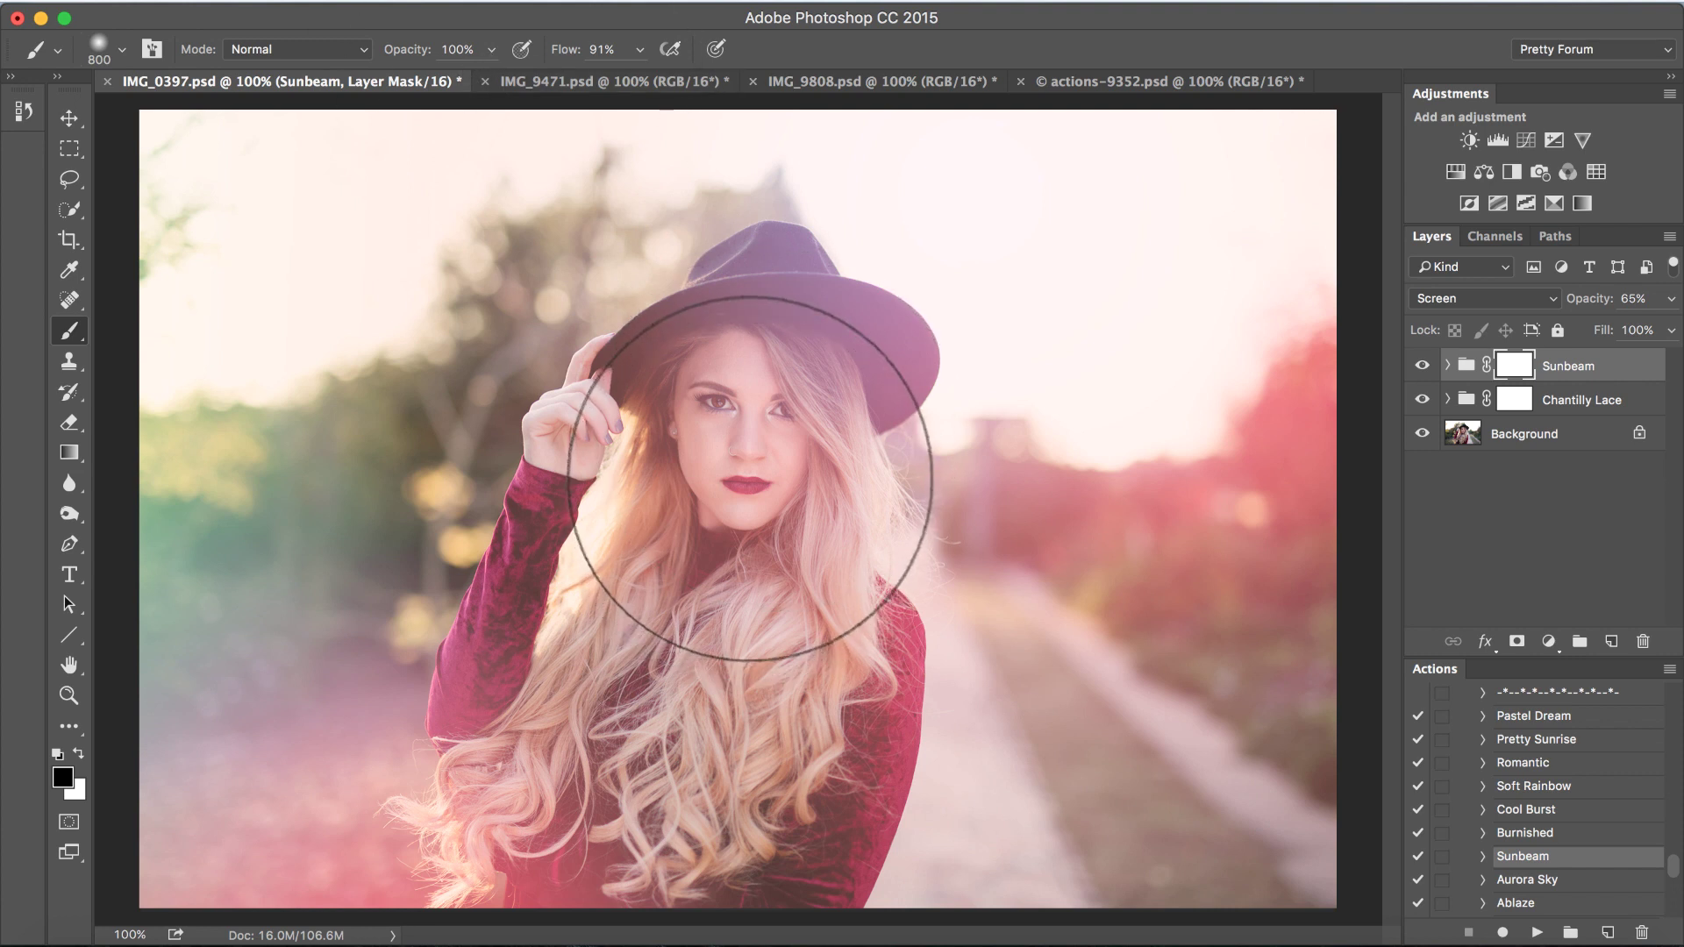
- Paint black on the Sunbeam group's mask over the woman's face and upper body, enlarging the soft brush to 1200
click(749, 478)
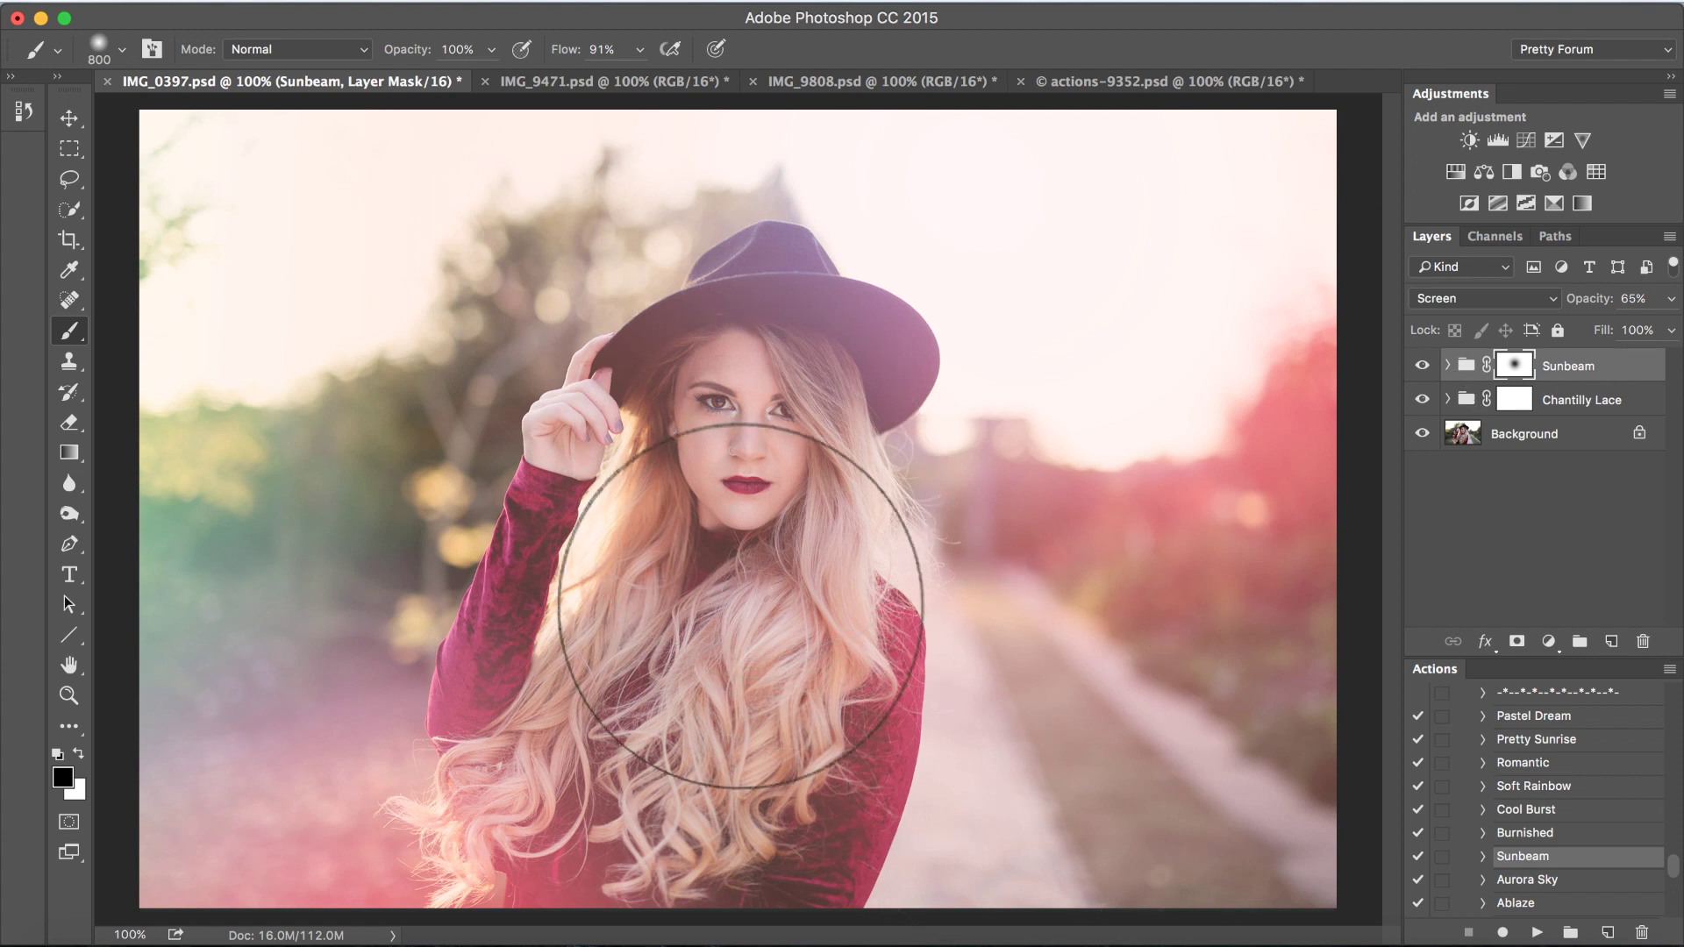
key(bracketright)
key(bracketright)
key(bracketright)
key(bracketright)
click(733, 508)
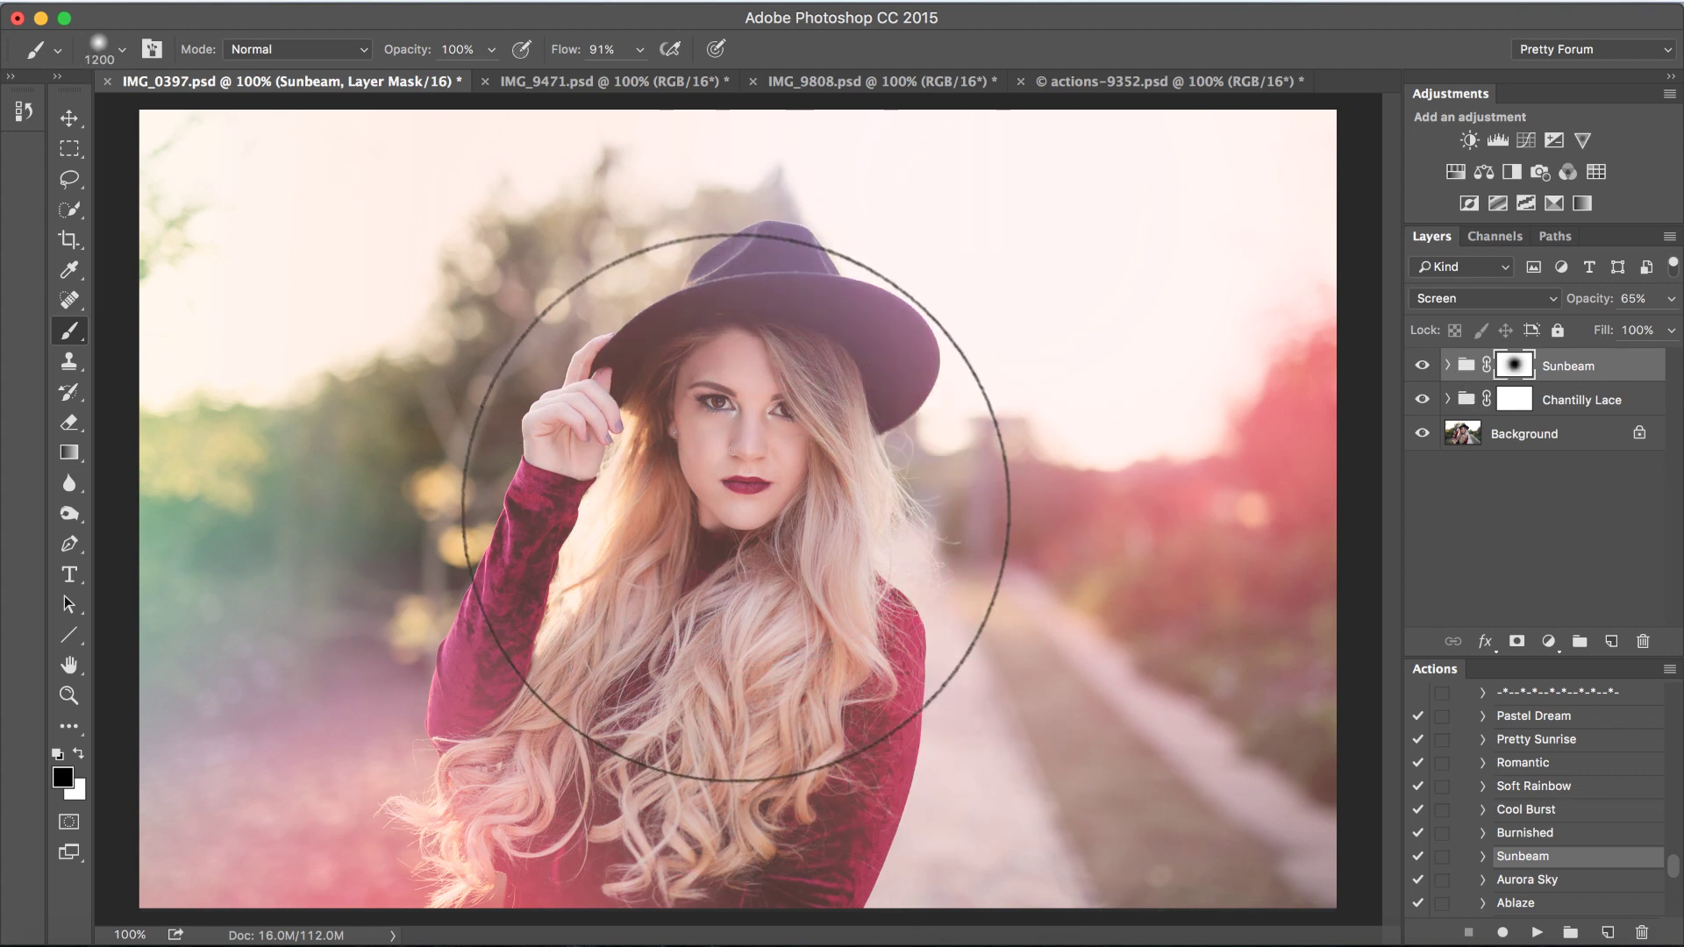
- Compare the portrait with and without the Sunbeam group by toggling its visibility
click(1421, 367)
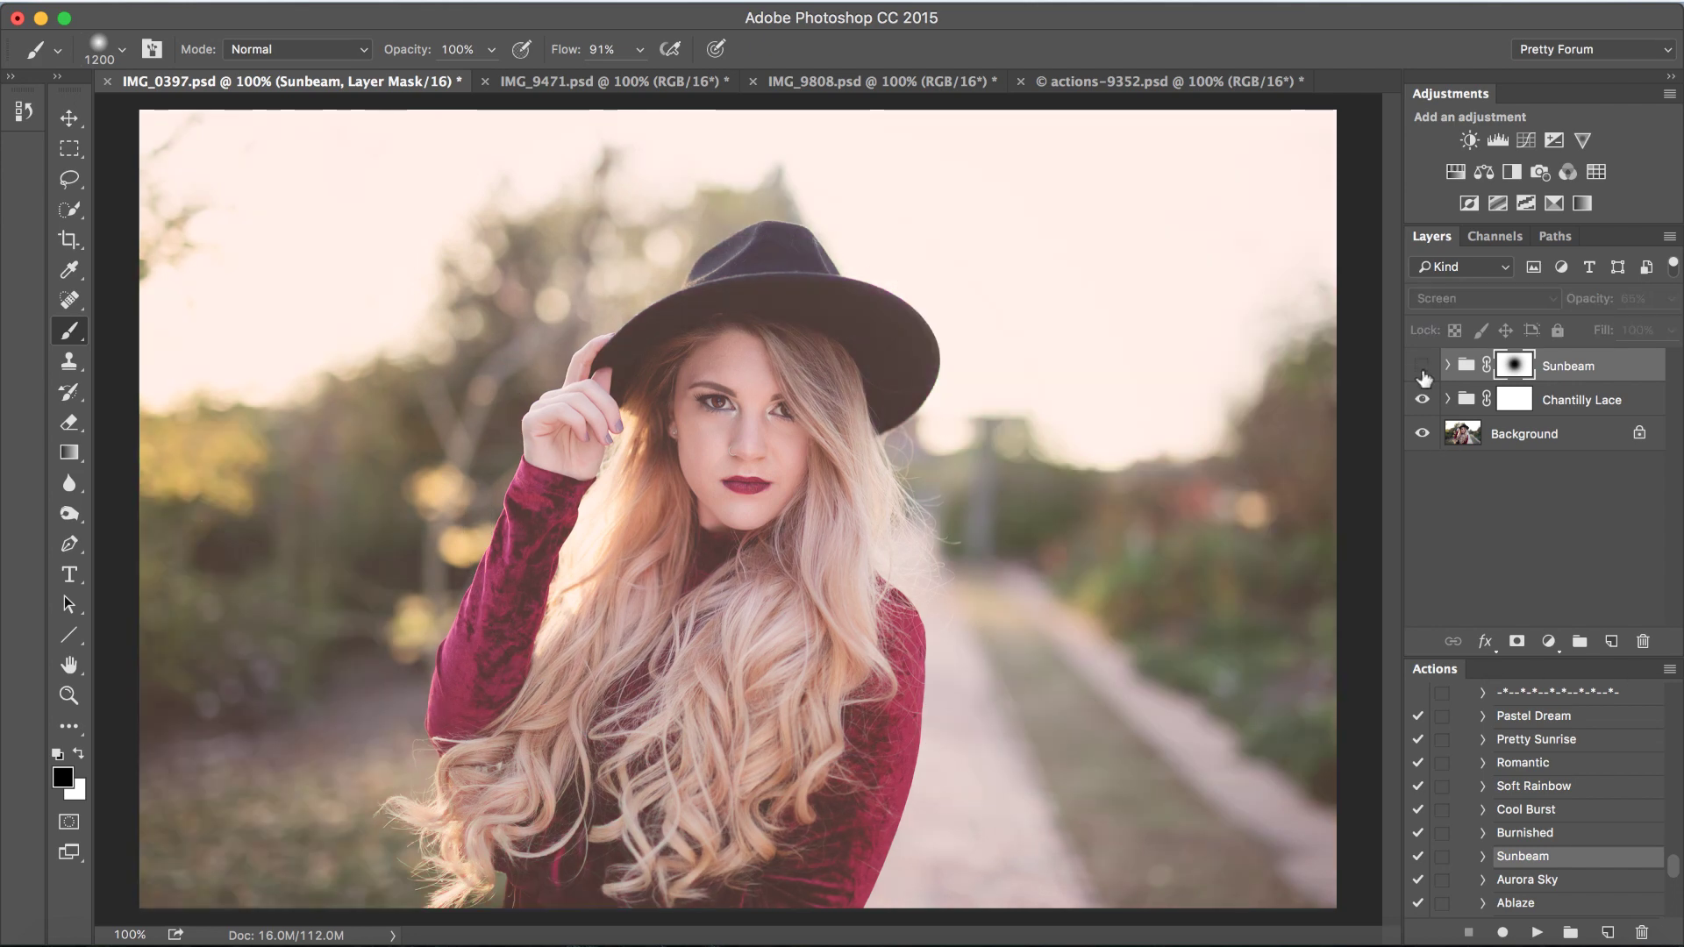
click(1421, 367)
click(1422, 366)
click(1421, 367)
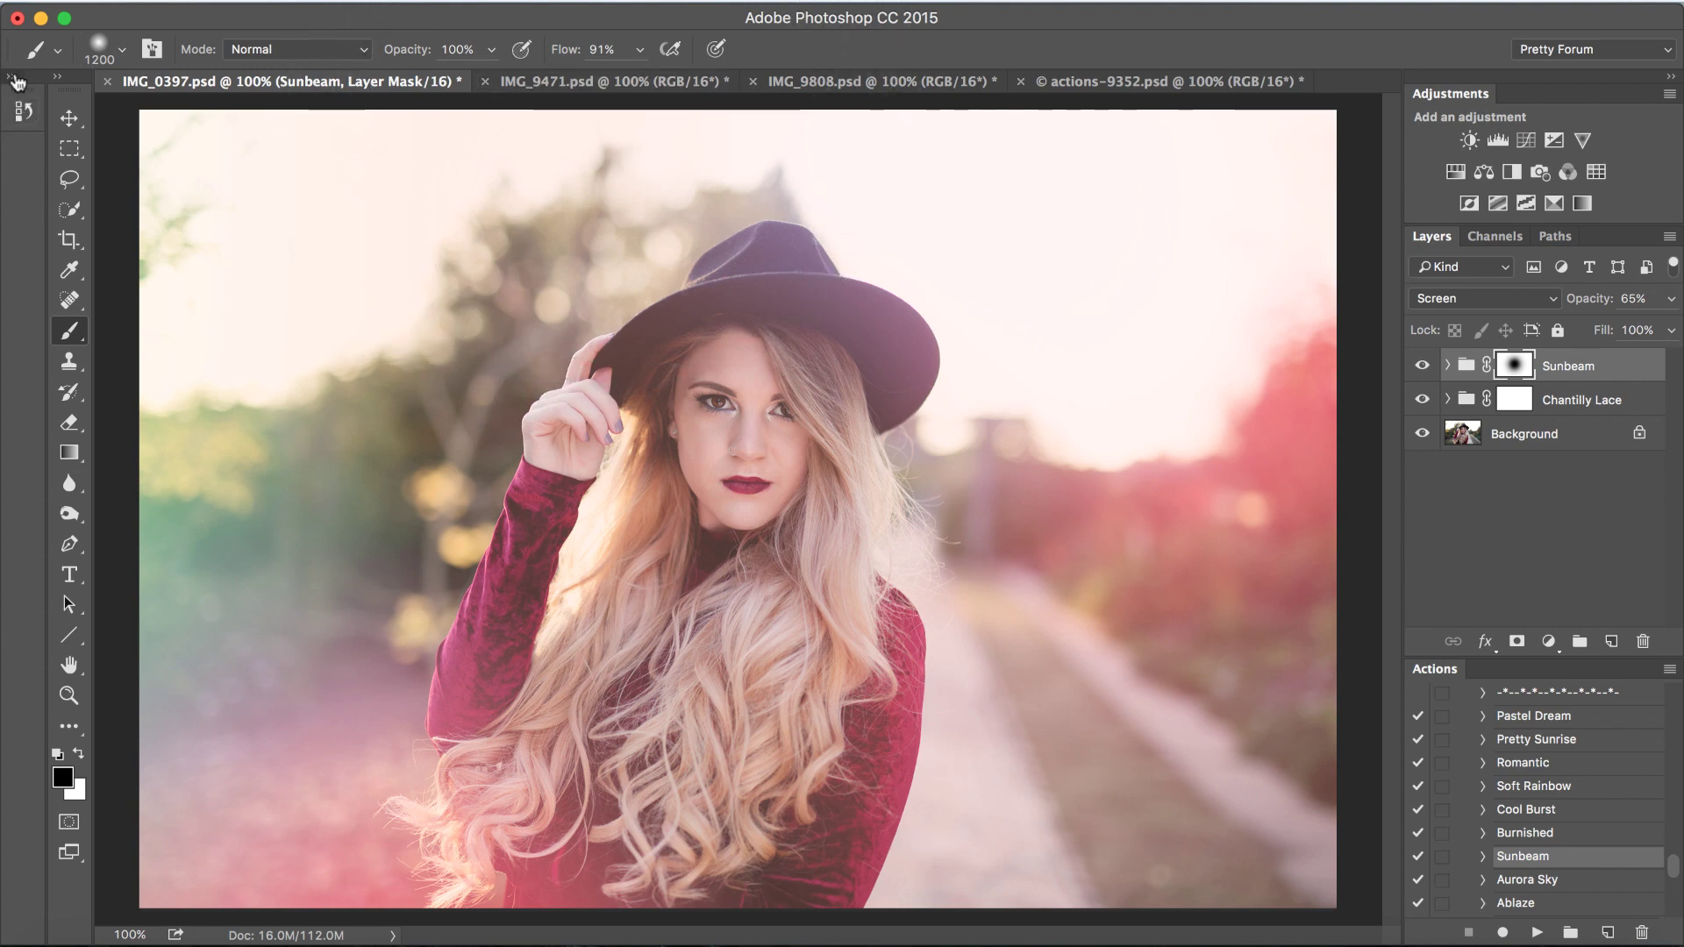
- Take a history snapshot of the edited portrait and compare it with the Before snapshot
click(24, 112)
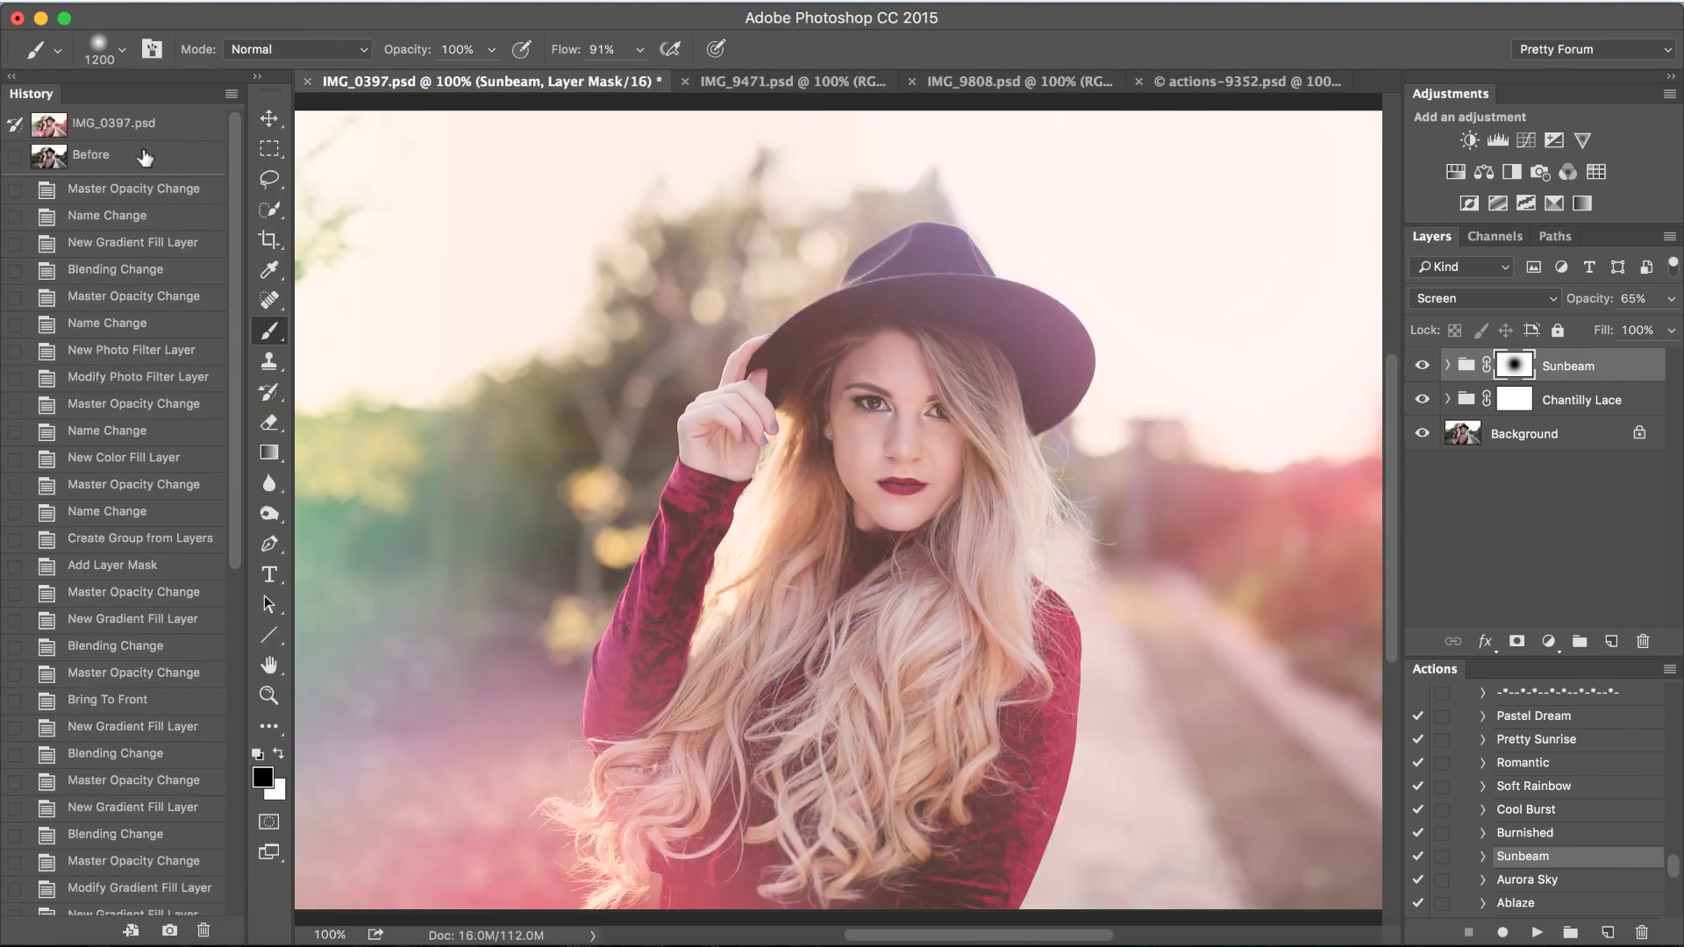
click(230, 94)
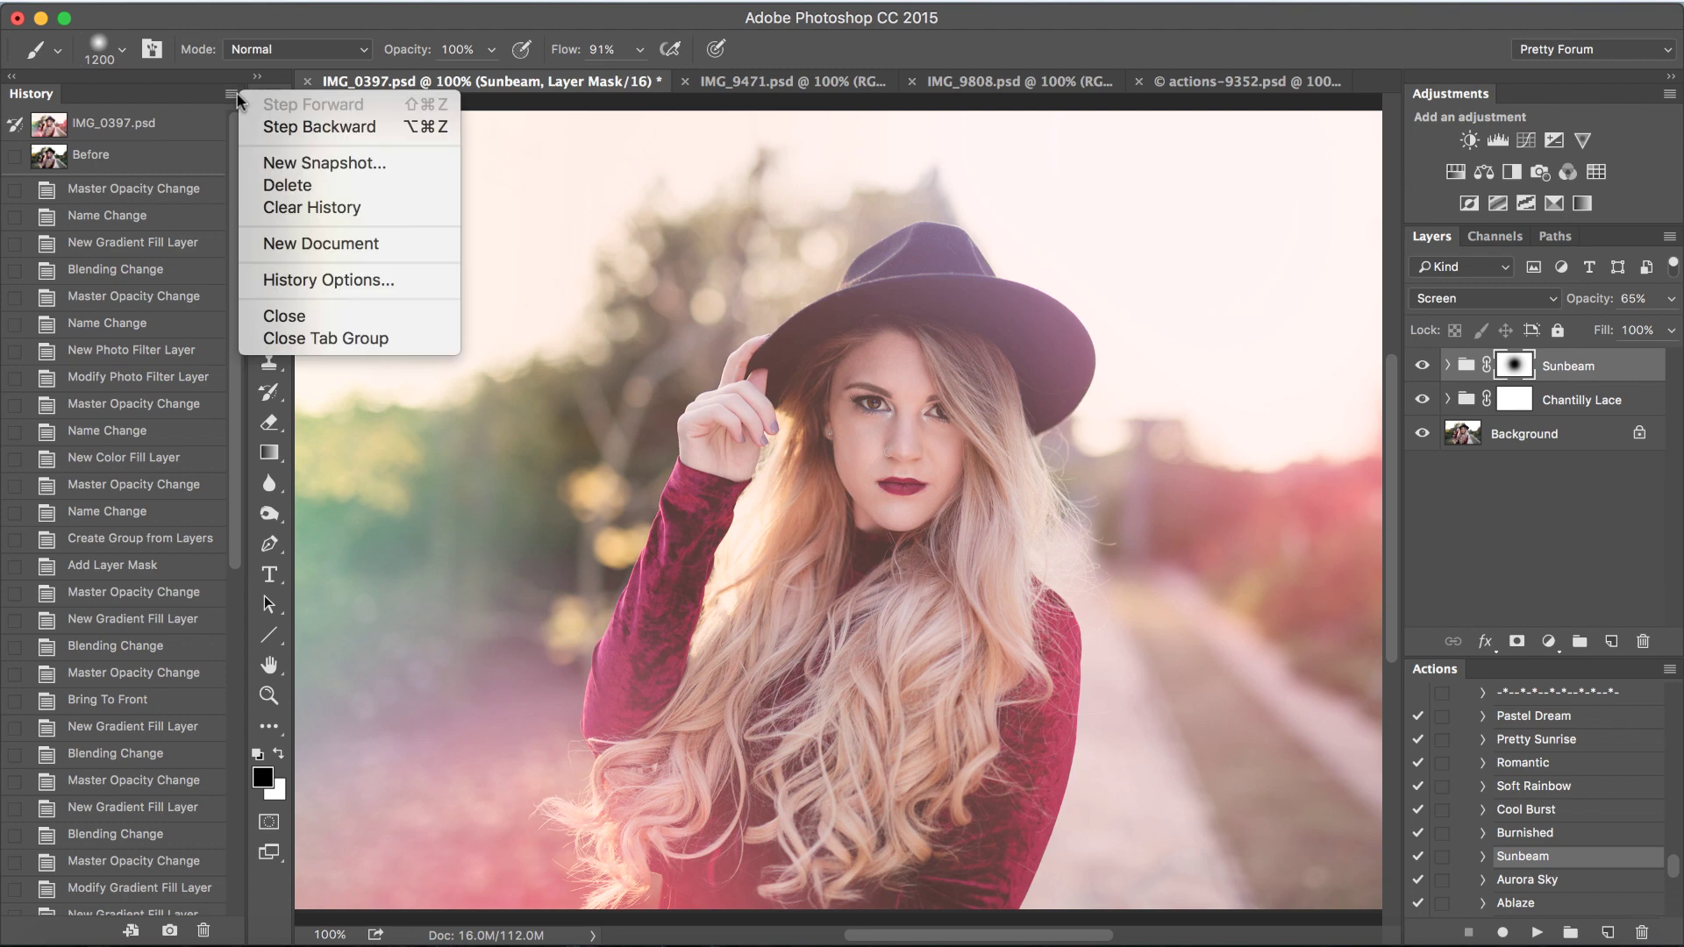
click(269, 167)
click(989, 429)
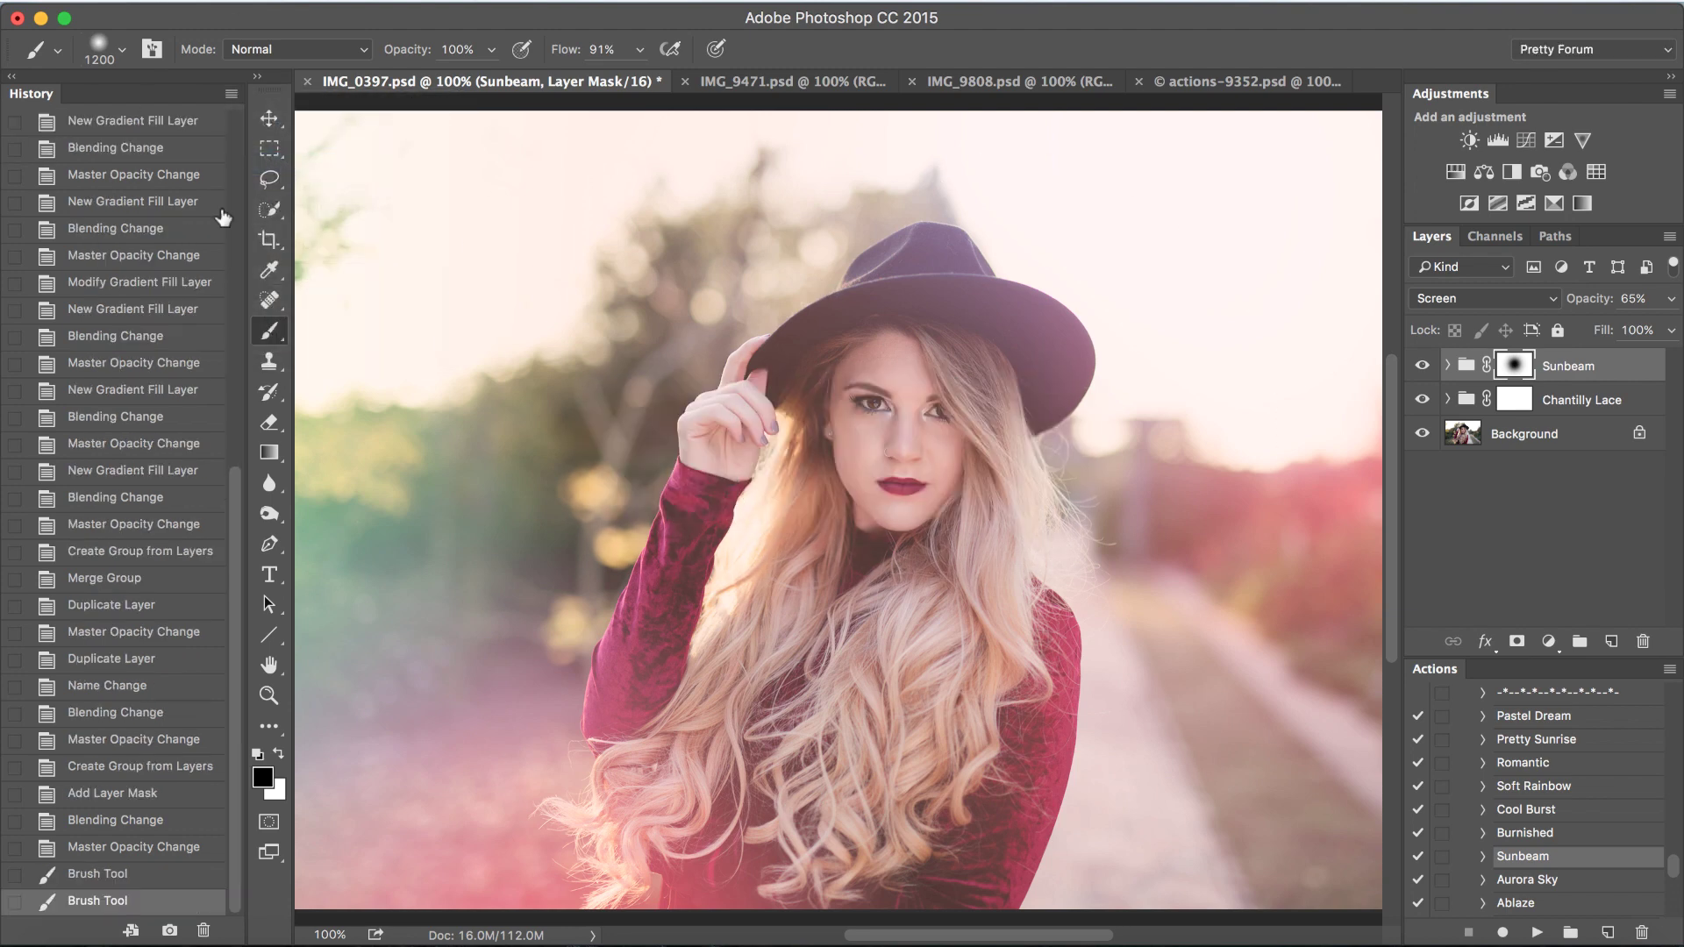
click(118, 166)
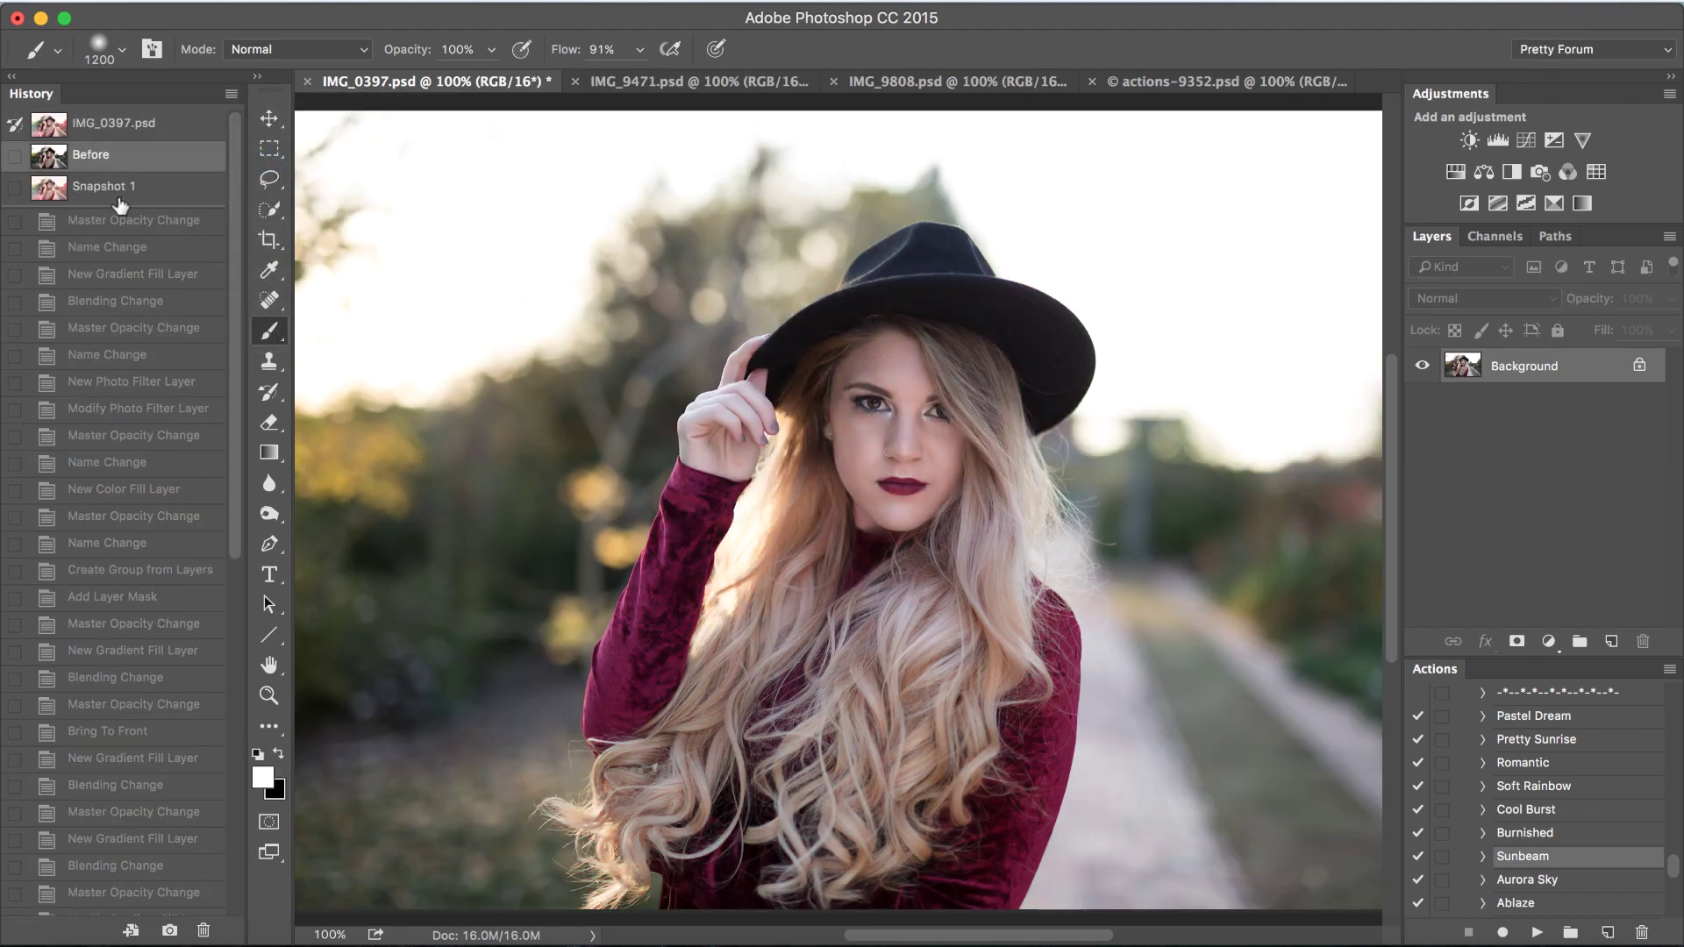
click(120, 191)
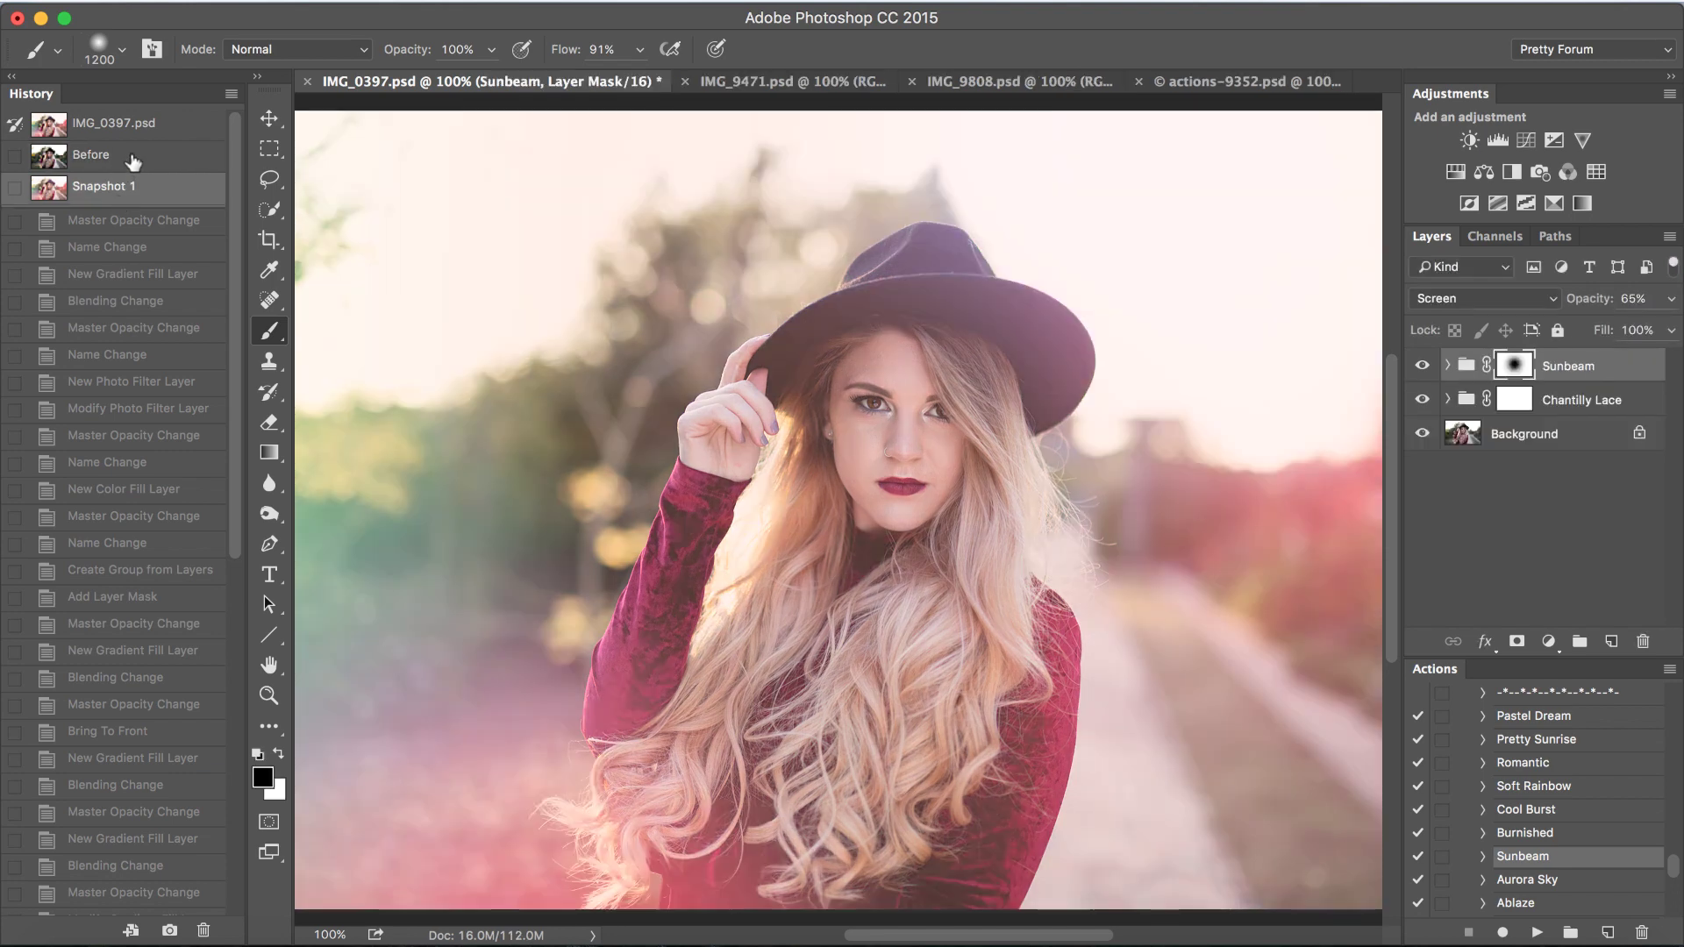
- Switch to the IMG_9471.psd garden photo and run the Daydream action on it
click(789, 81)
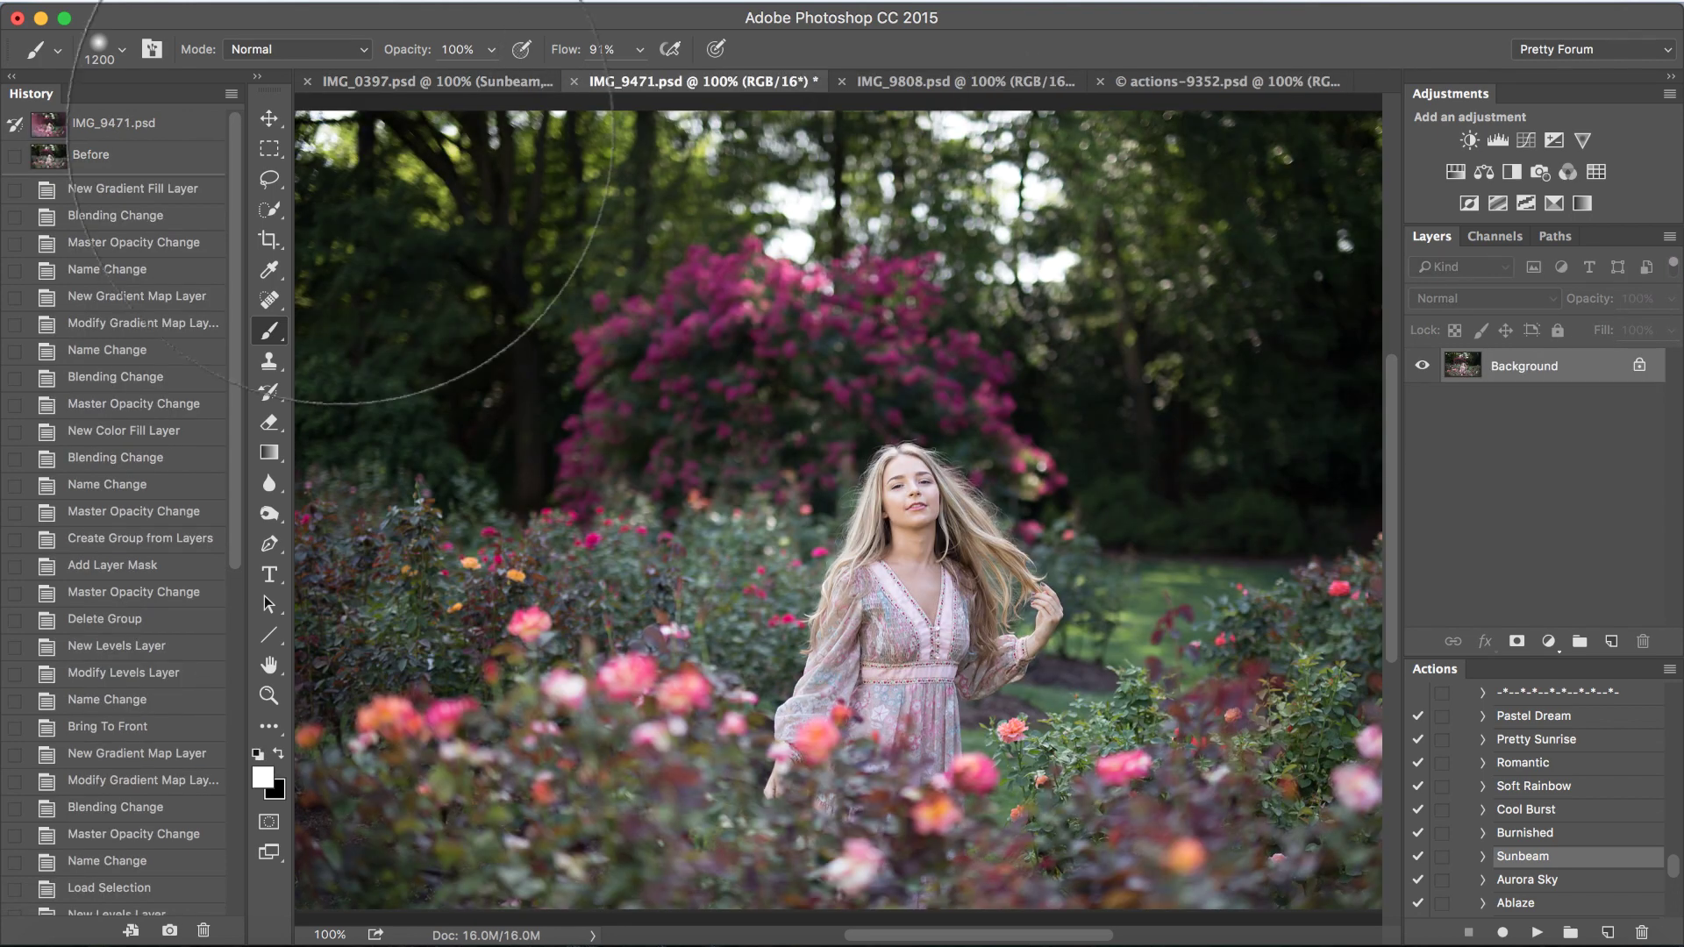
click(11, 76)
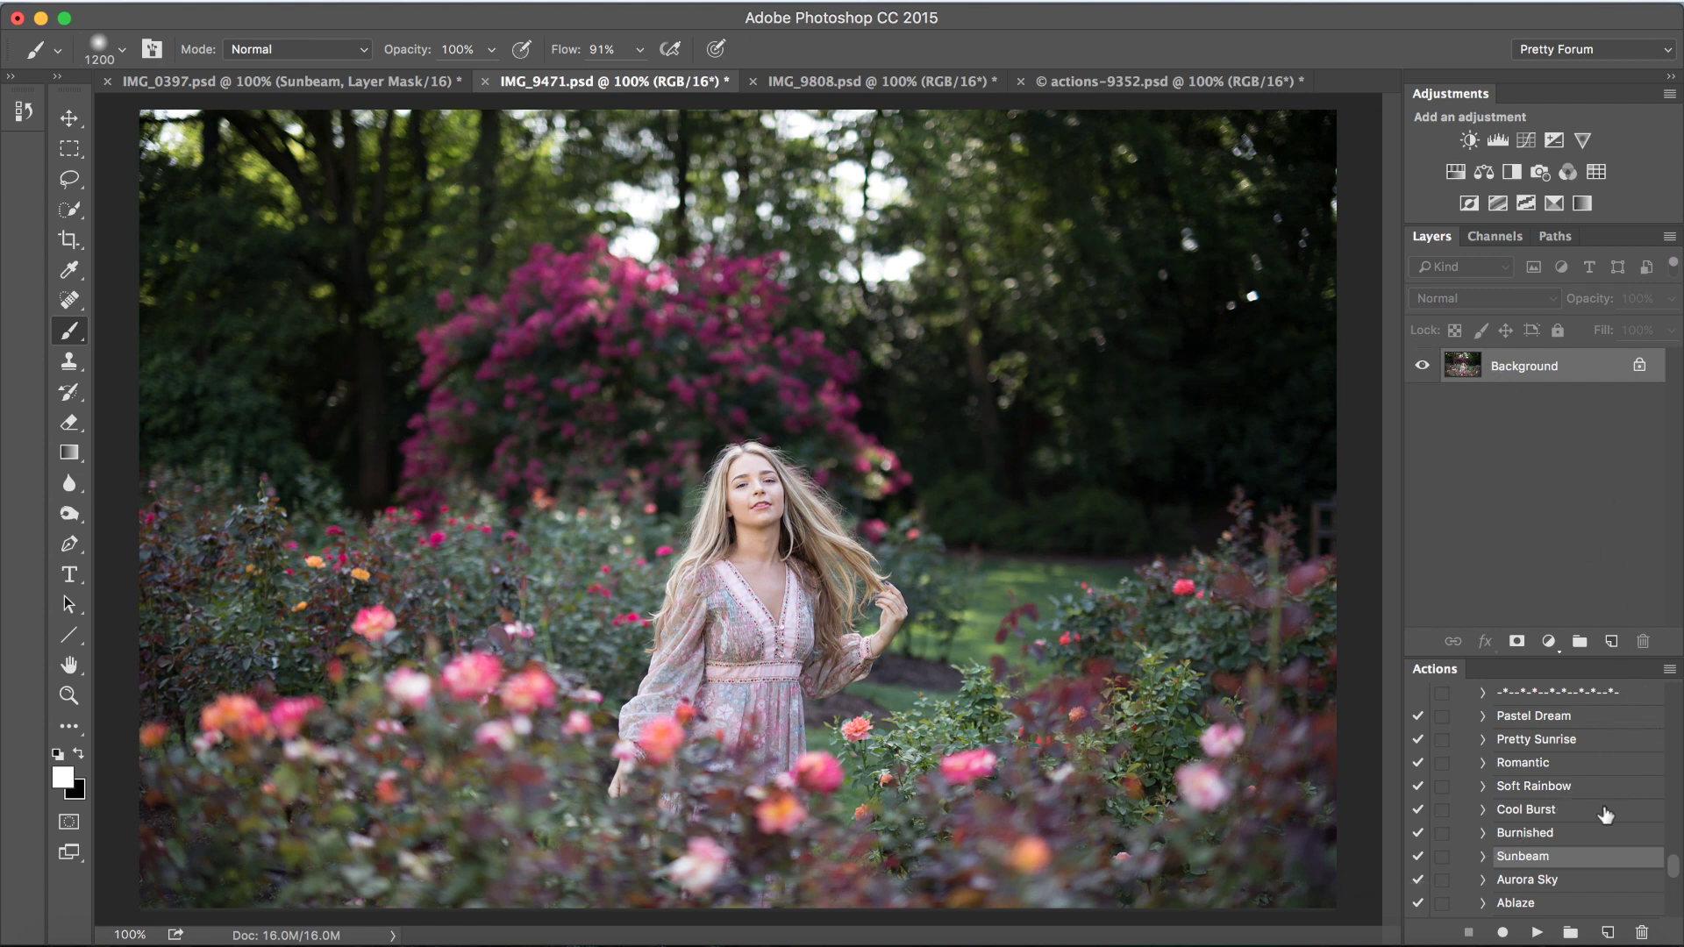
scroll(1605, 815, up, 10)
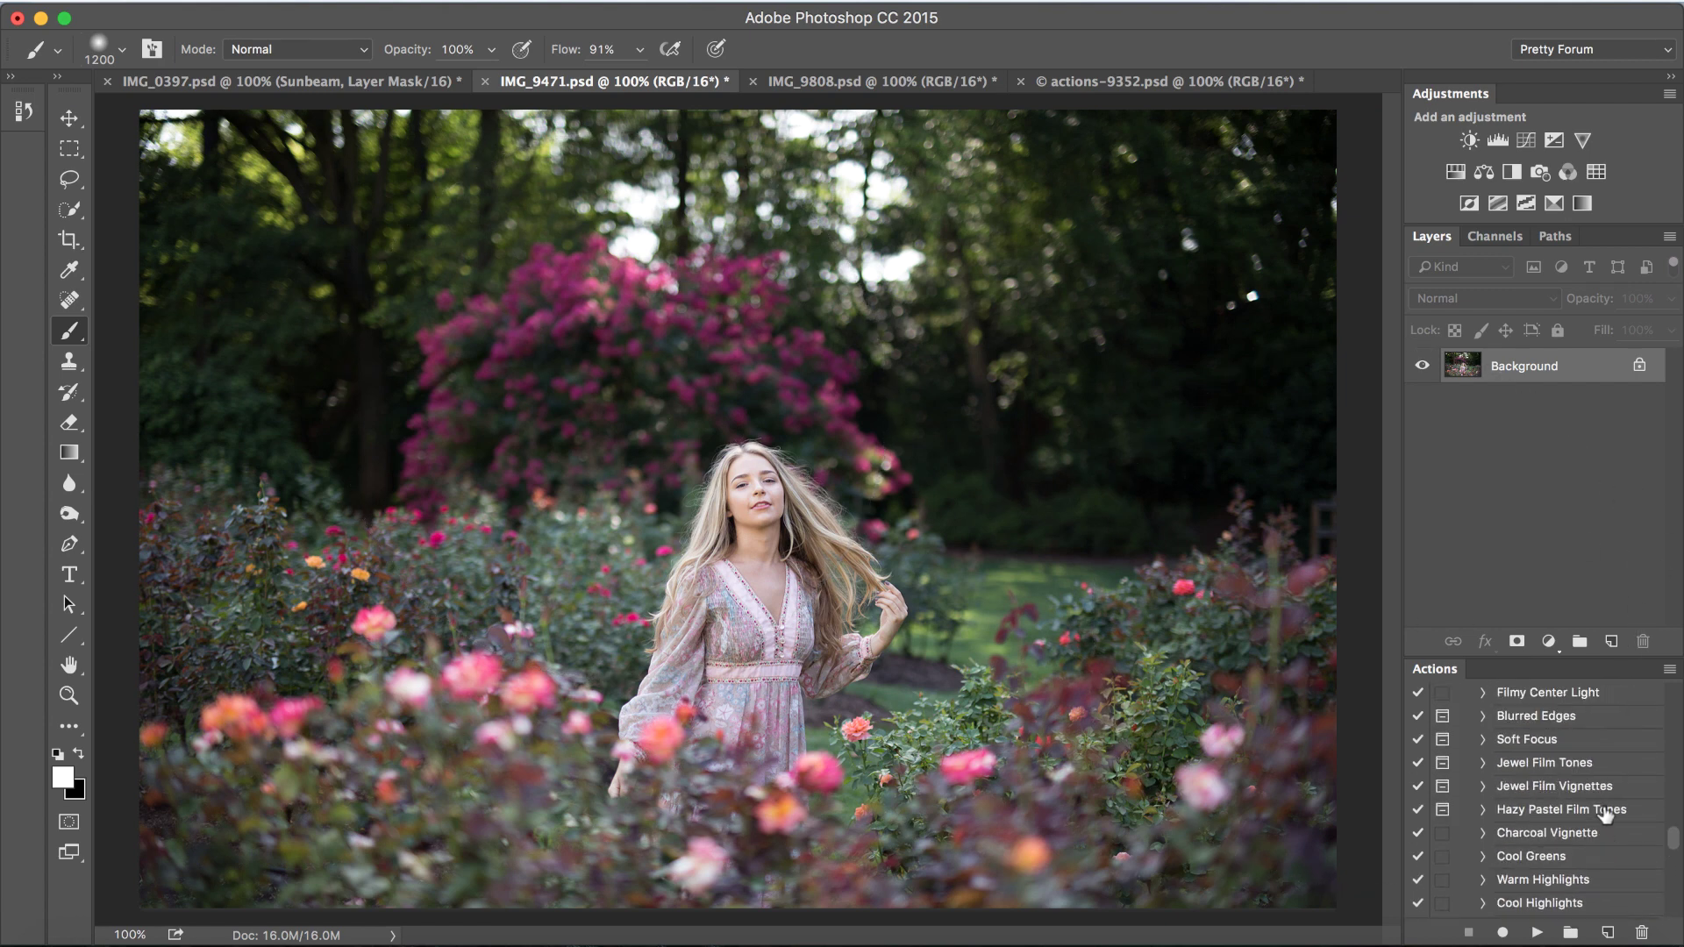
scroll(1605, 816, up, 10)
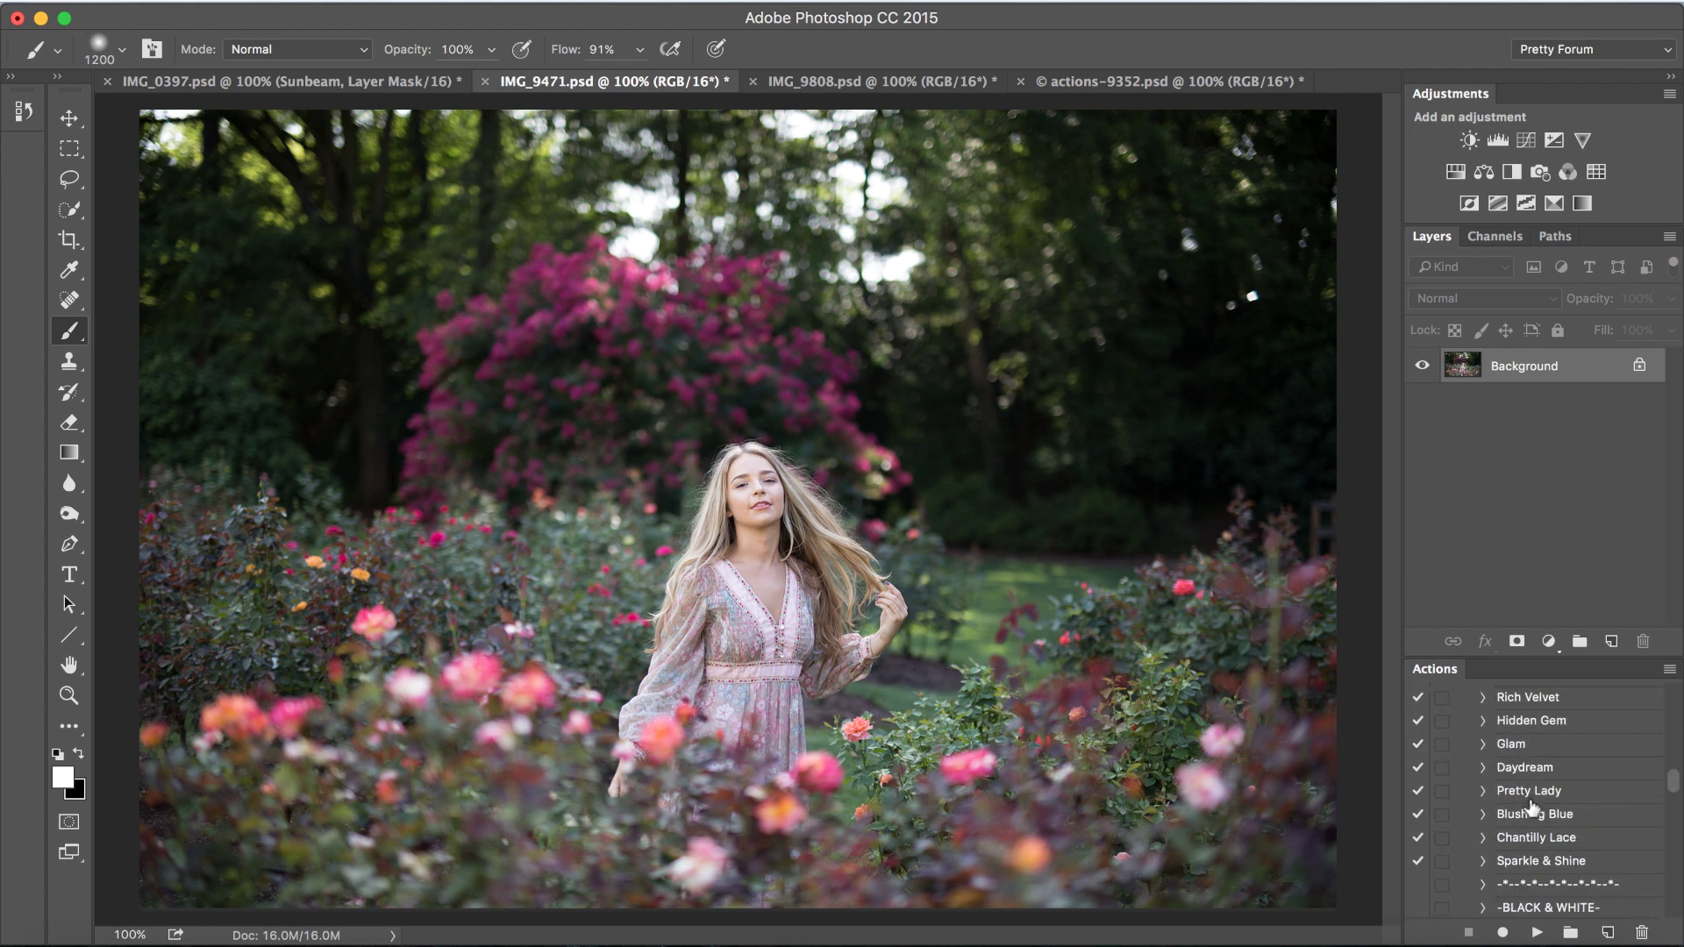
click(1530, 768)
click(1537, 932)
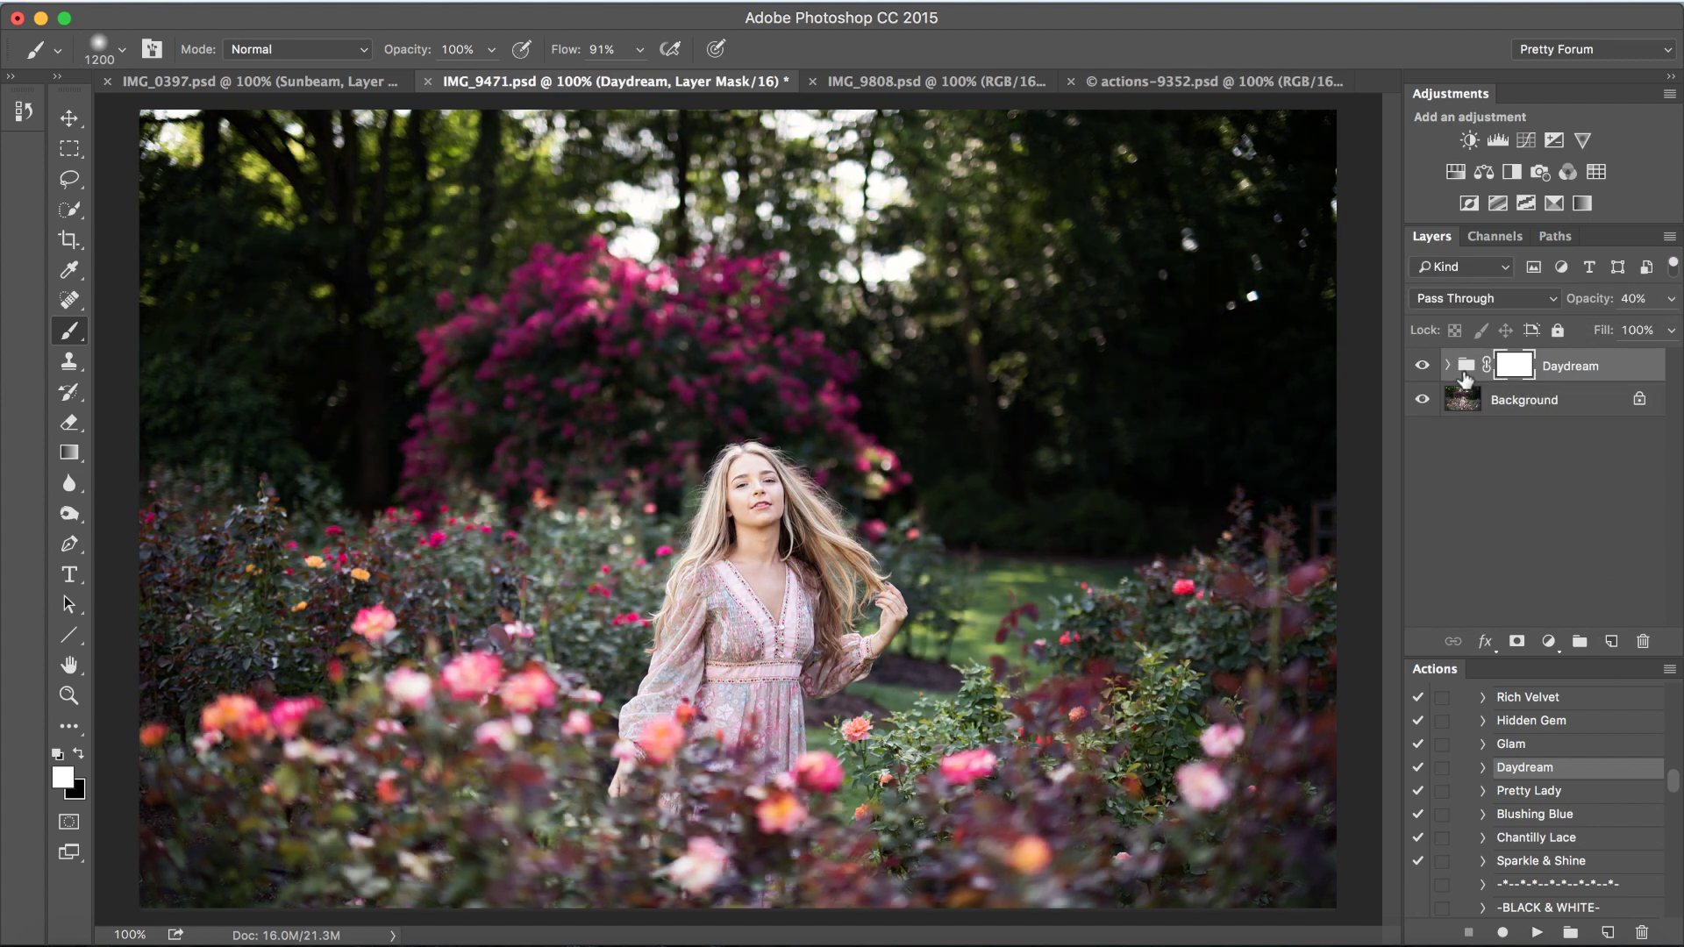
- Compare the garden photo with and without the Daydream group, and expand the group to view its layers
click(1430, 370)
click(1430, 370)
click(1448, 366)
click(1448, 367)
click(1448, 366)
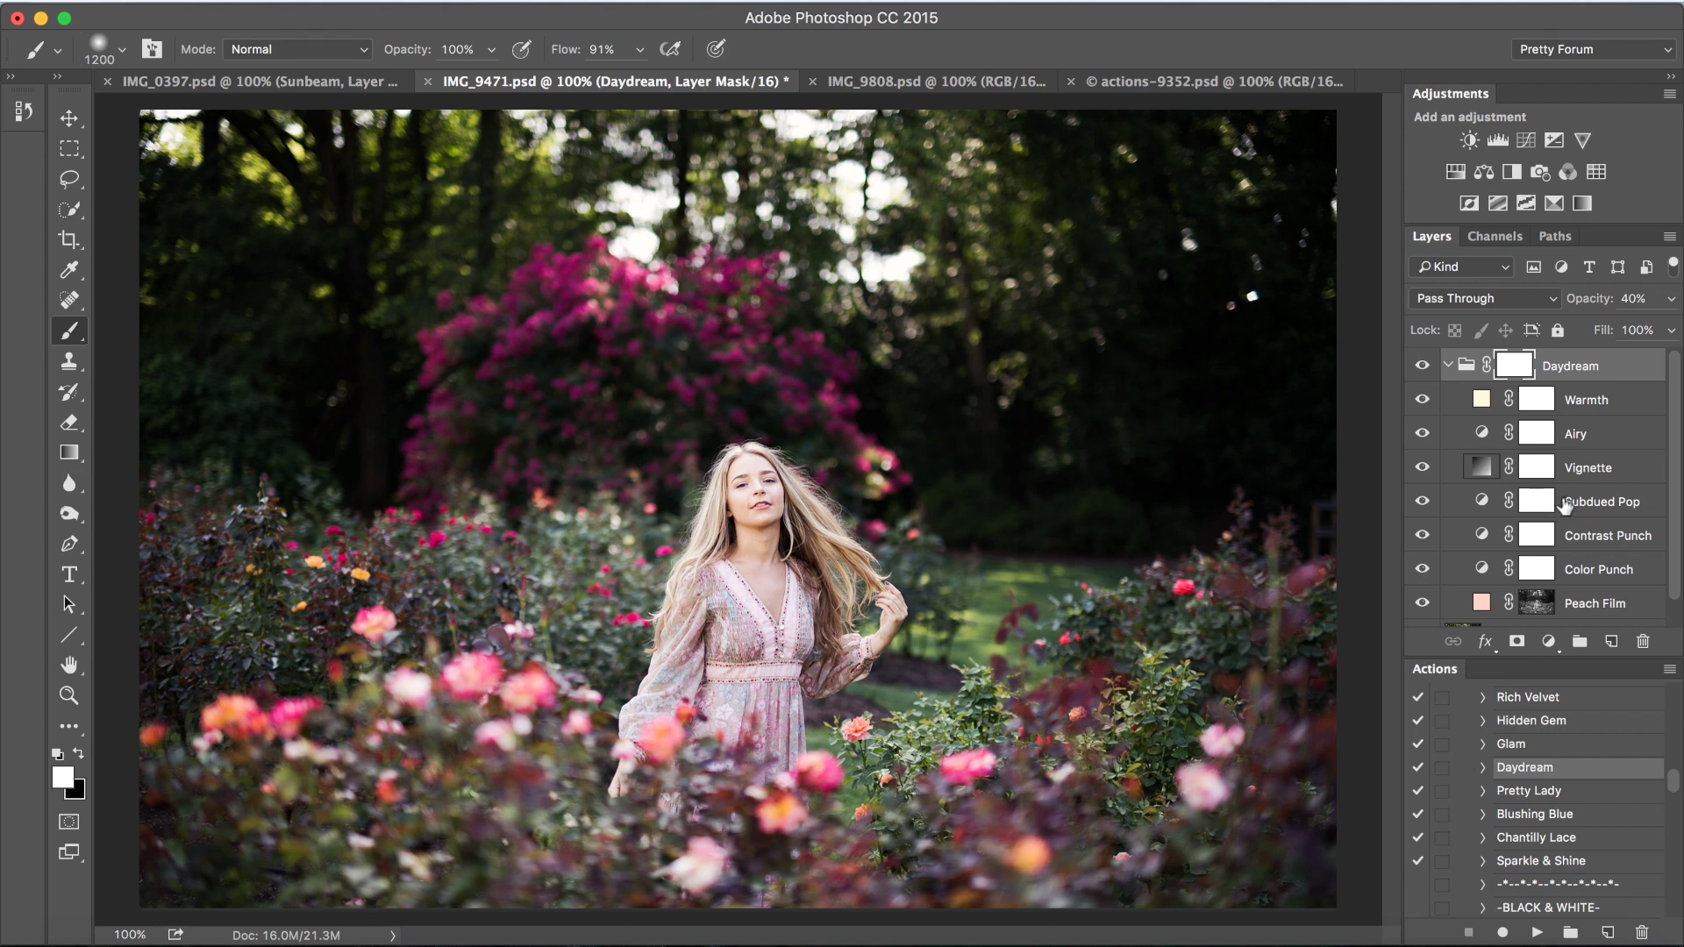
- Hide the Airy layer inside the Daydream group
click(1592, 435)
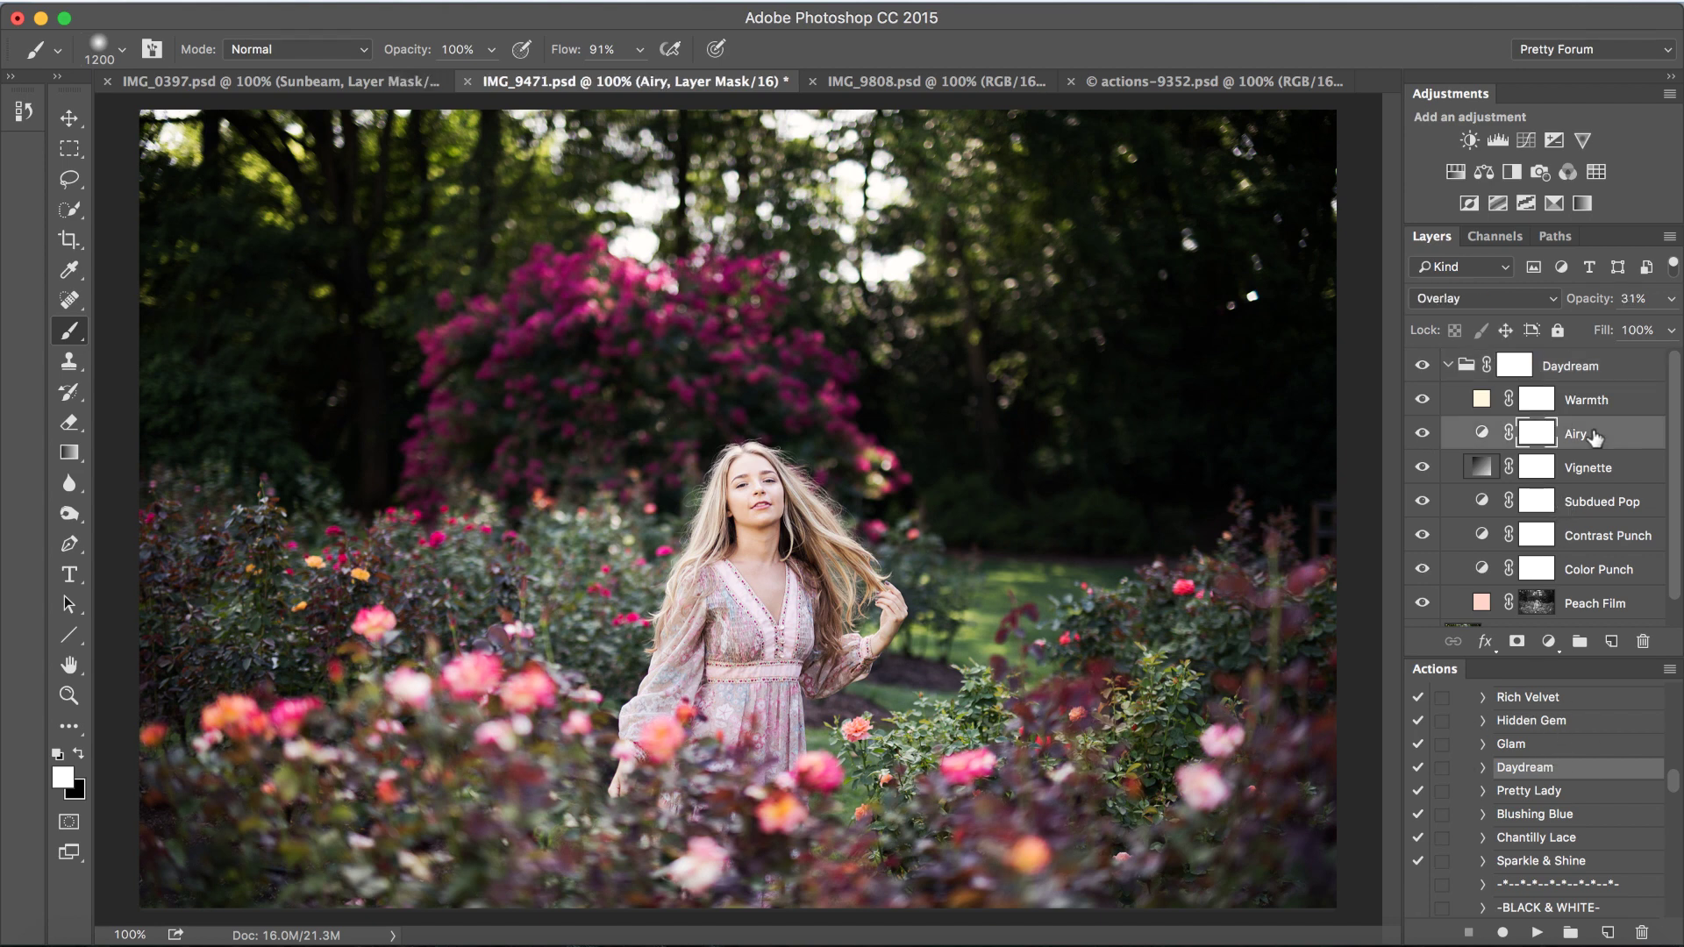
click(1422, 435)
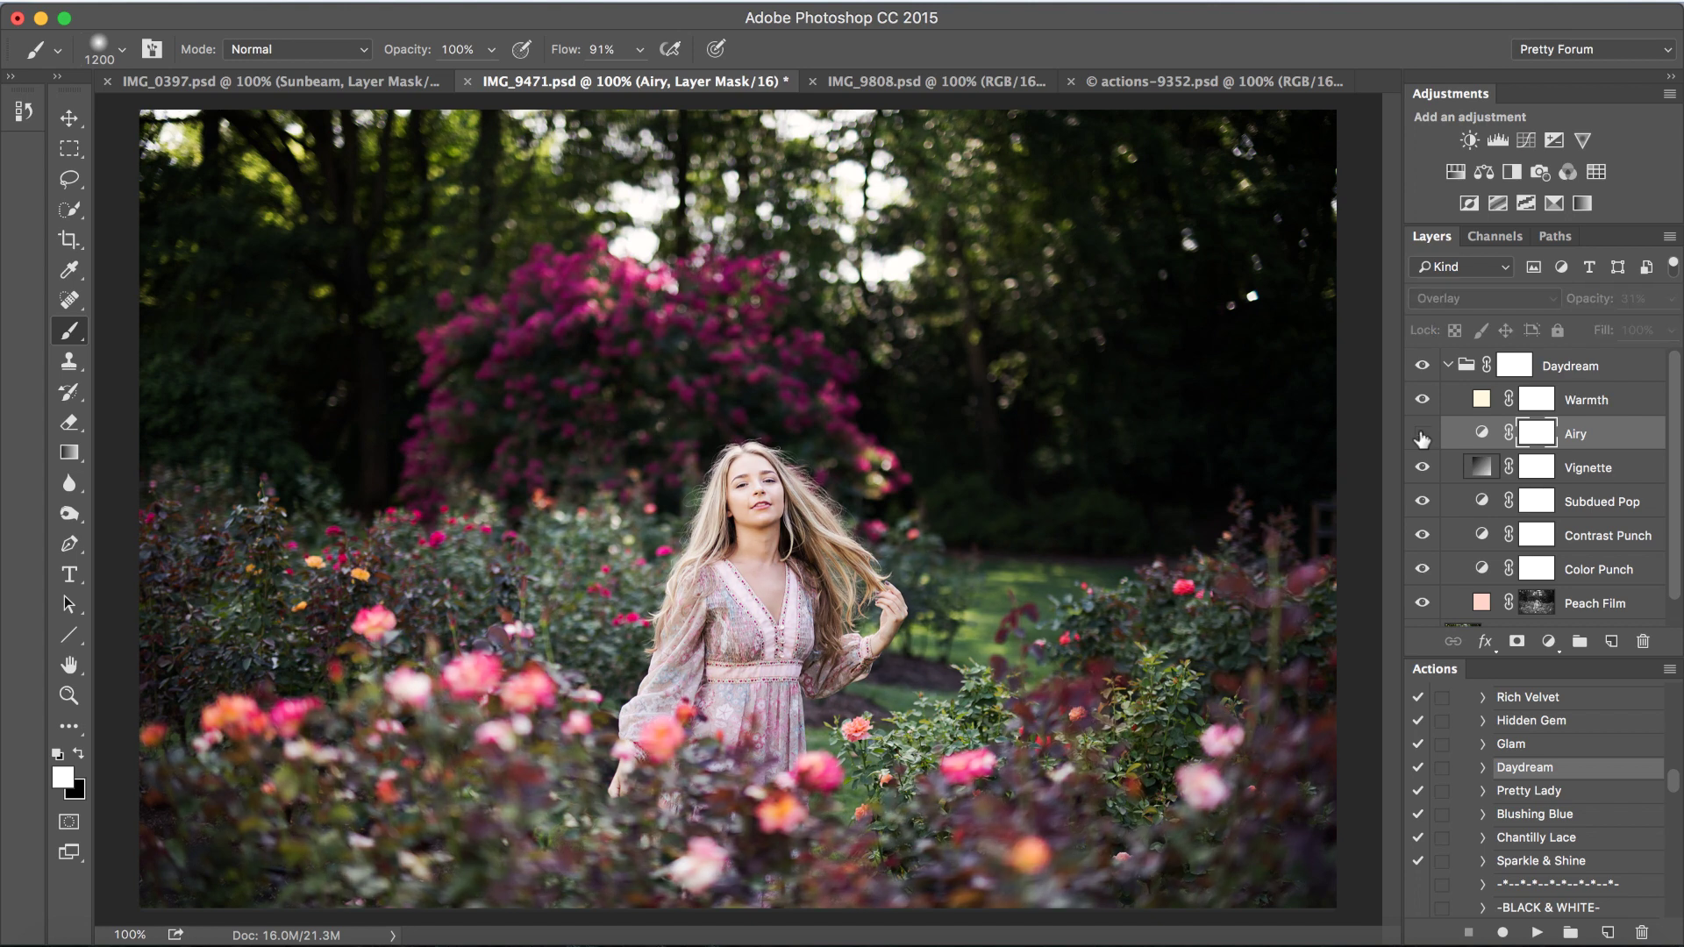
scroll(1518, 448, down, 1)
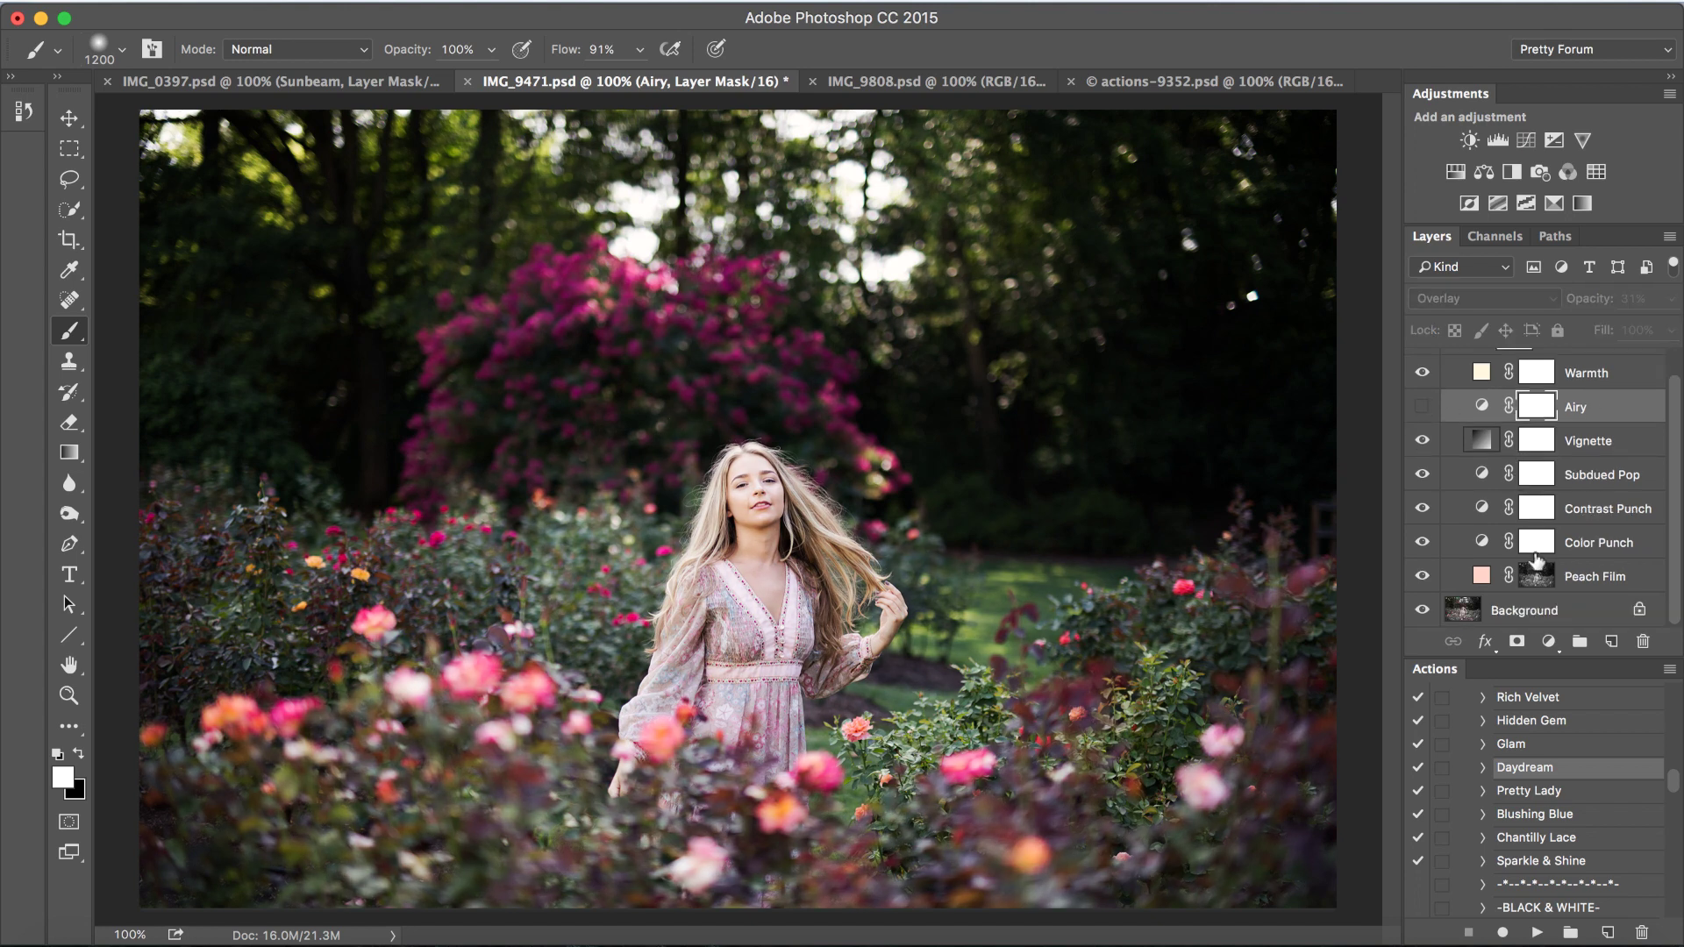
- Hide the Peach Film layer inside the Daydream group and collapse the group
click(1597, 578)
click(1422, 576)
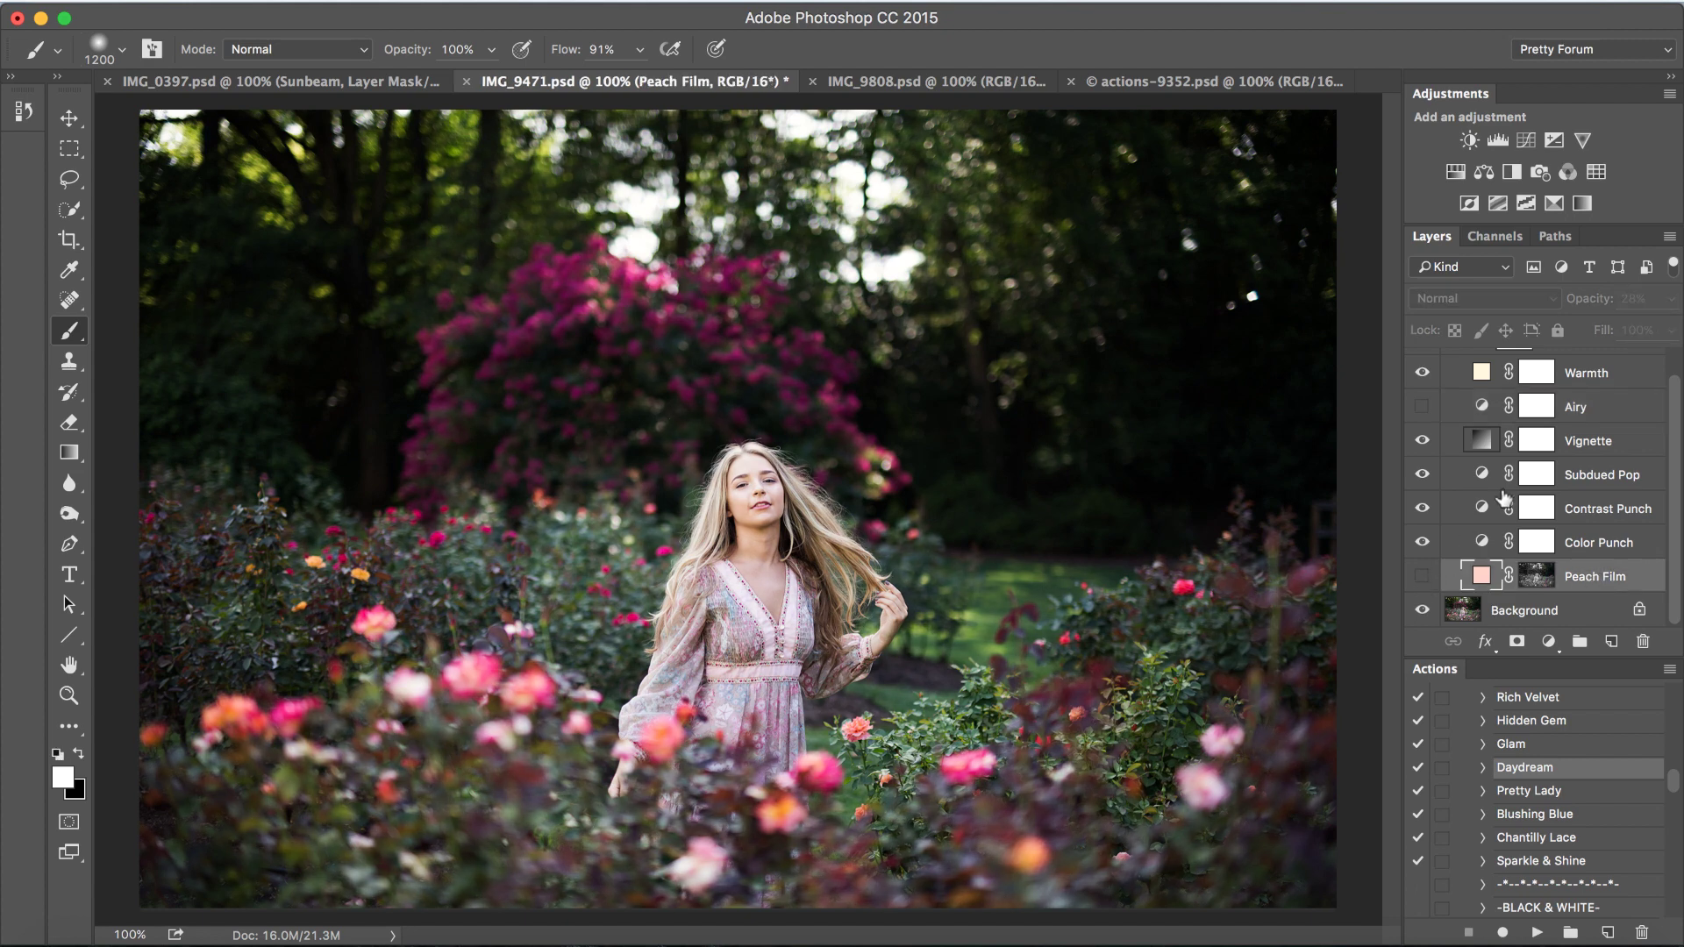
scroll(1505, 497, up, 1)
click(1447, 365)
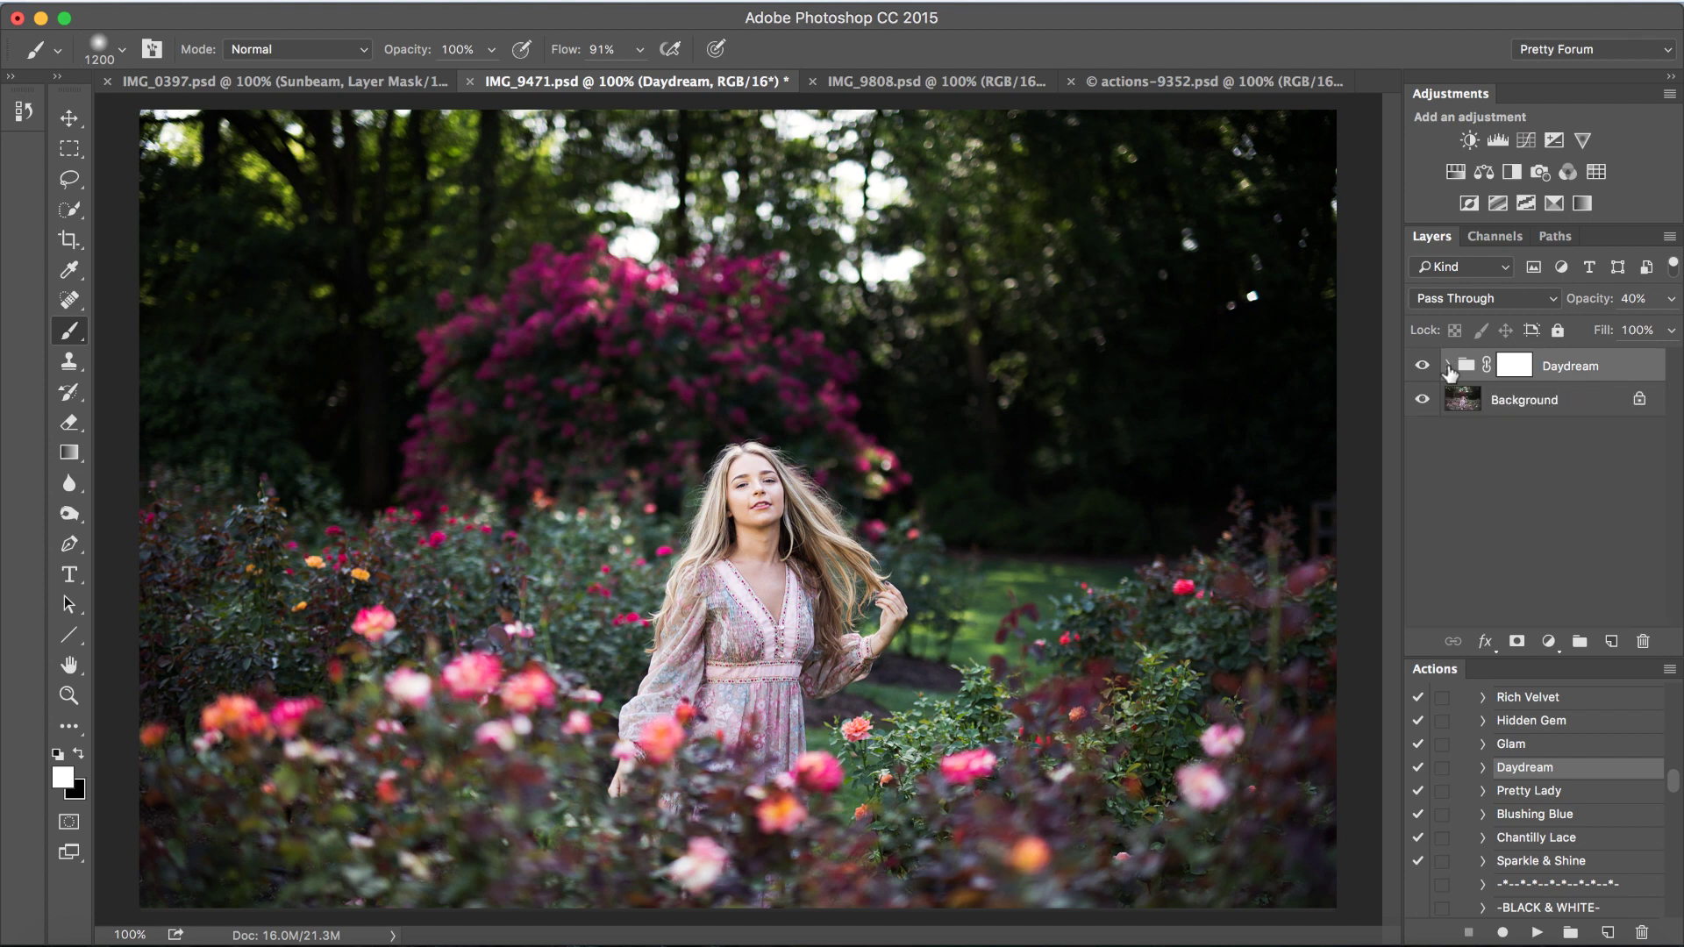
click(1448, 366)
click(1447, 365)
- Run the Jewel Film Vignettes action from the film add-ons and continue past its instruction message
scroll(1552, 772, down, 10)
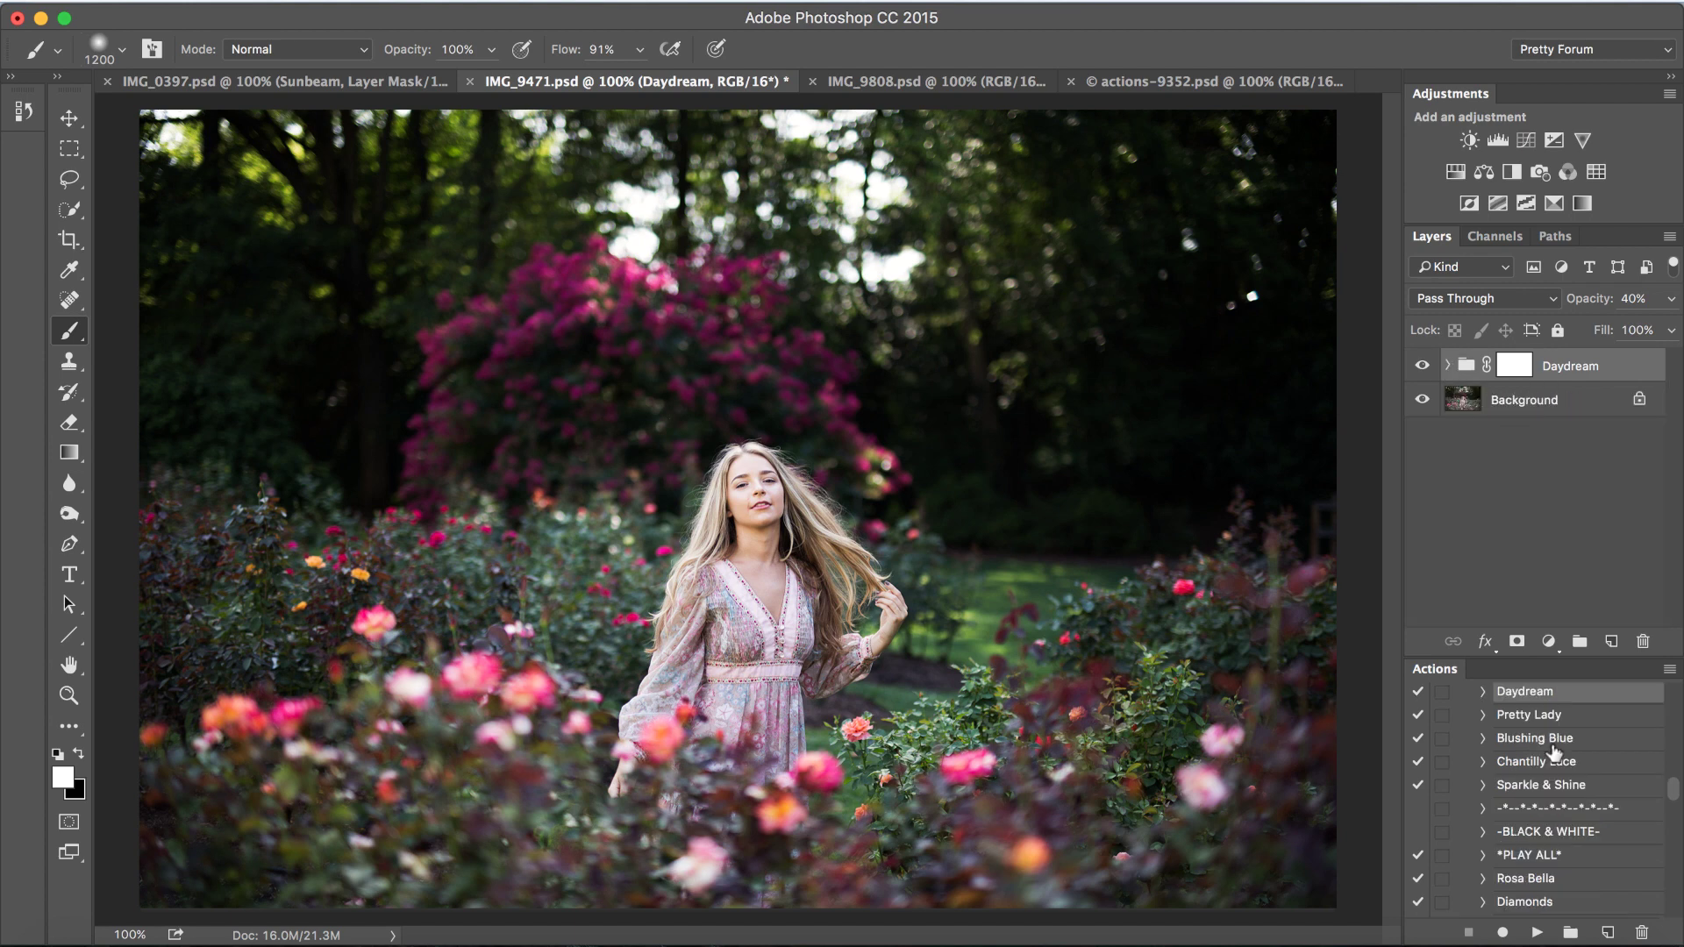
scroll(1554, 752, down, 2)
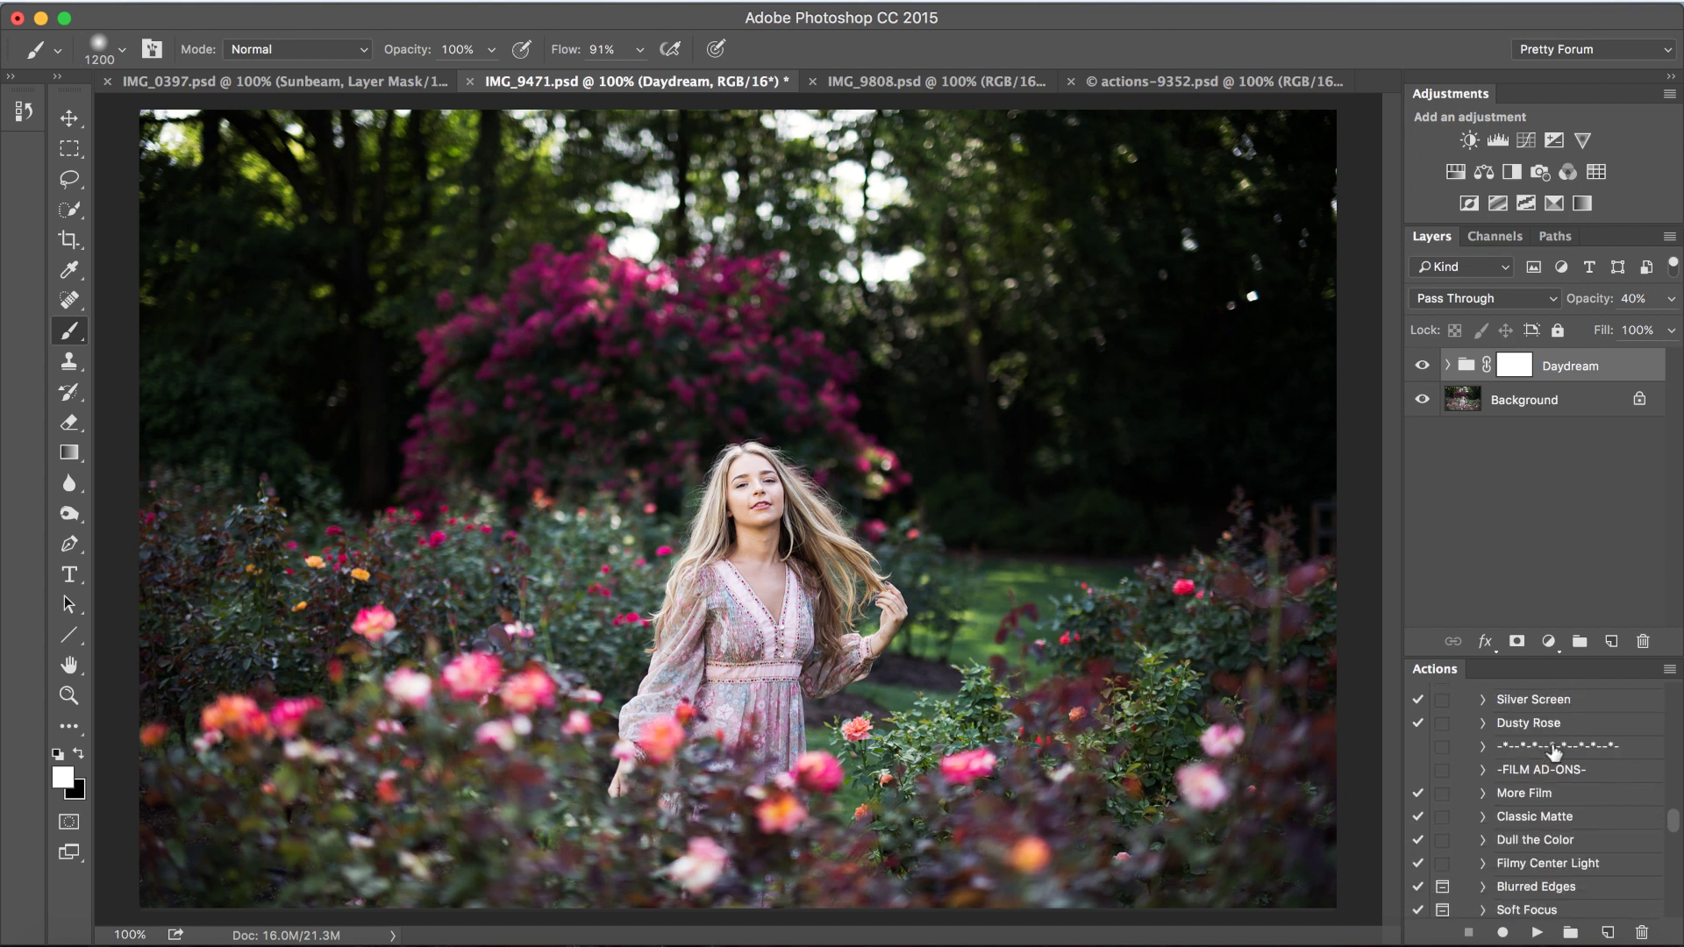
scroll(1490, 857, down, 3)
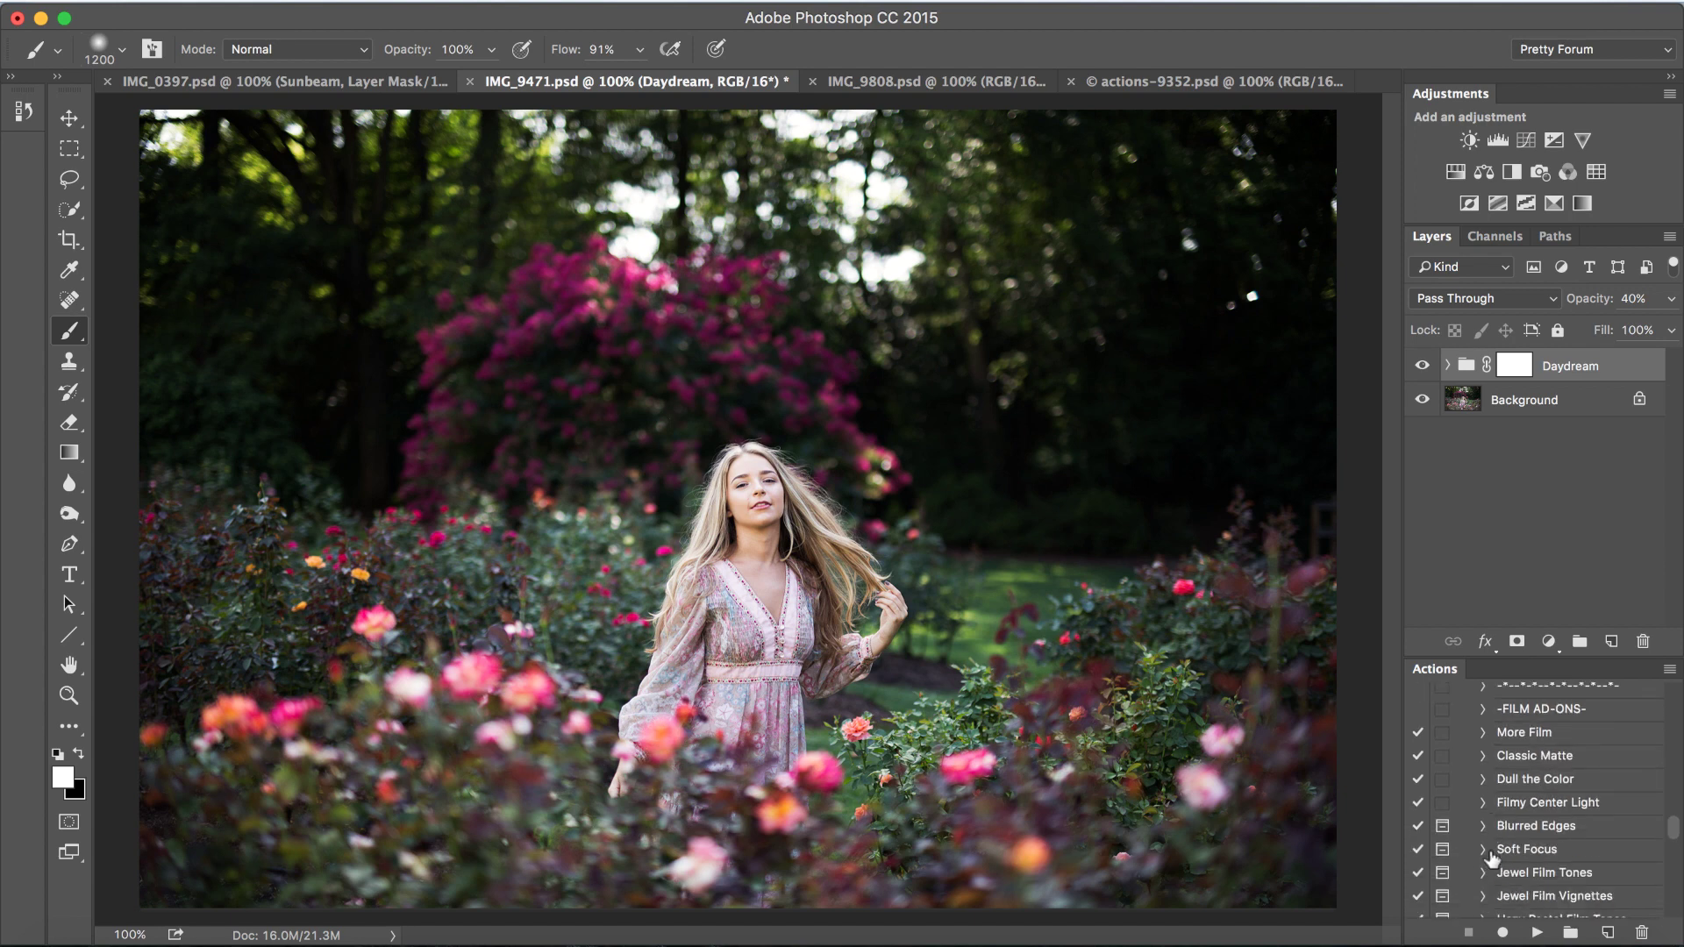
scroll(1490, 857, down, 2)
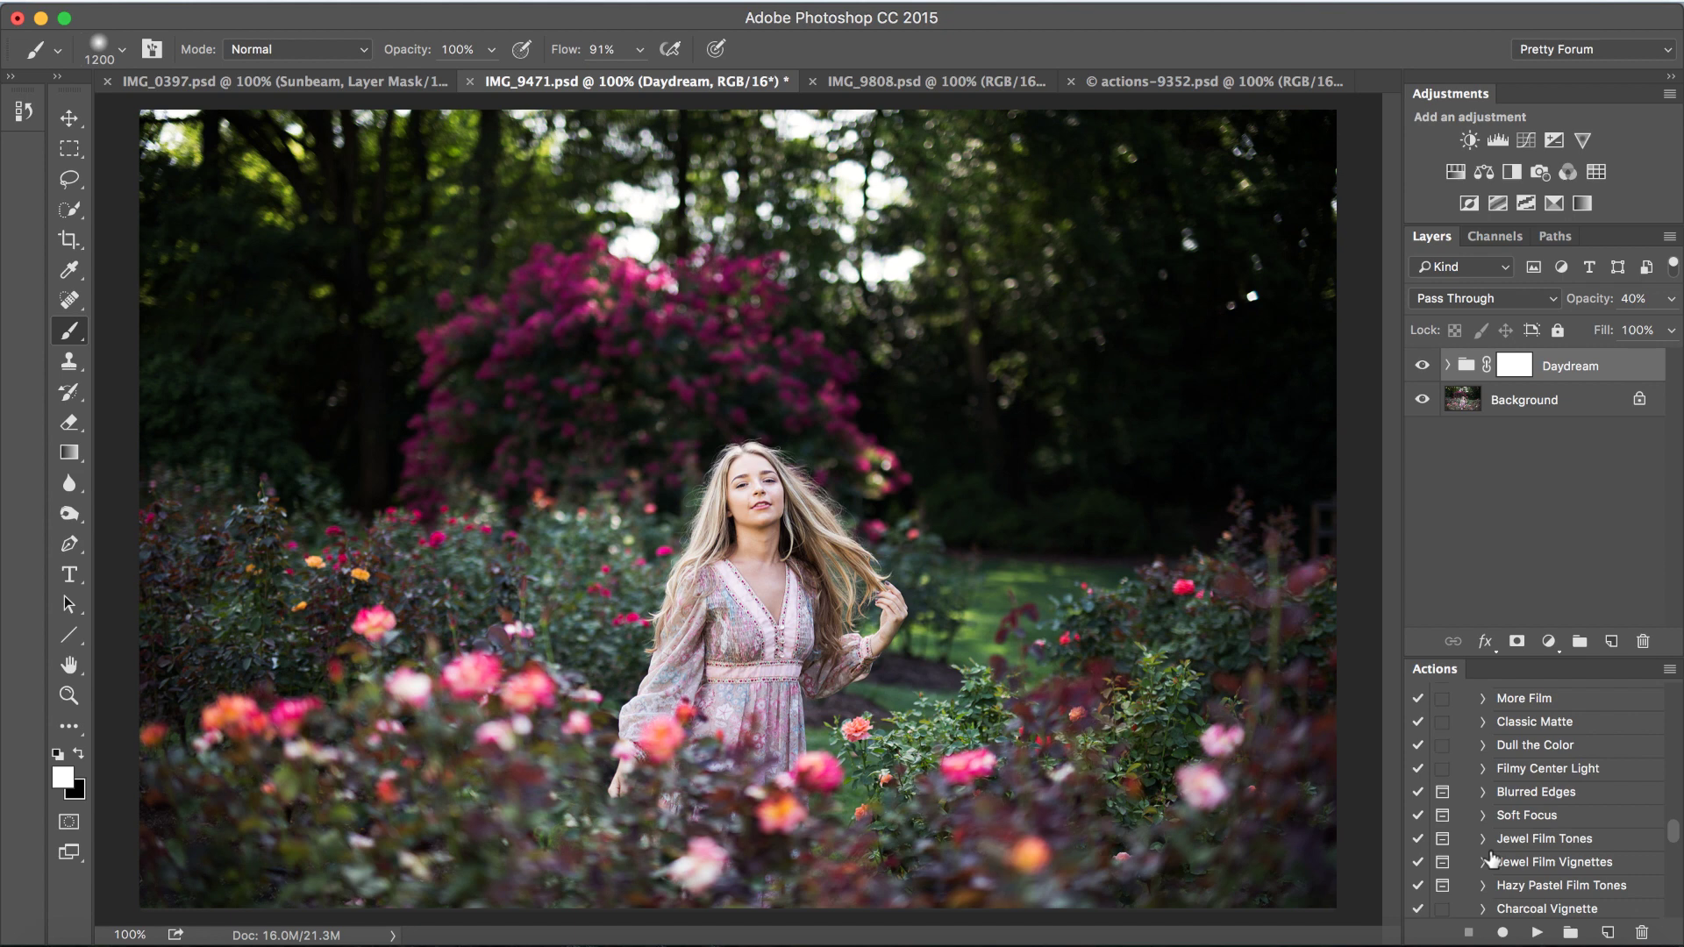
click(1536, 864)
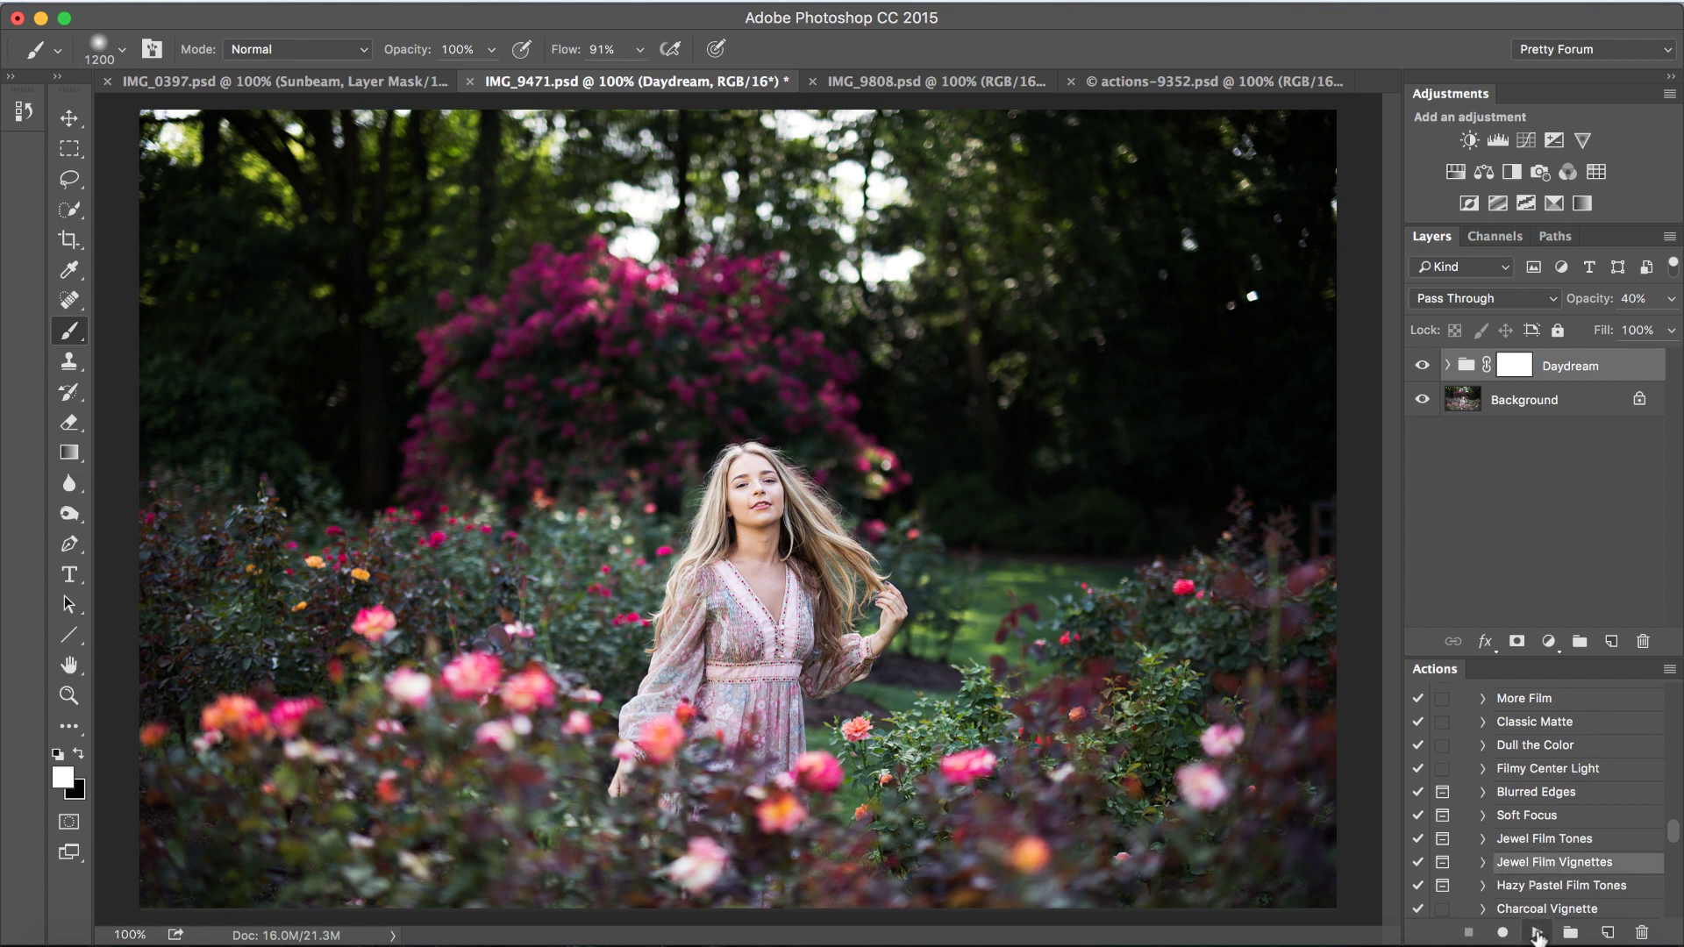
click(1536, 934)
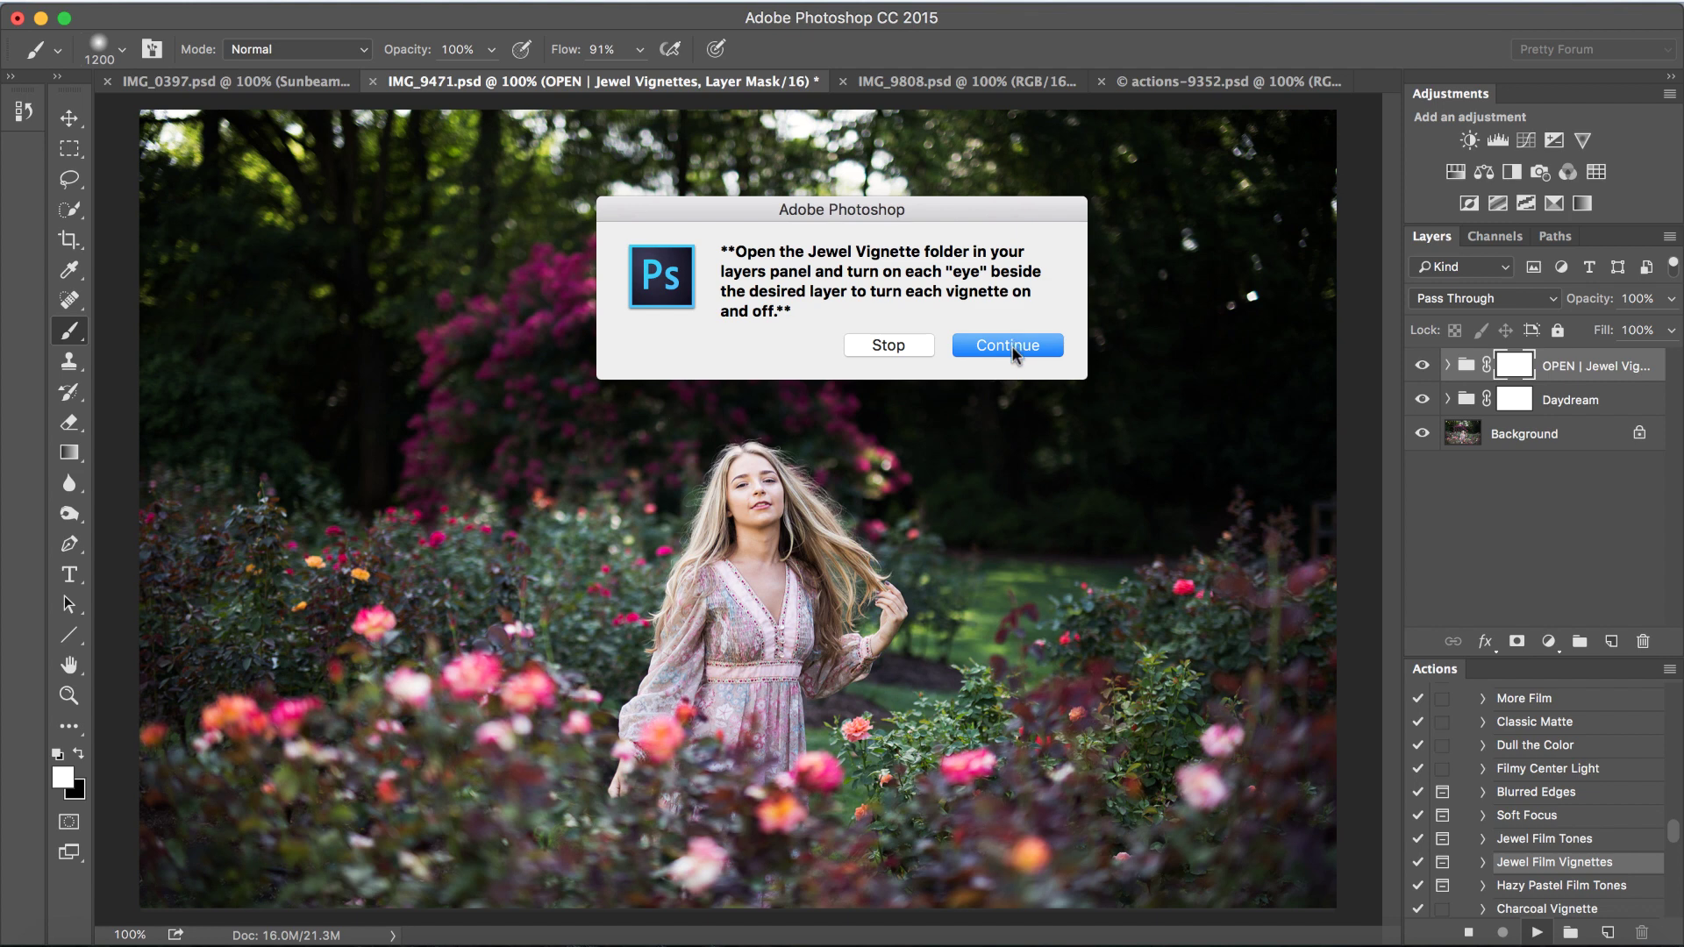
click(1011, 348)
- Show the Amethyst Vignette layer in the Jewel Vignettes group, set its opacity to 47%, and collapse the group
click(1447, 366)
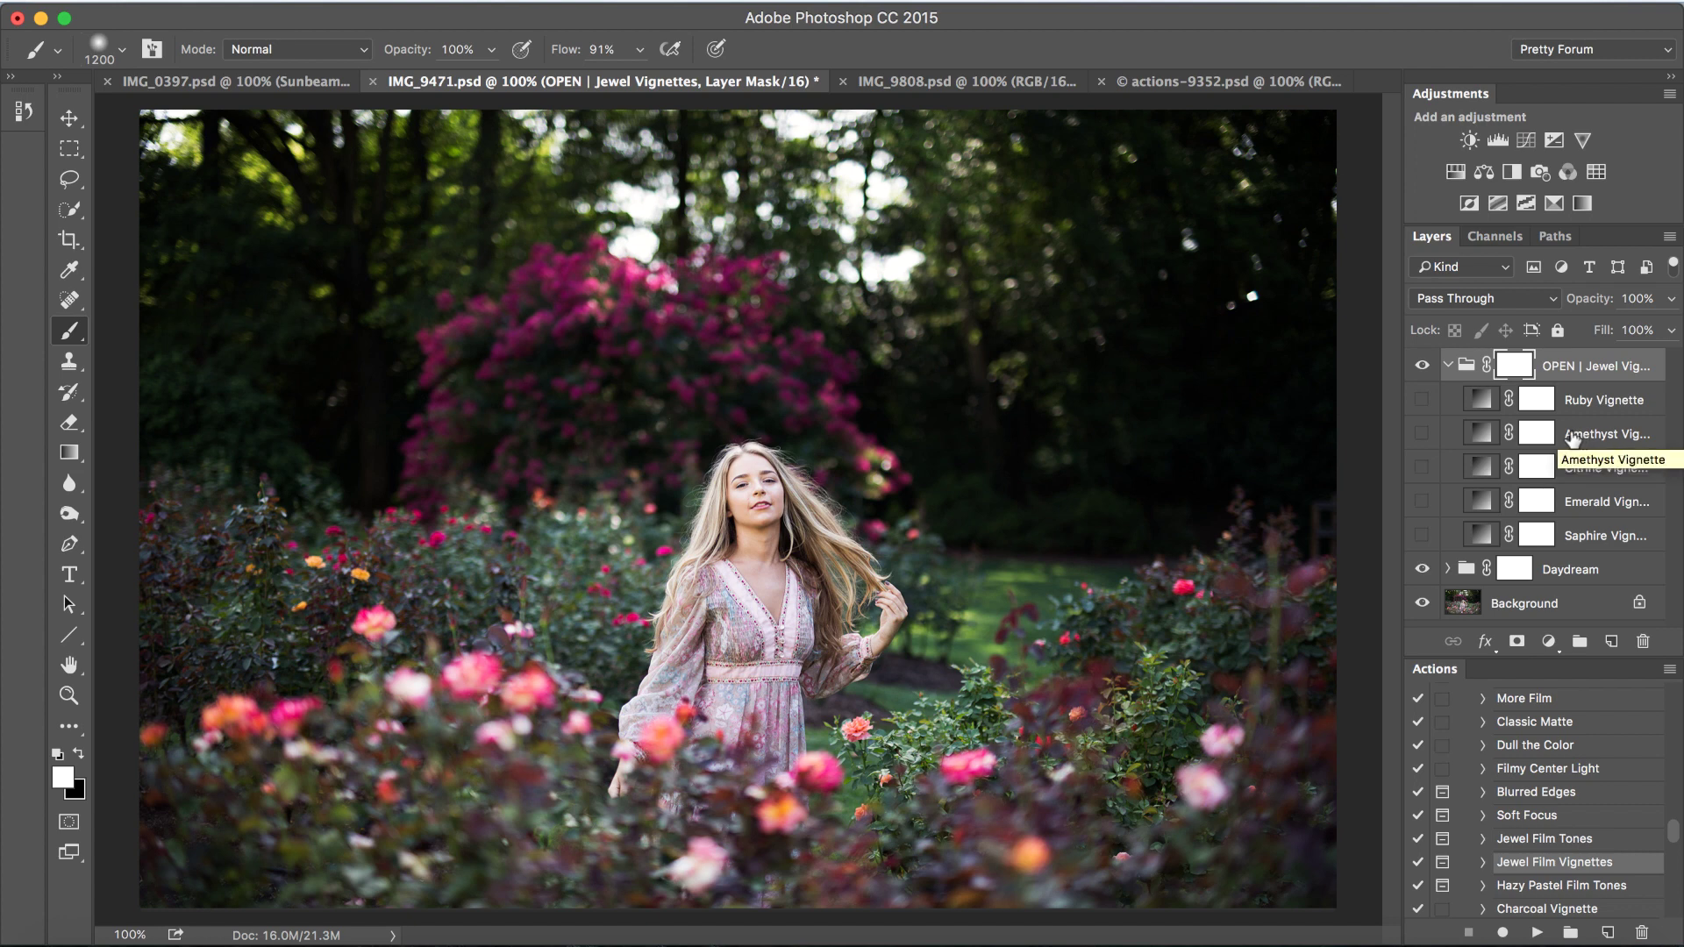
click(1423, 435)
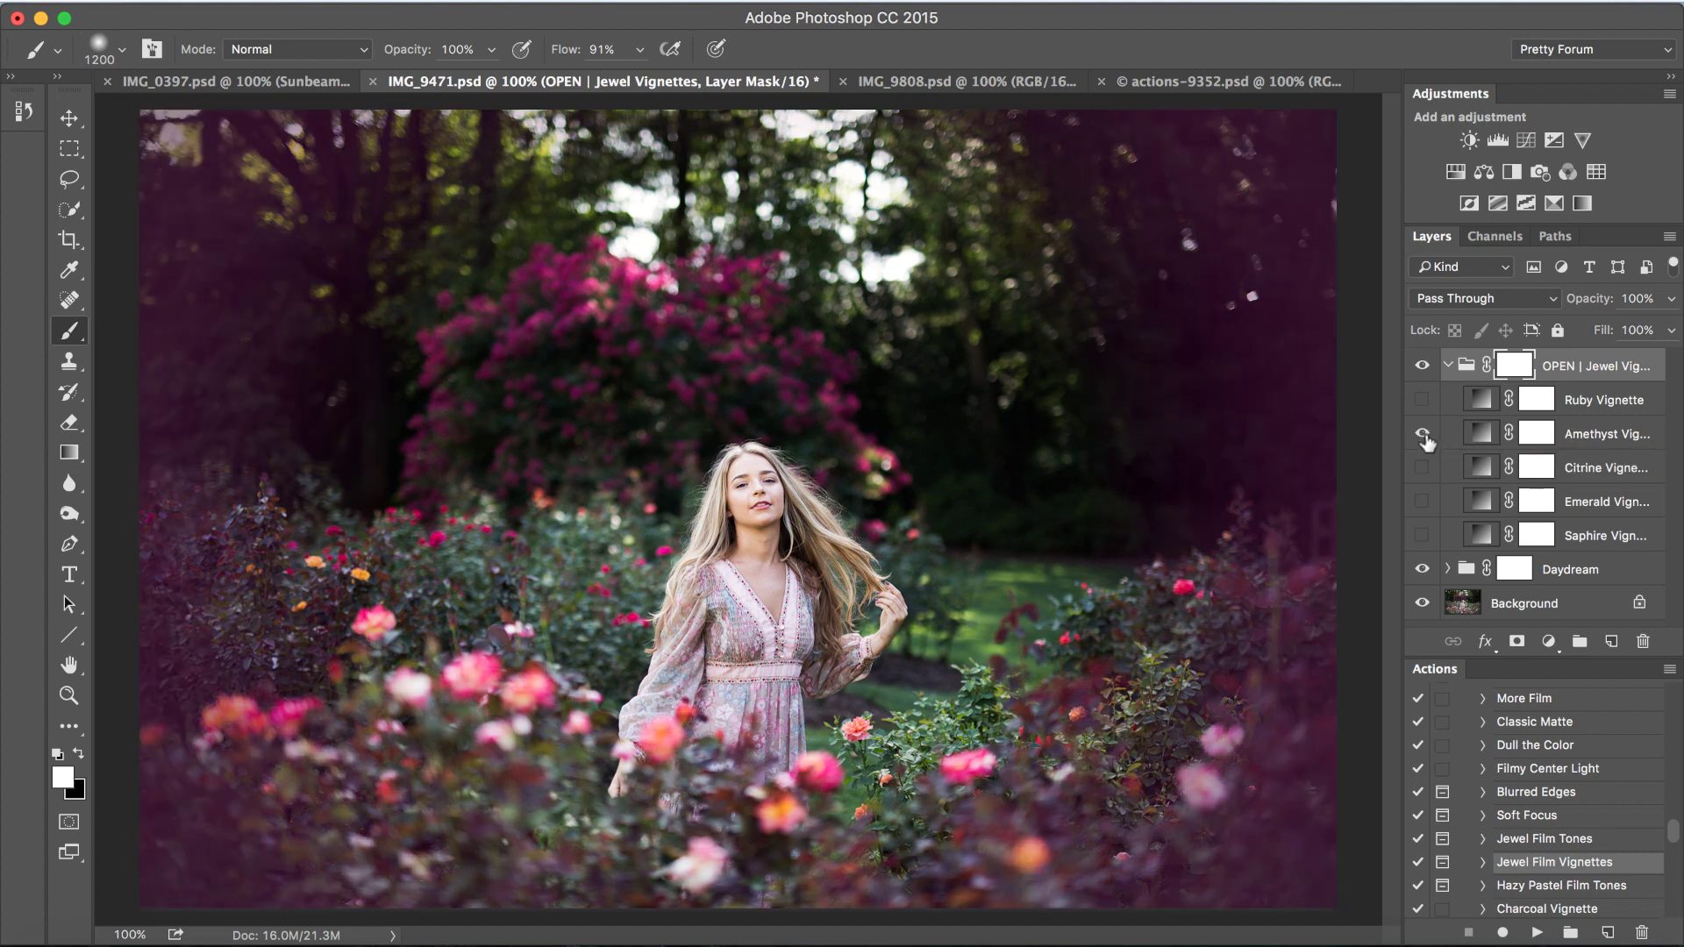
click(1624, 443)
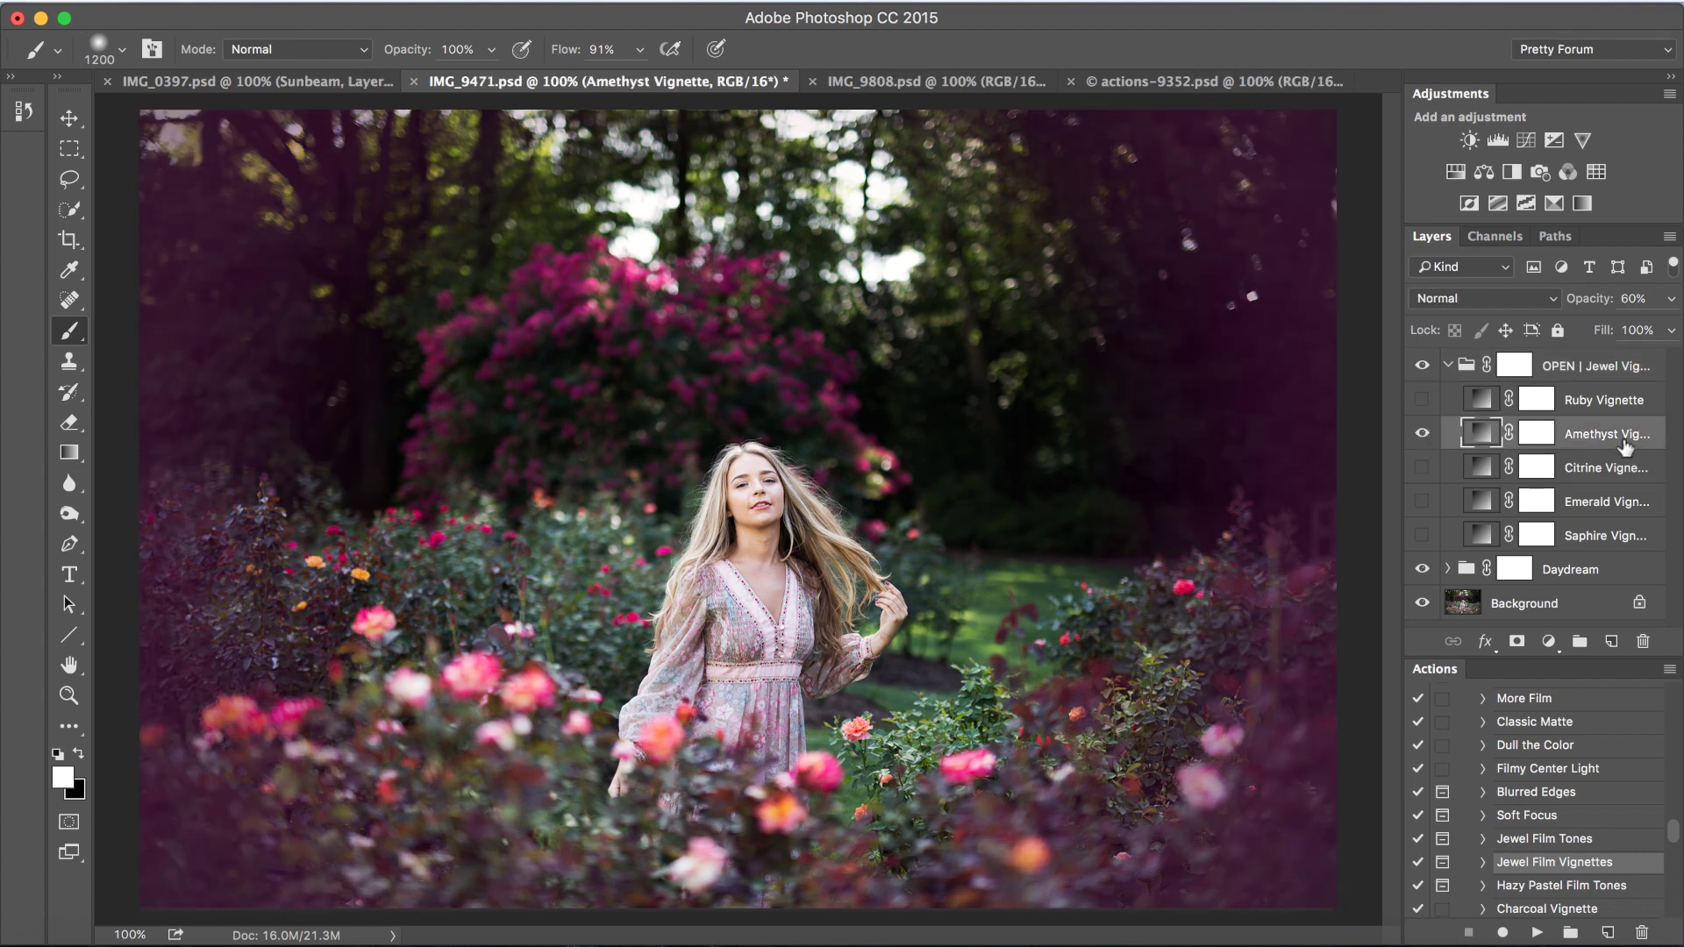
click(1671, 299)
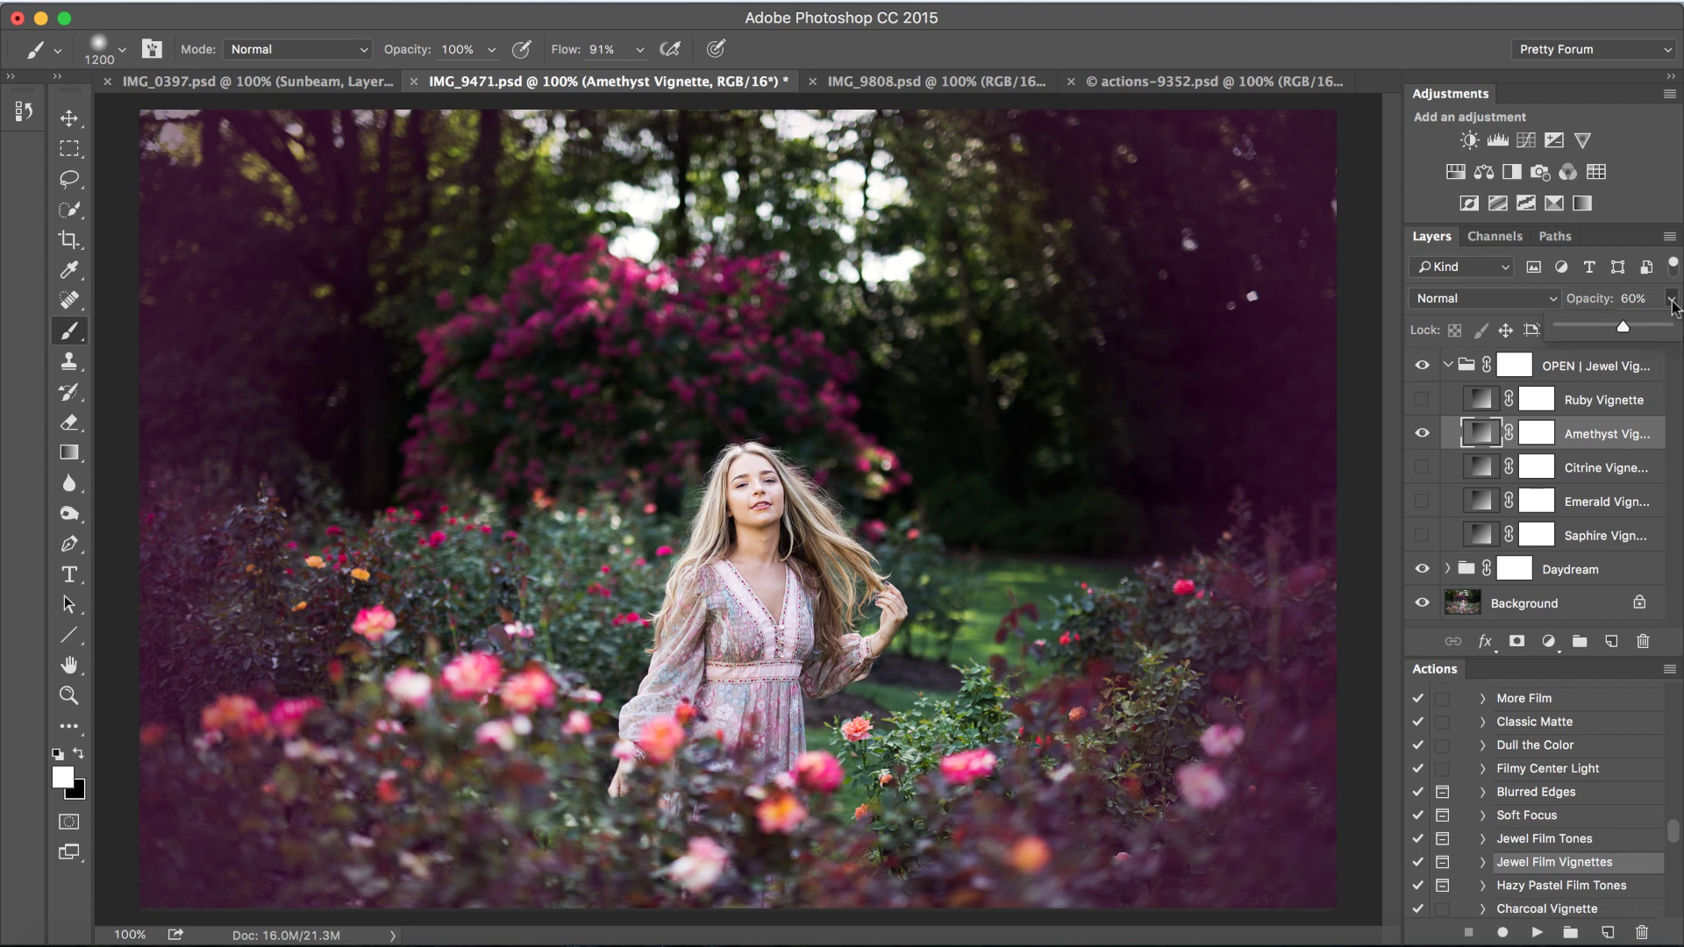
drag(1623, 332, 1612, 332)
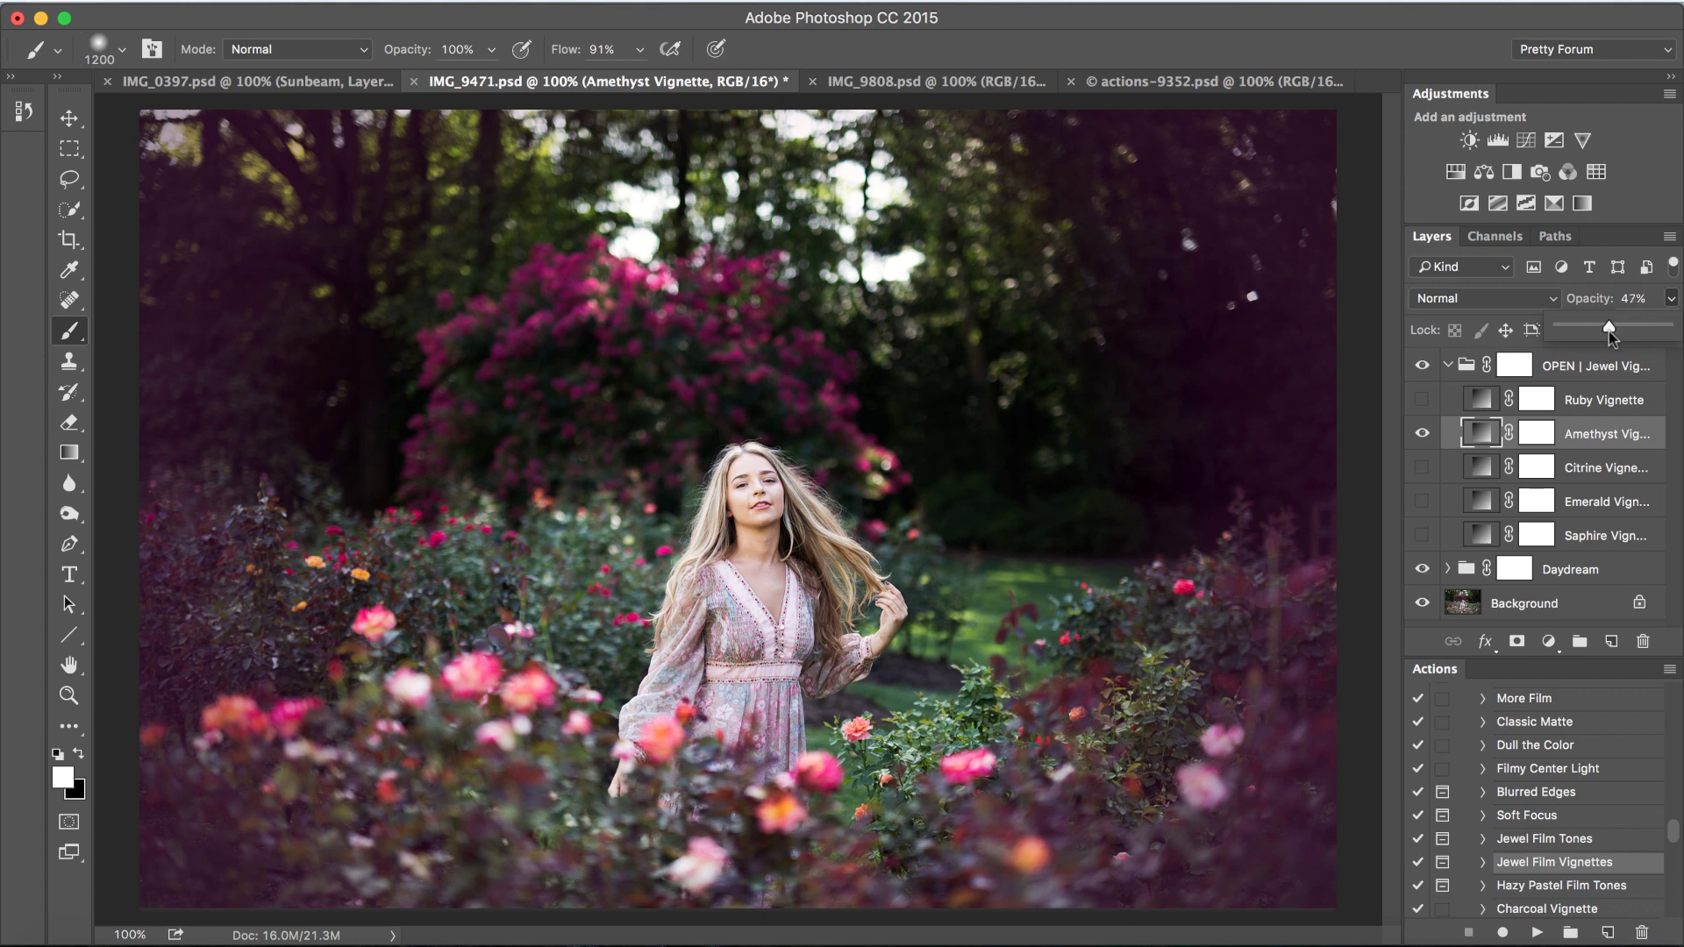
click(1613, 447)
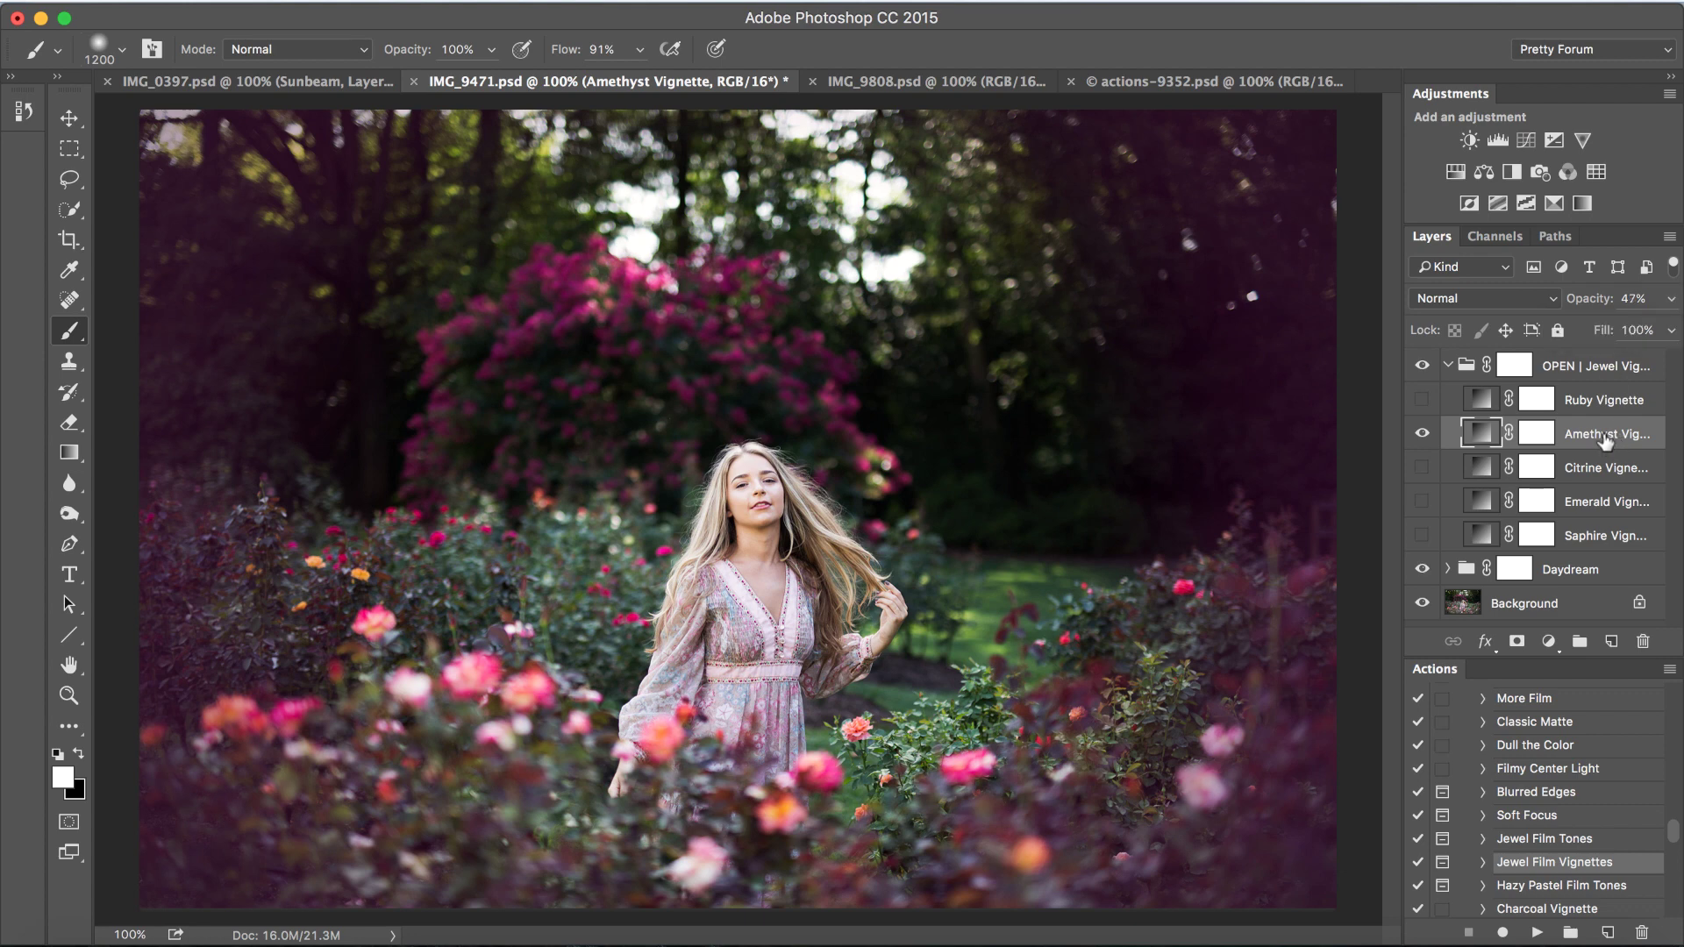
click(1446, 365)
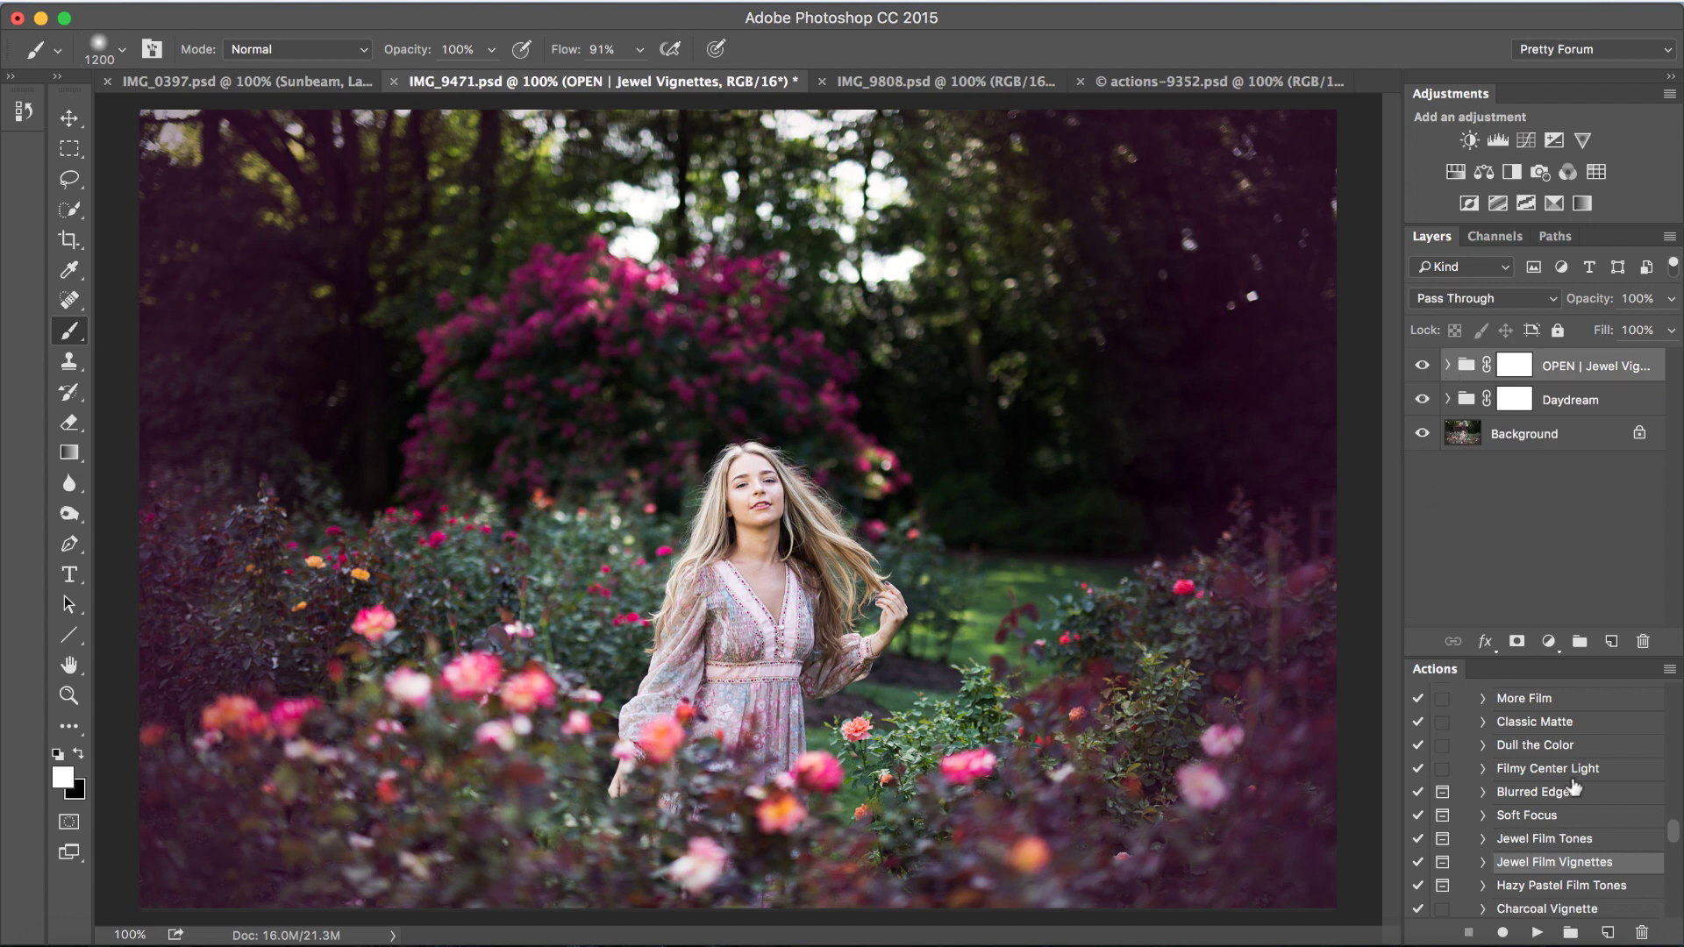
- Run the Warm Highlights action on the garden photo and set the Warm Highlights layer's opacity to 11%
scroll(1575, 787, down, 3)
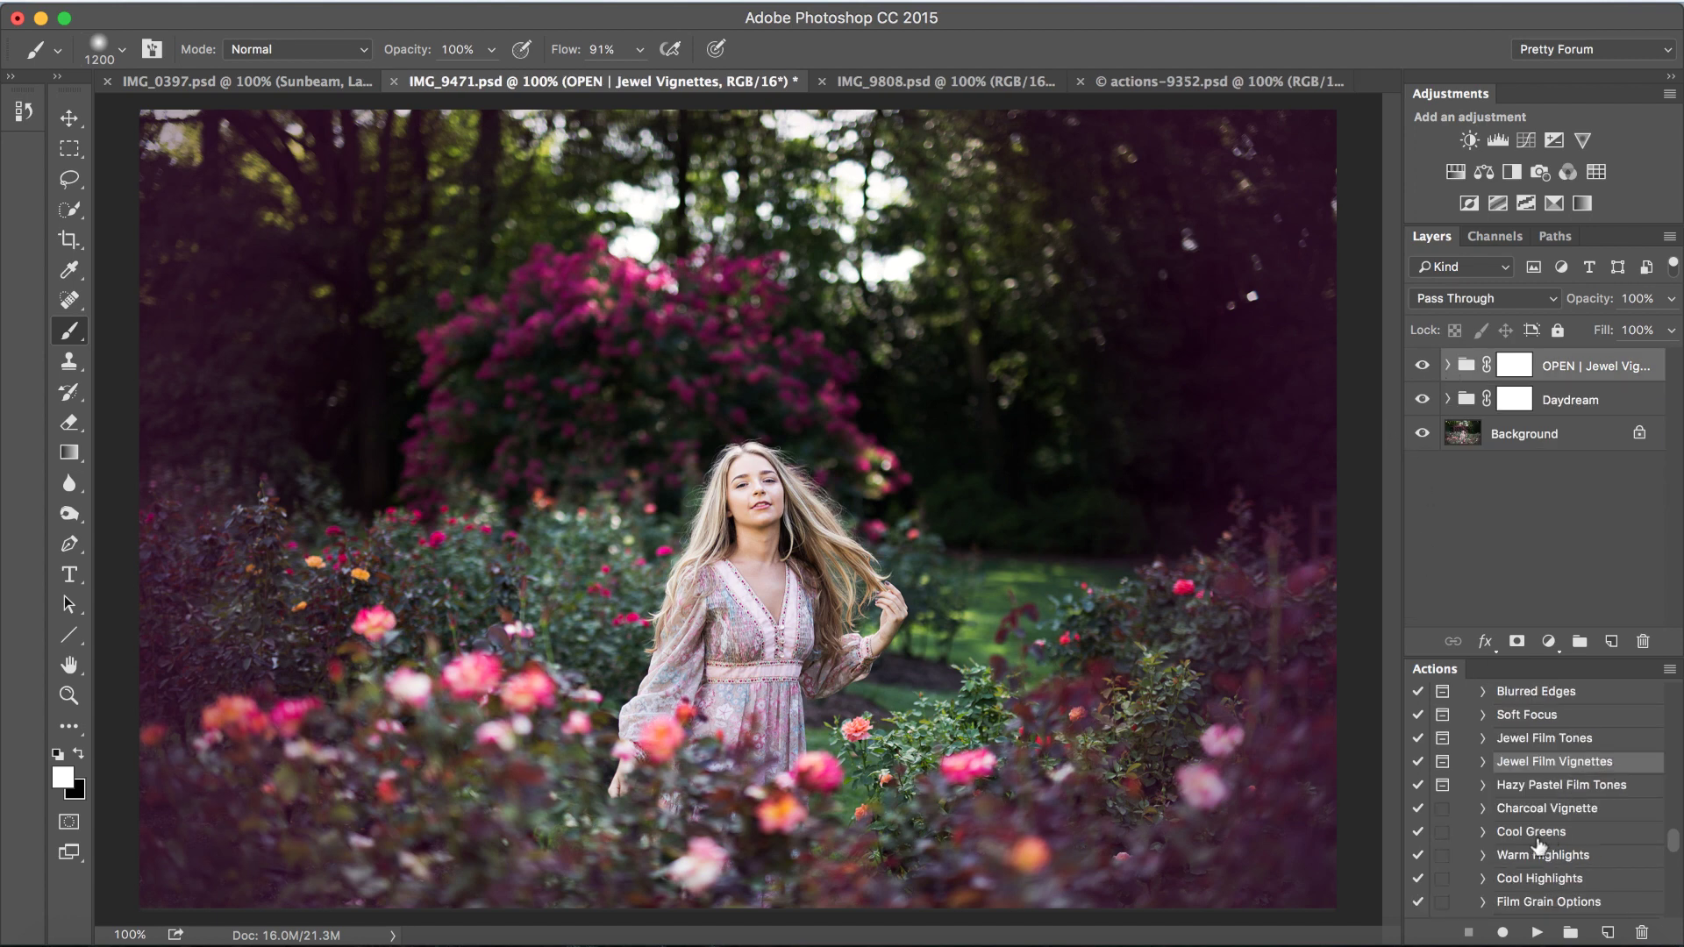
click(1514, 857)
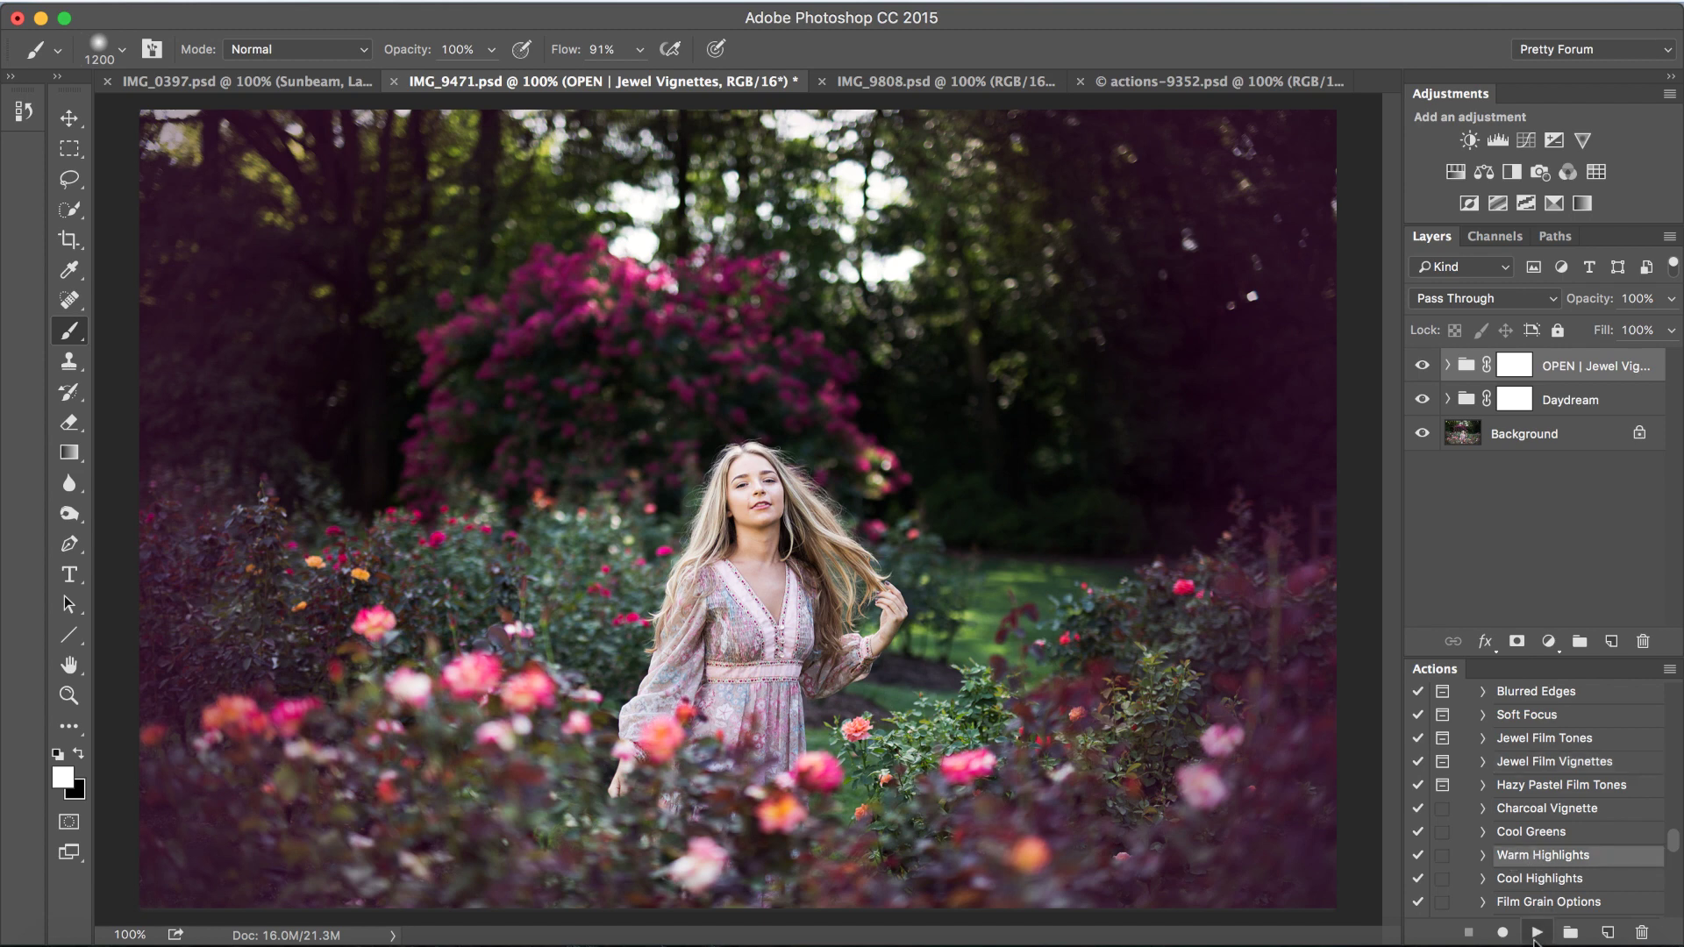
click(1537, 933)
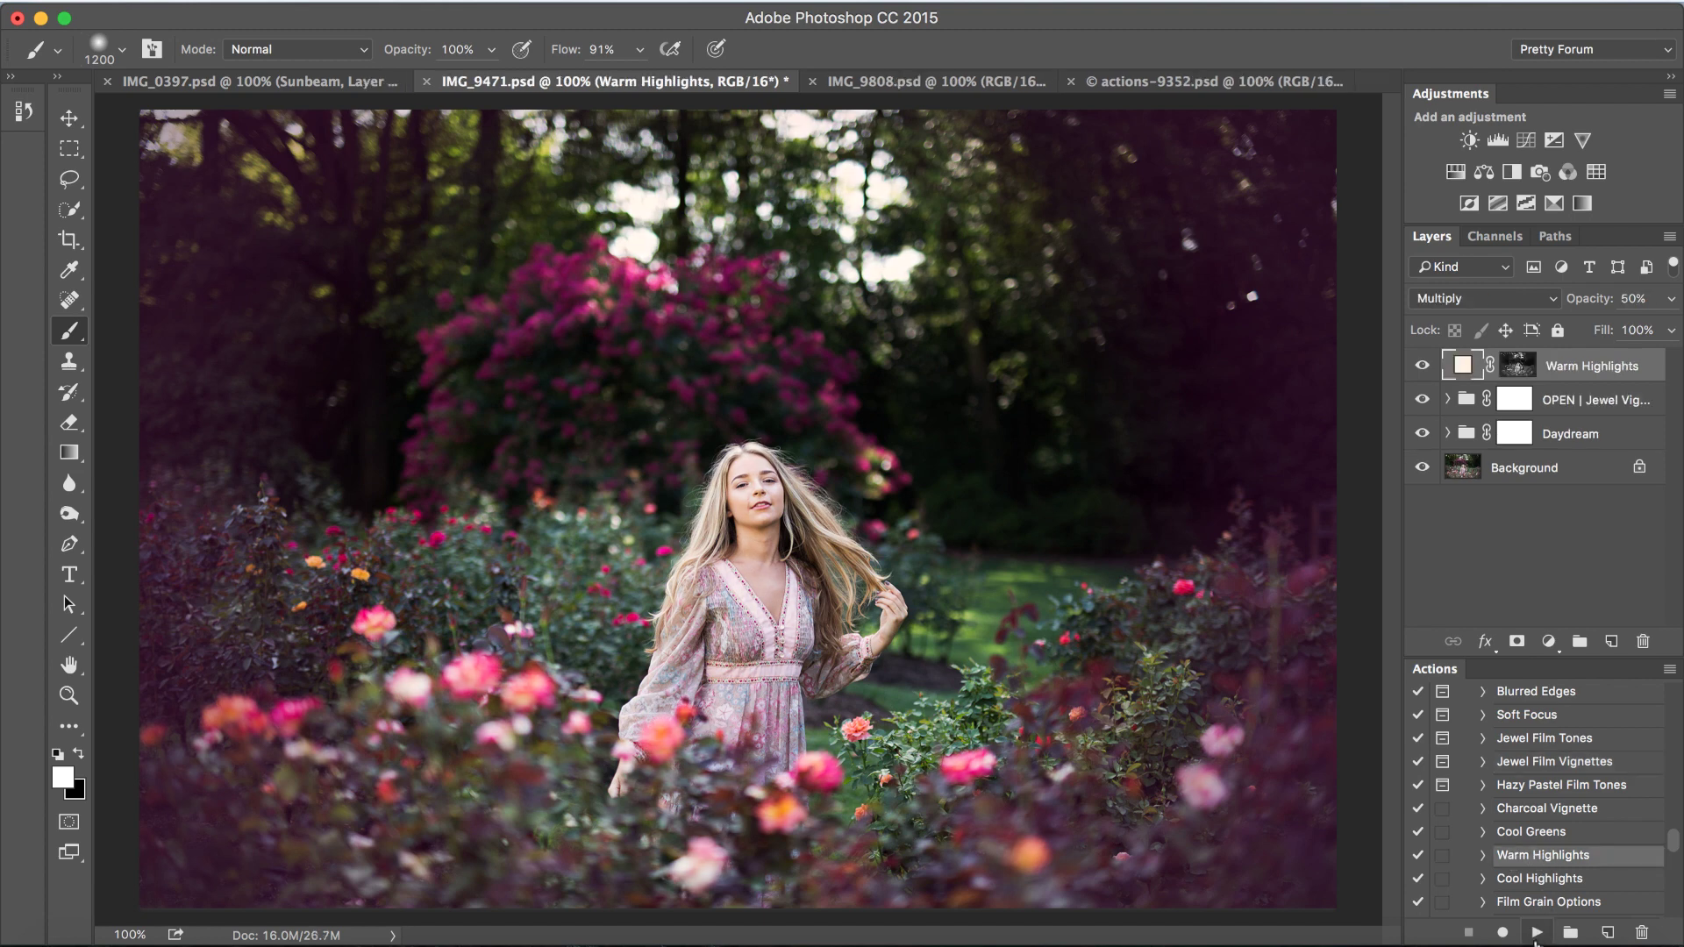
click(1671, 300)
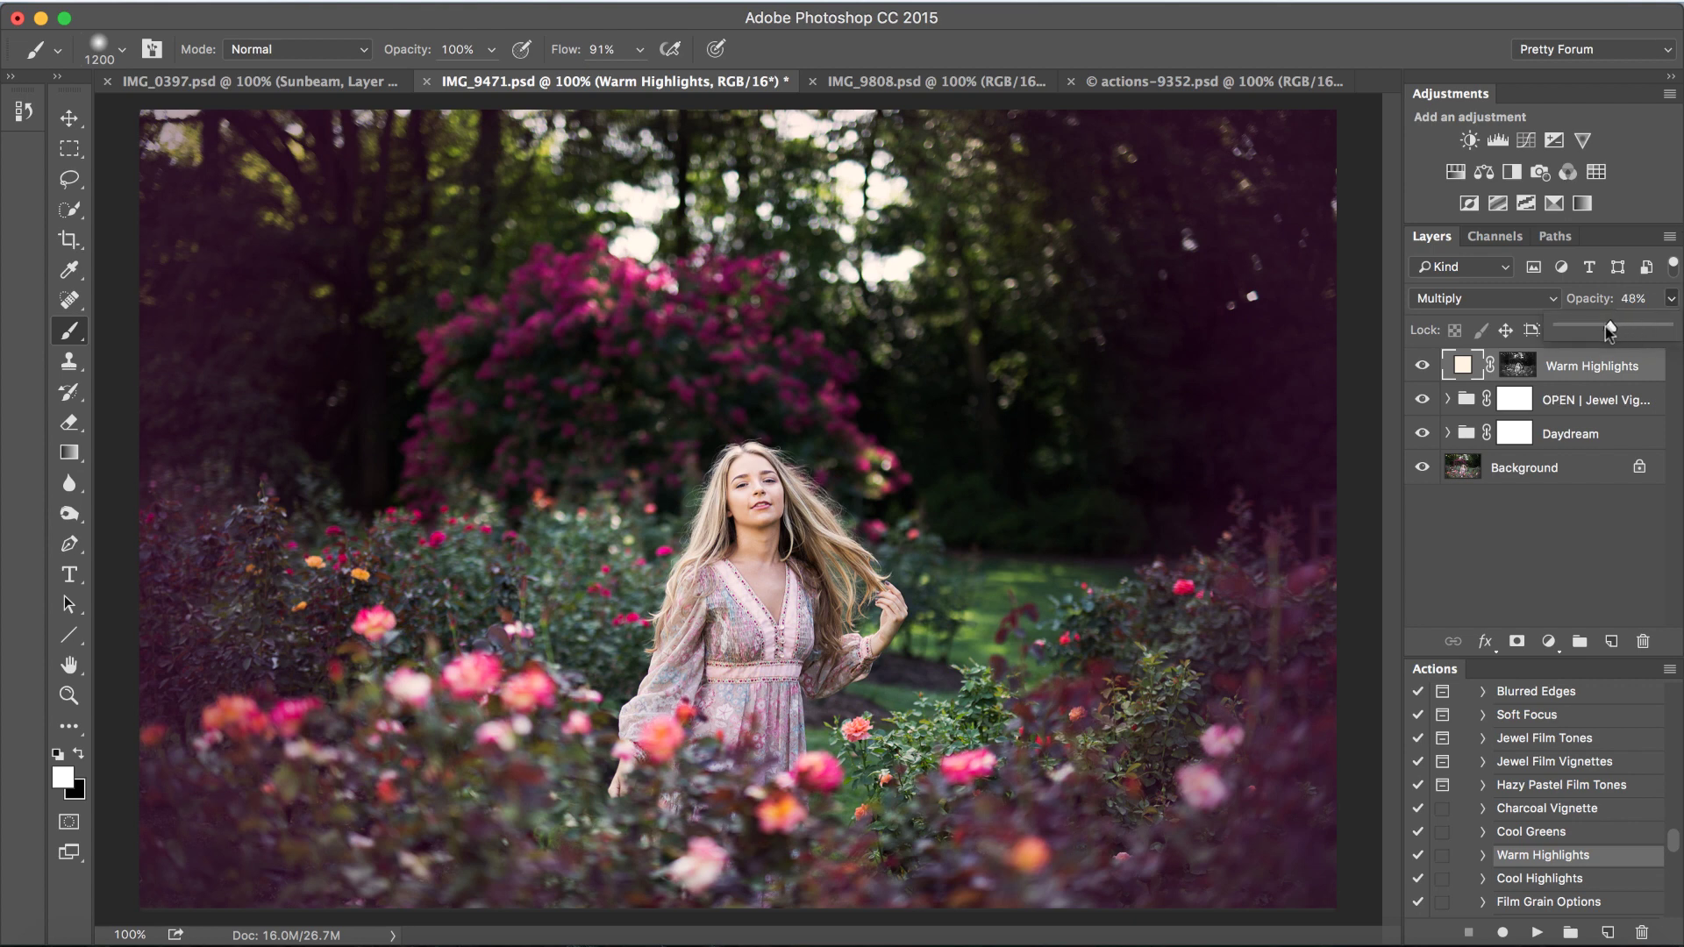
drag(1605, 326, 1559, 330)
drag(1566, 330, 1569, 331)
click(1569, 371)
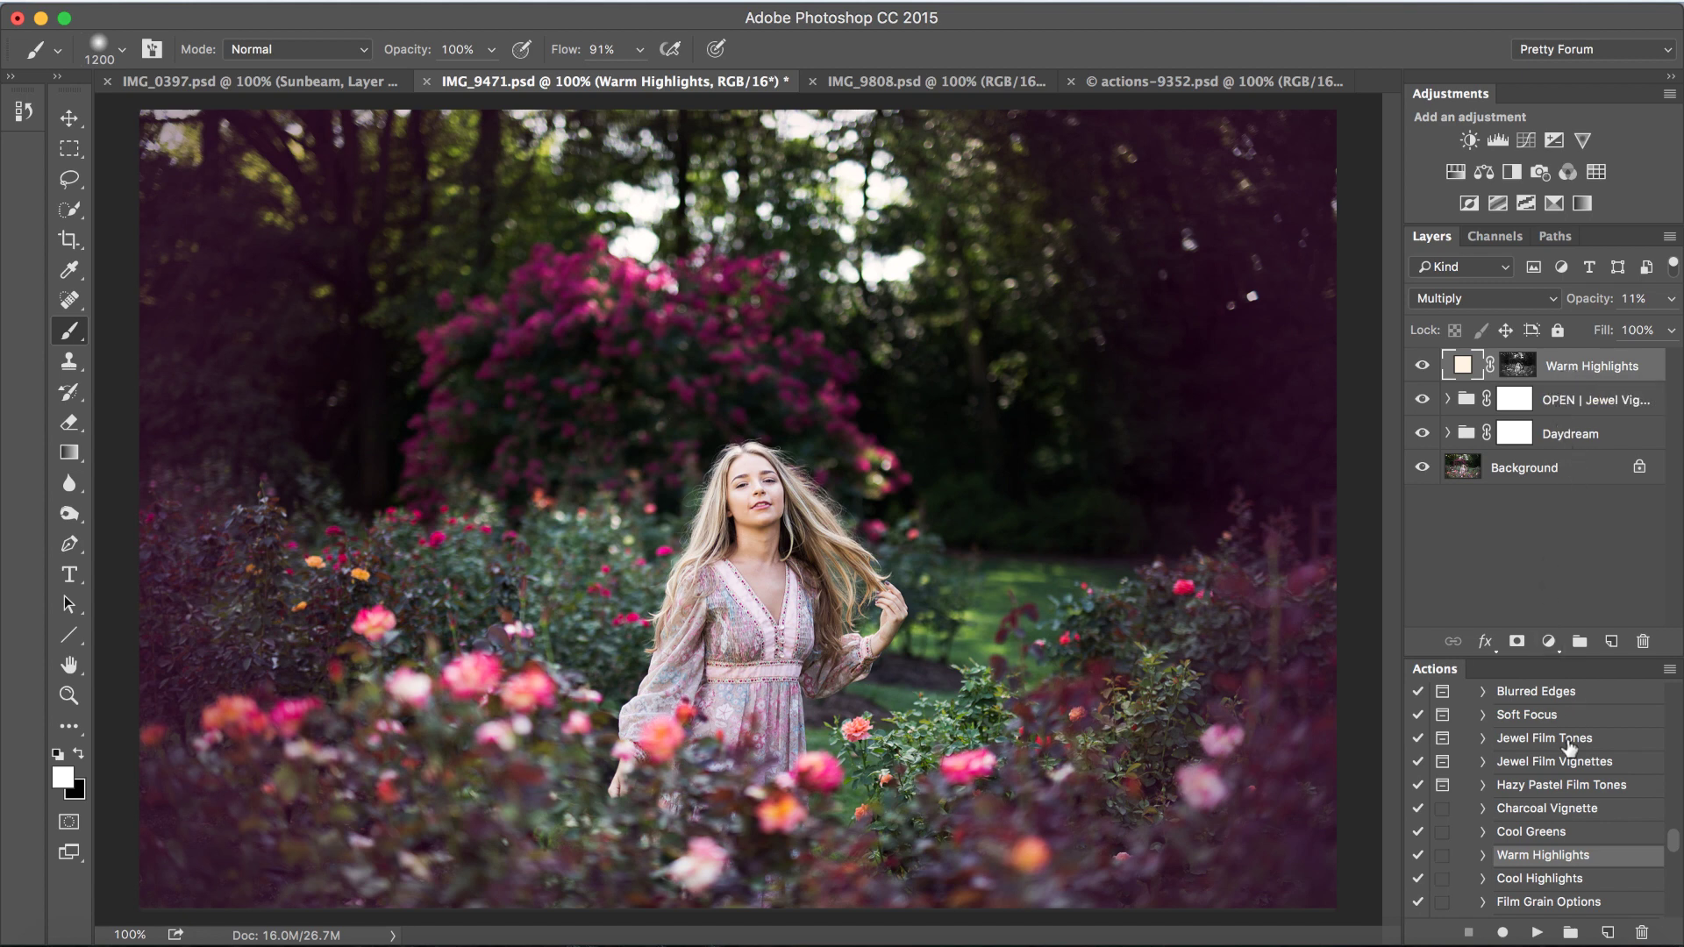
- Run the More Film action and reduce the More Film group's opacity to 42%
scroll(1569, 748, up, 3)
scroll(1569, 748, up, 5)
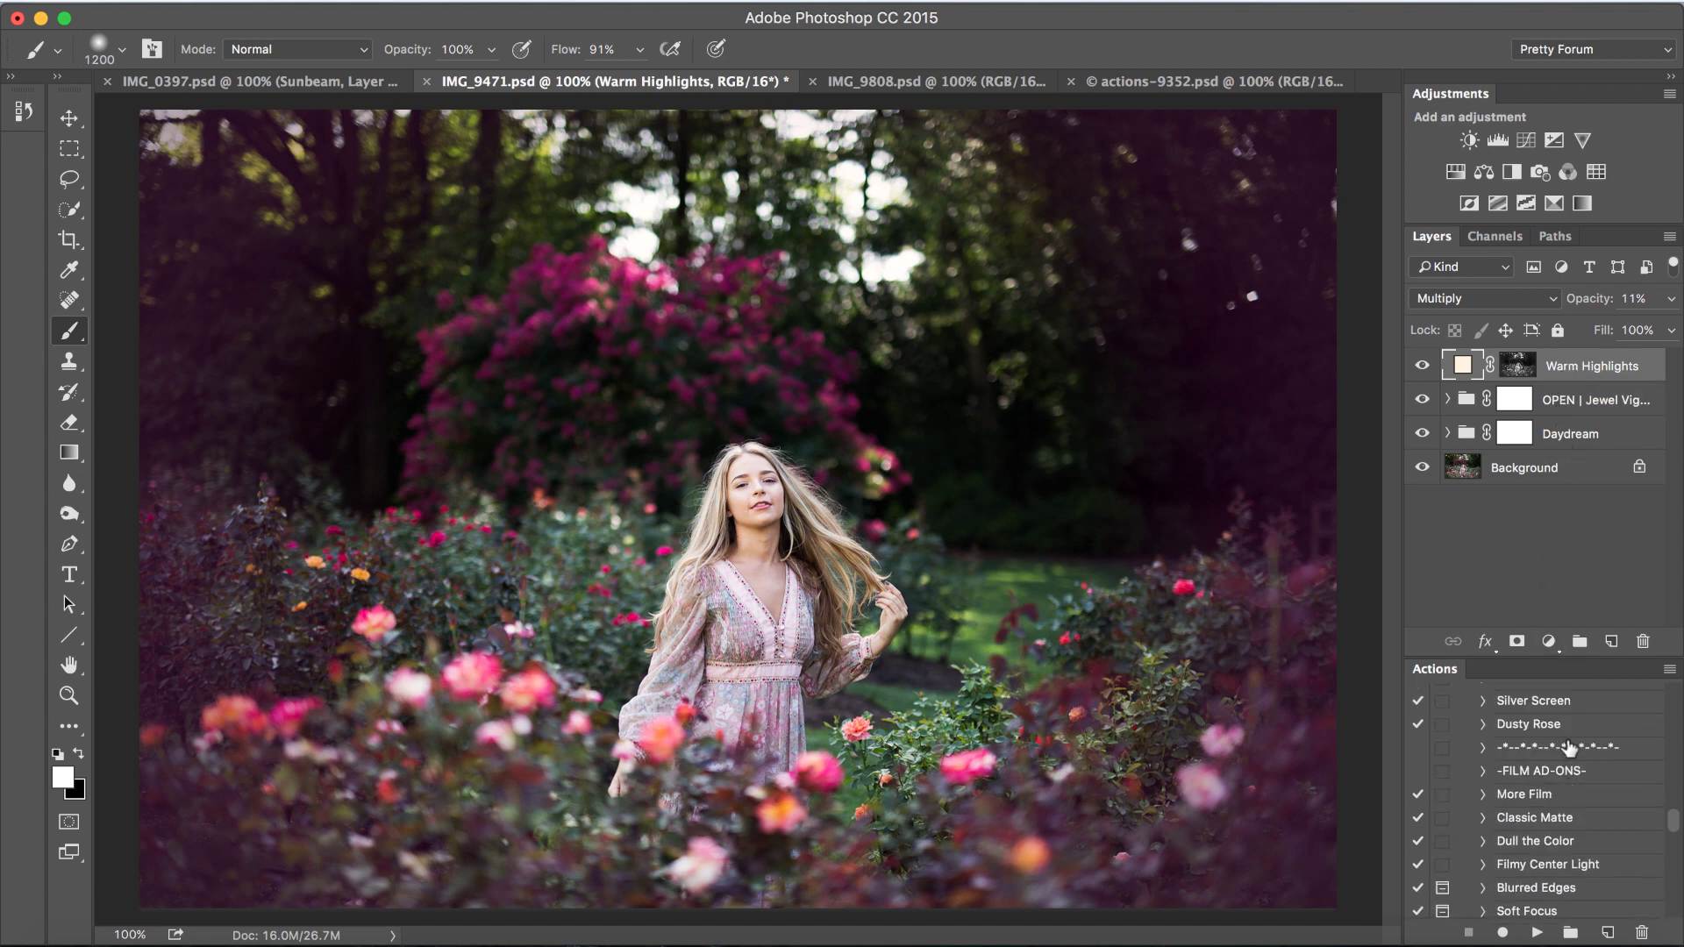
click(1509, 796)
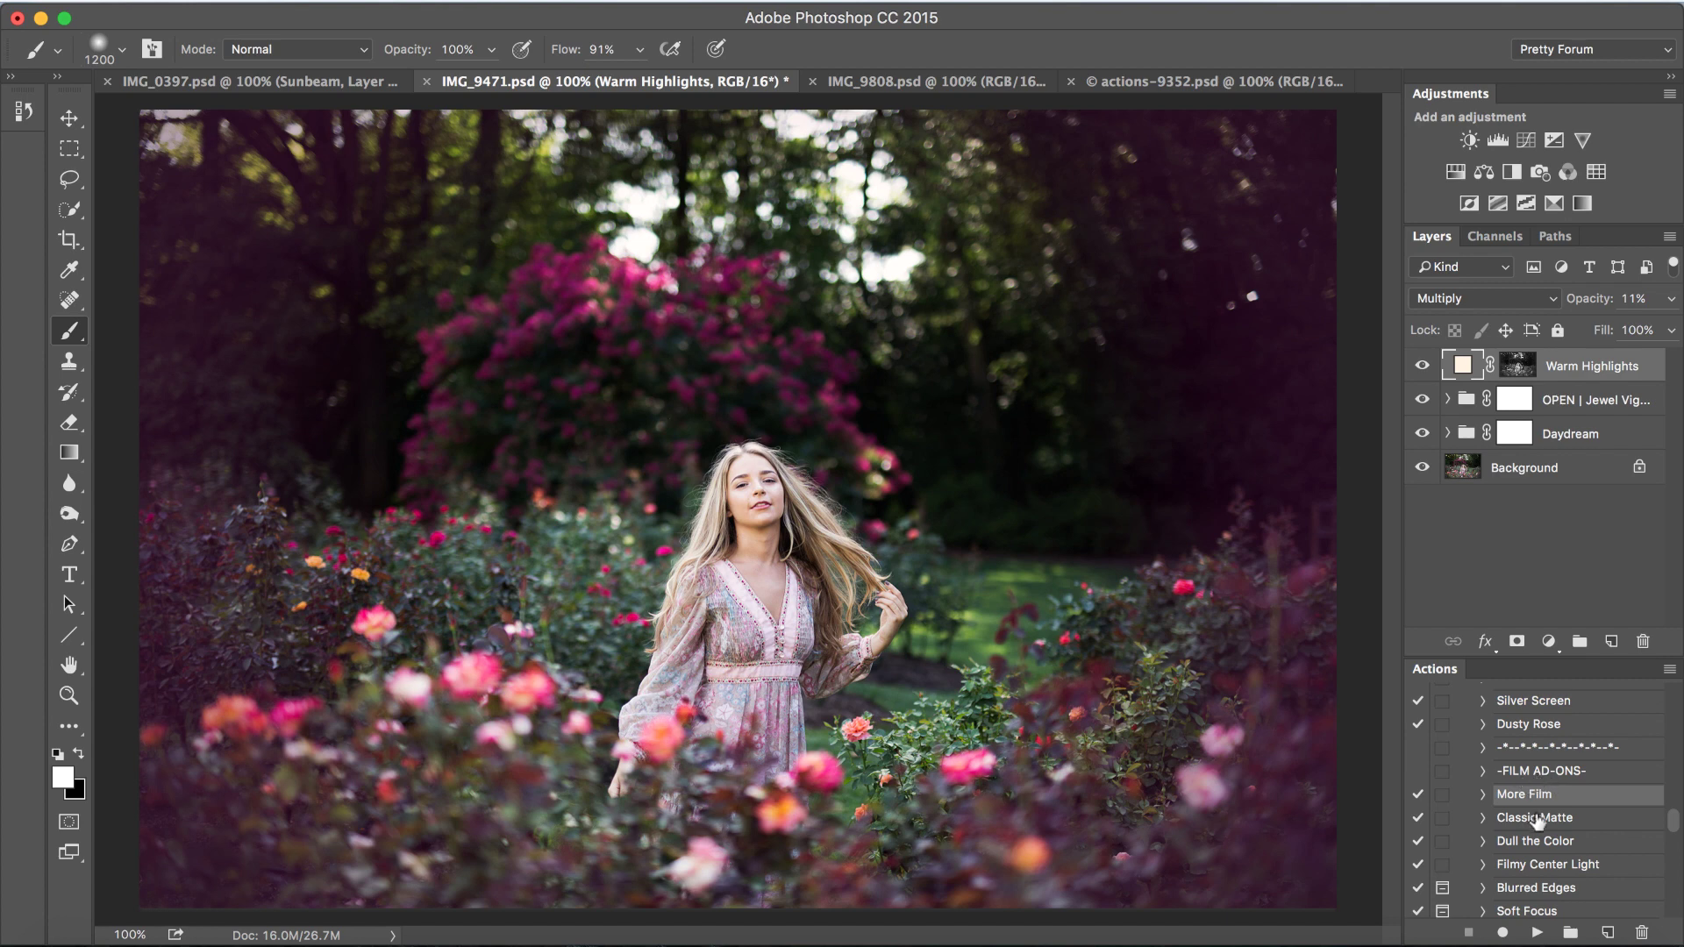
click(1536, 932)
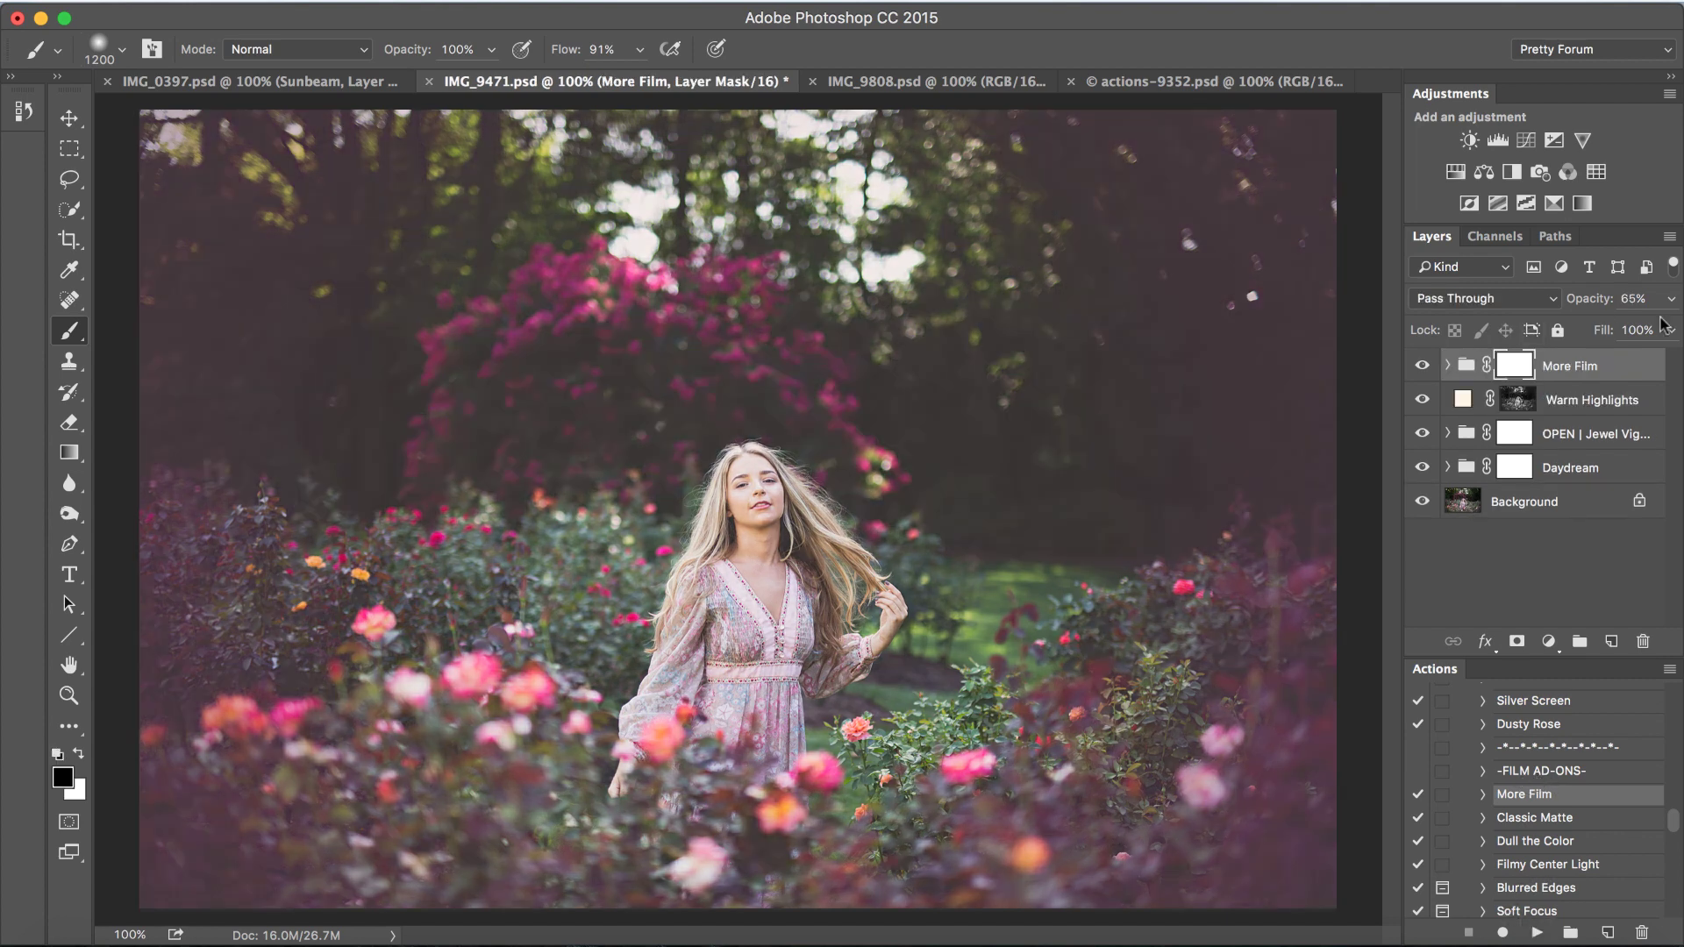
click(1671, 300)
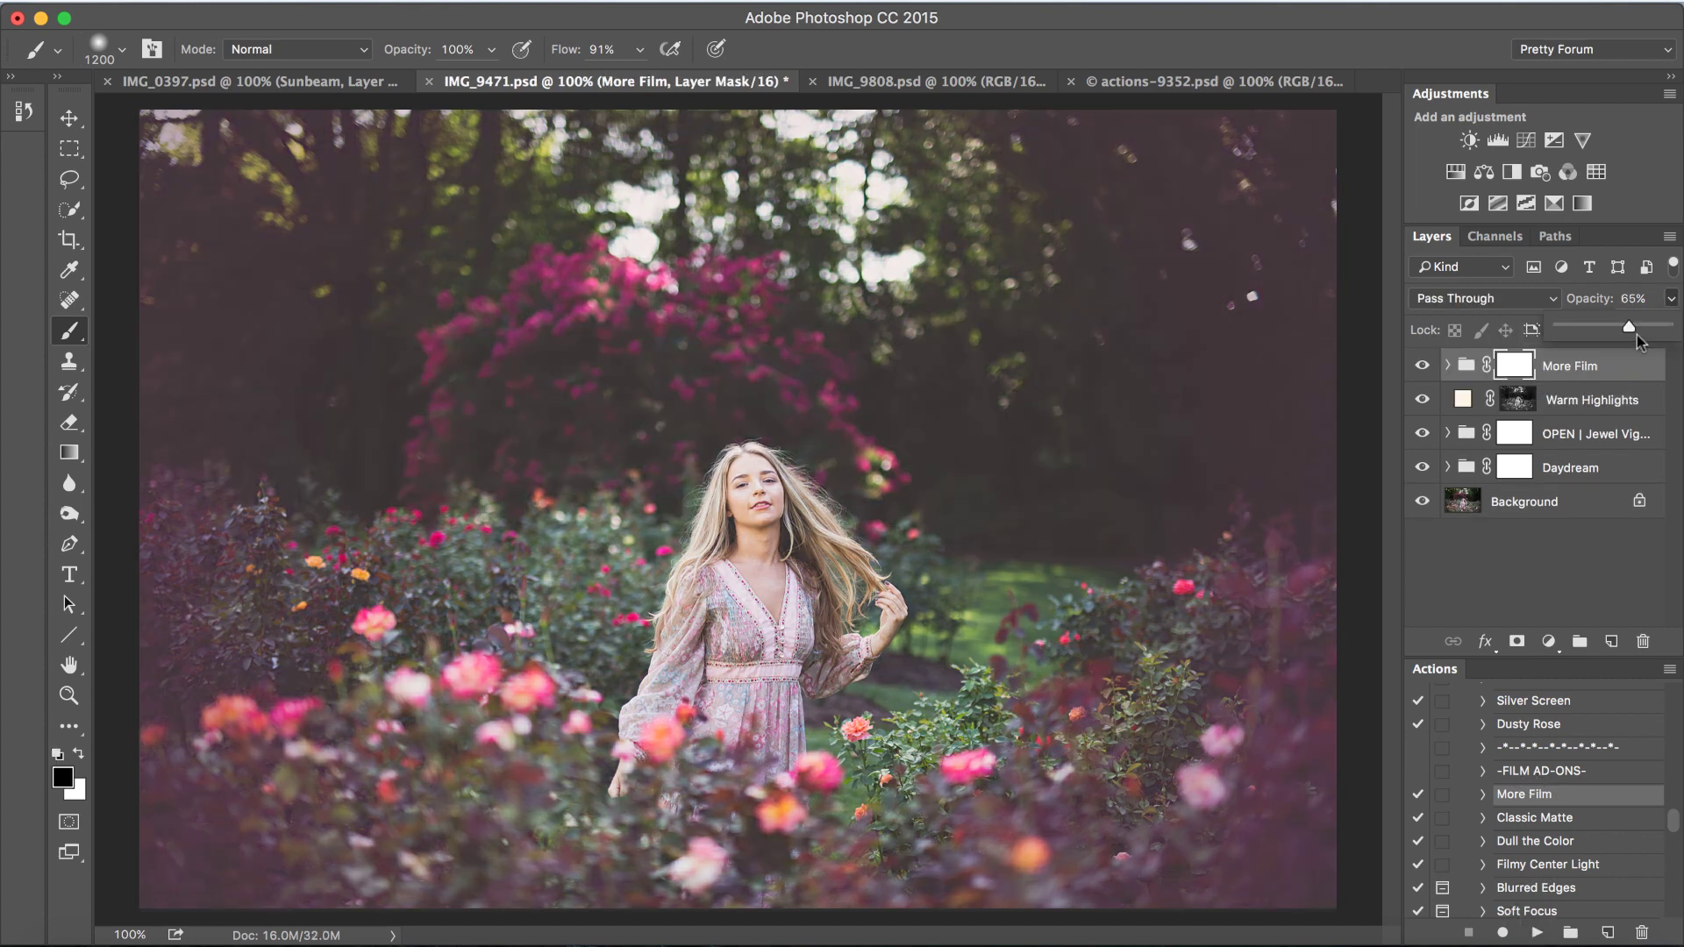
mouse_move(1633, 330)
mouse_down()
mouse_move(1547, 338)
mouse_move(1604, 335)
mouse_up()
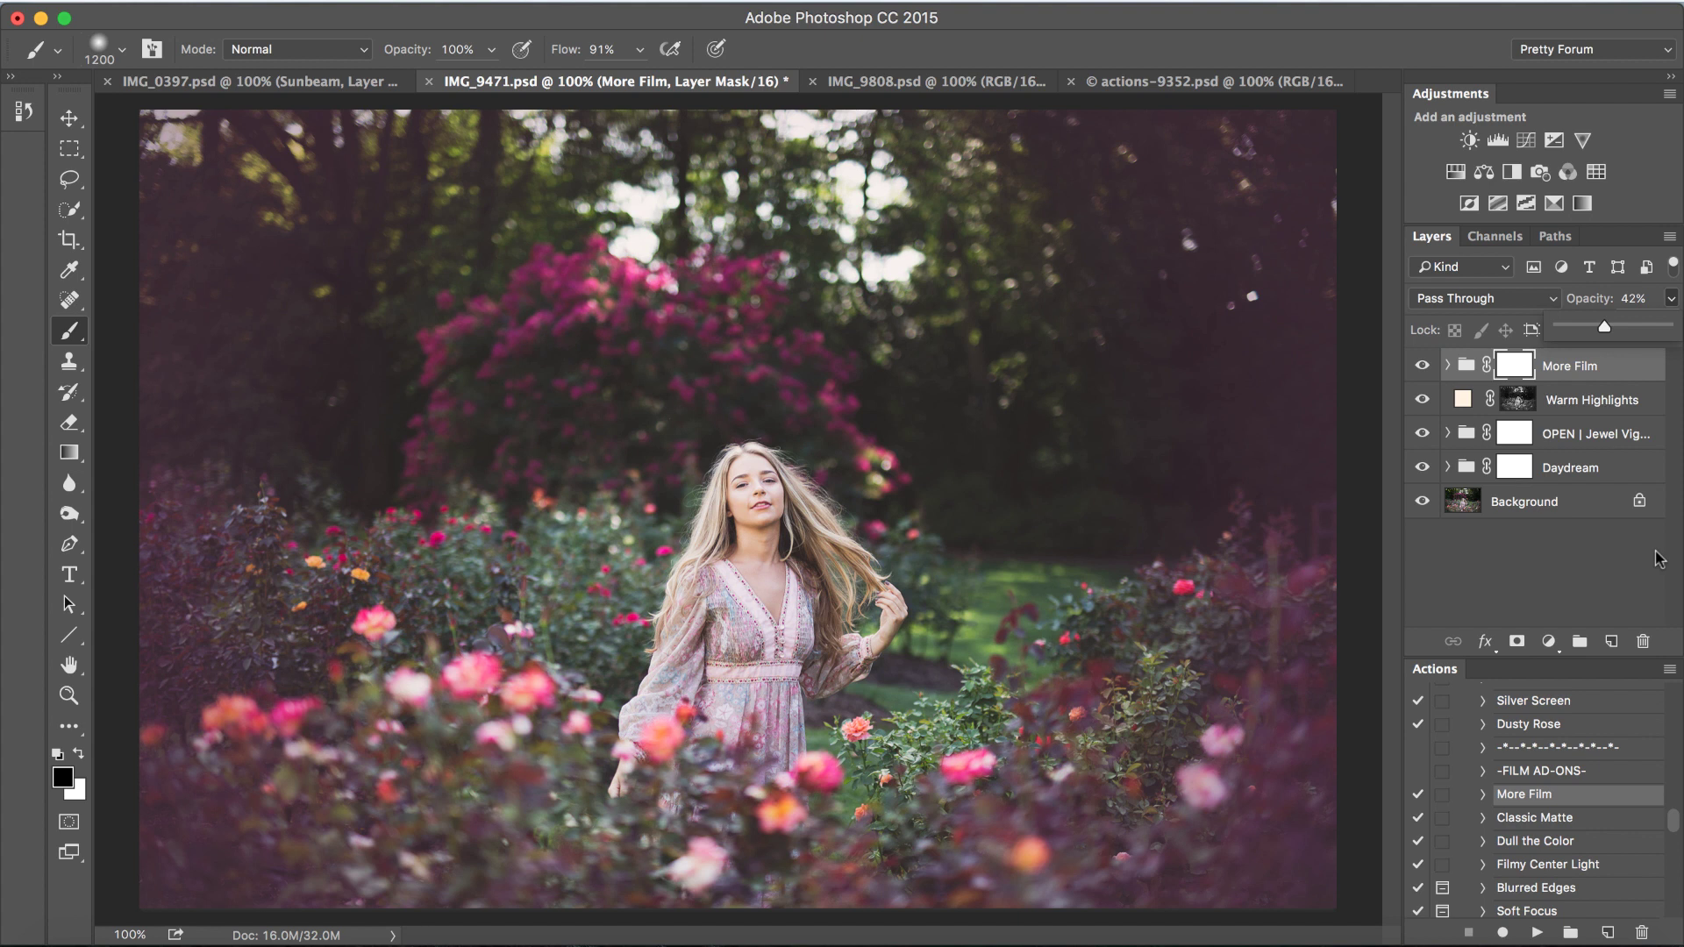
- Run the Soft Rainbow light leak action and lower the Soft Rainbow layer's opacity to 46%
scroll(1492, 709, down, 8)
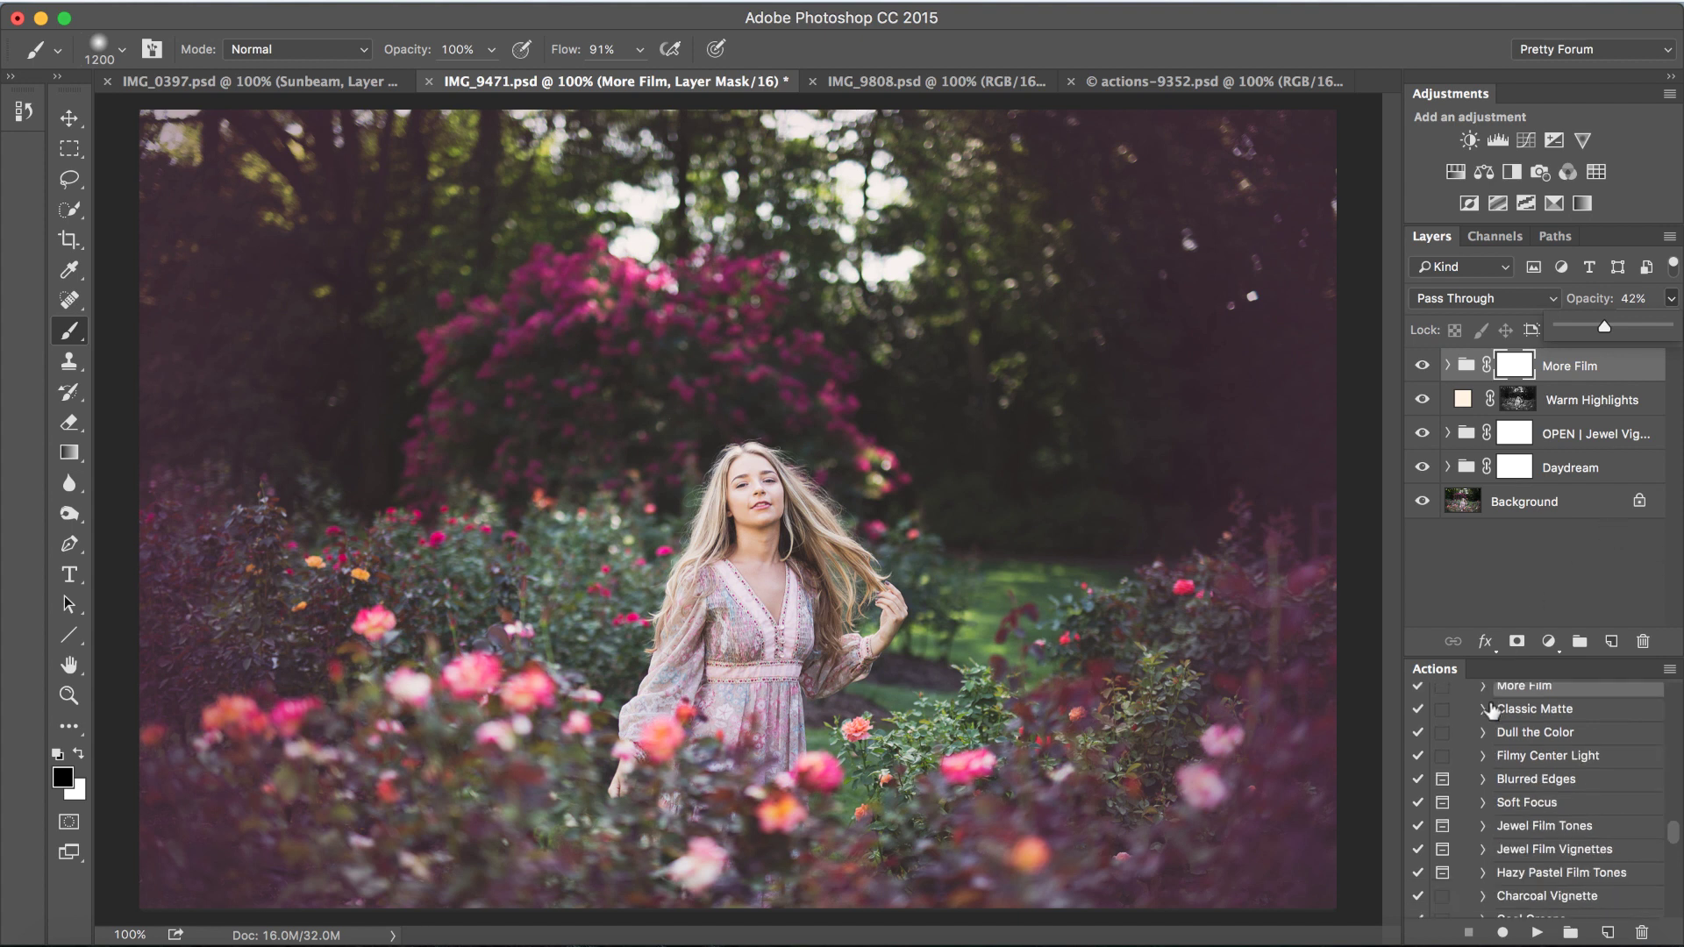
scroll(1491, 710, down, 3)
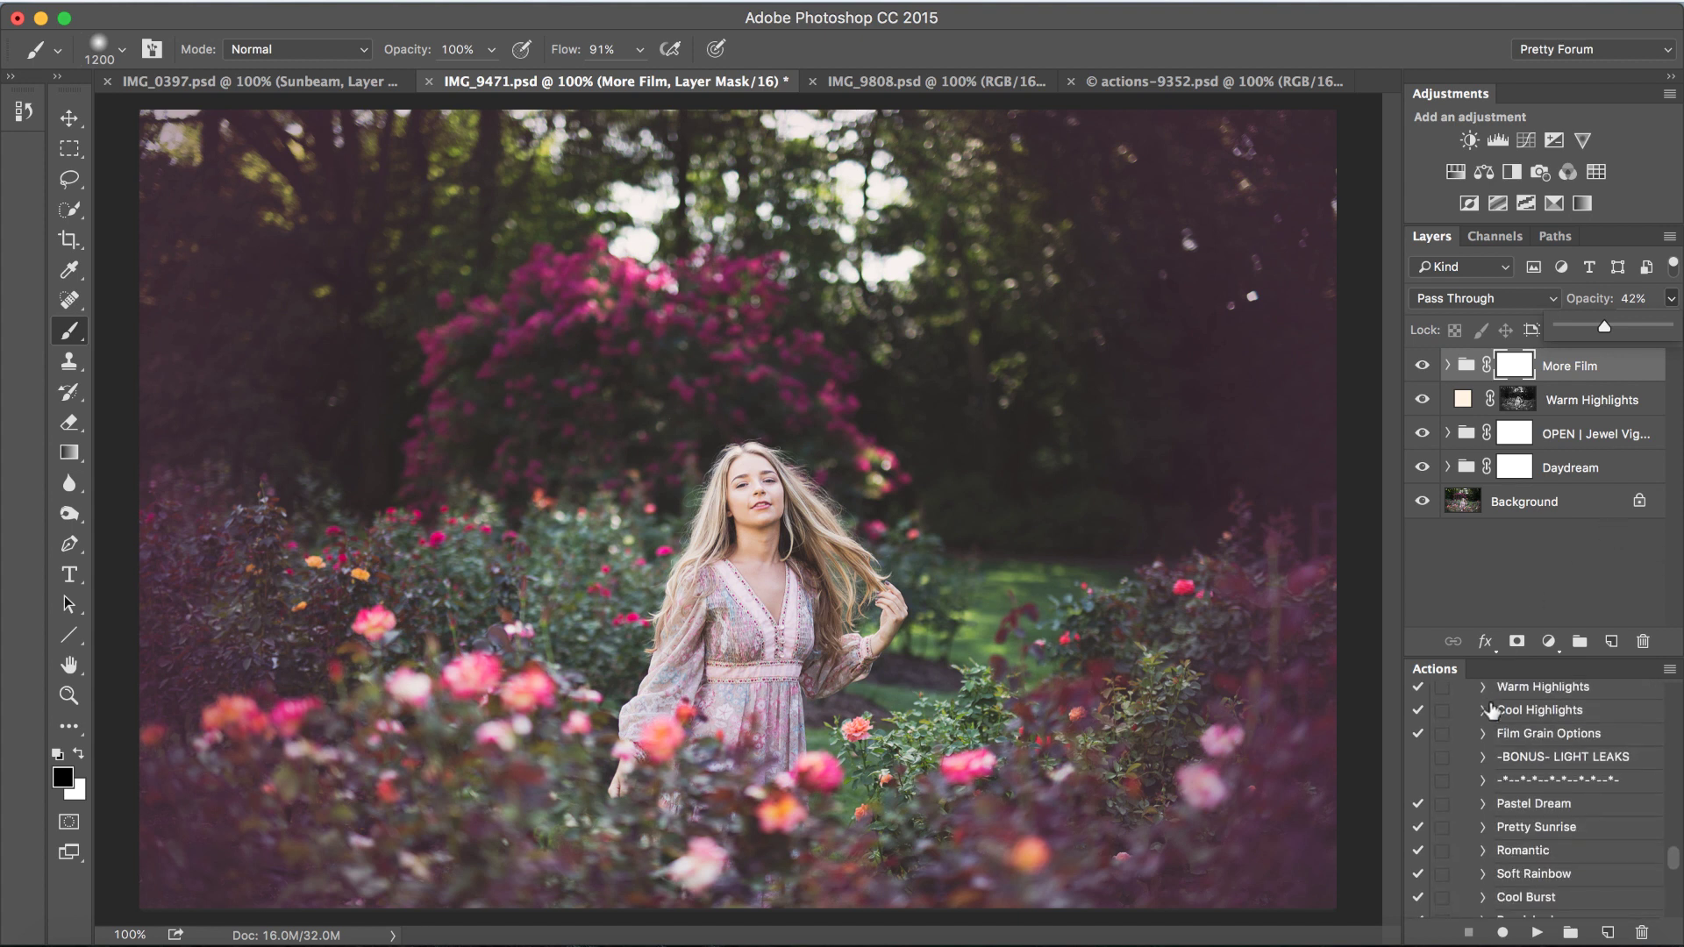
scroll(1491, 710, down, 2)
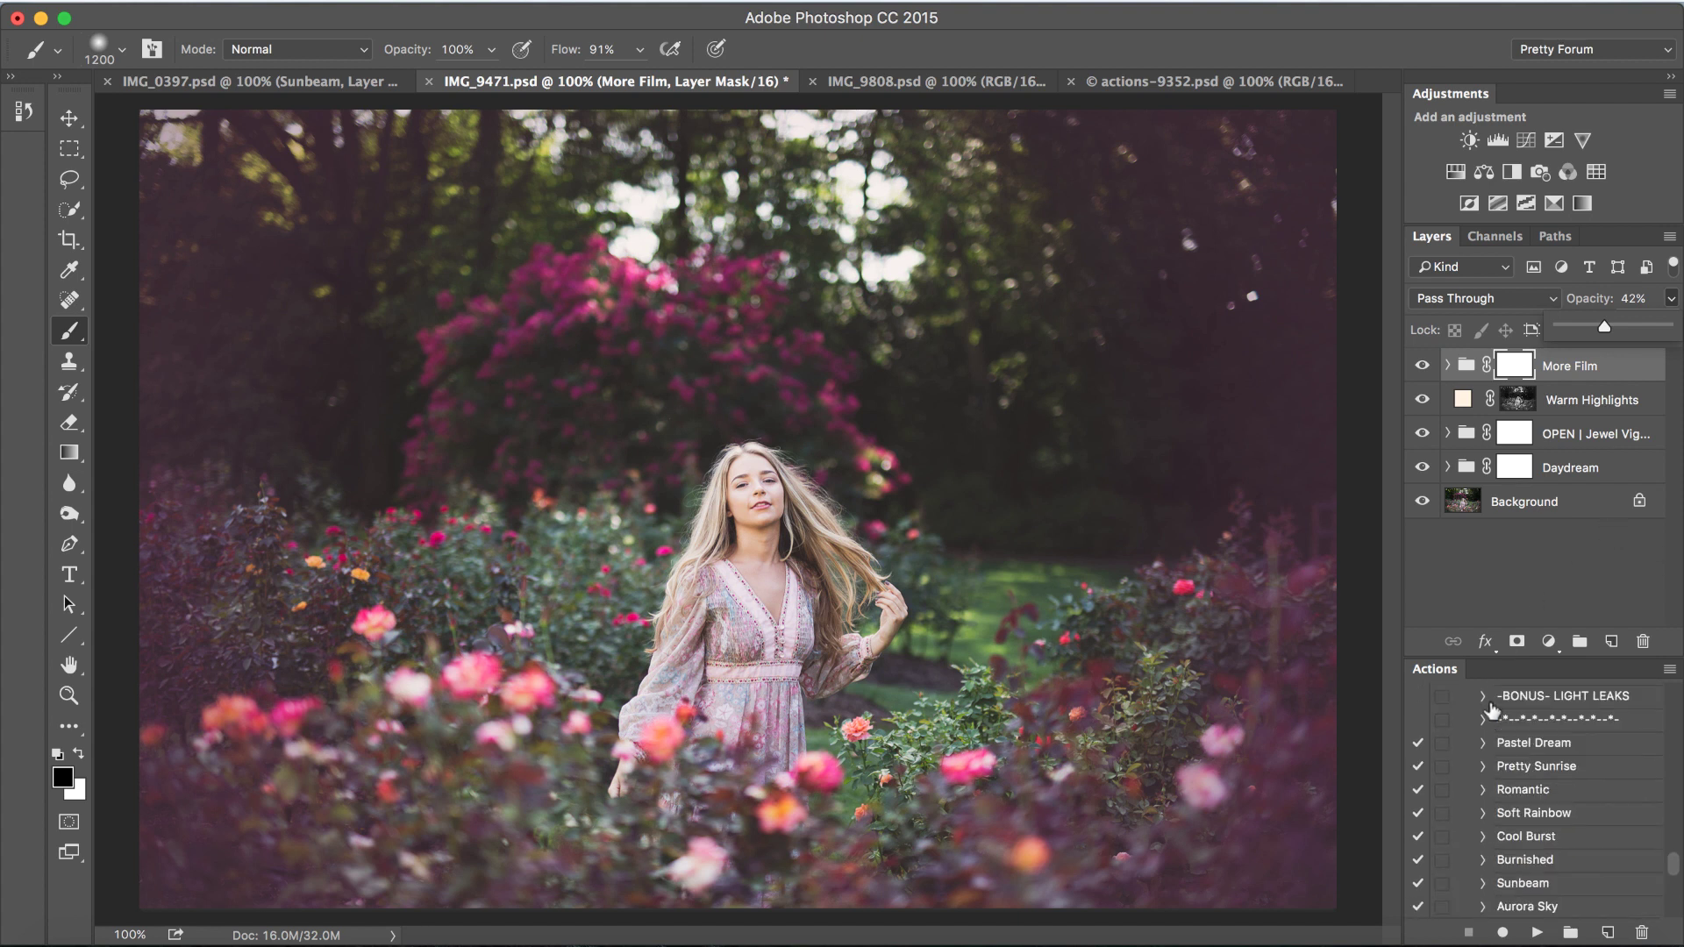
click(1506, 823)
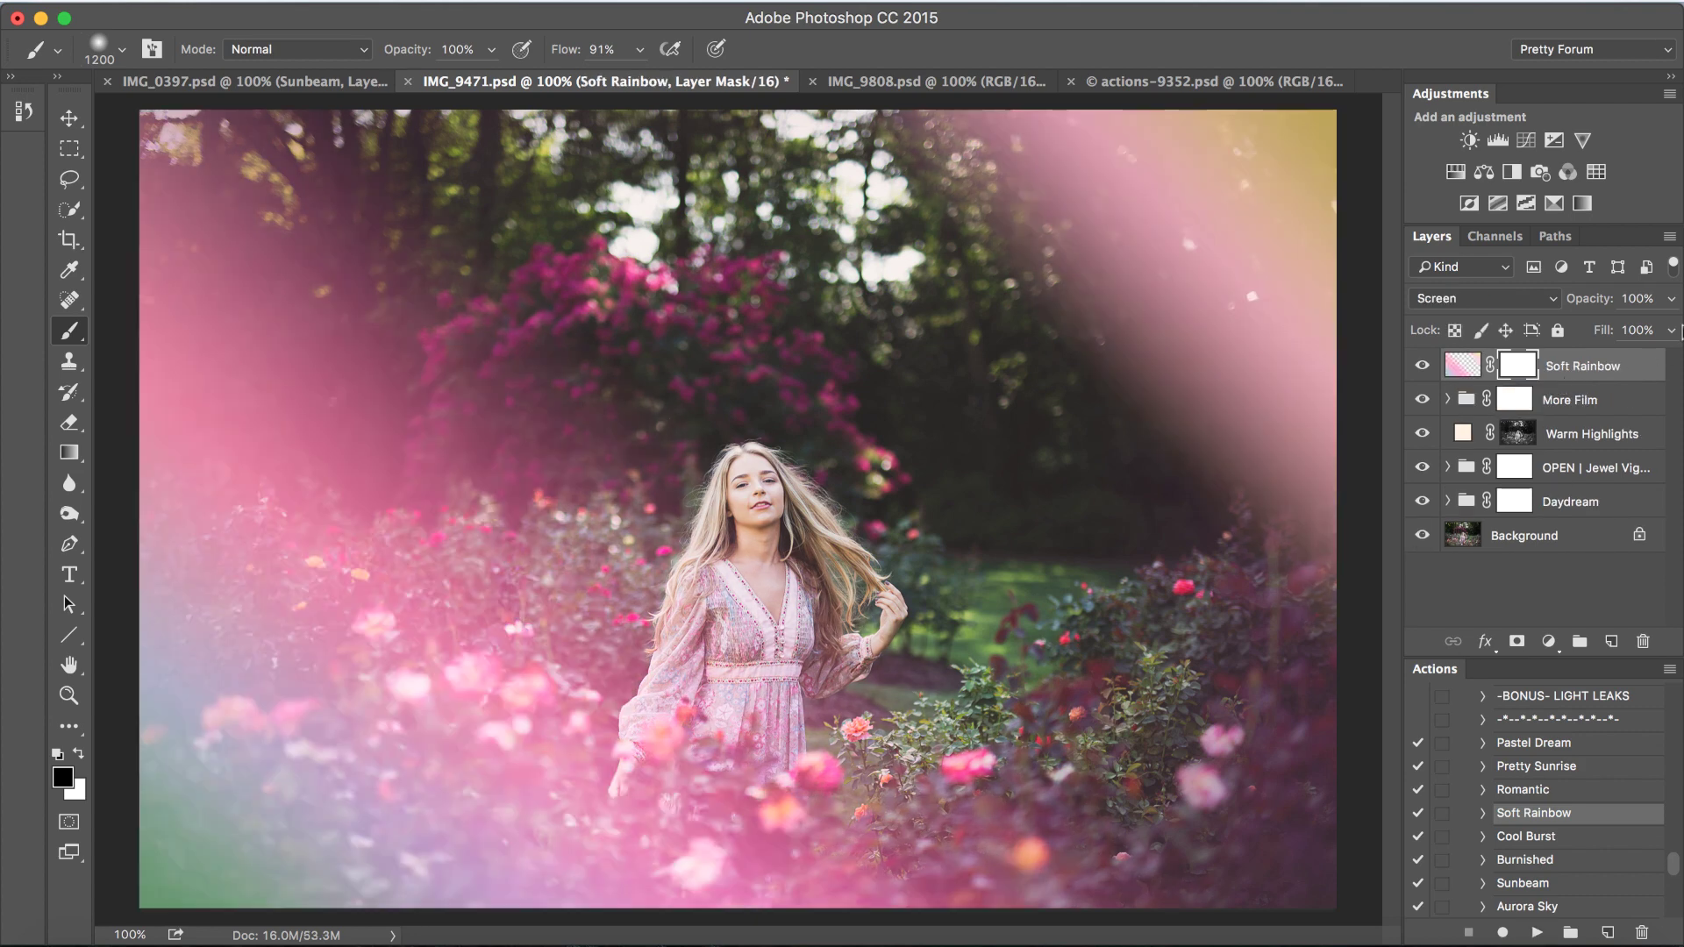
click(1673, 304)
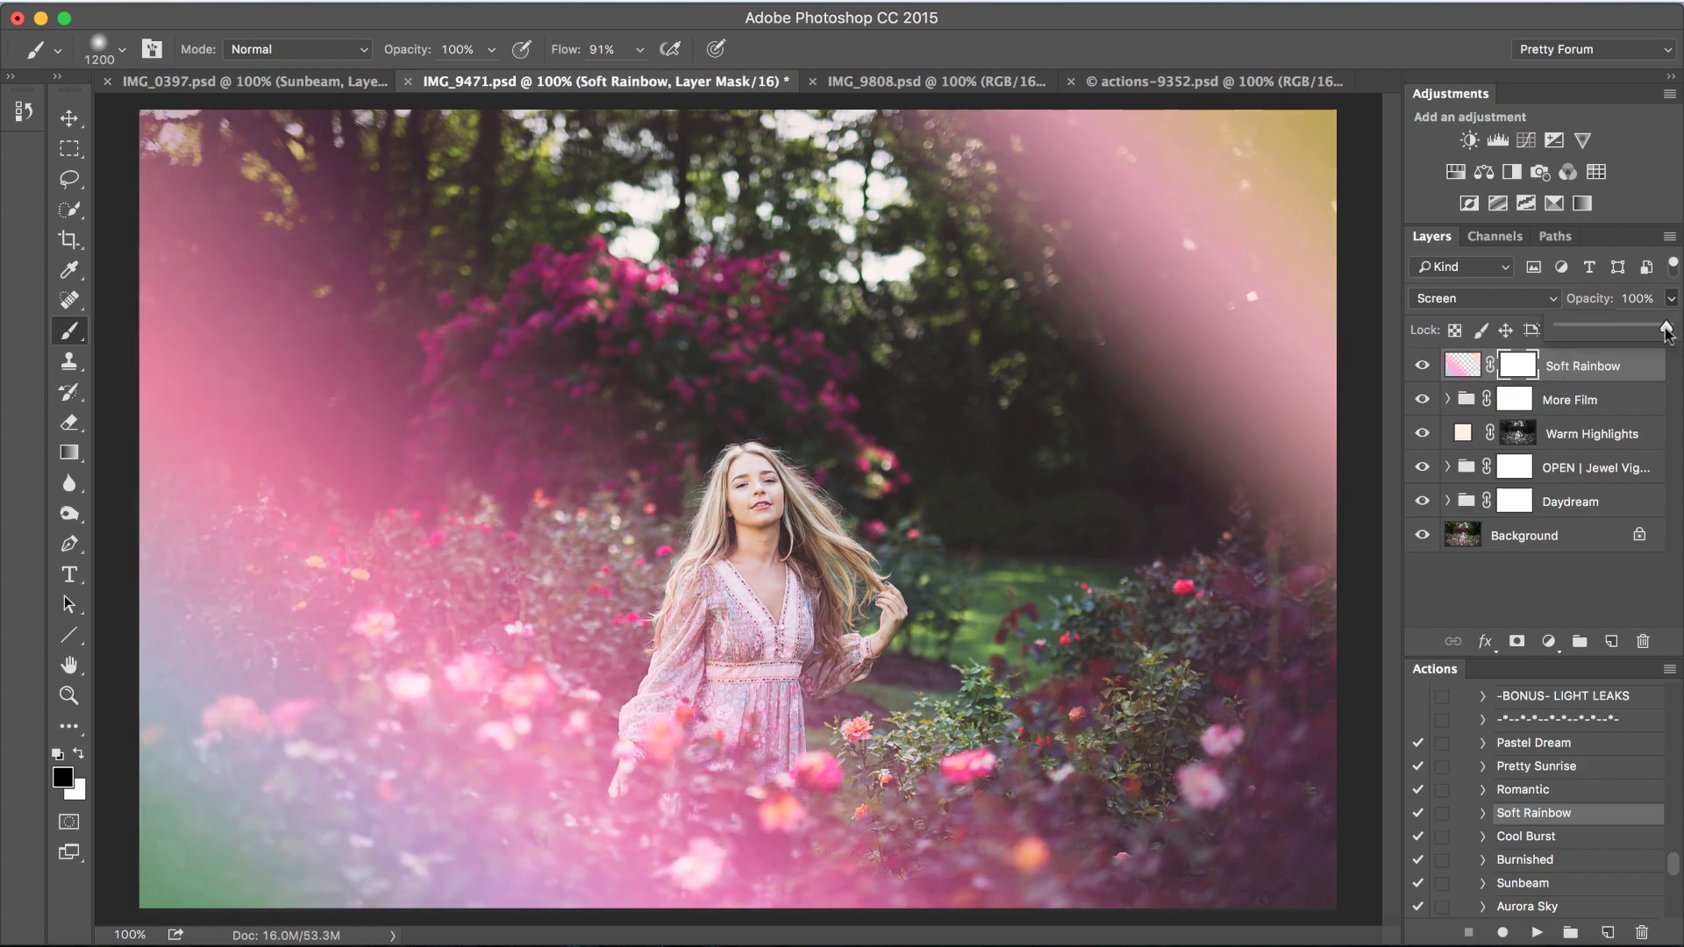
drag(1667, 330, 1611, 335)
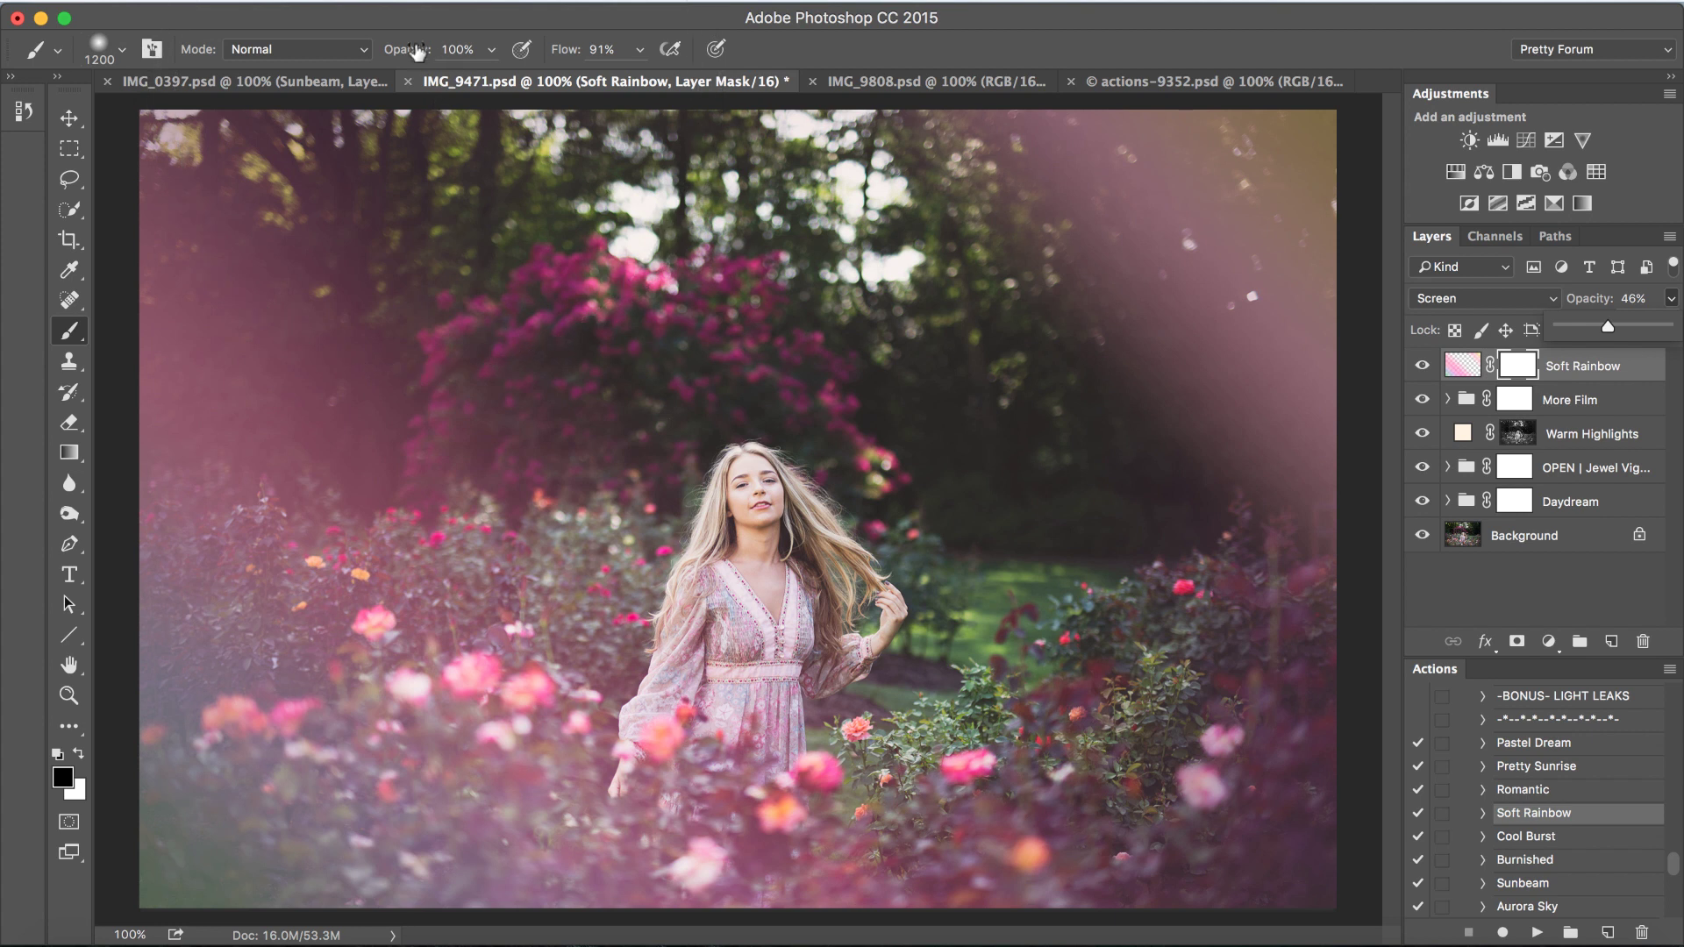
- Paint black at 50% brush opacity on the Soft Rainbow mask over the photo's upper-right trees and around the woman
click(491, 50)
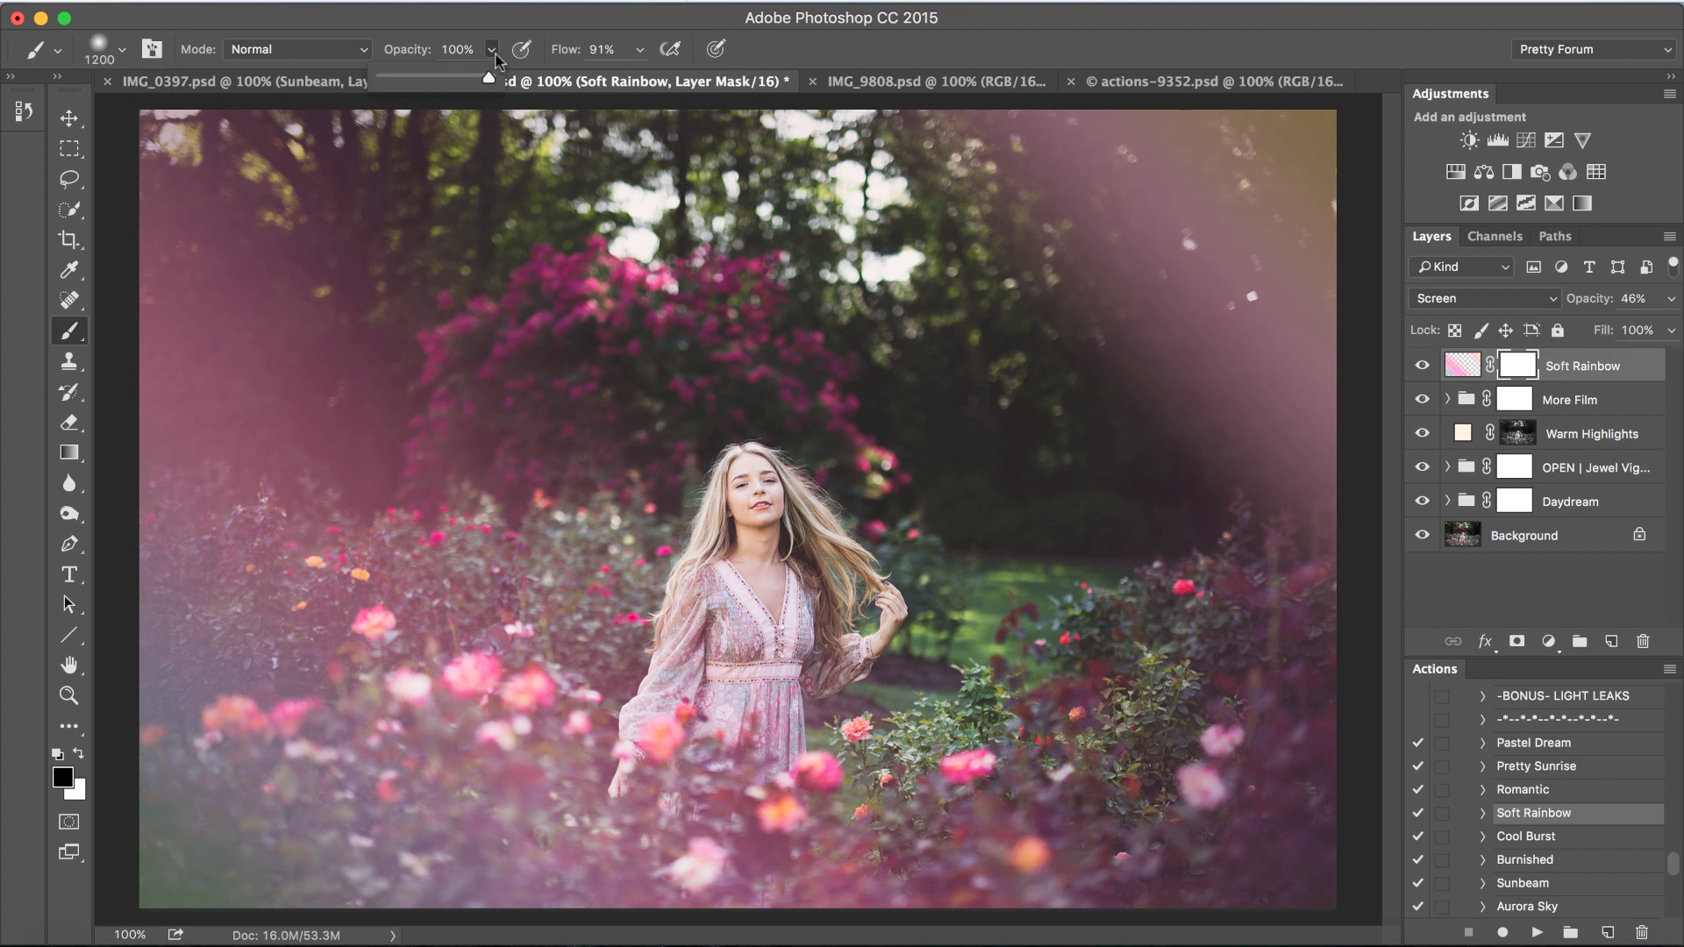
click(434, 78)
click(1123, 246)
mouse_move(1127, 225)
mouse_down()
mouse_move(1240, 413)
mouse_move(1166, 75)
mouse_up()
mouse_move(1170, 219)
mouse_down()
mouse_move(1090, 215)
mouse_move(1184, 314)
mouse_move(1256, 227)
mouse_up()
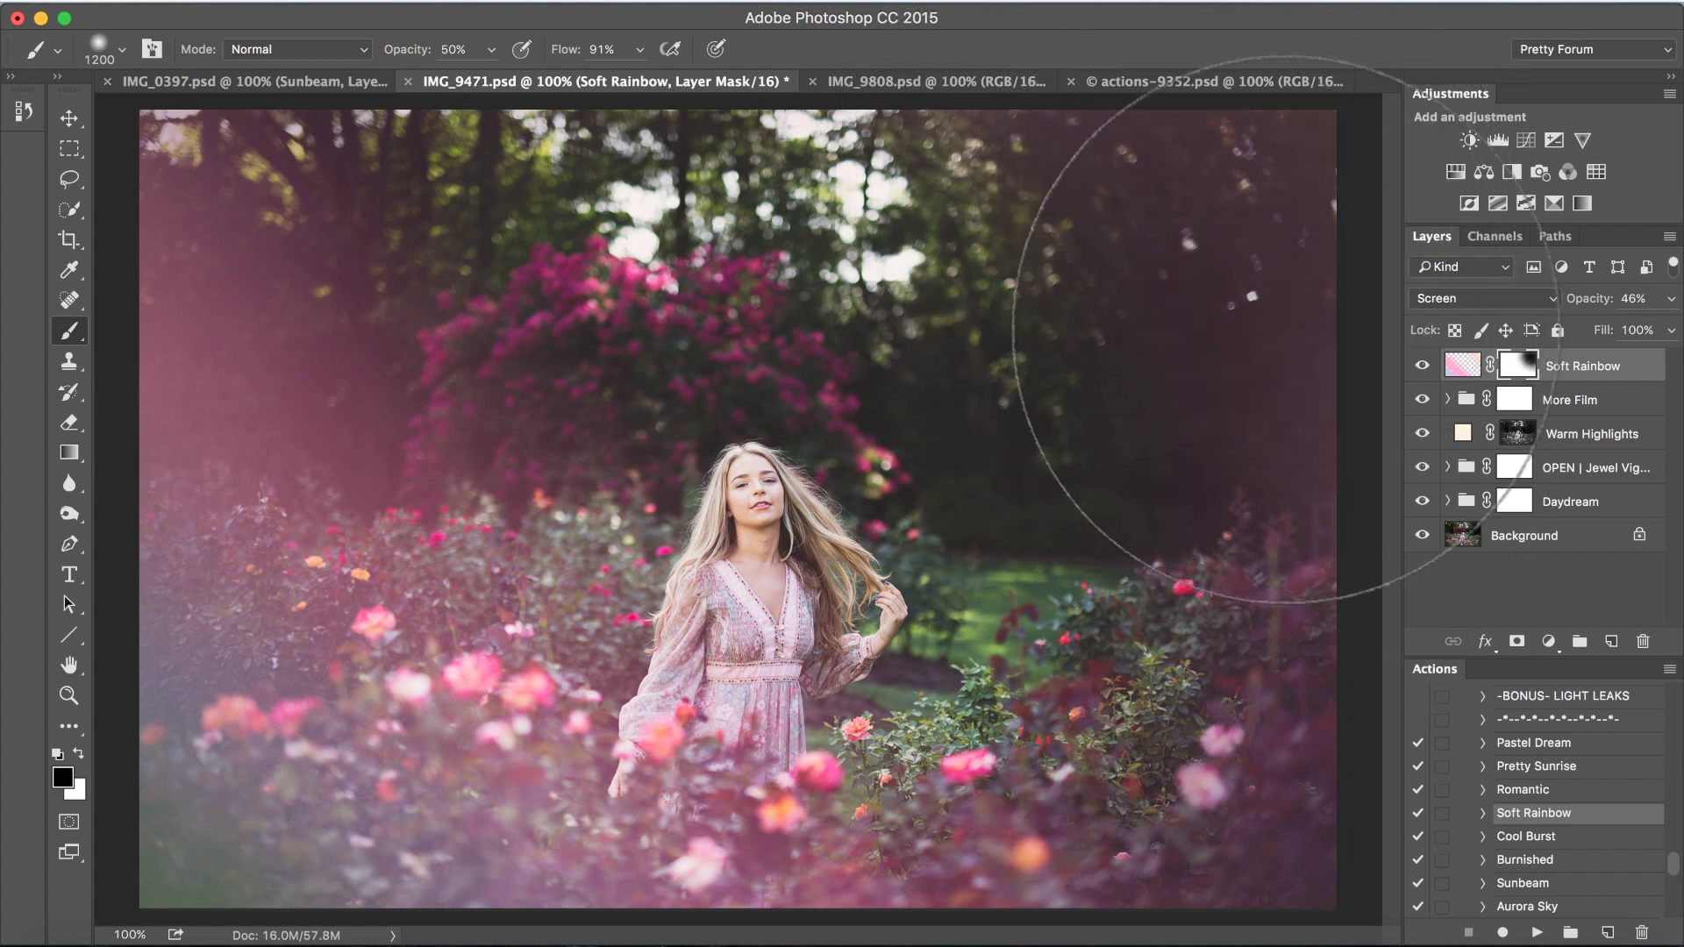
click(881, 465)
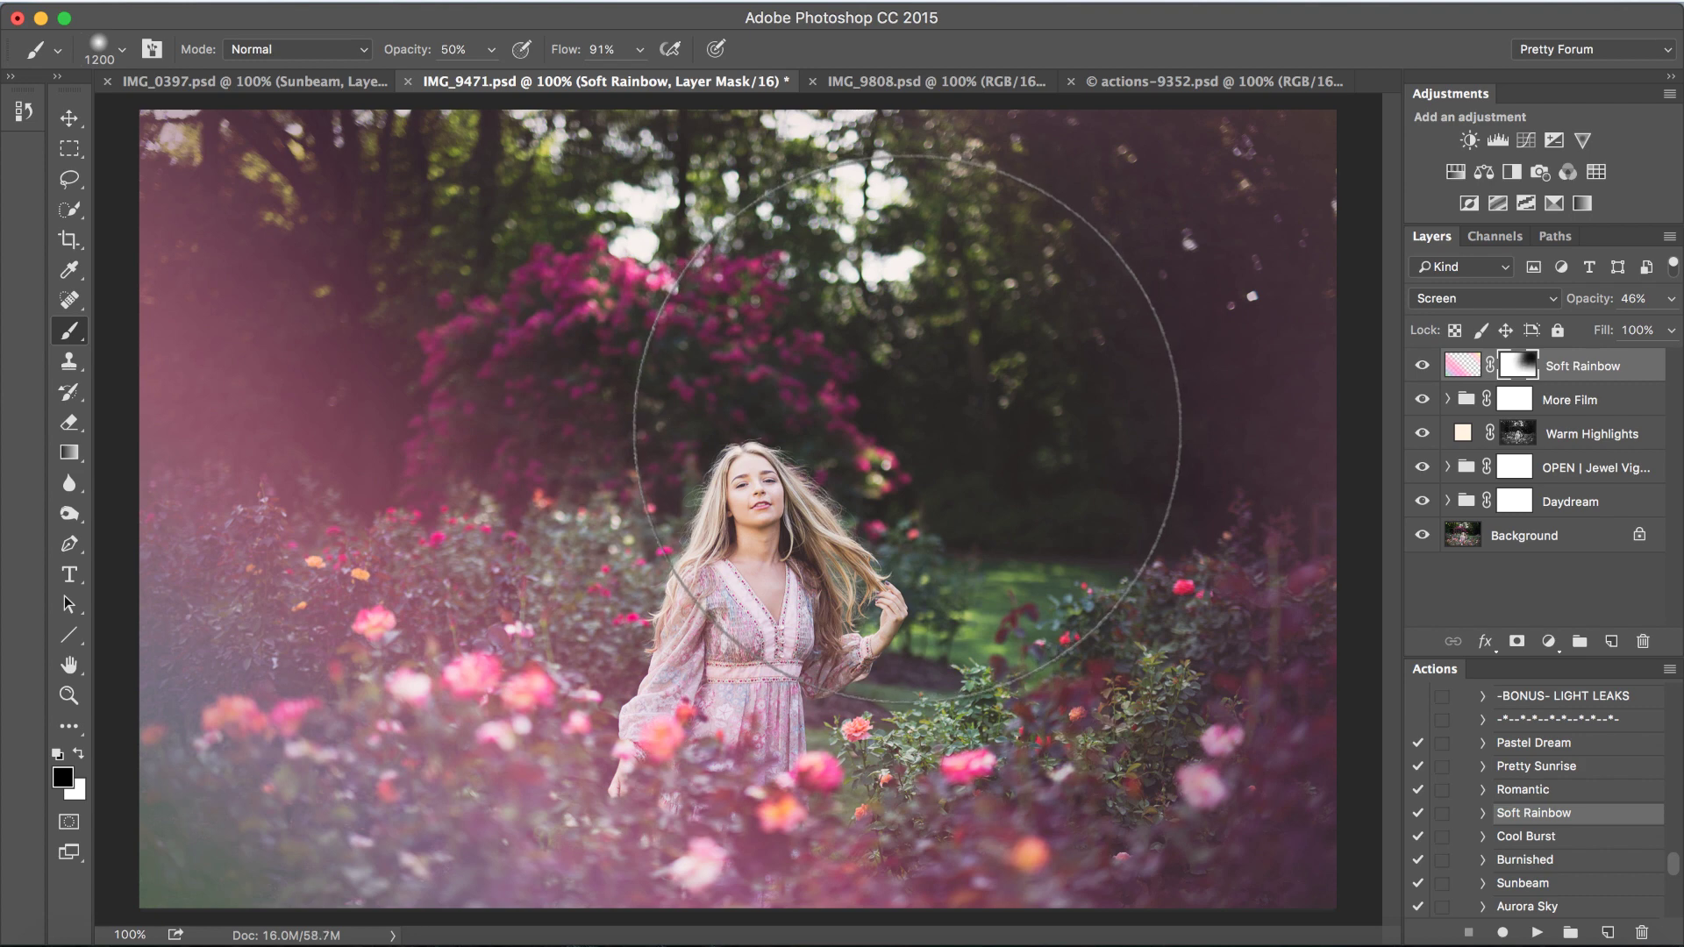
mouse_move(1171, 490)
mouse_down()
mouse_move(1119, 479)
mouse_move(865, 488)
mouse_up()
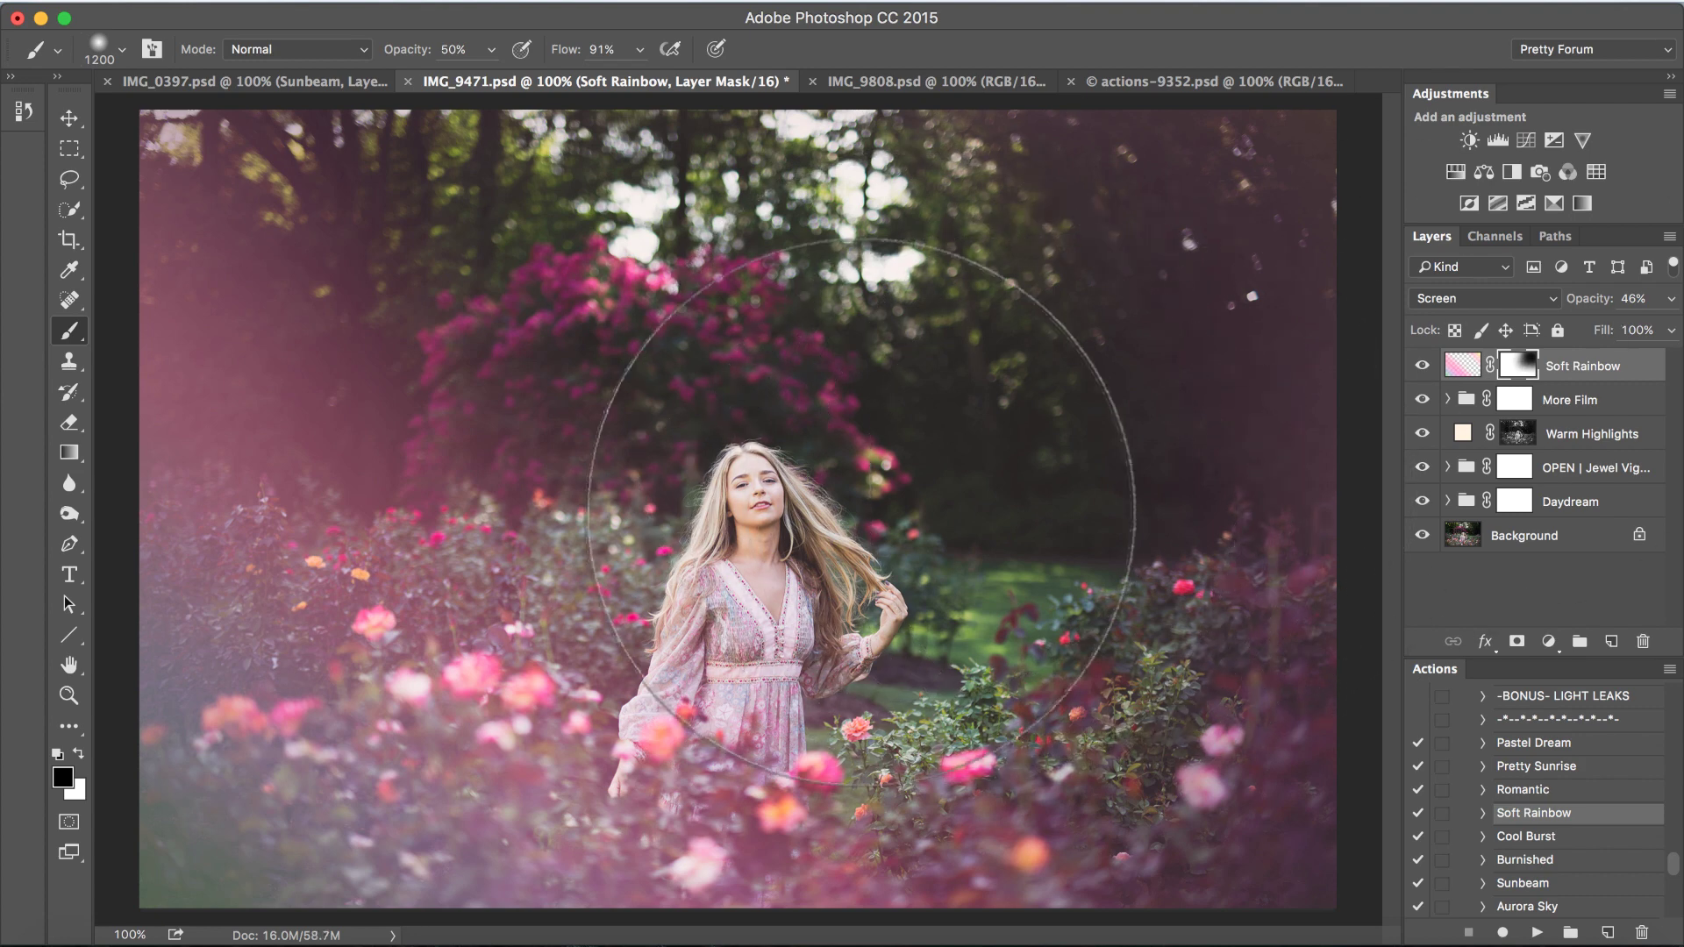
- Compare the garden photo with and without the Soft Rainbow layer
click(1422, 365)
click(1421, 366)
click(1421, 366)
click(1422, 365)
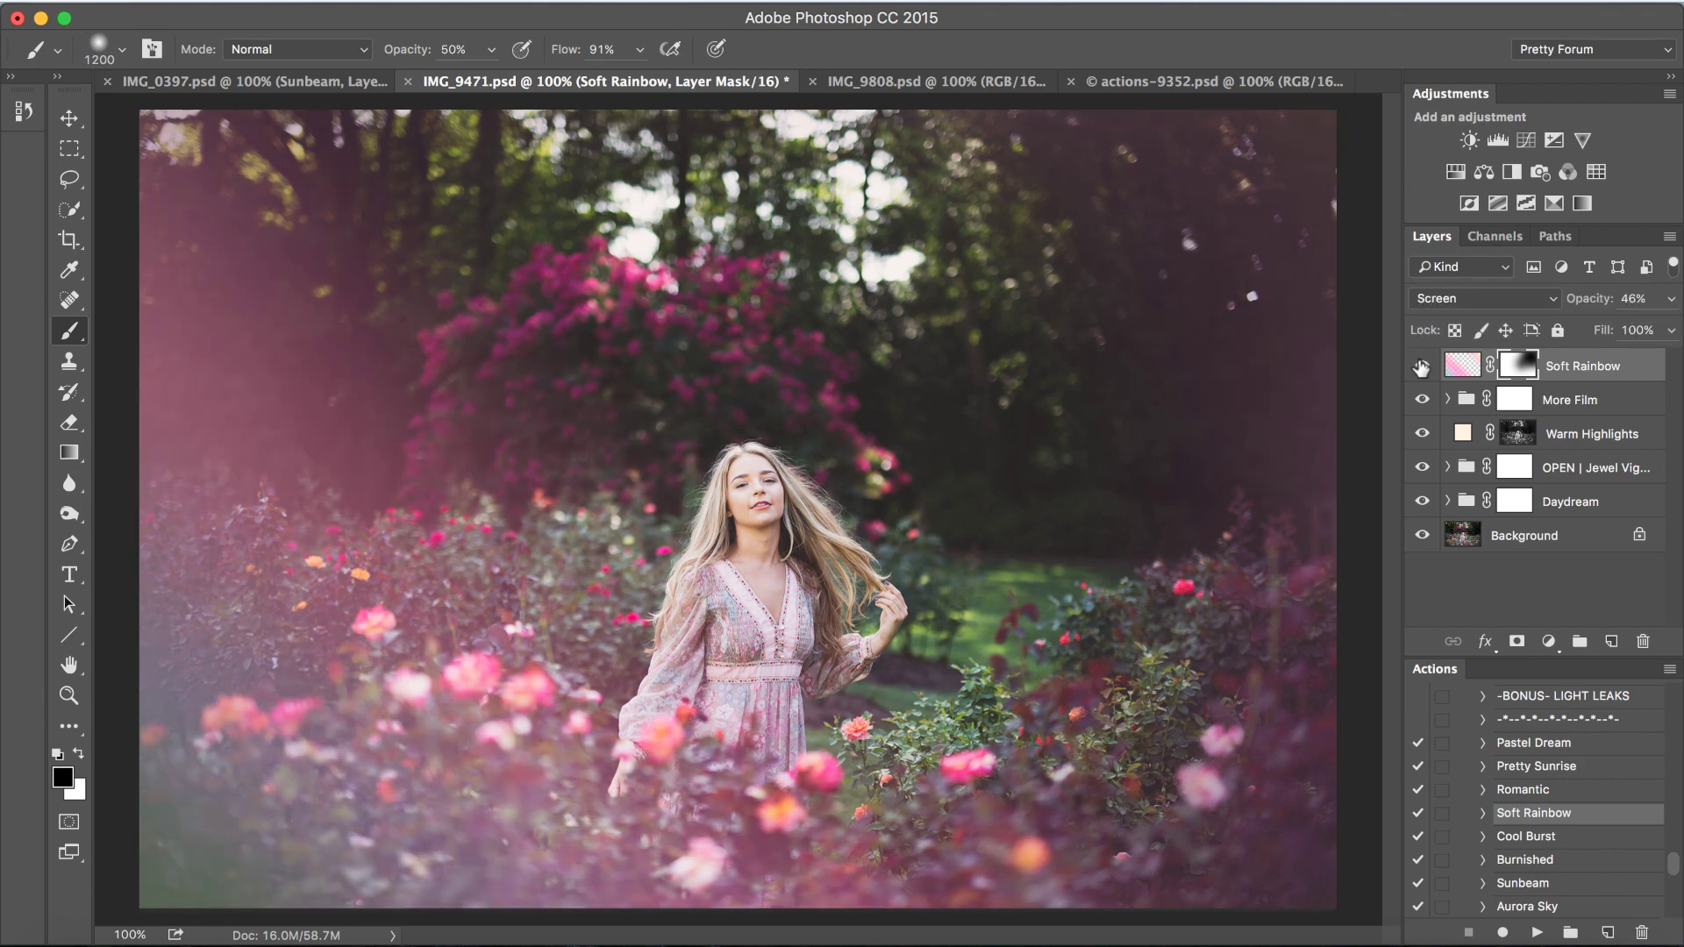
- Save the garden edit as a new full-document history snapshot named Snapshot 1
click(15, 83)
click(230, 95)
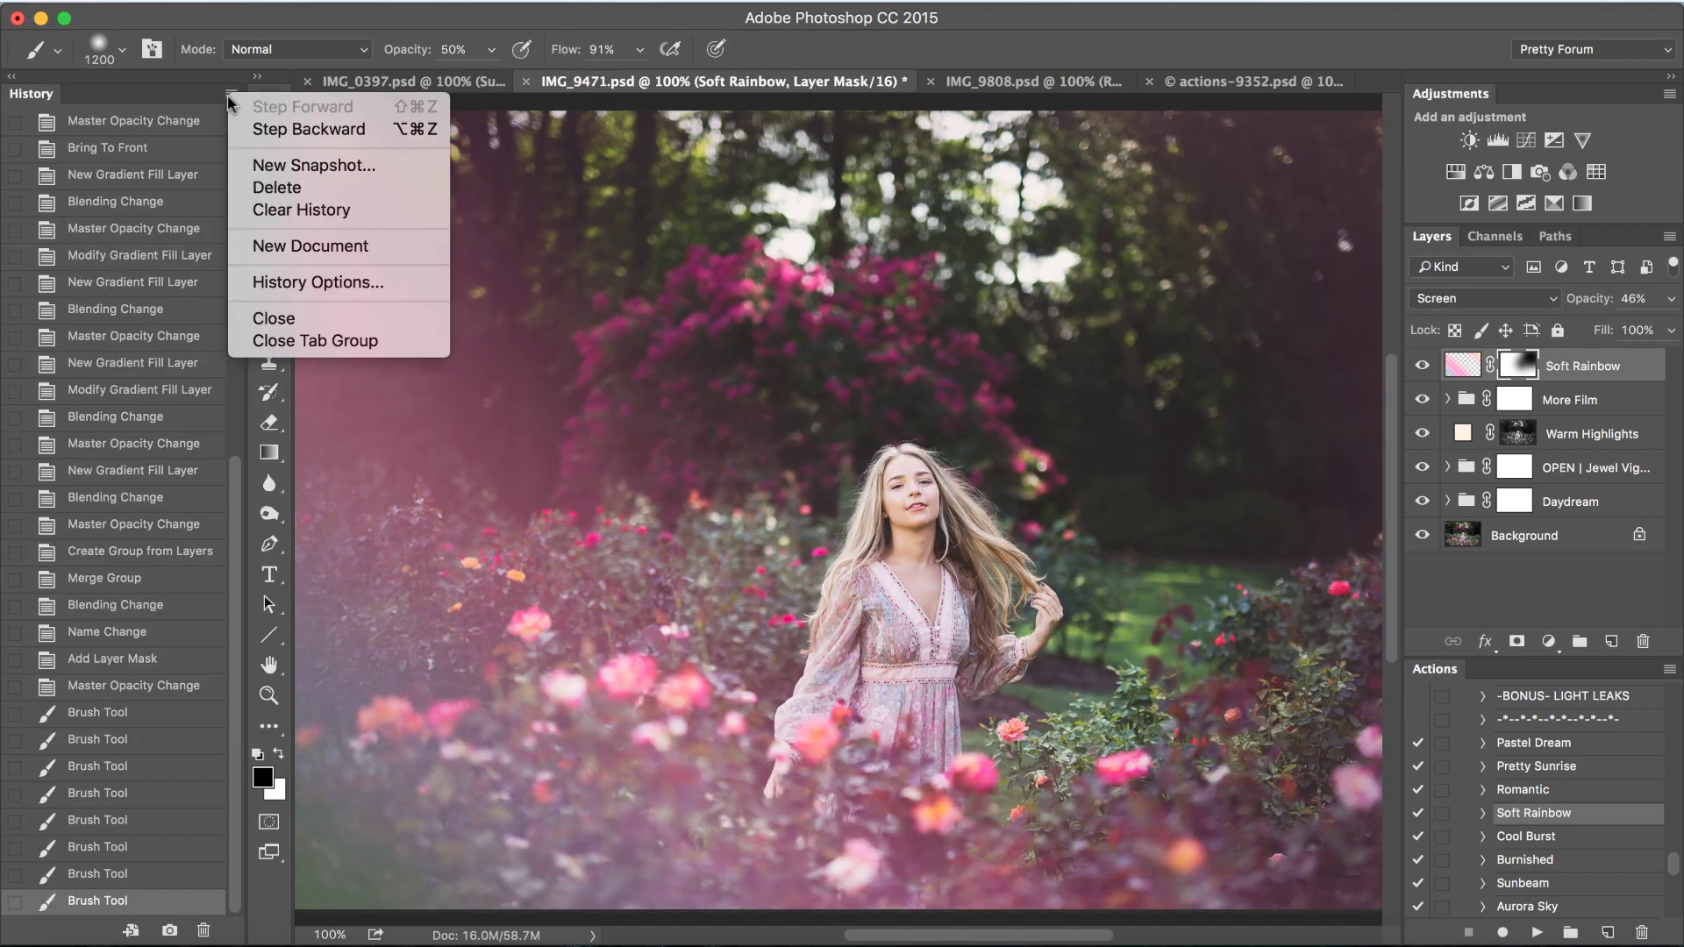
click(302, 165)
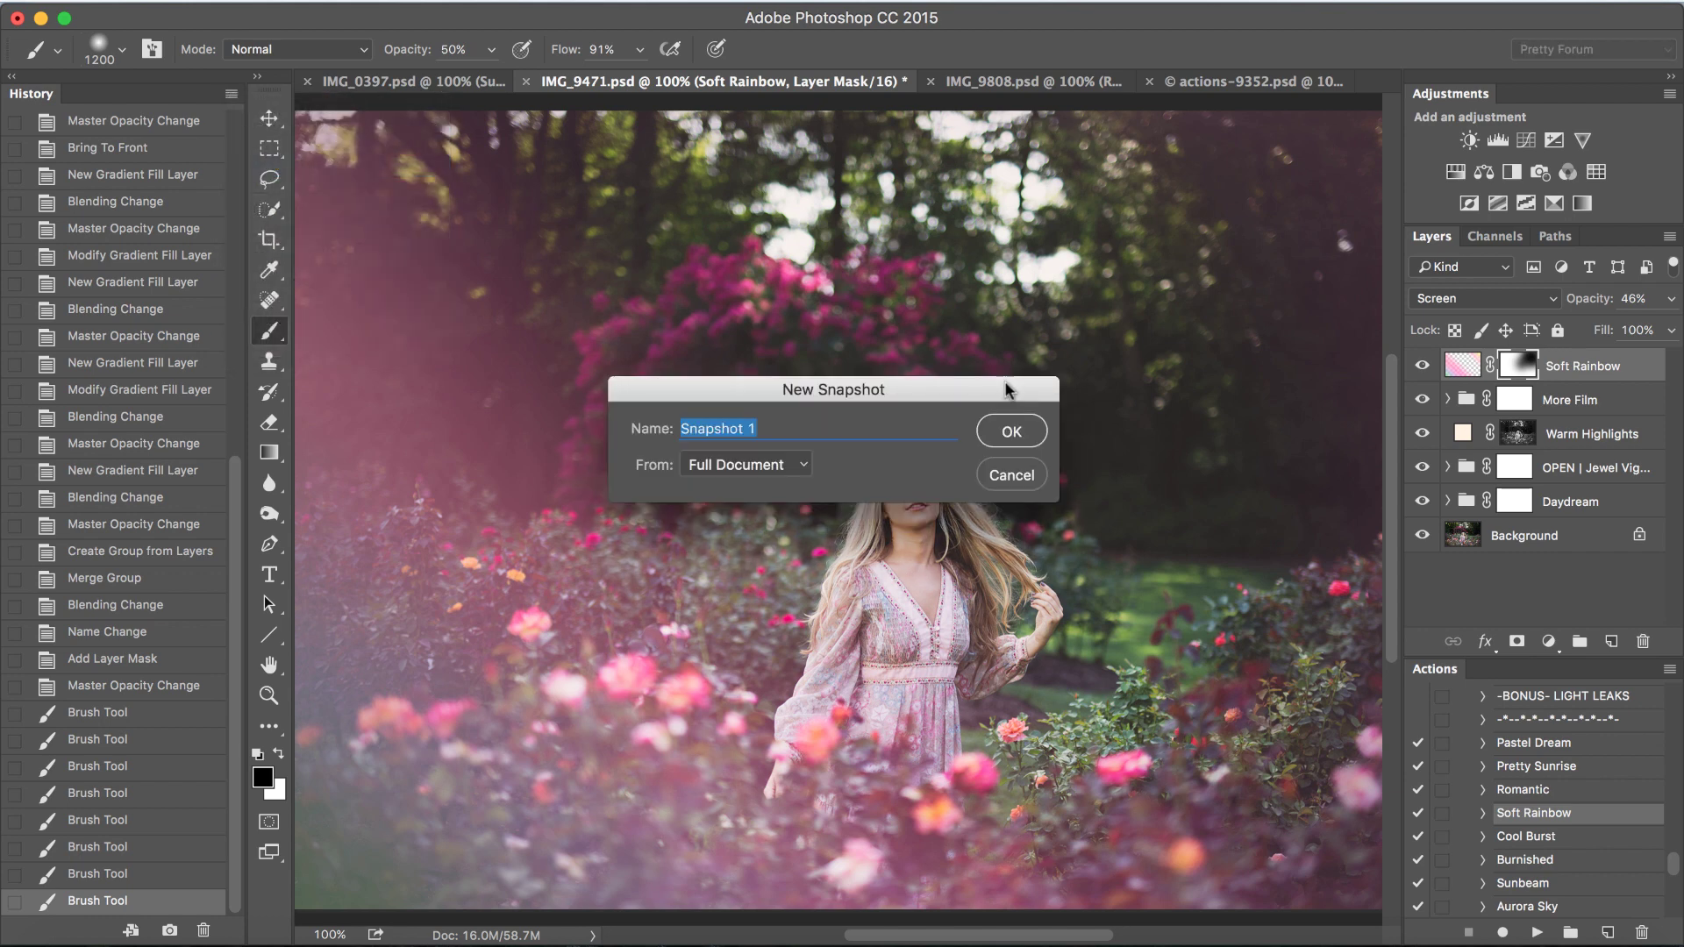
click(1011, 430)
- Compare the Before snapshot of the garden photo with Snapshot 1, finishing on Snapshot 1
scroll(138, 215, up, 15)
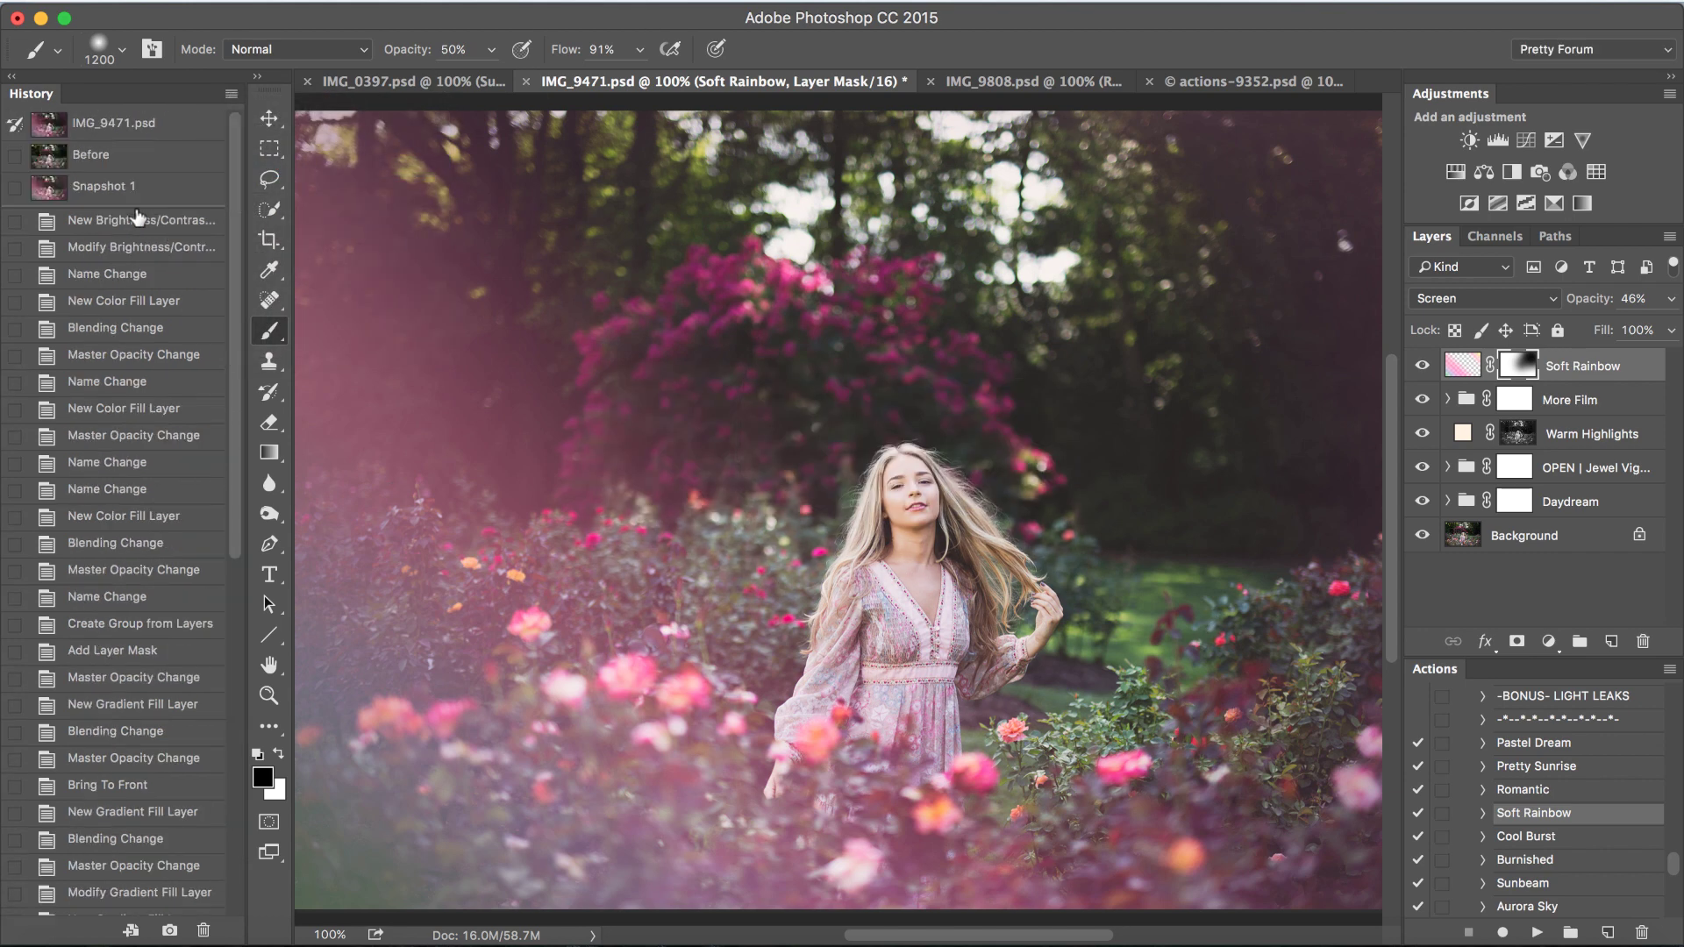
click(124, 165)
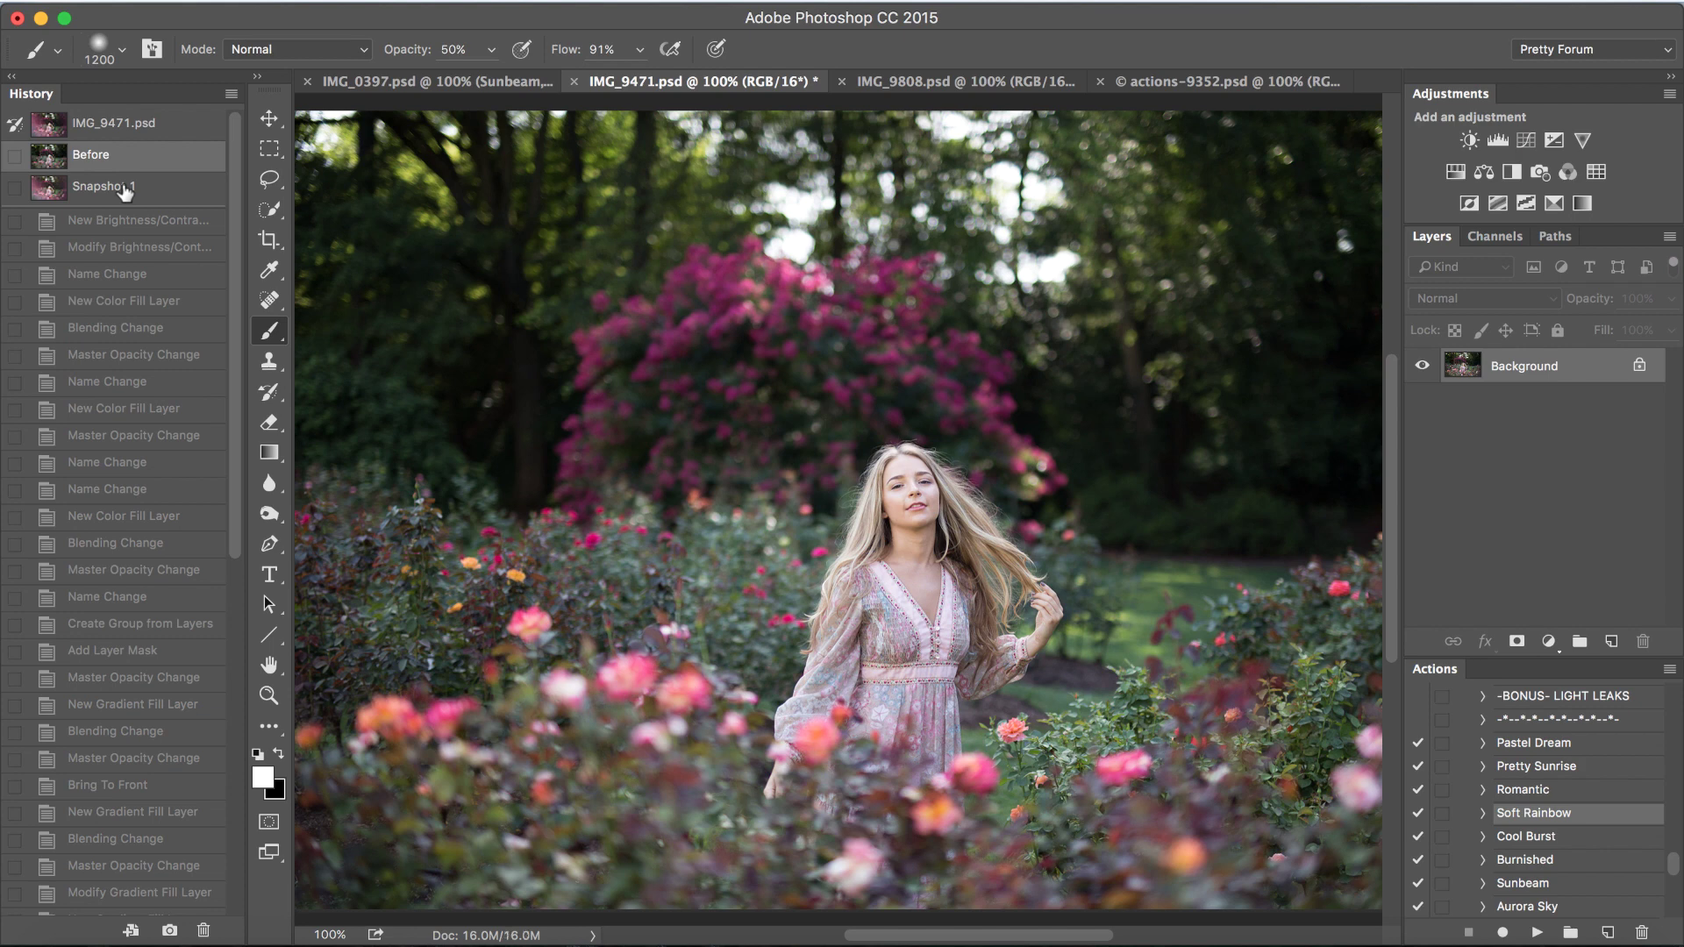
click(125, 188)
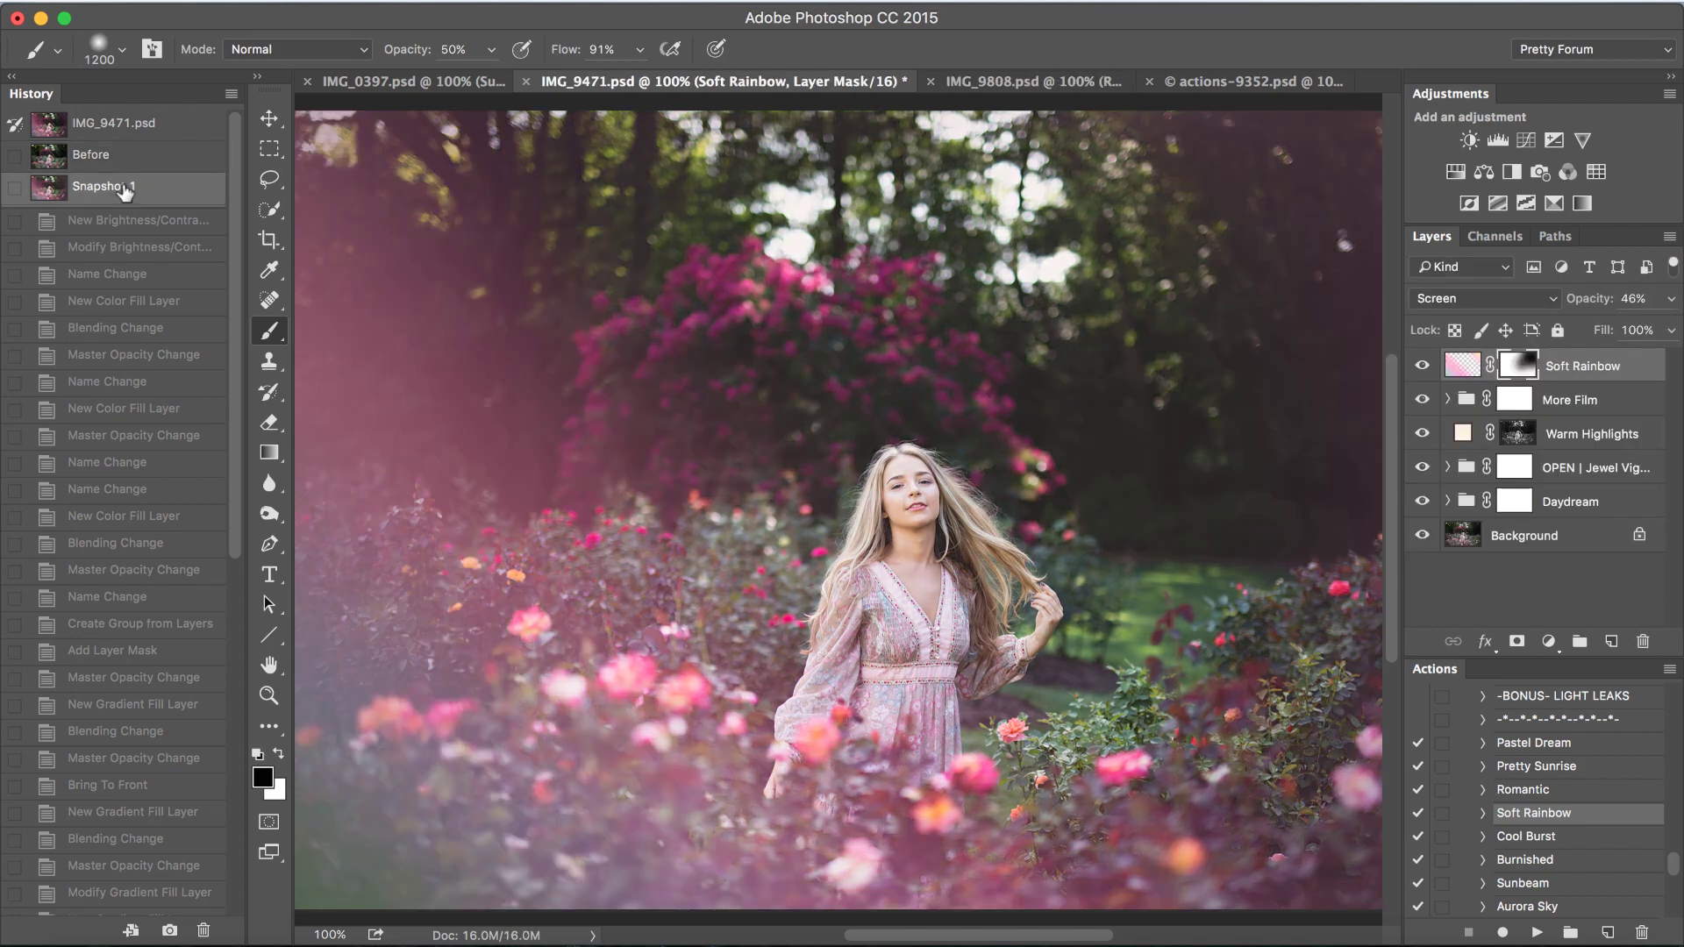
click(11, 76)
- Switch to the IMG_9808.psd cactus portrait and run the Filmy Center Light action on it
click(929, 81)
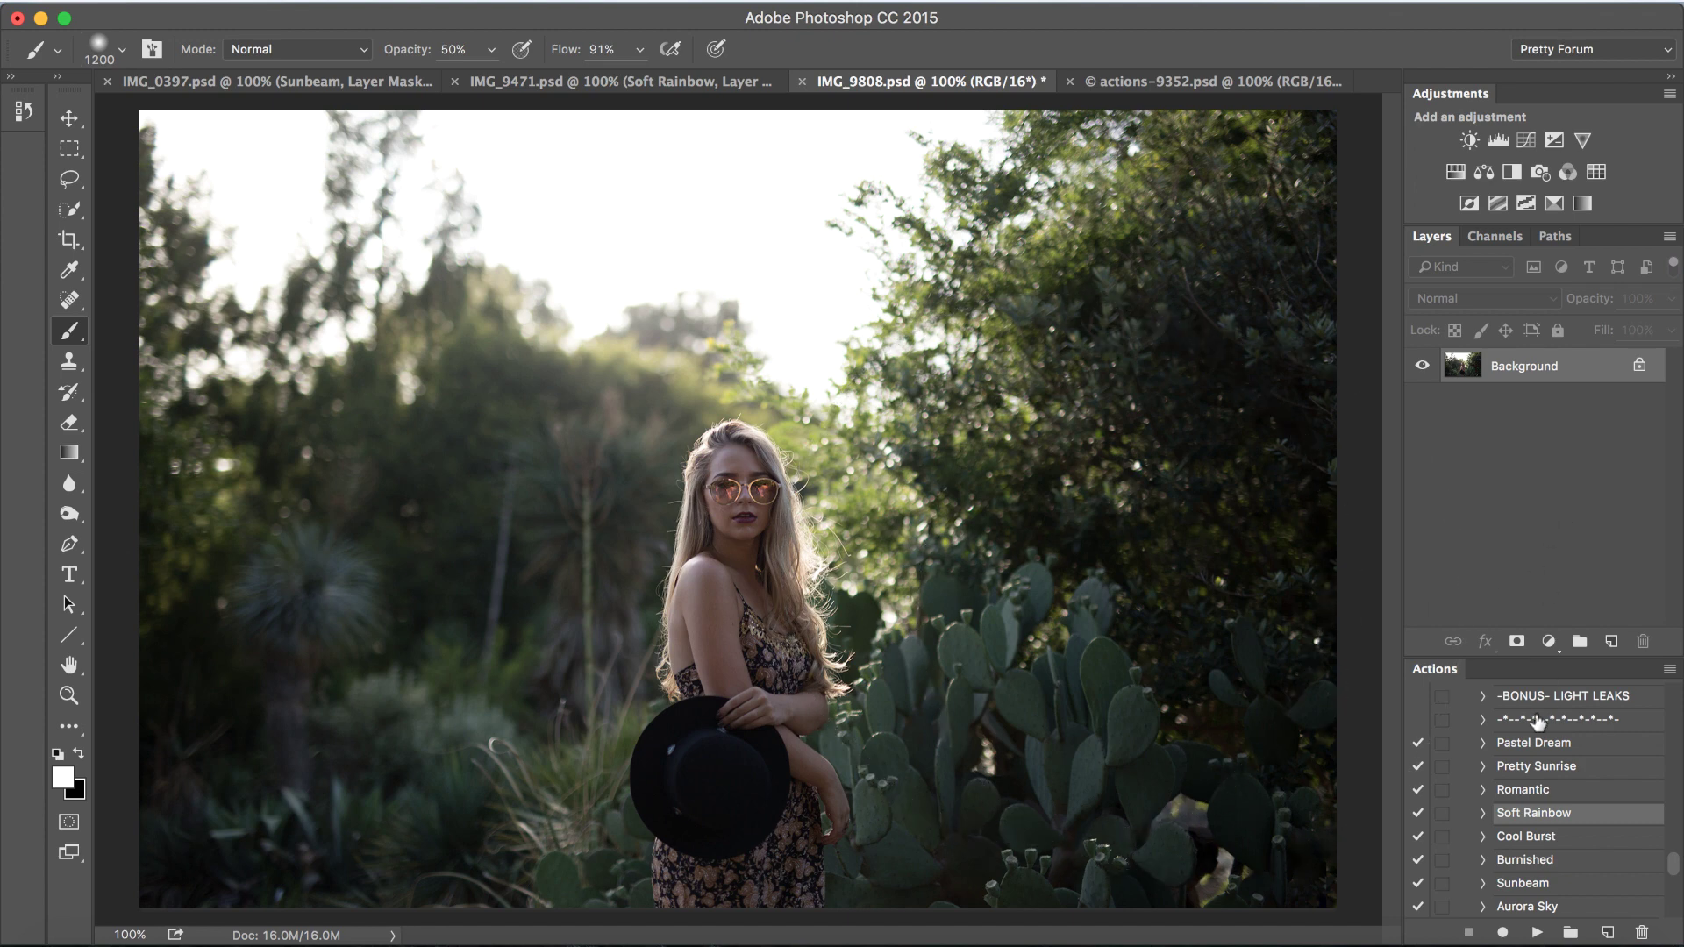
scroll(1531, 858, down, 4)
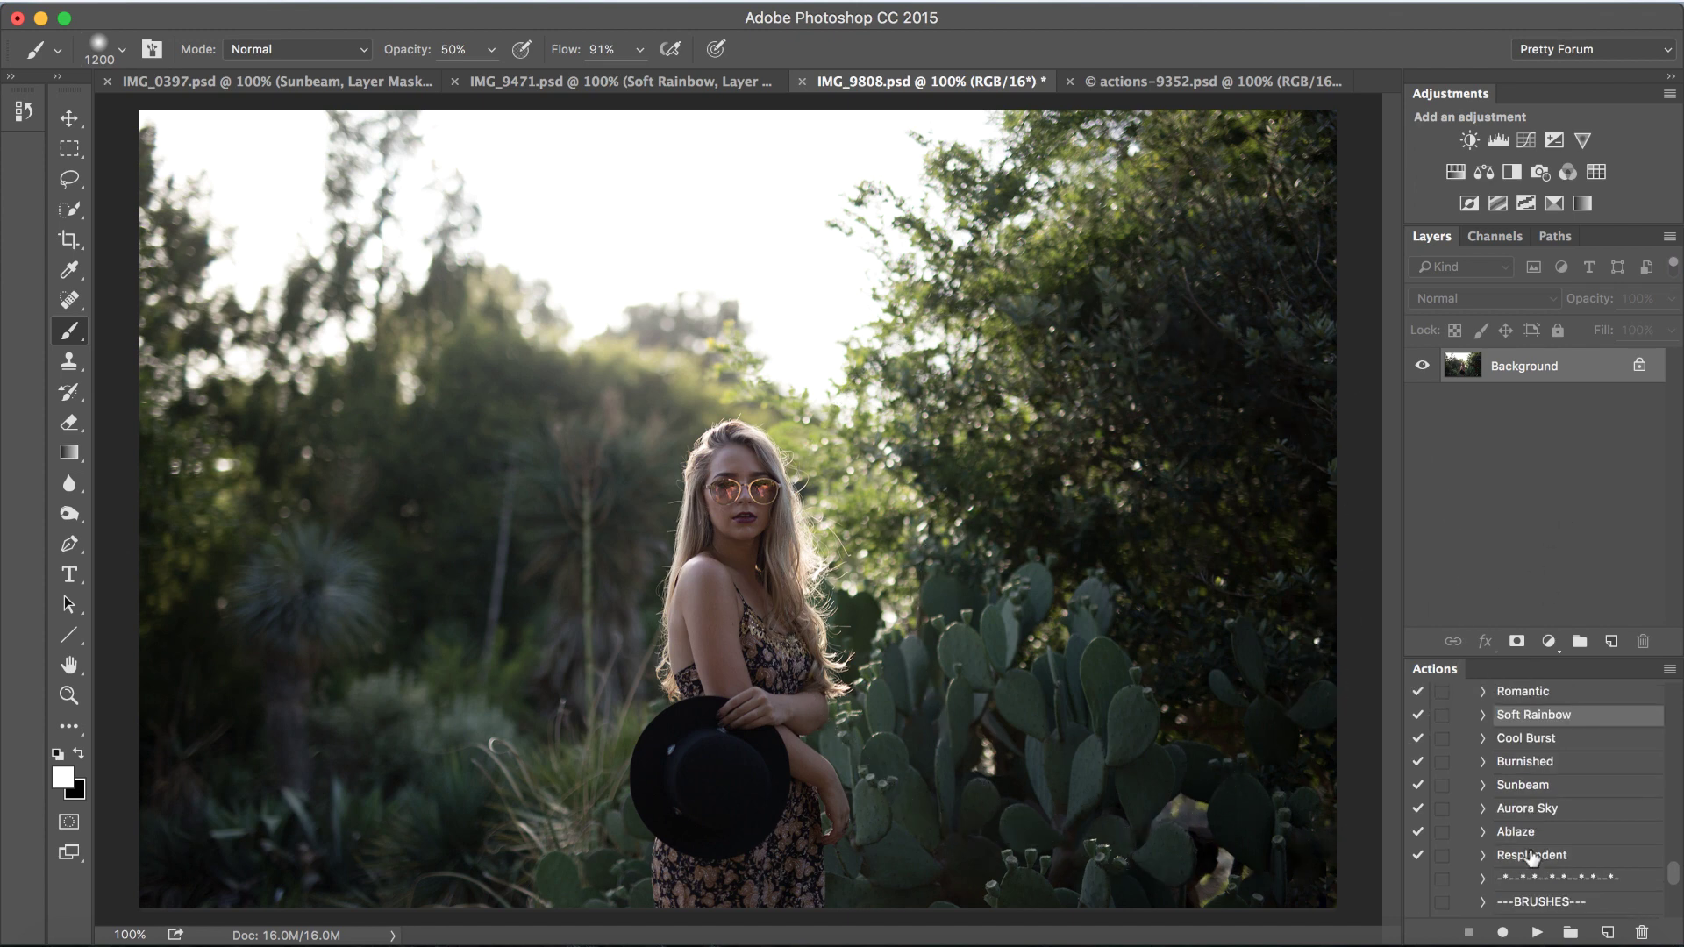
scroll(1531, 858, up, 1)
scroll(1532, 857, down, 4)
scroll(1531, 858, up, 10)
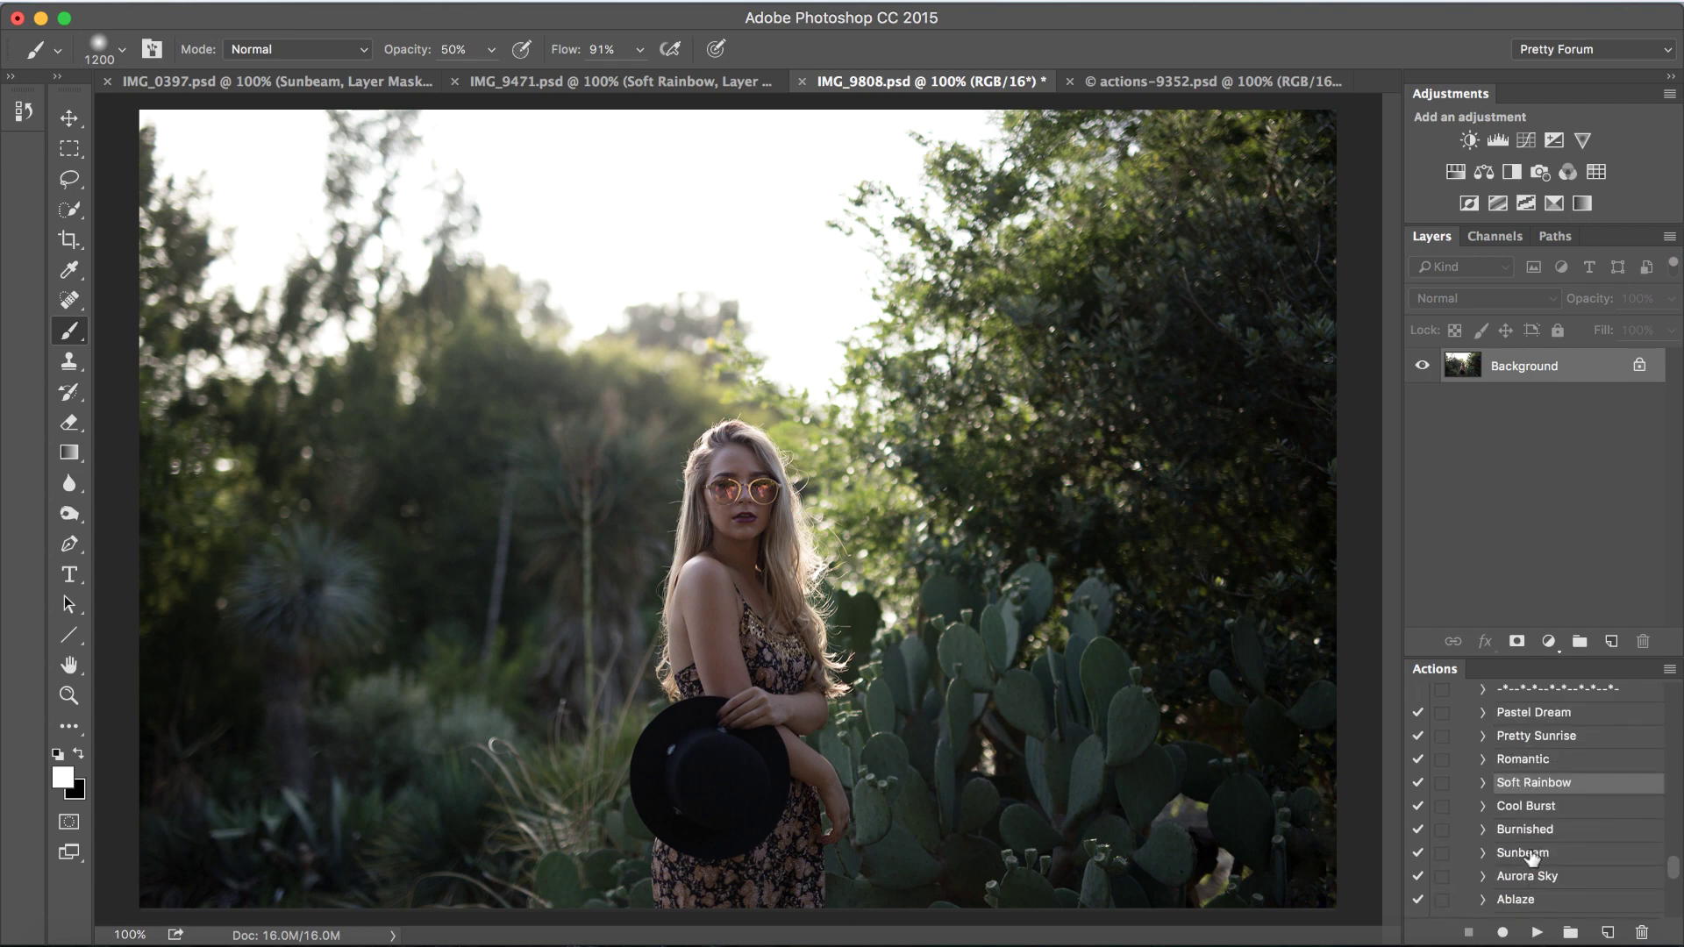
scroll(1531, 858, up, 6)
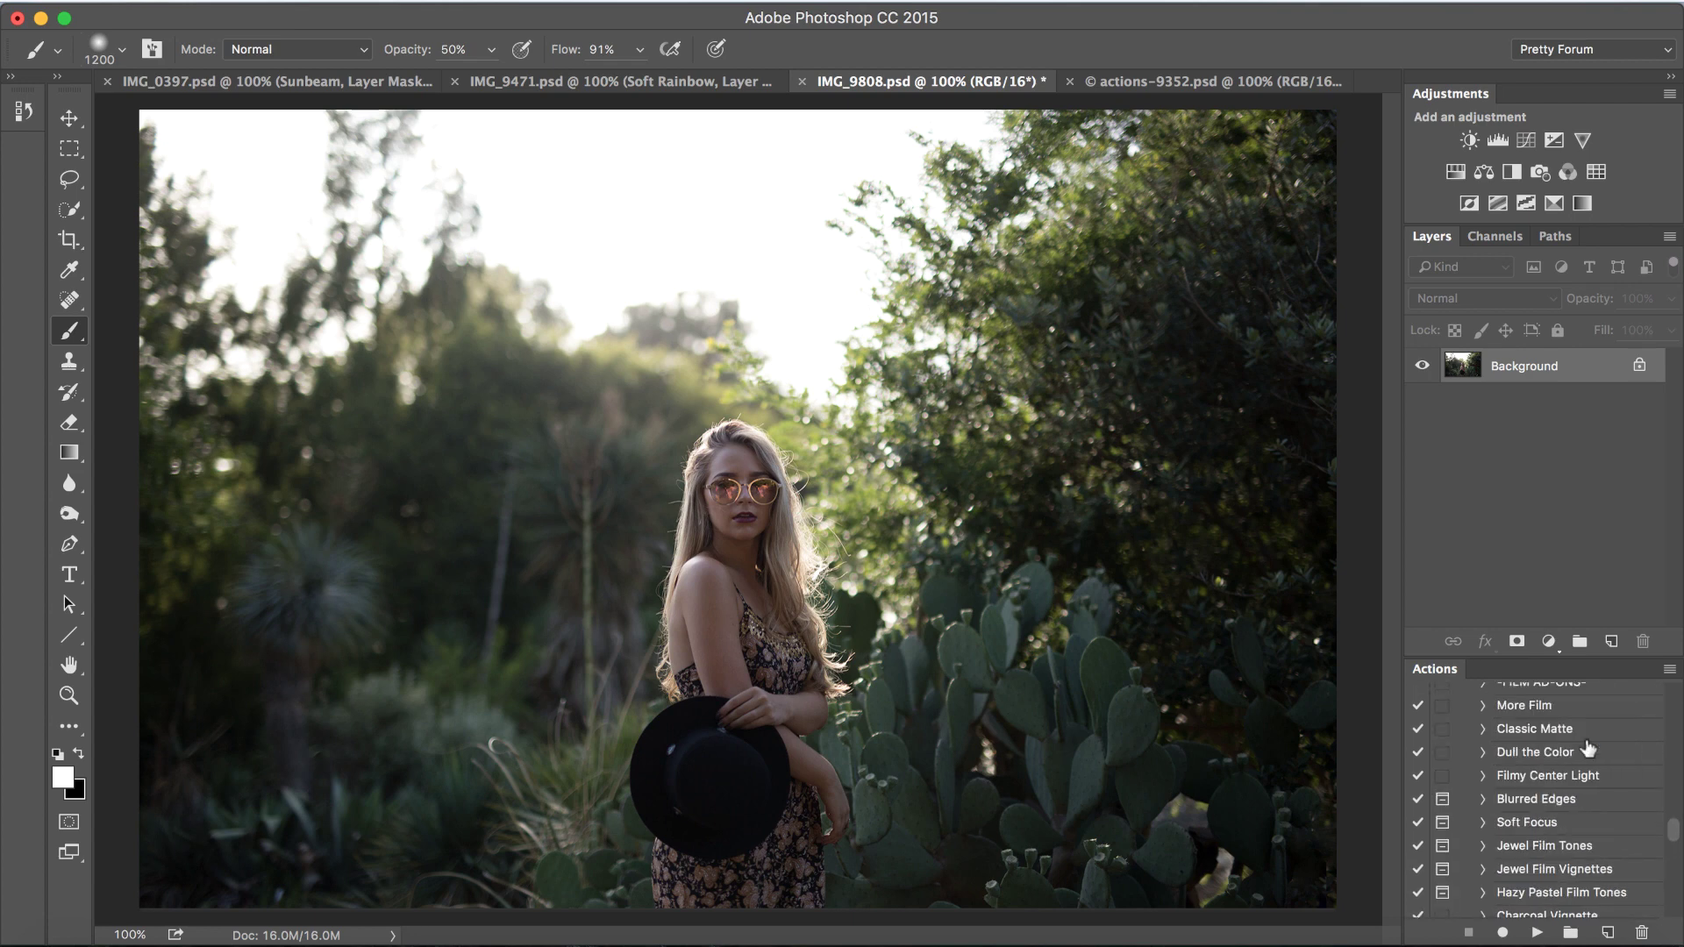
click(1568, 780)
click(1539, 934)
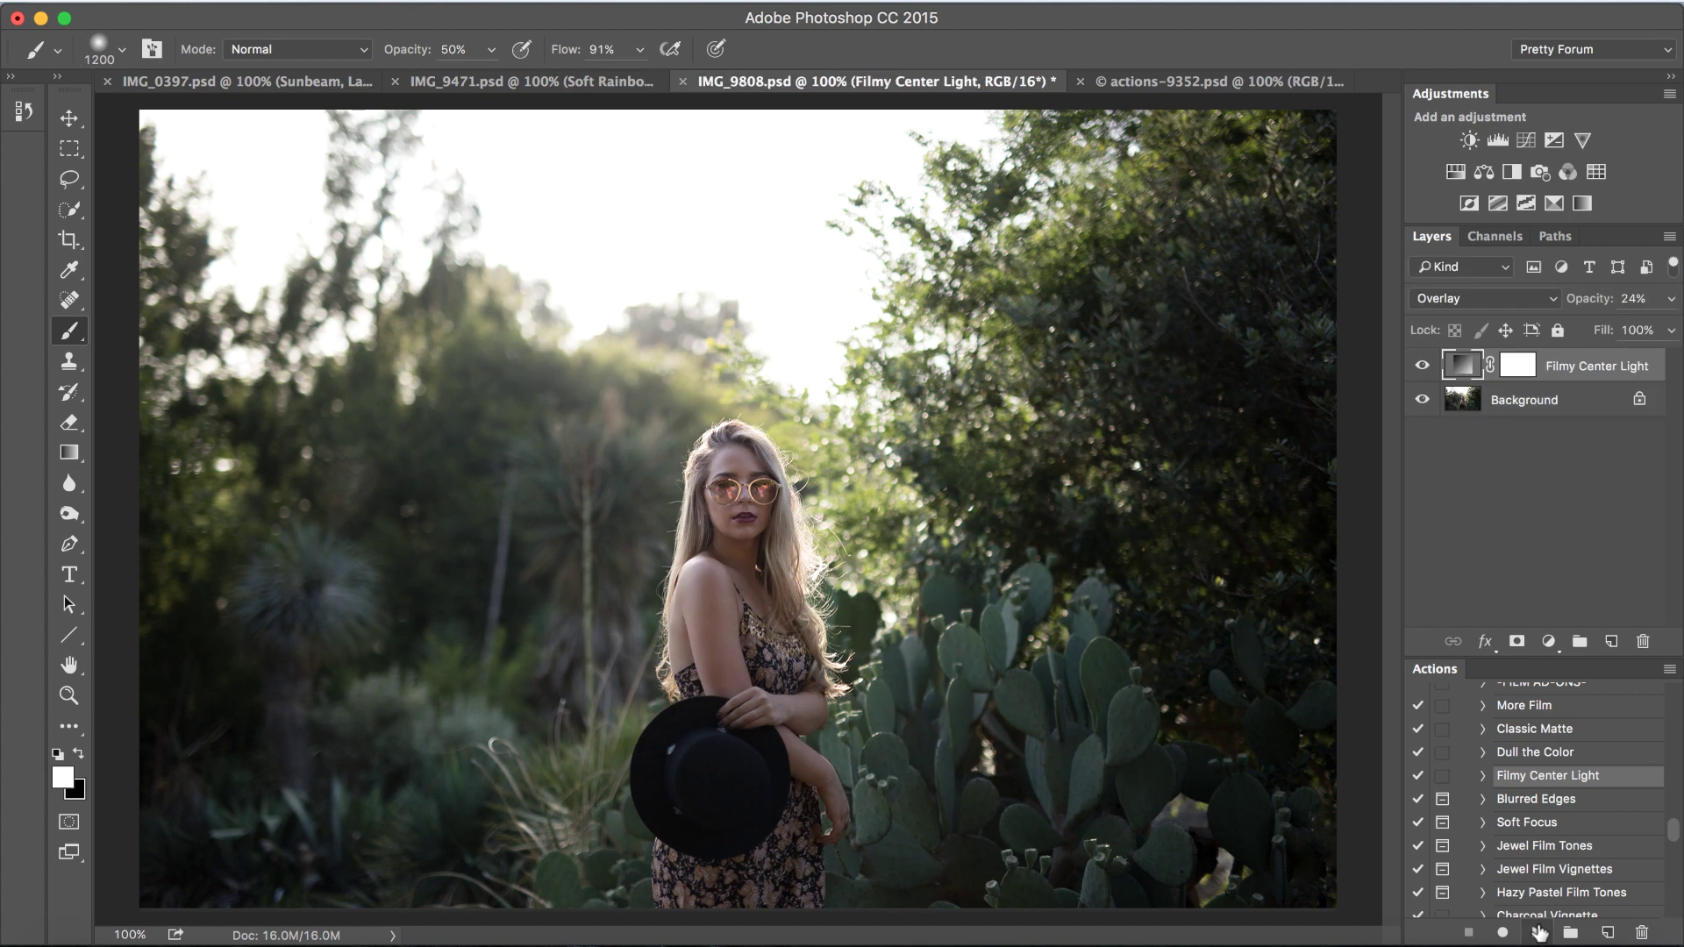
- Compare the cactus portrait with and without the Filmy Center Light layer
click(1422, 366)
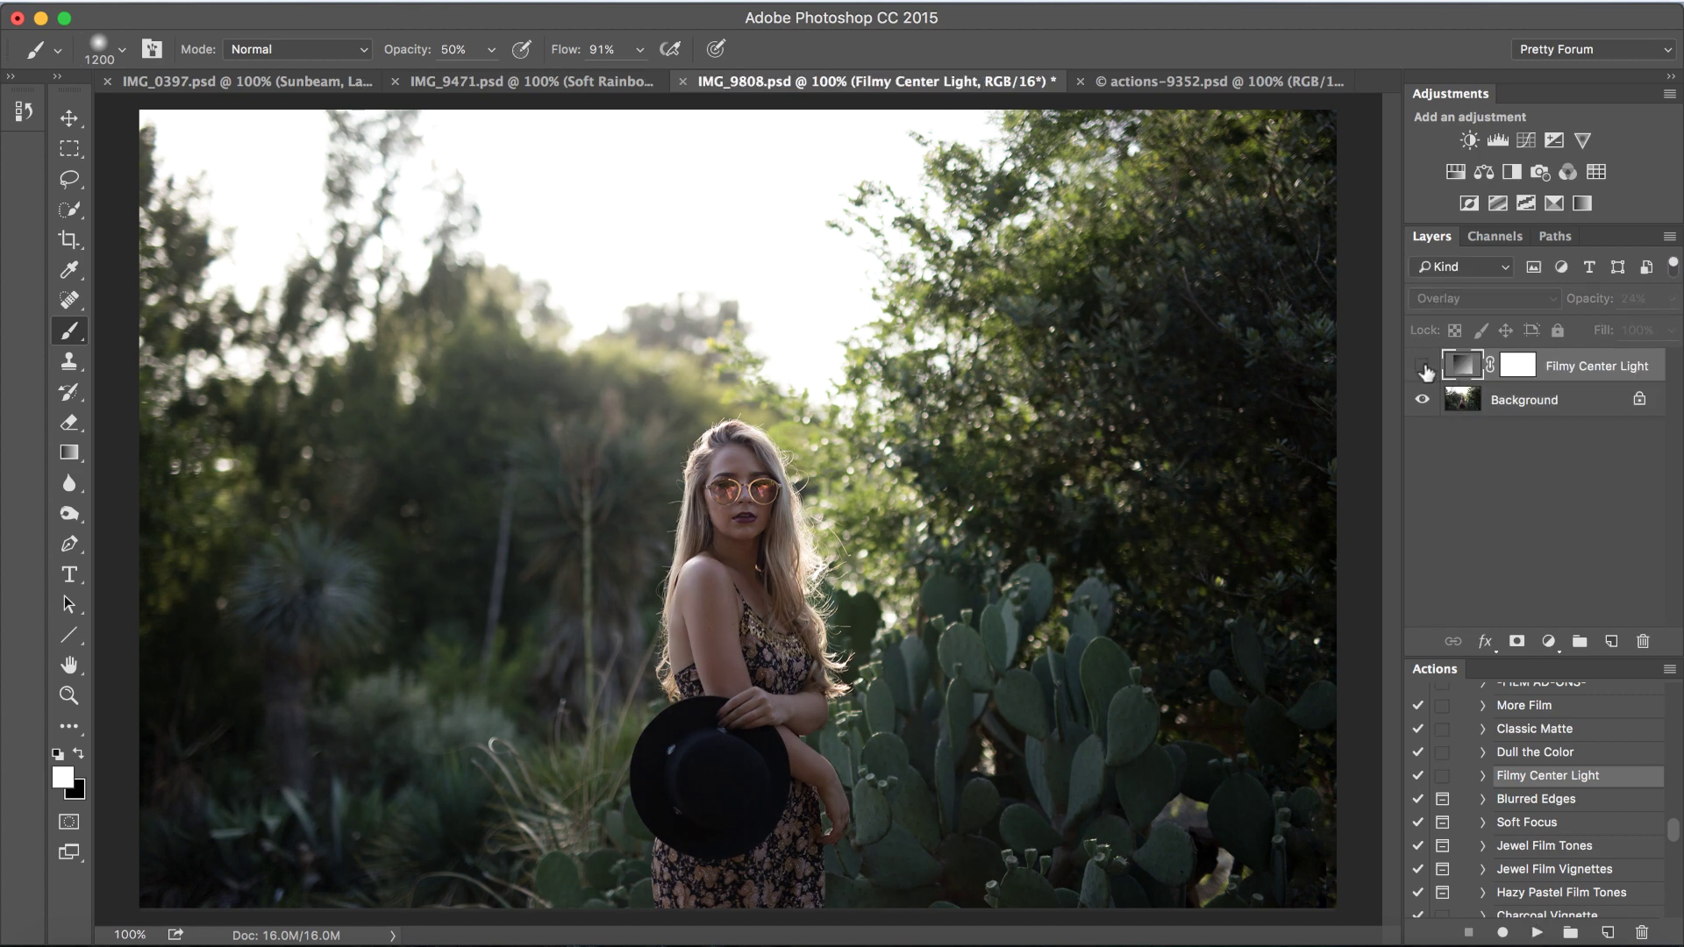
click(1423, 367)
click(1422, 367)
click(1423, 366)
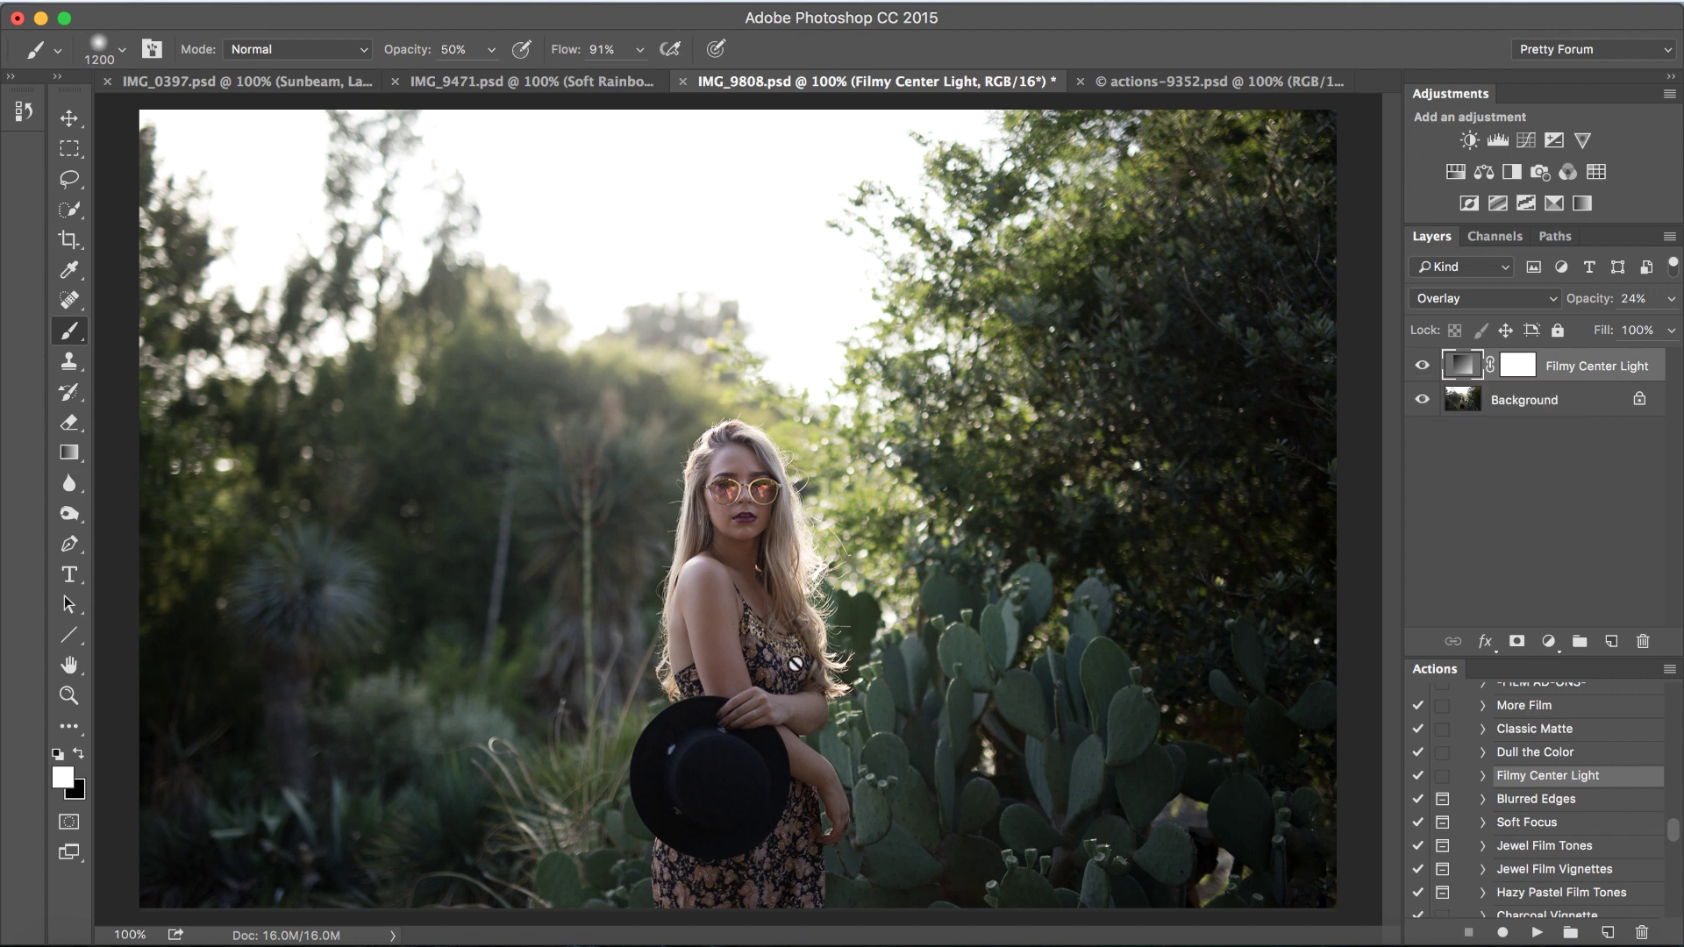
- Run the Brighten film processing action and reduce the Brighten group's opacity to 47%
scroll(1569, 752, up, 5)
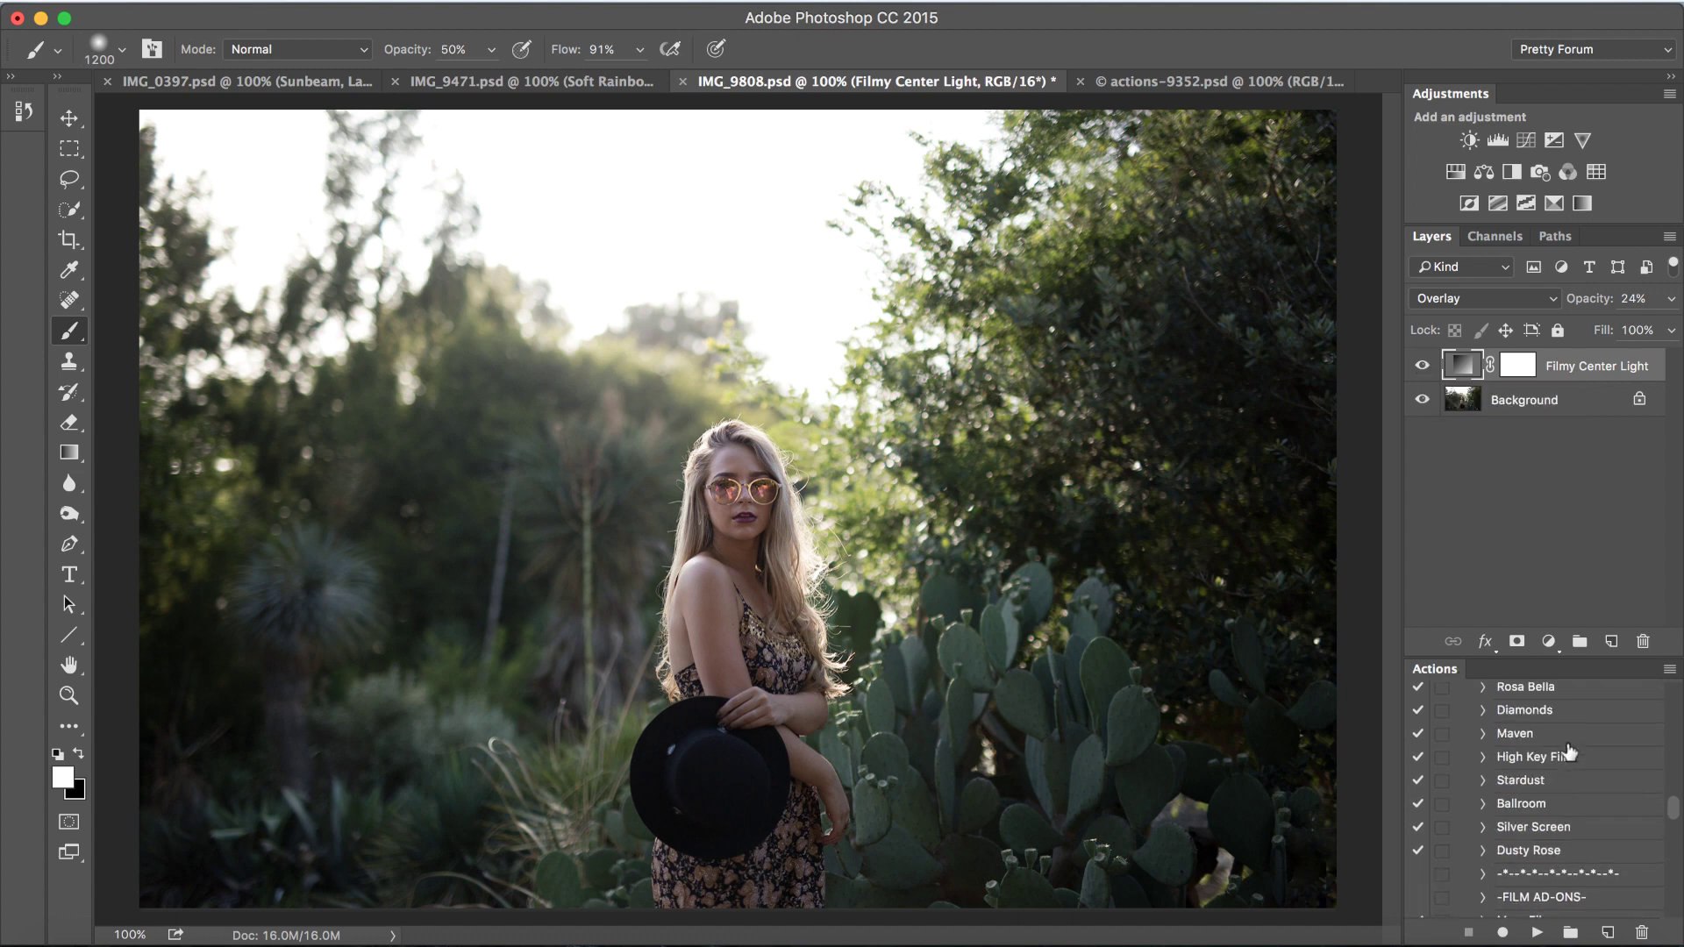
scroll(1568, 751, up, 10)
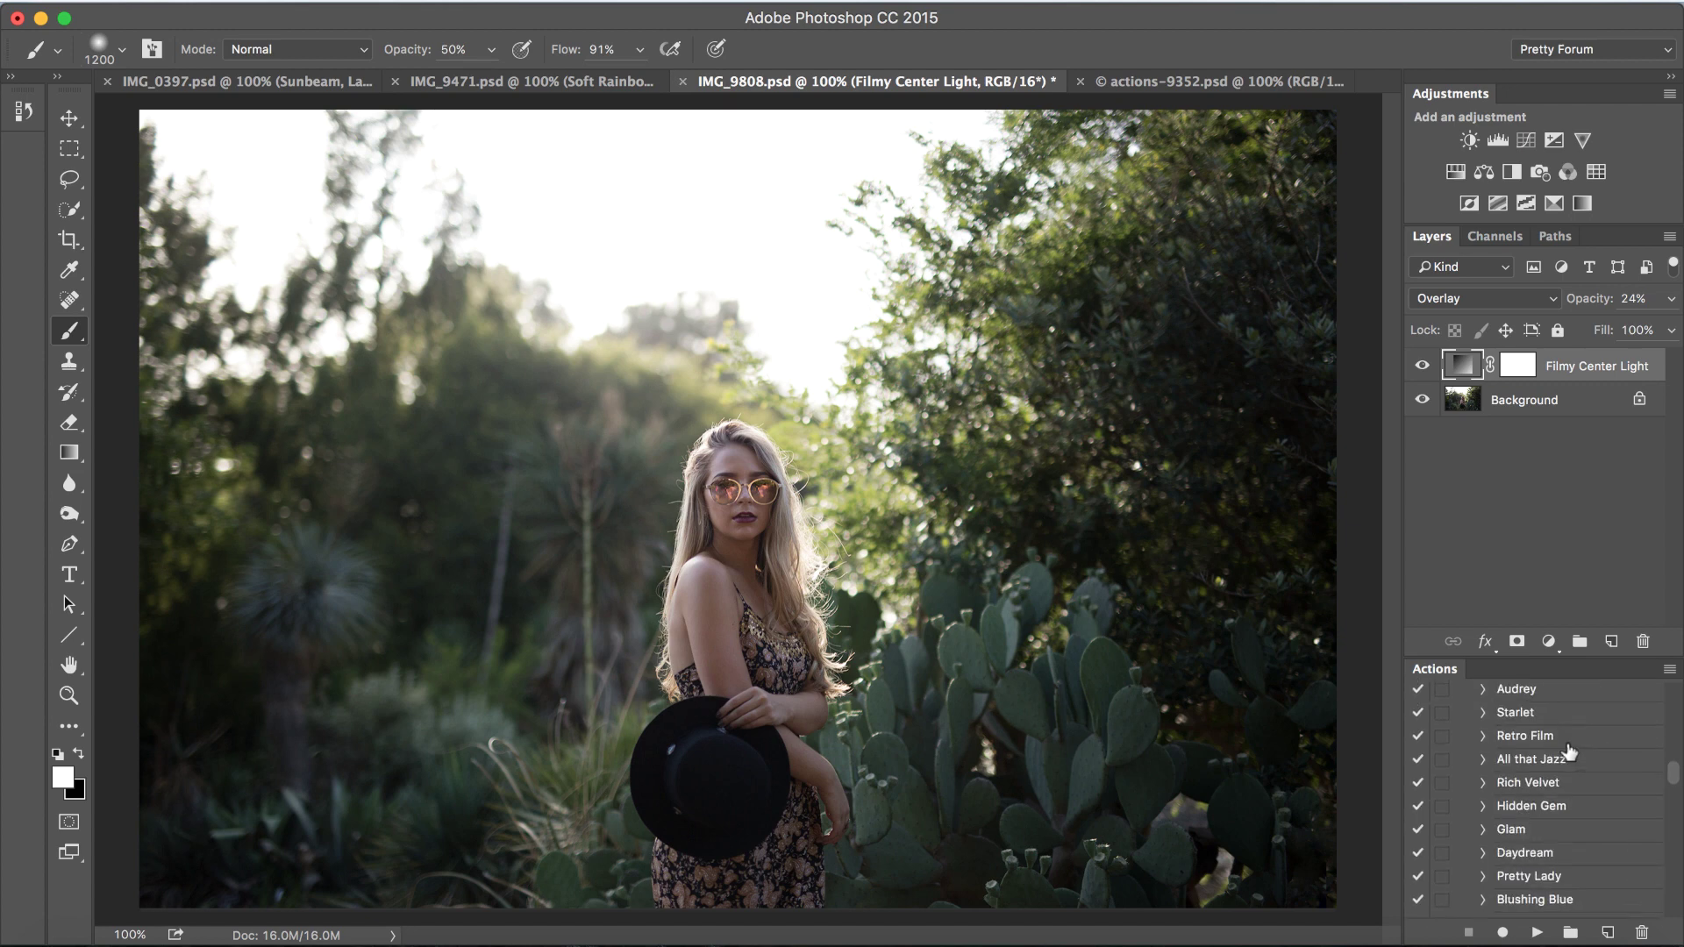
scroll(1568, 751, up, 10)
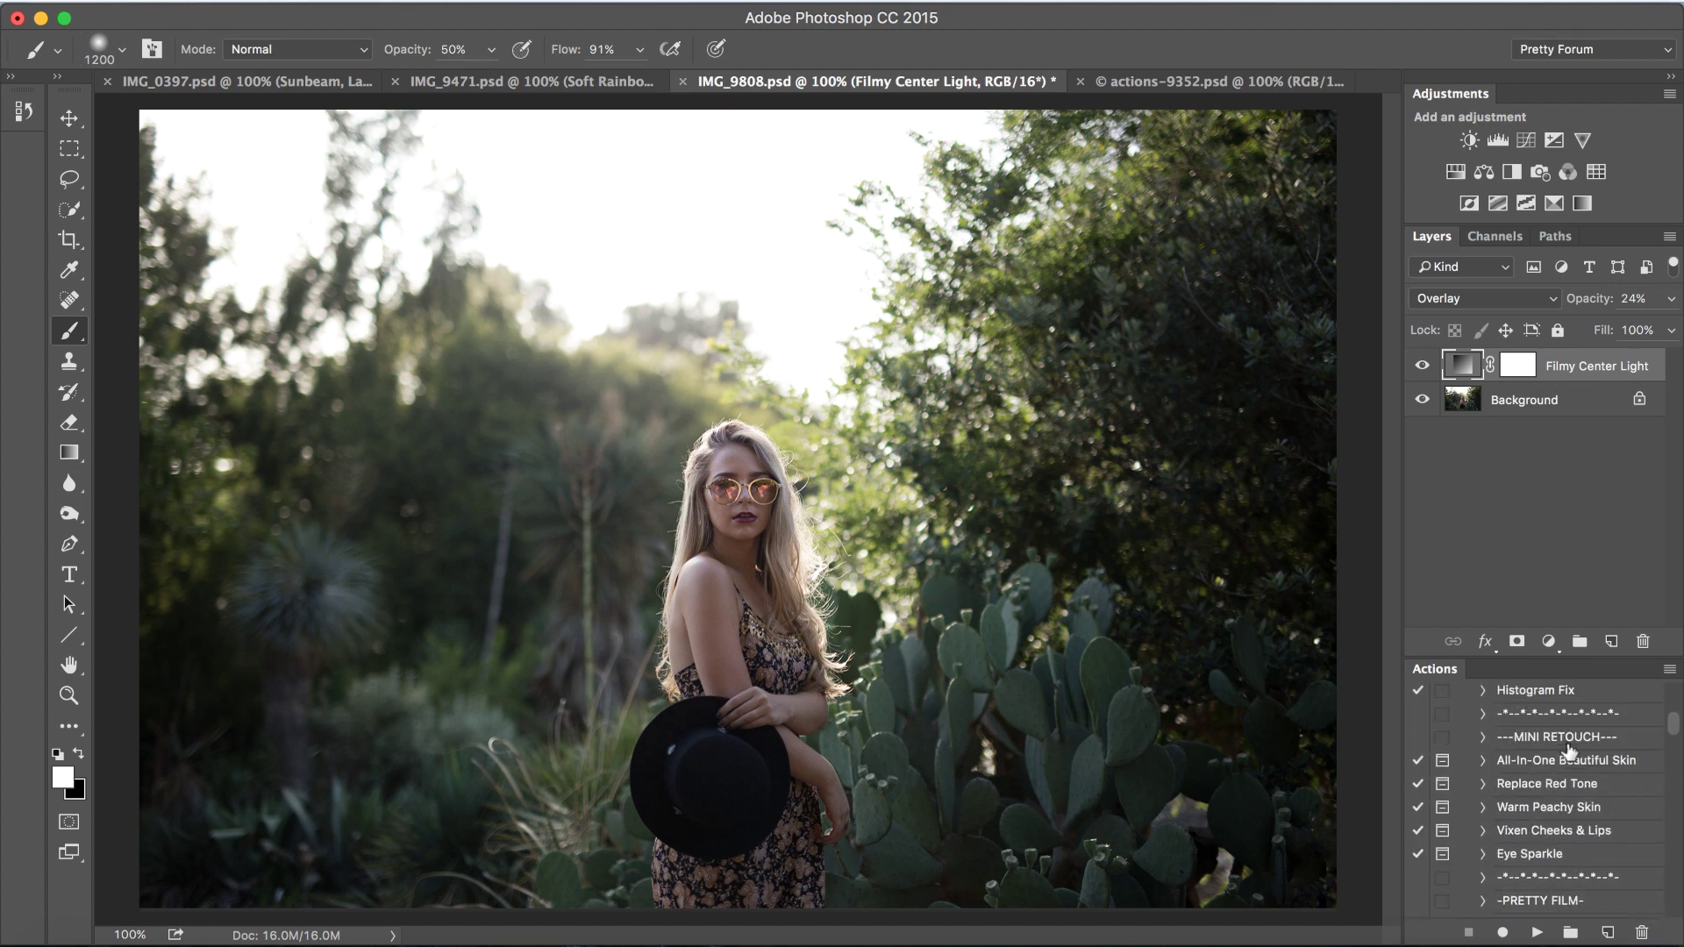
scroll(1568, 752, up, 4)
click(1530, 829)
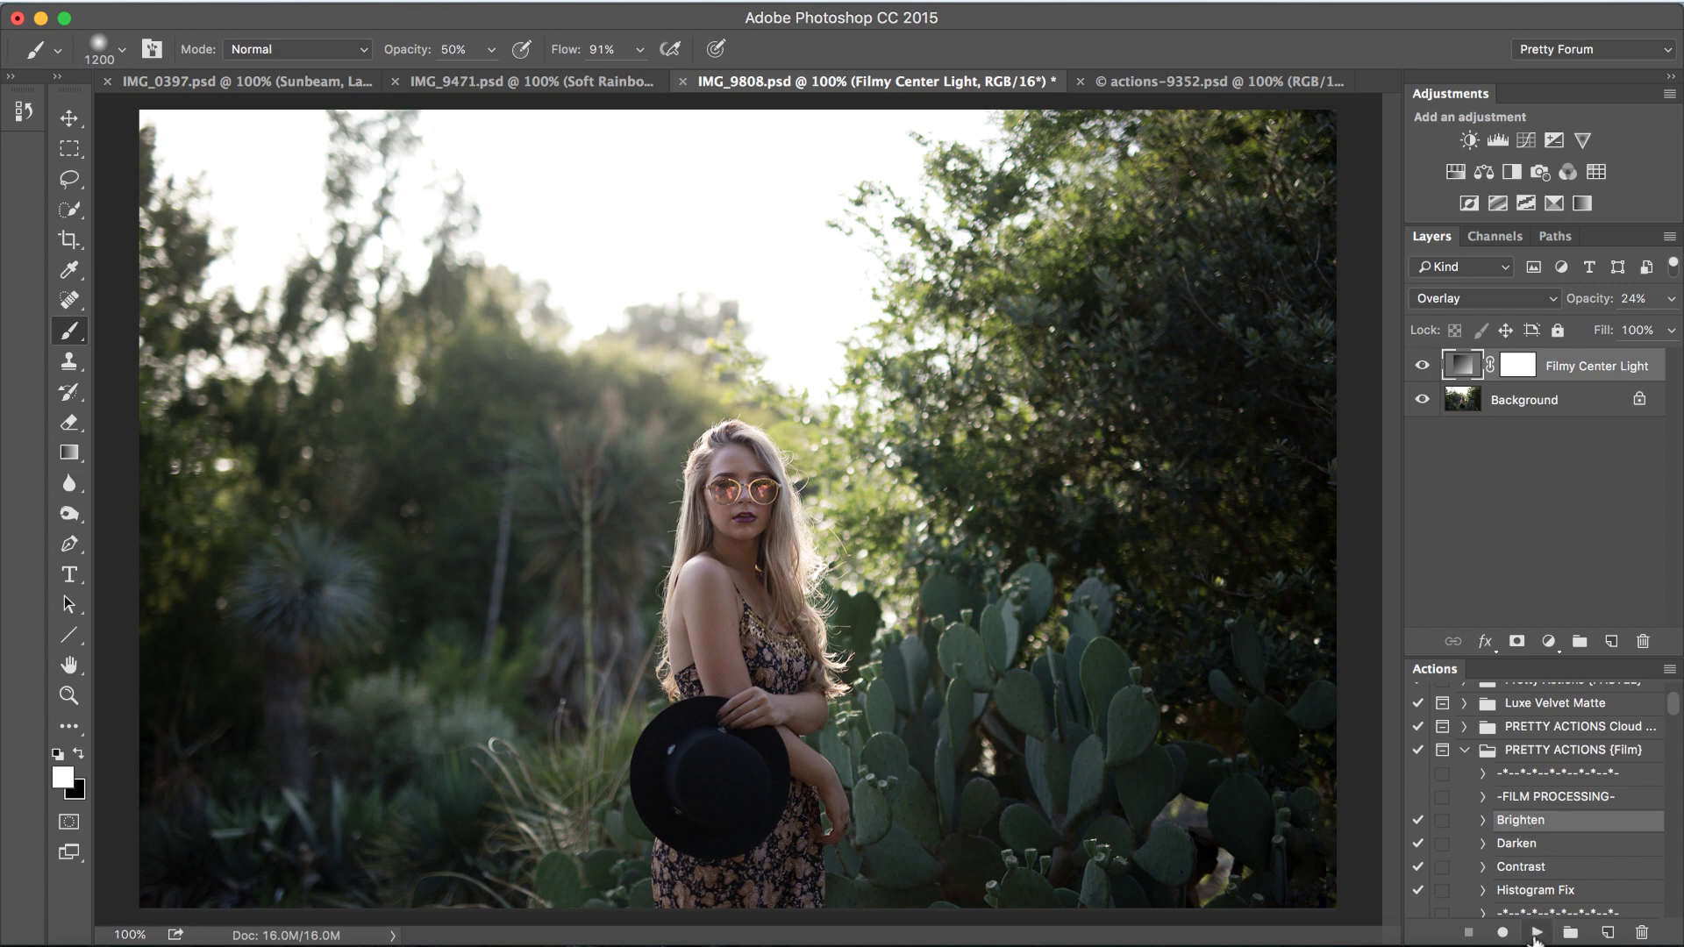
click(1535, 933)
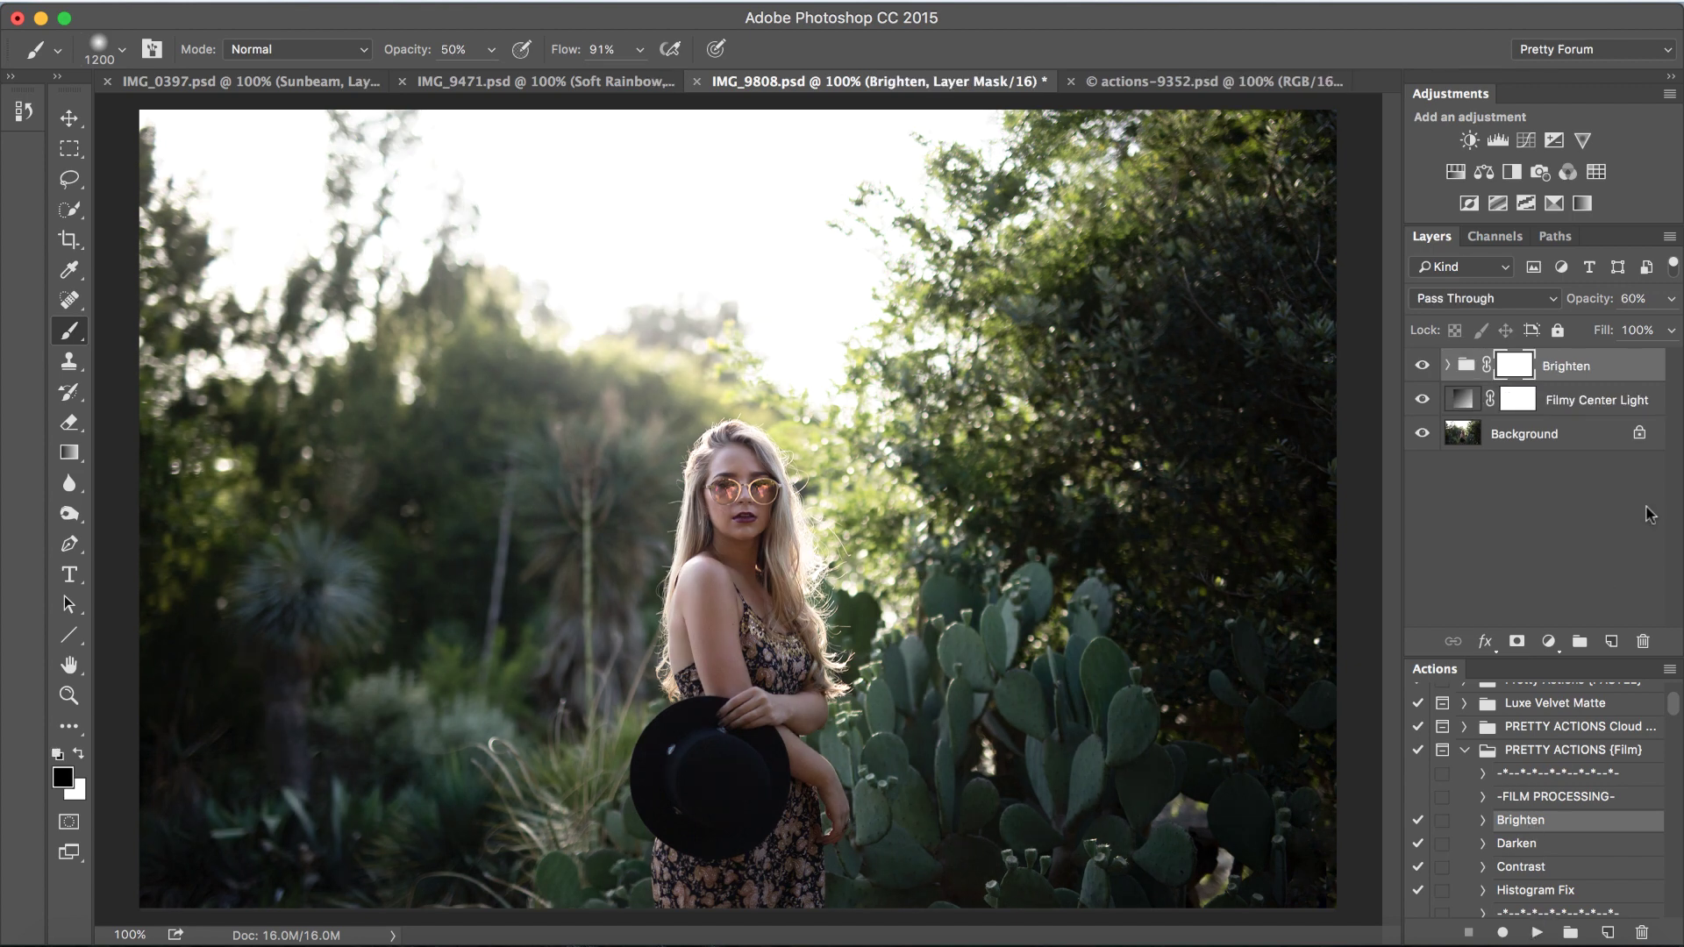
scroll(1546, 744, down, 3)
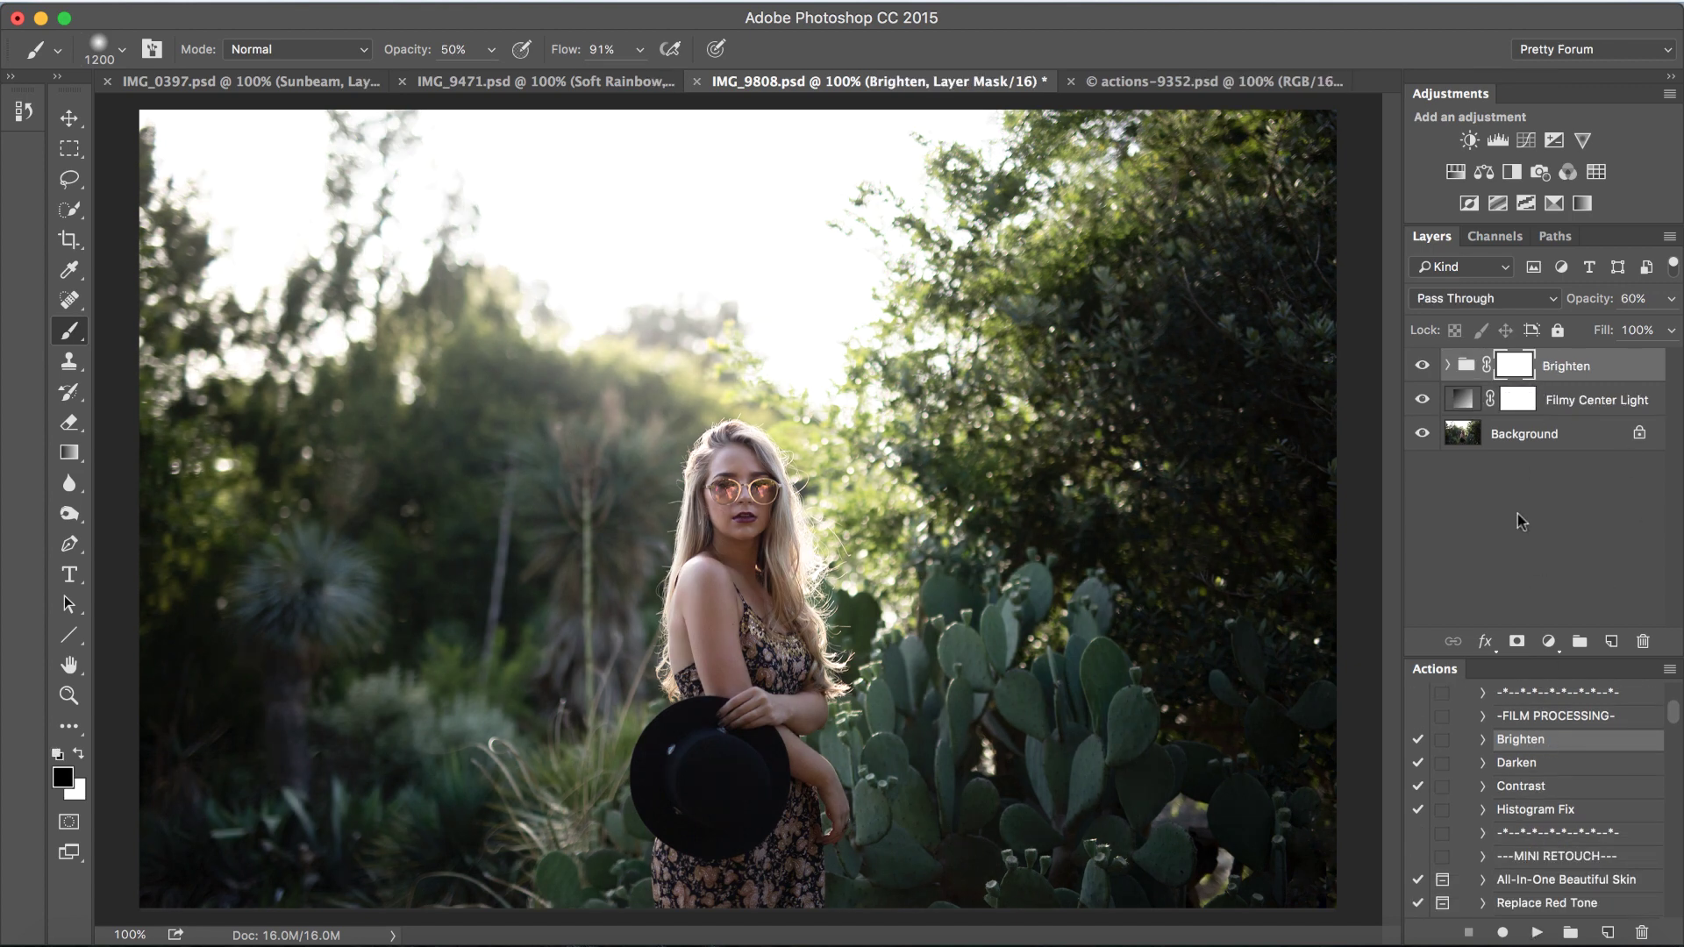
click(1671, 298)
drag(1625, 327, 1609, 332)
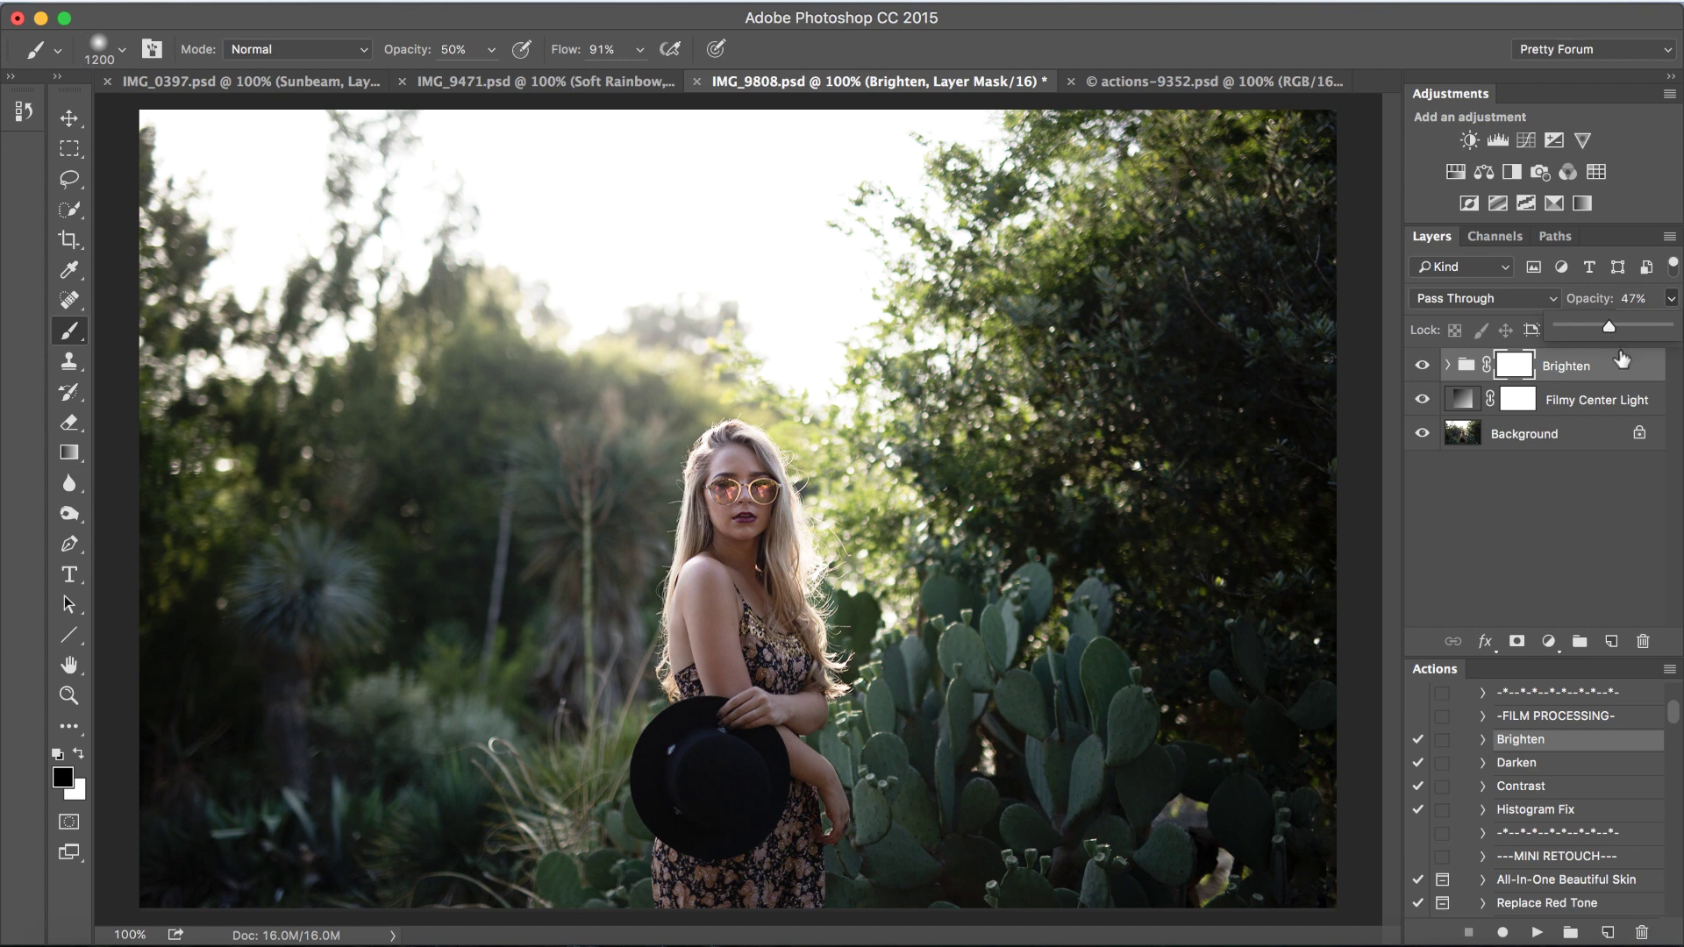
- Toggle the Keep Contrast layer inside the Brighten group to compare its effect, and collapse the group
click(1448, 368)
click(1448, 366)
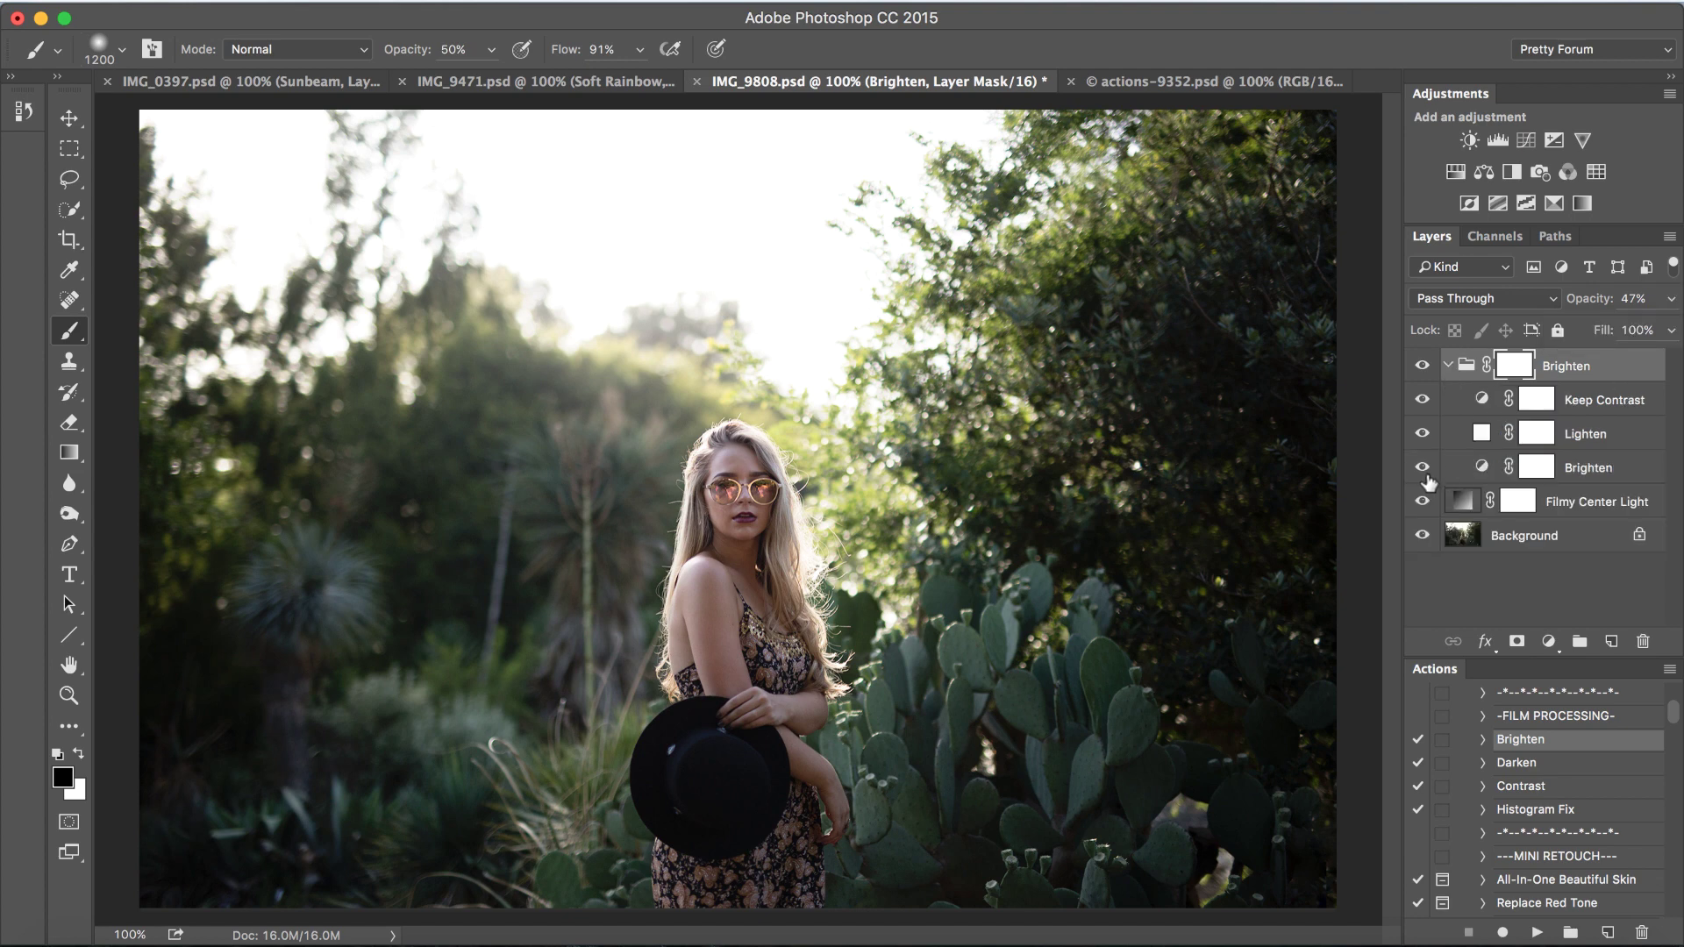
click(1422, 400)
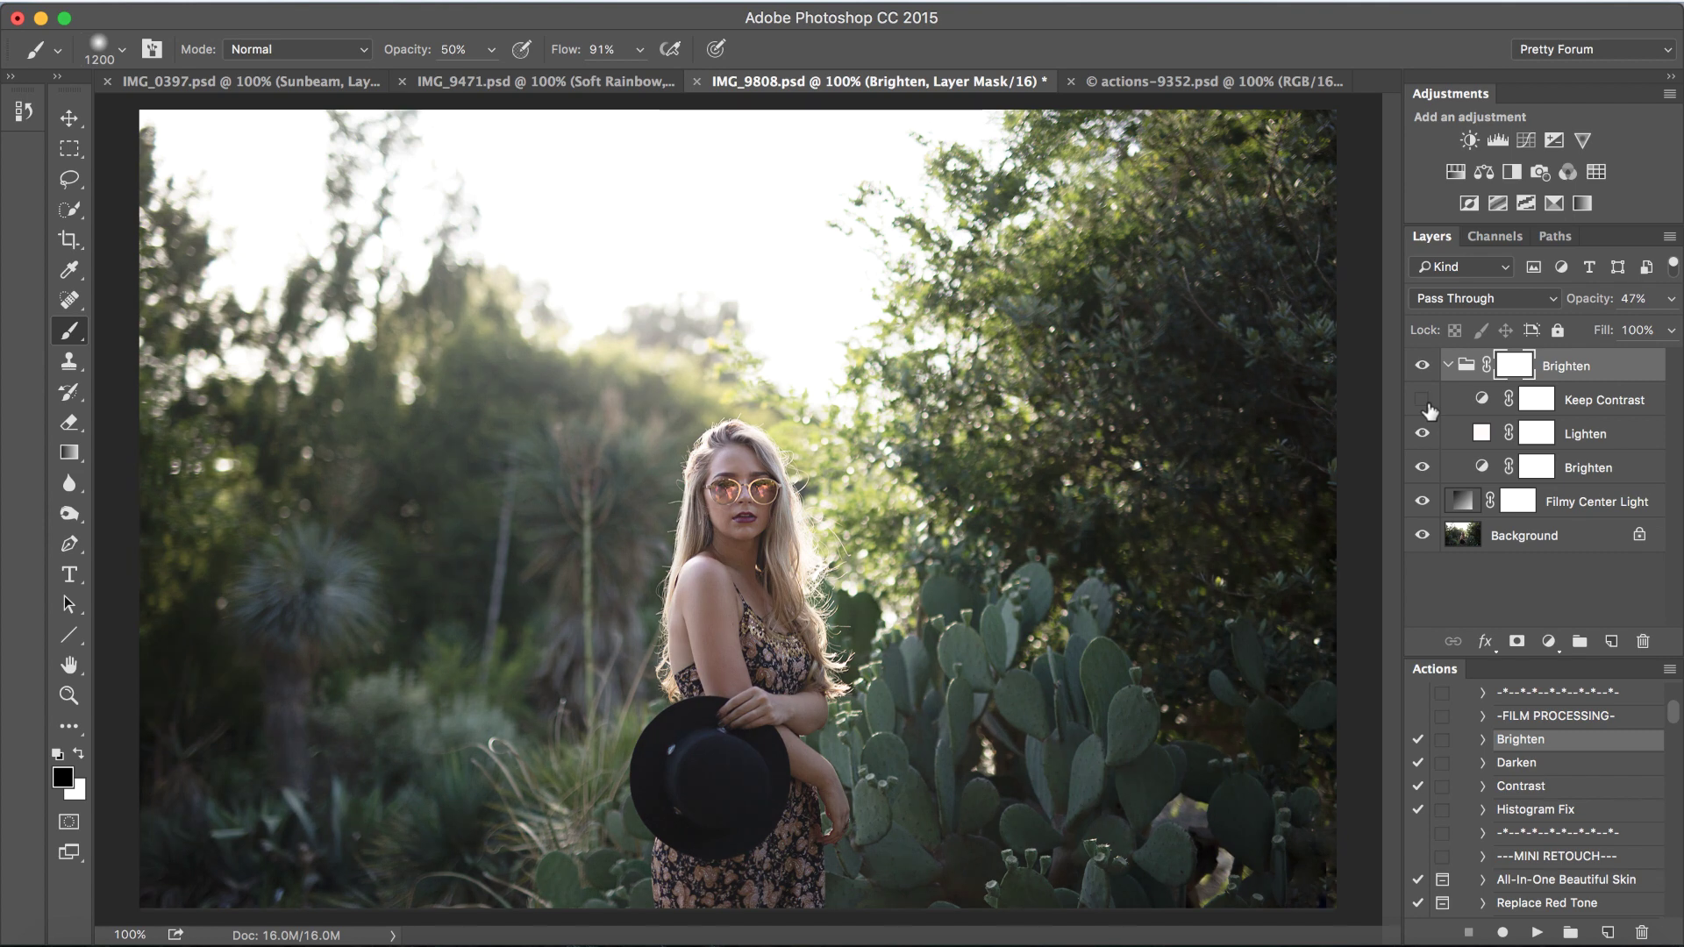
click(1422, 401)
click(1426, 403)
click(1430, 406)
click(1448, 365)
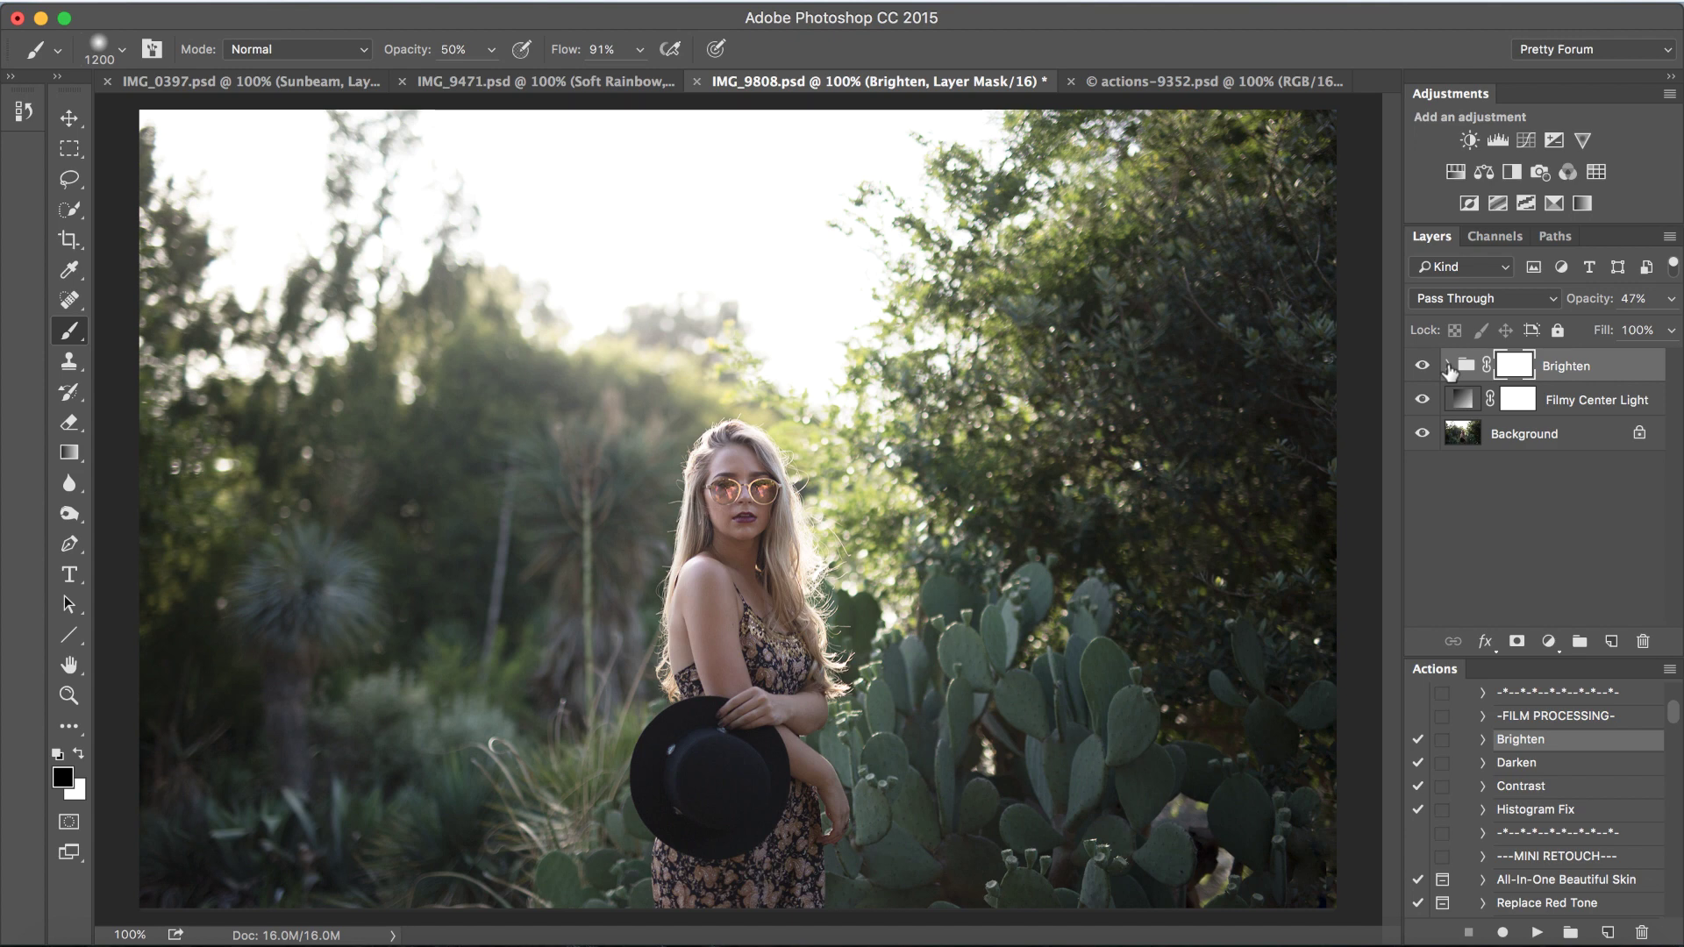
- Raise the Filmy Center Light layer's opacity to 50%
click(1591, 408)
click(1671, 299)
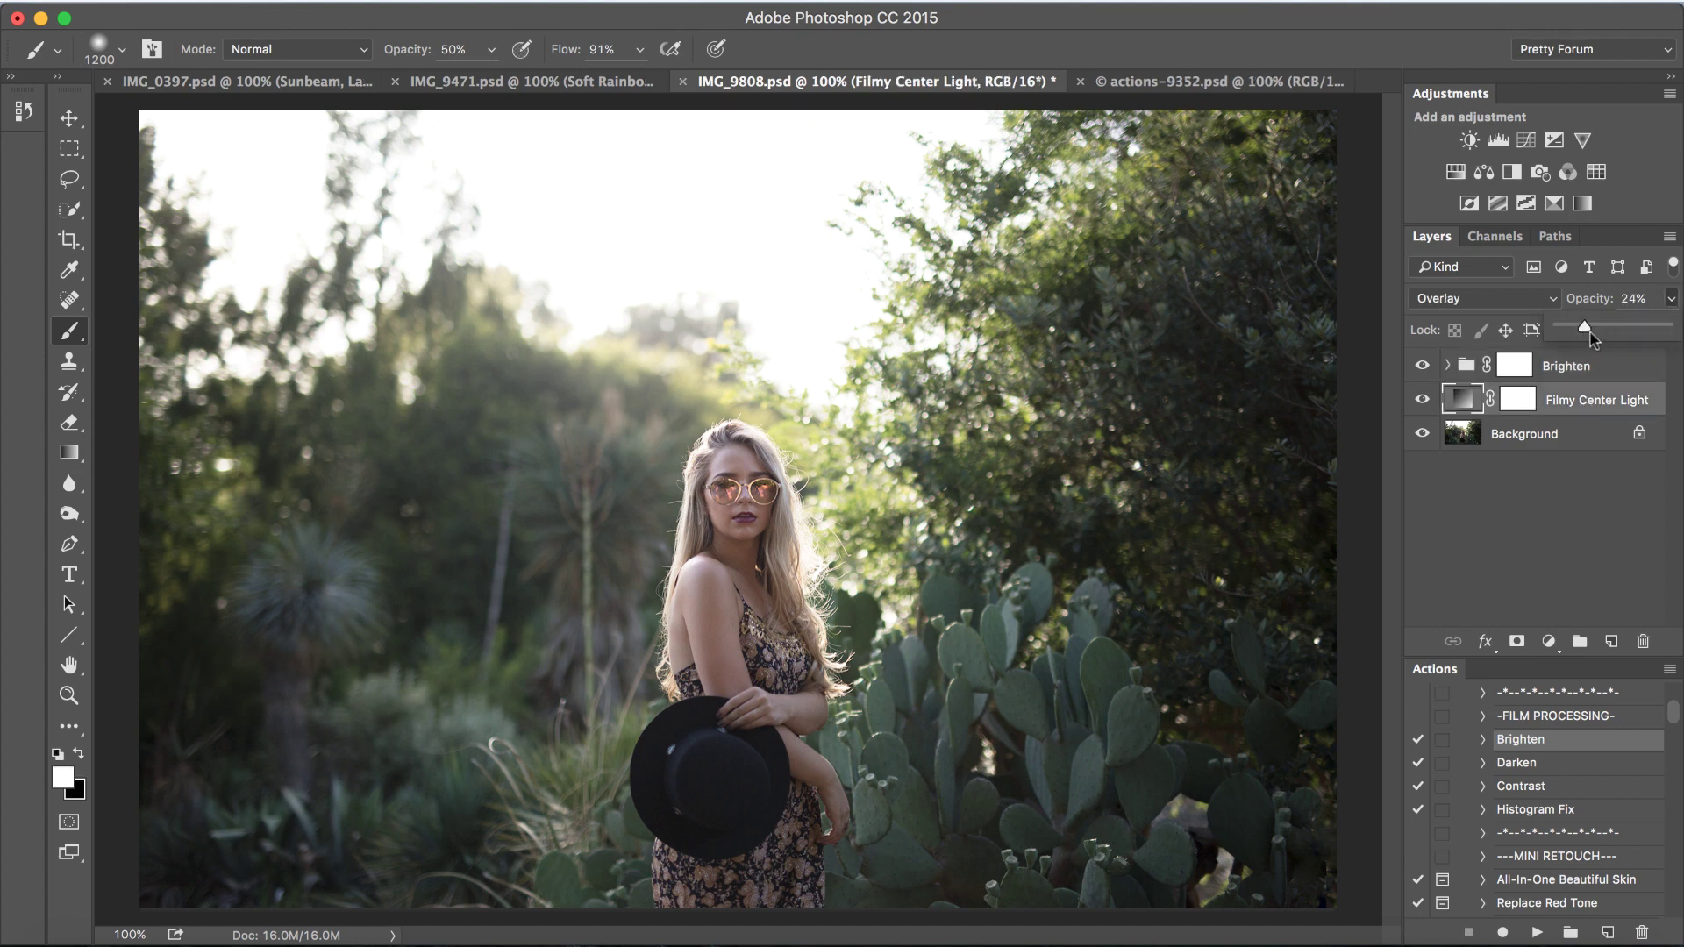
drag(1590, 334, 1608, 329)
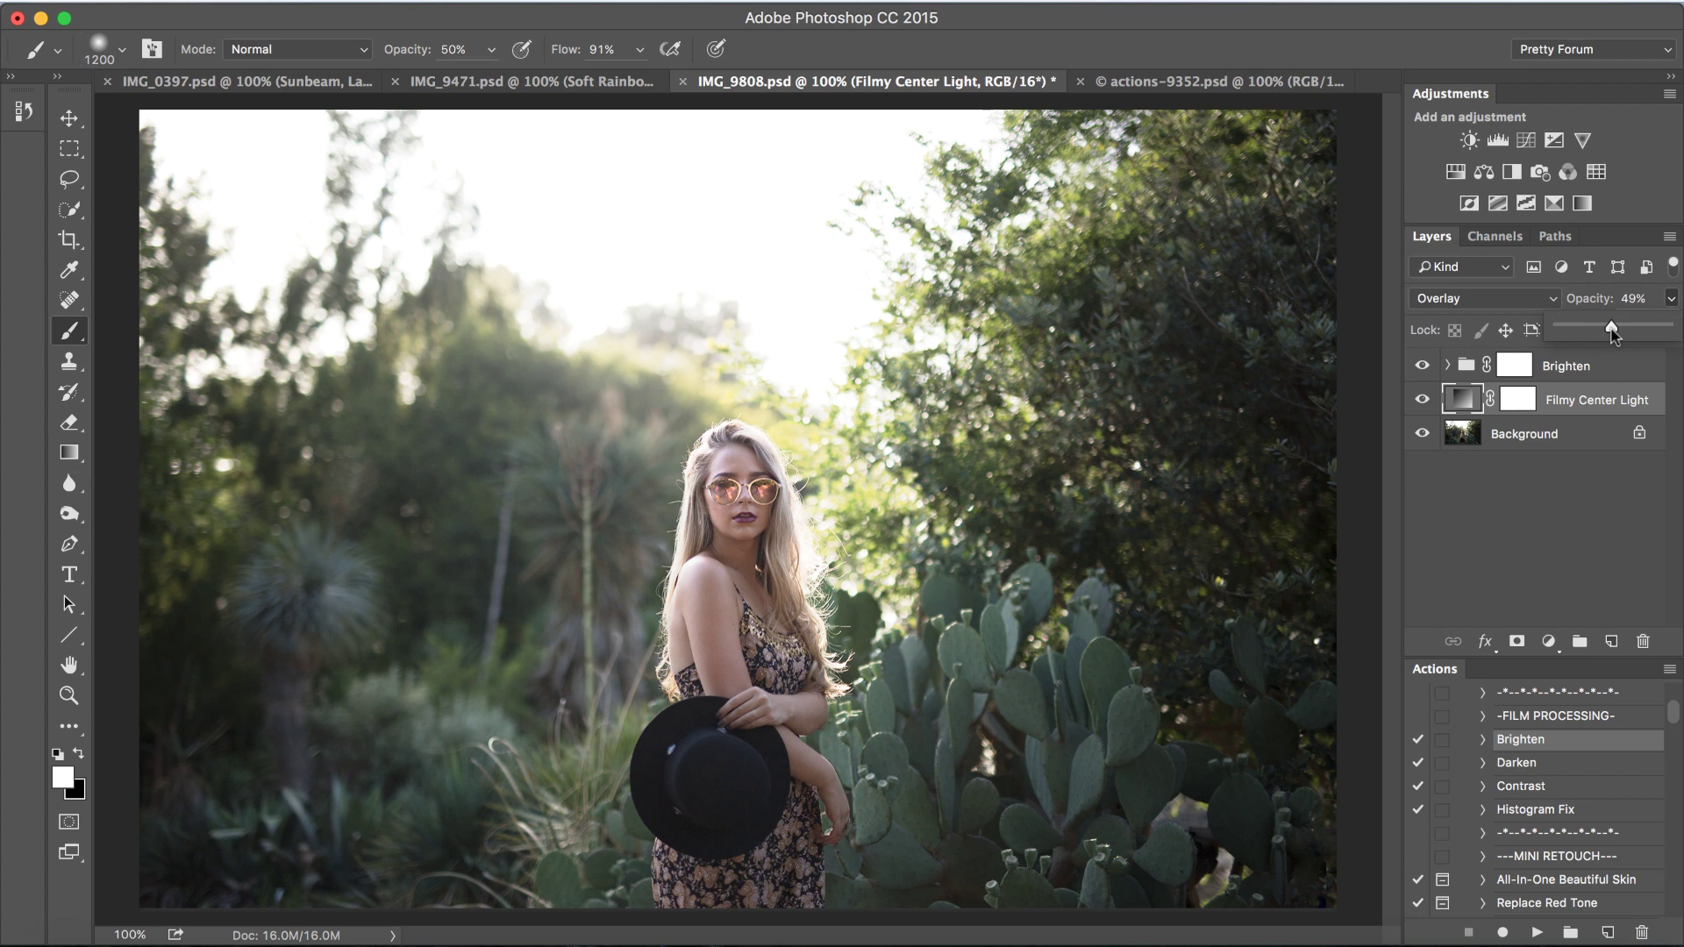
click(1583, 407)
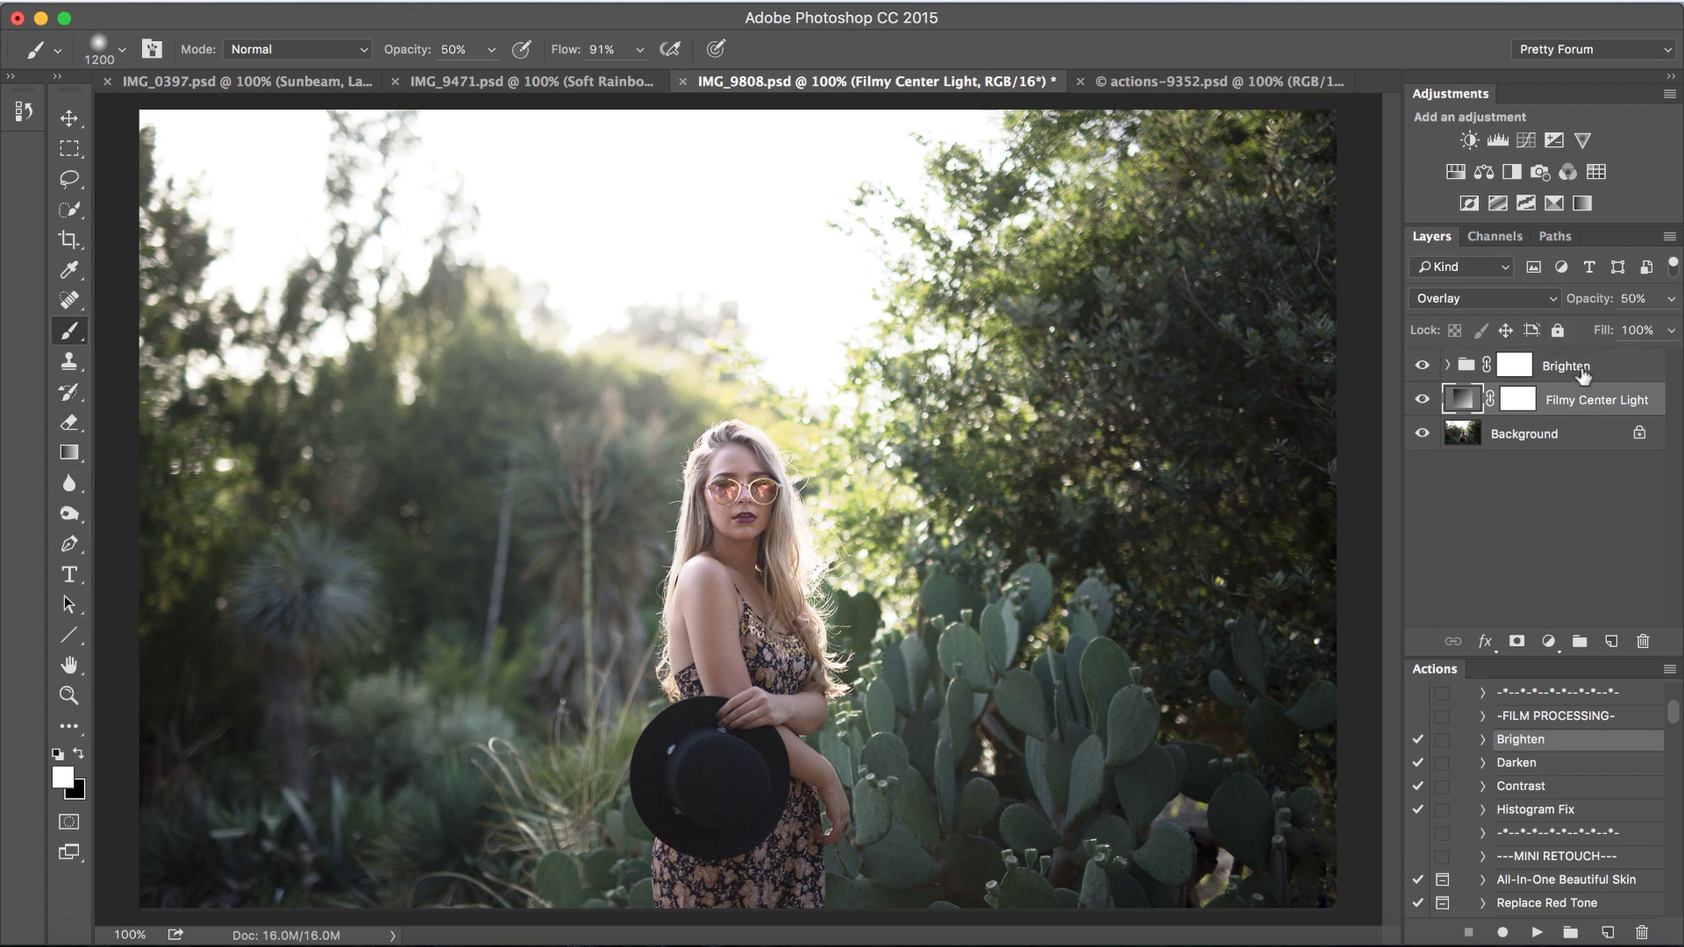
- Run the Filmy Color action above the Brighten group and reduce the Filmy Color group's opacity to 23%
click(1583, 375)
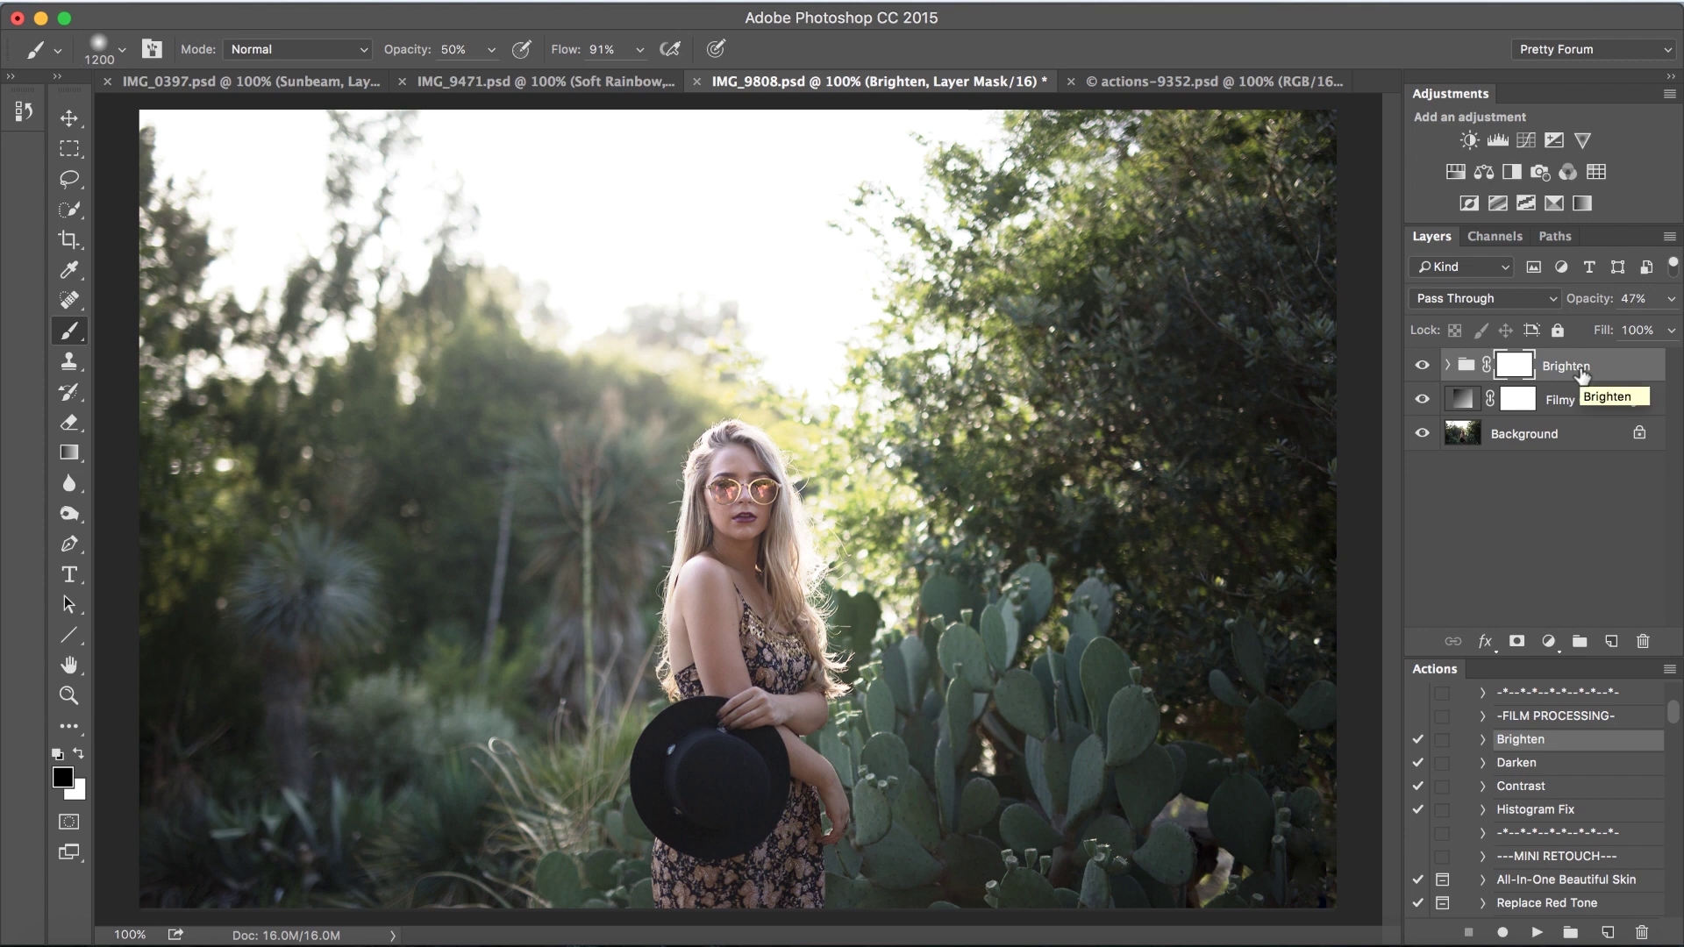
scroll(1541, 828, down, 3)
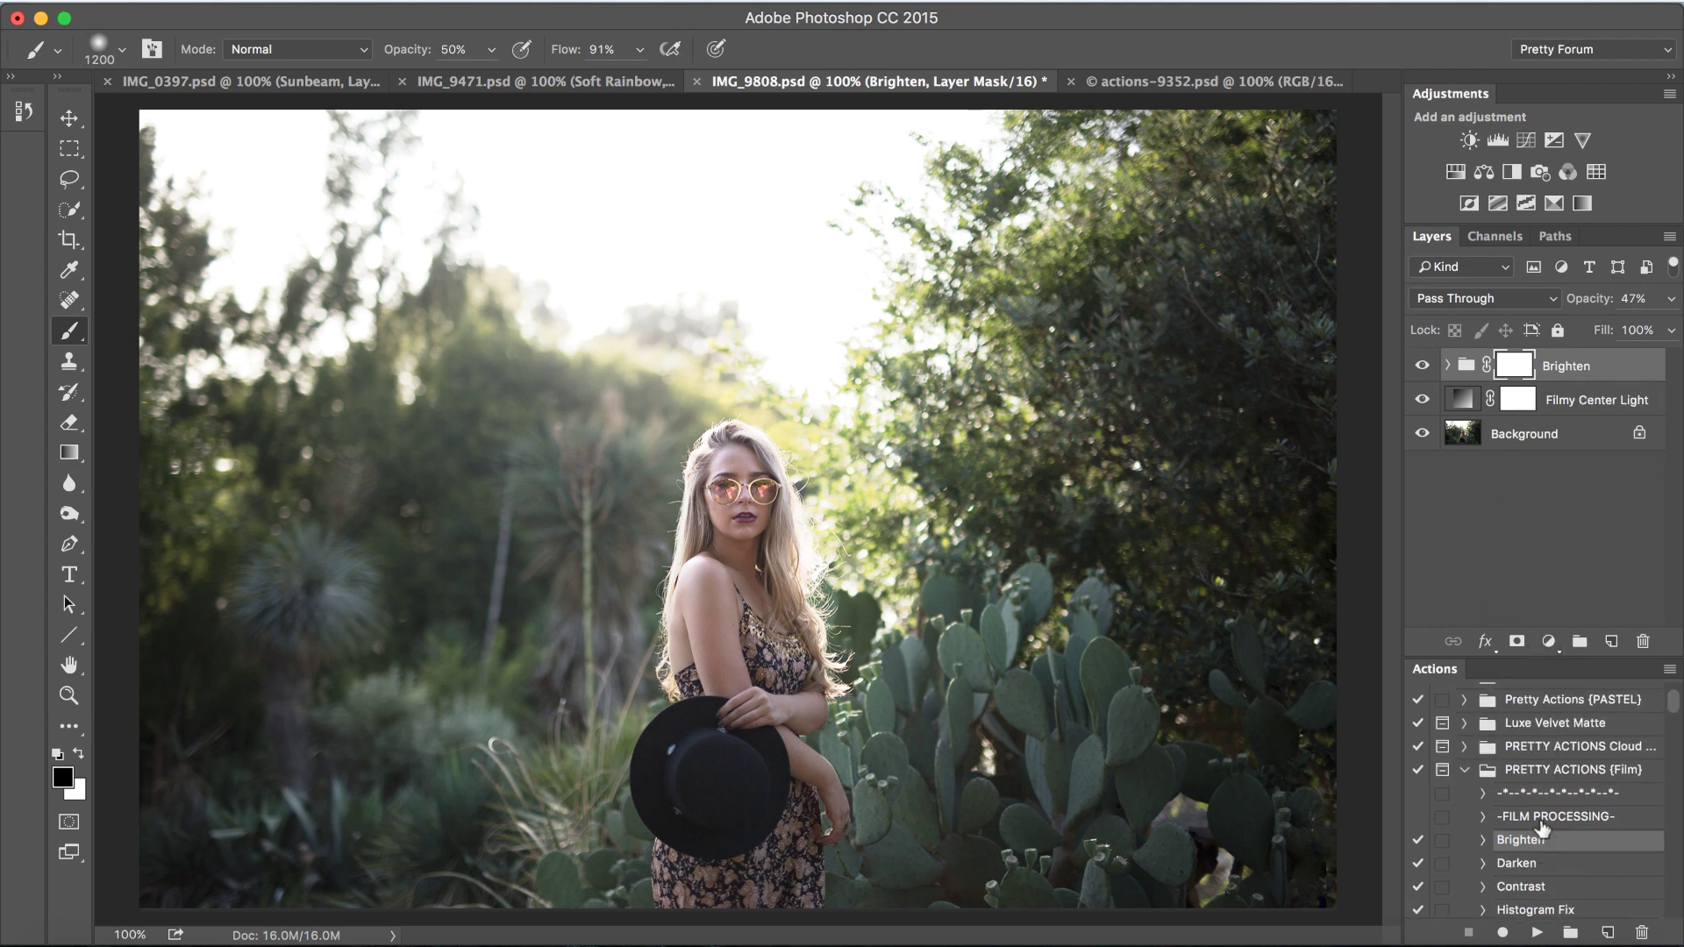
scroll(1542, 826, down, 1)
scroll(1542, 828, down, 3)
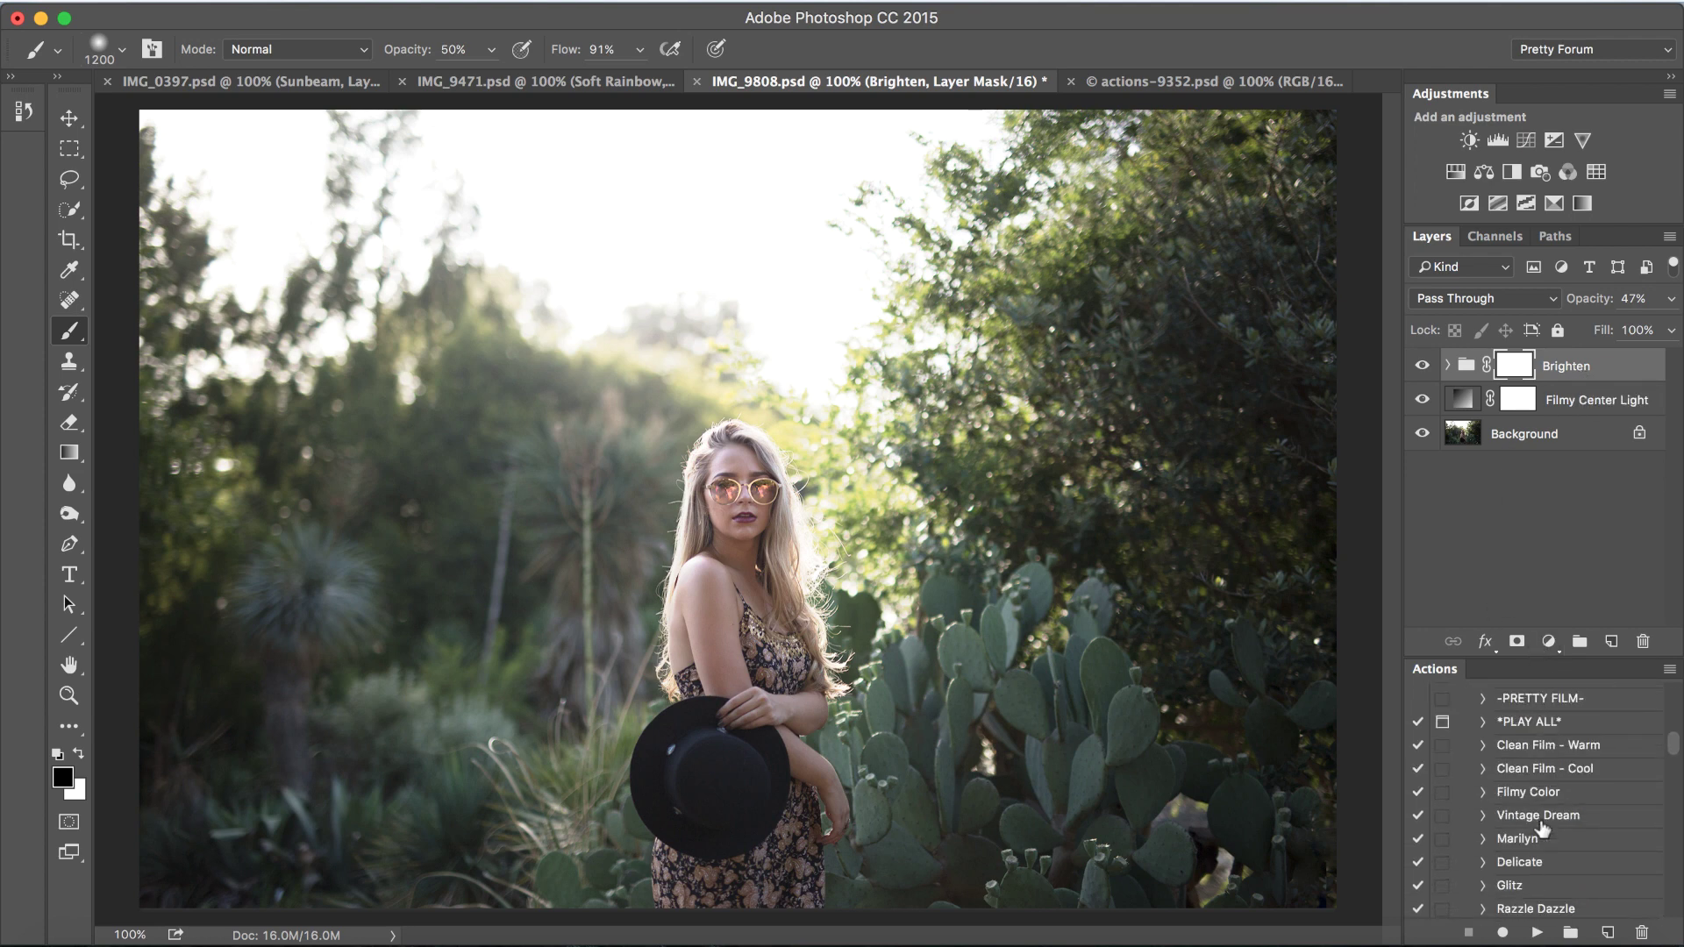
click(1521, 792)
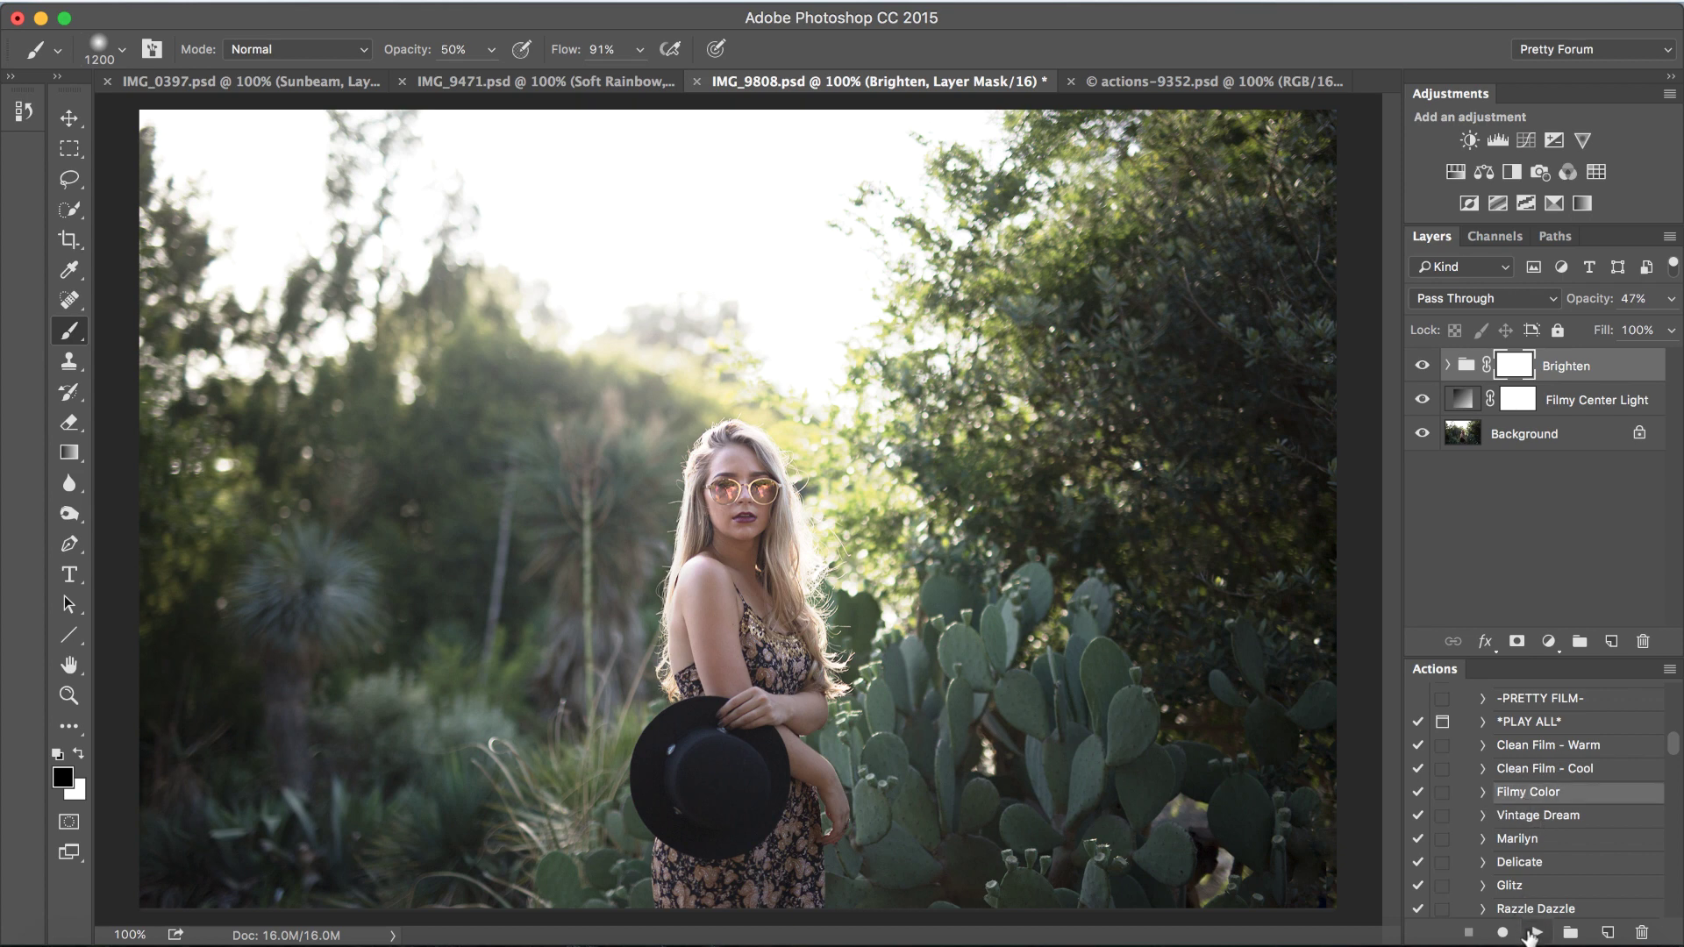
click(1535, 933)
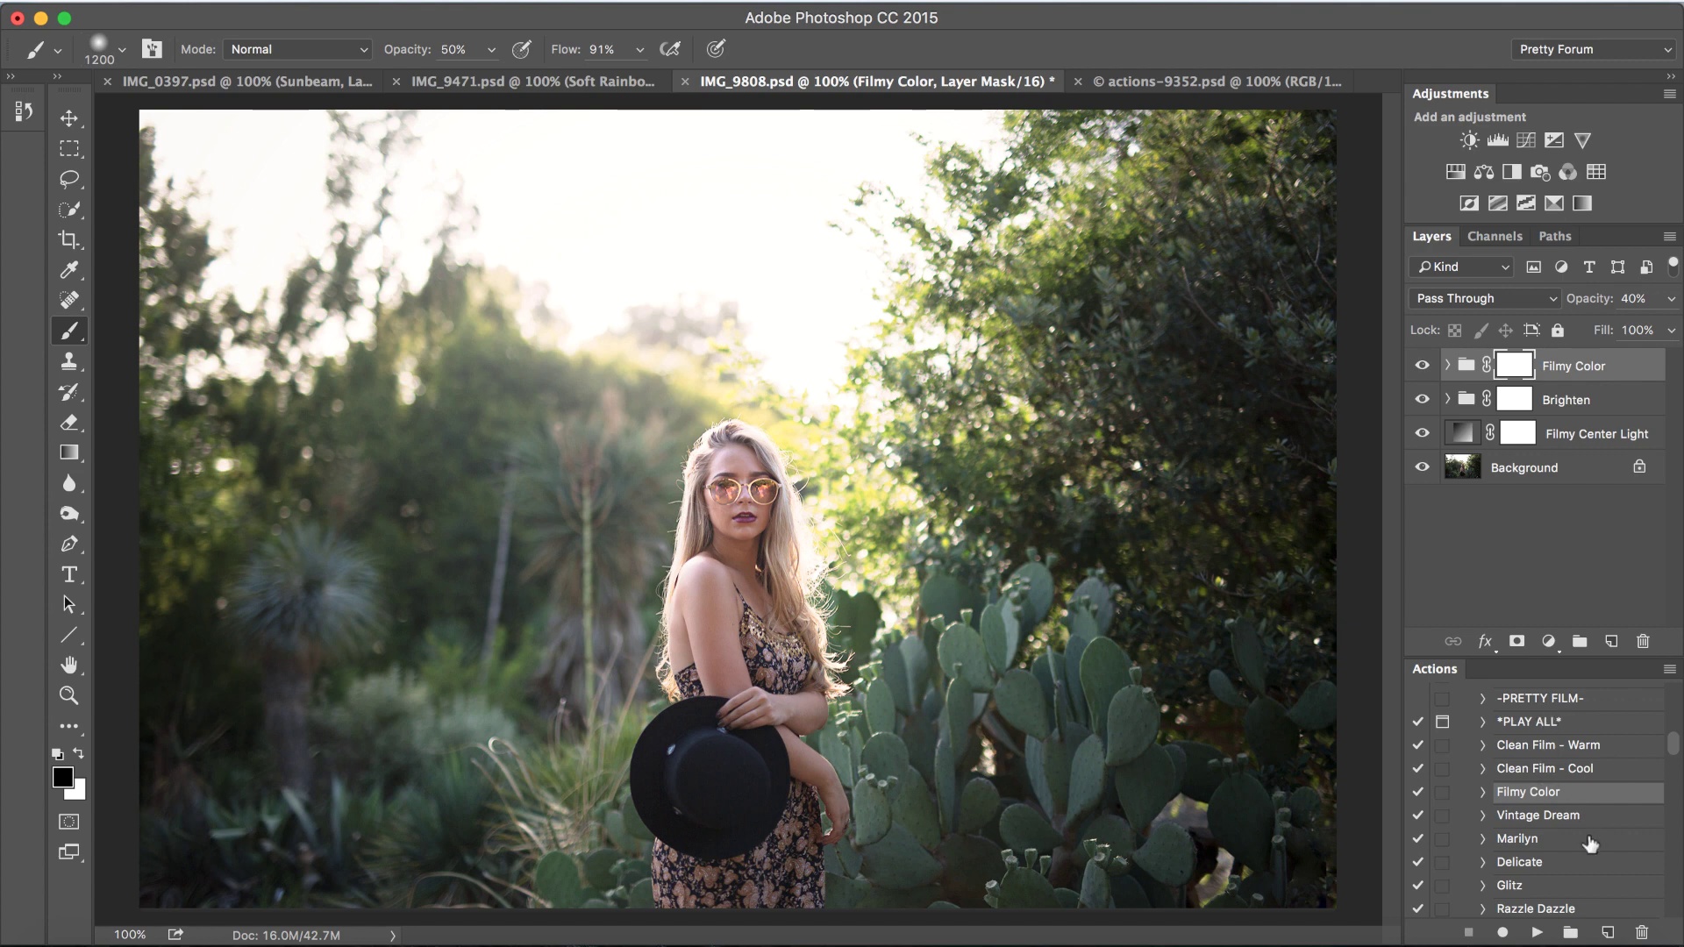
click(1670, 300)
drag(1601, 327, 1584, 332)
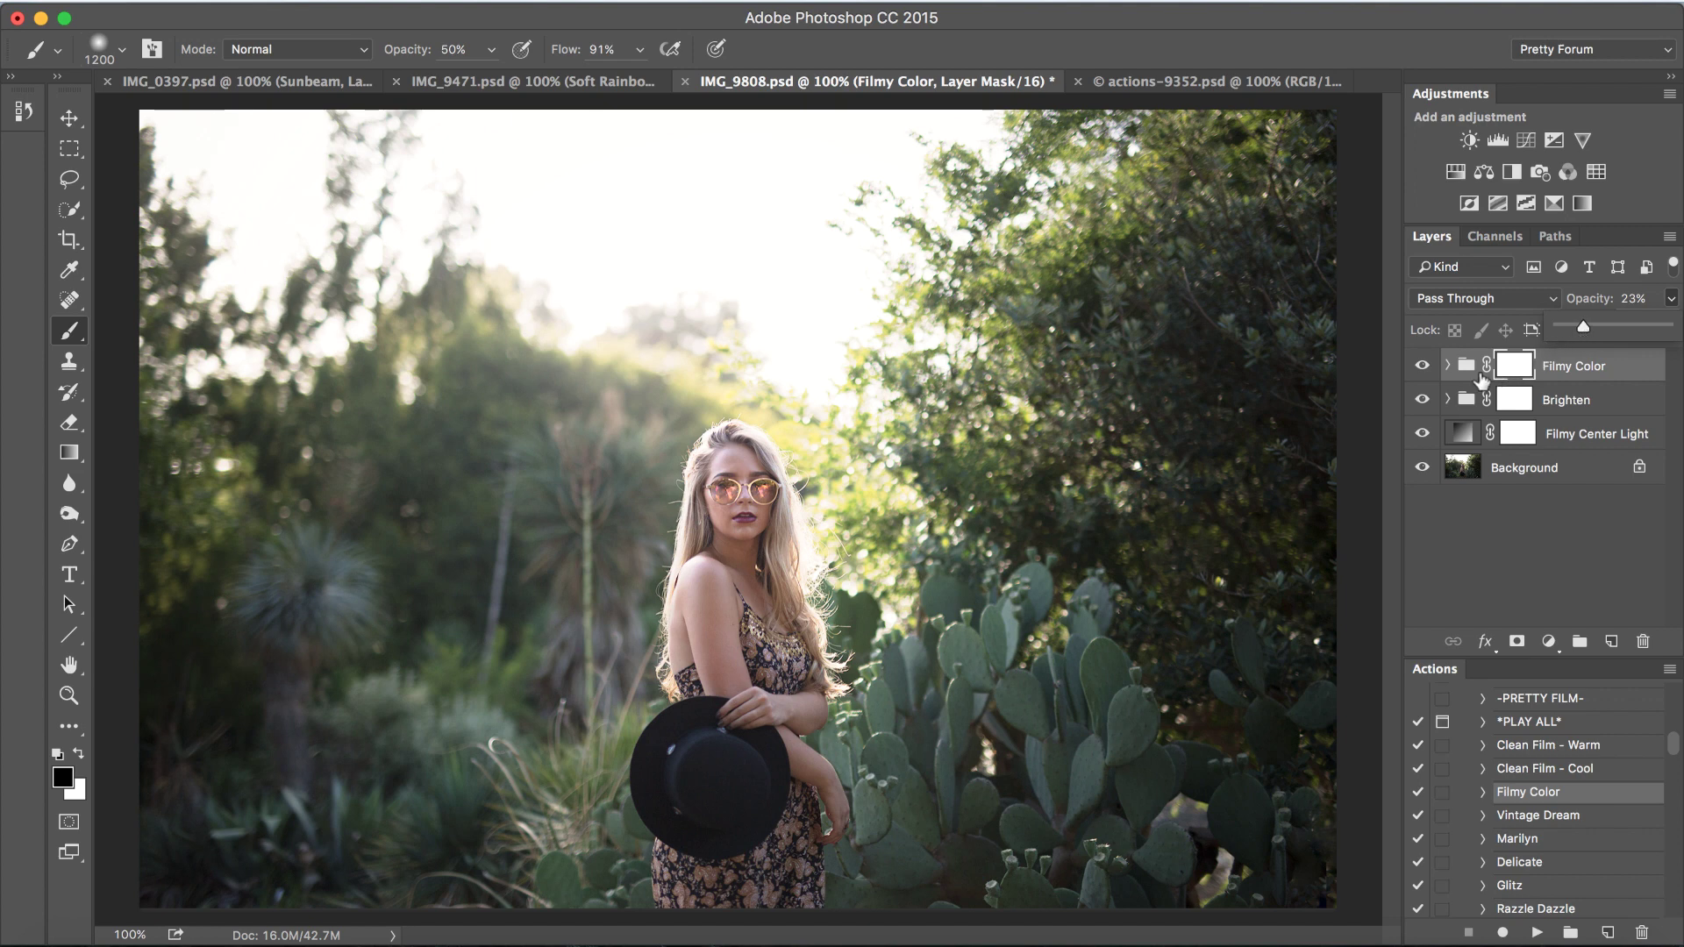
- Examine the layers inside the Filmy Color group, toggle the Sharpen Up layer's visibility, and collapse the group
click(1447, 364)
scroll(1482, 537, down, 3)
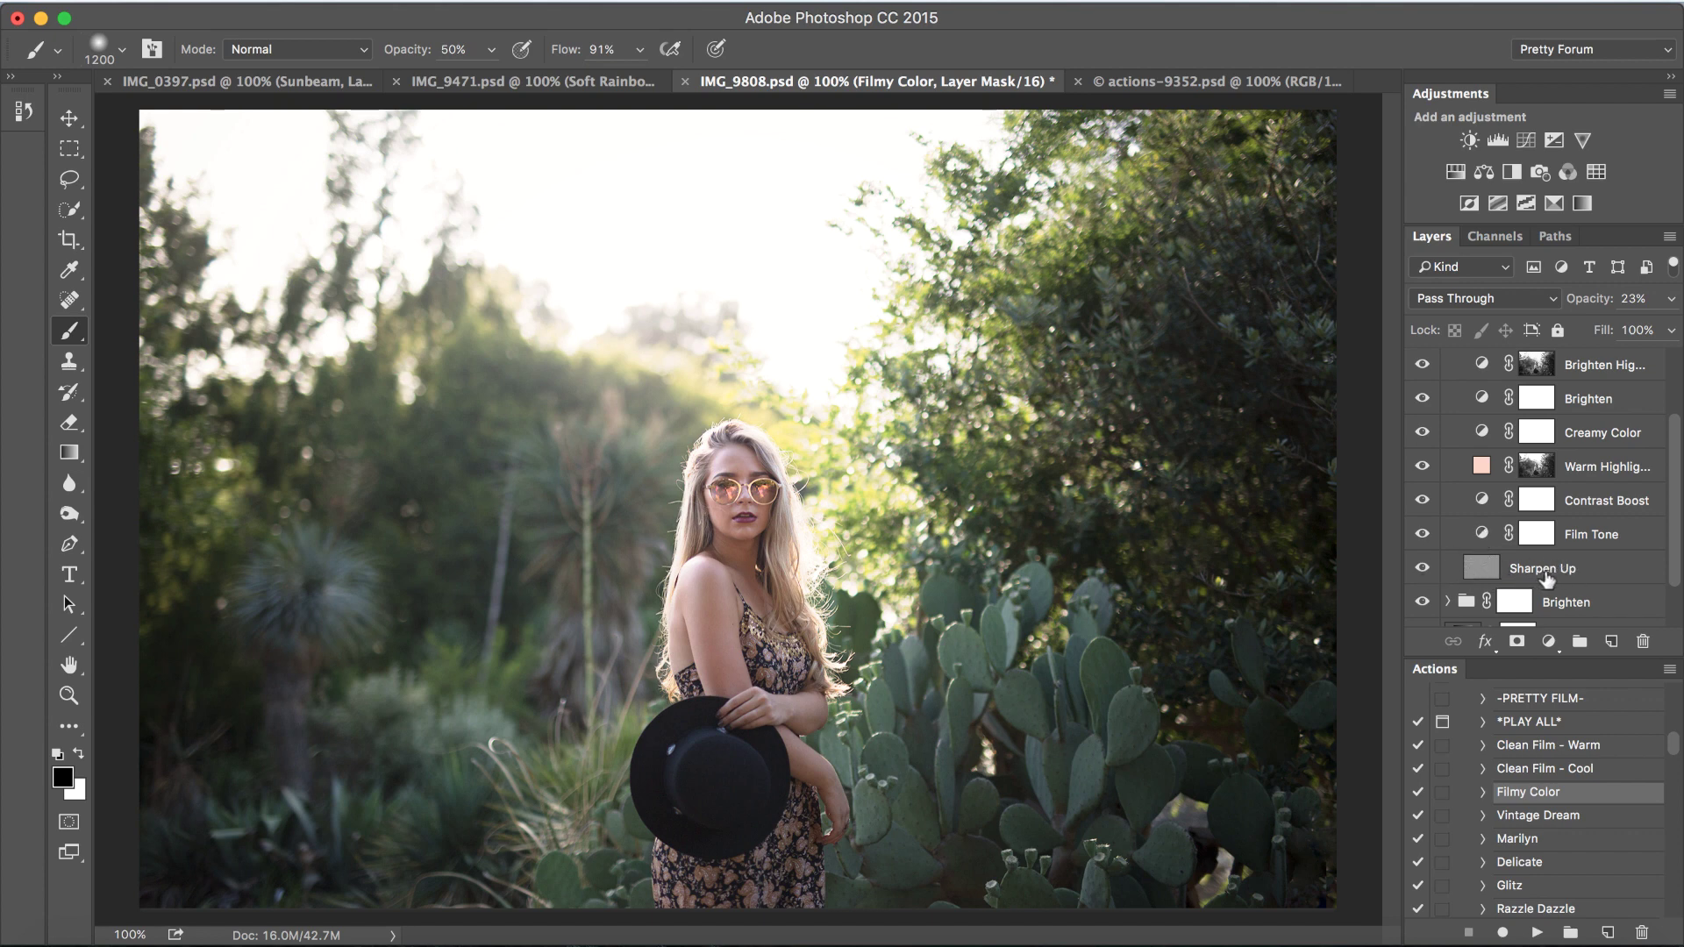
click(1422, 568)
scroll(1603, 495, up, 3)
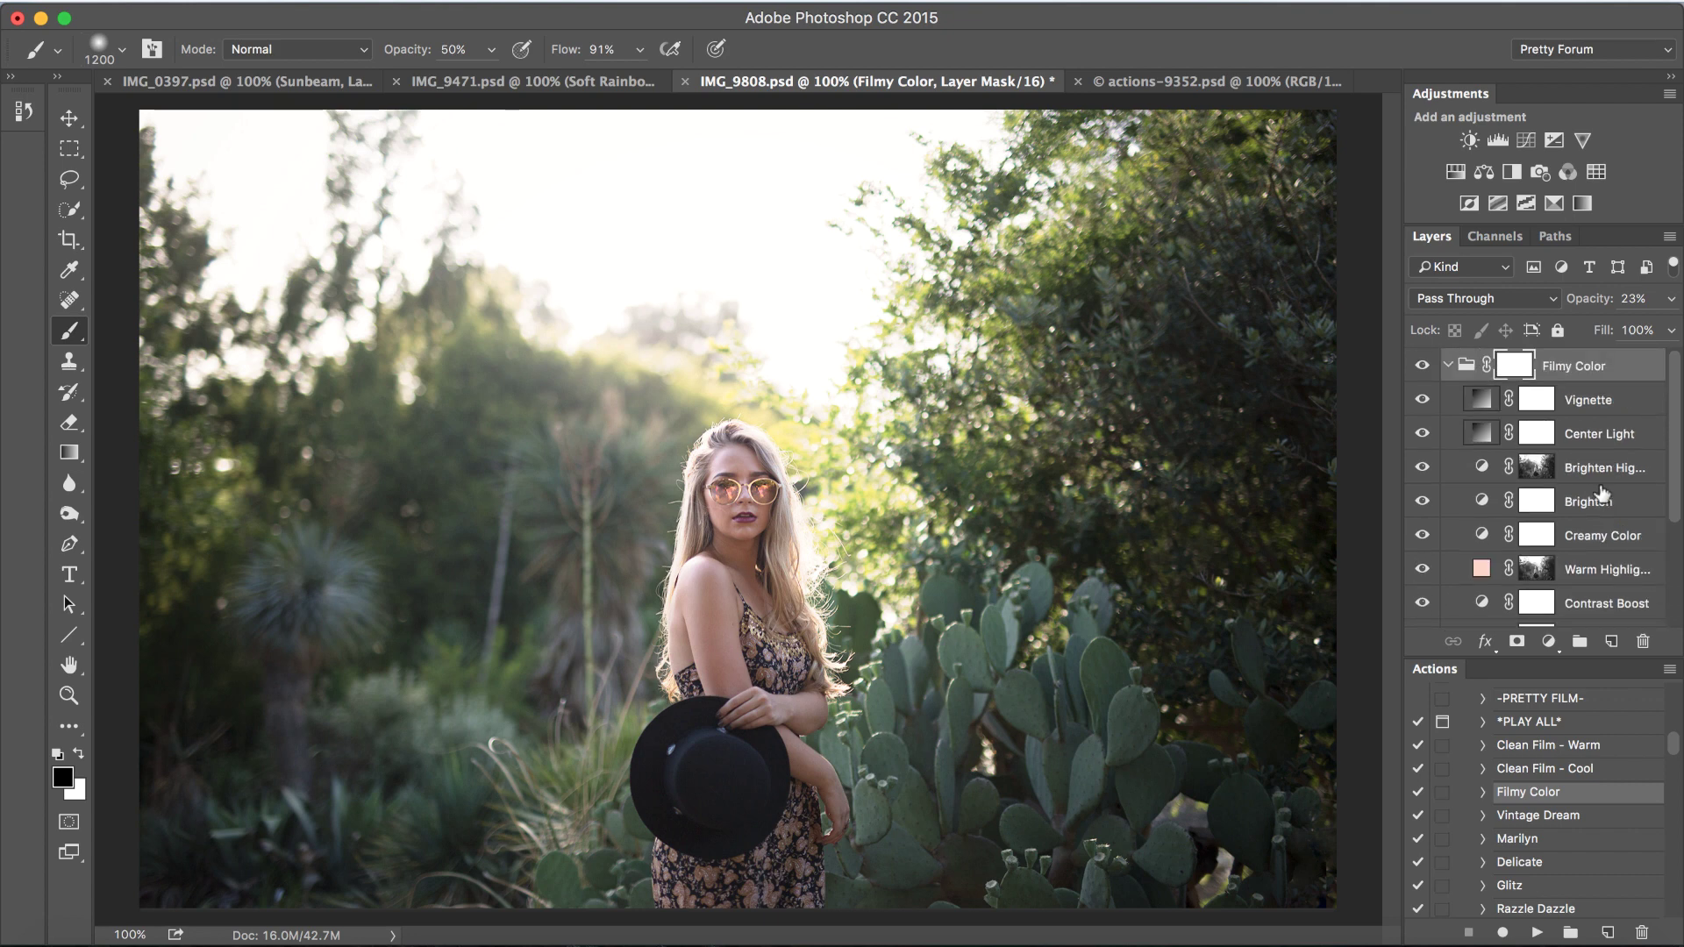
click(1447, 367)
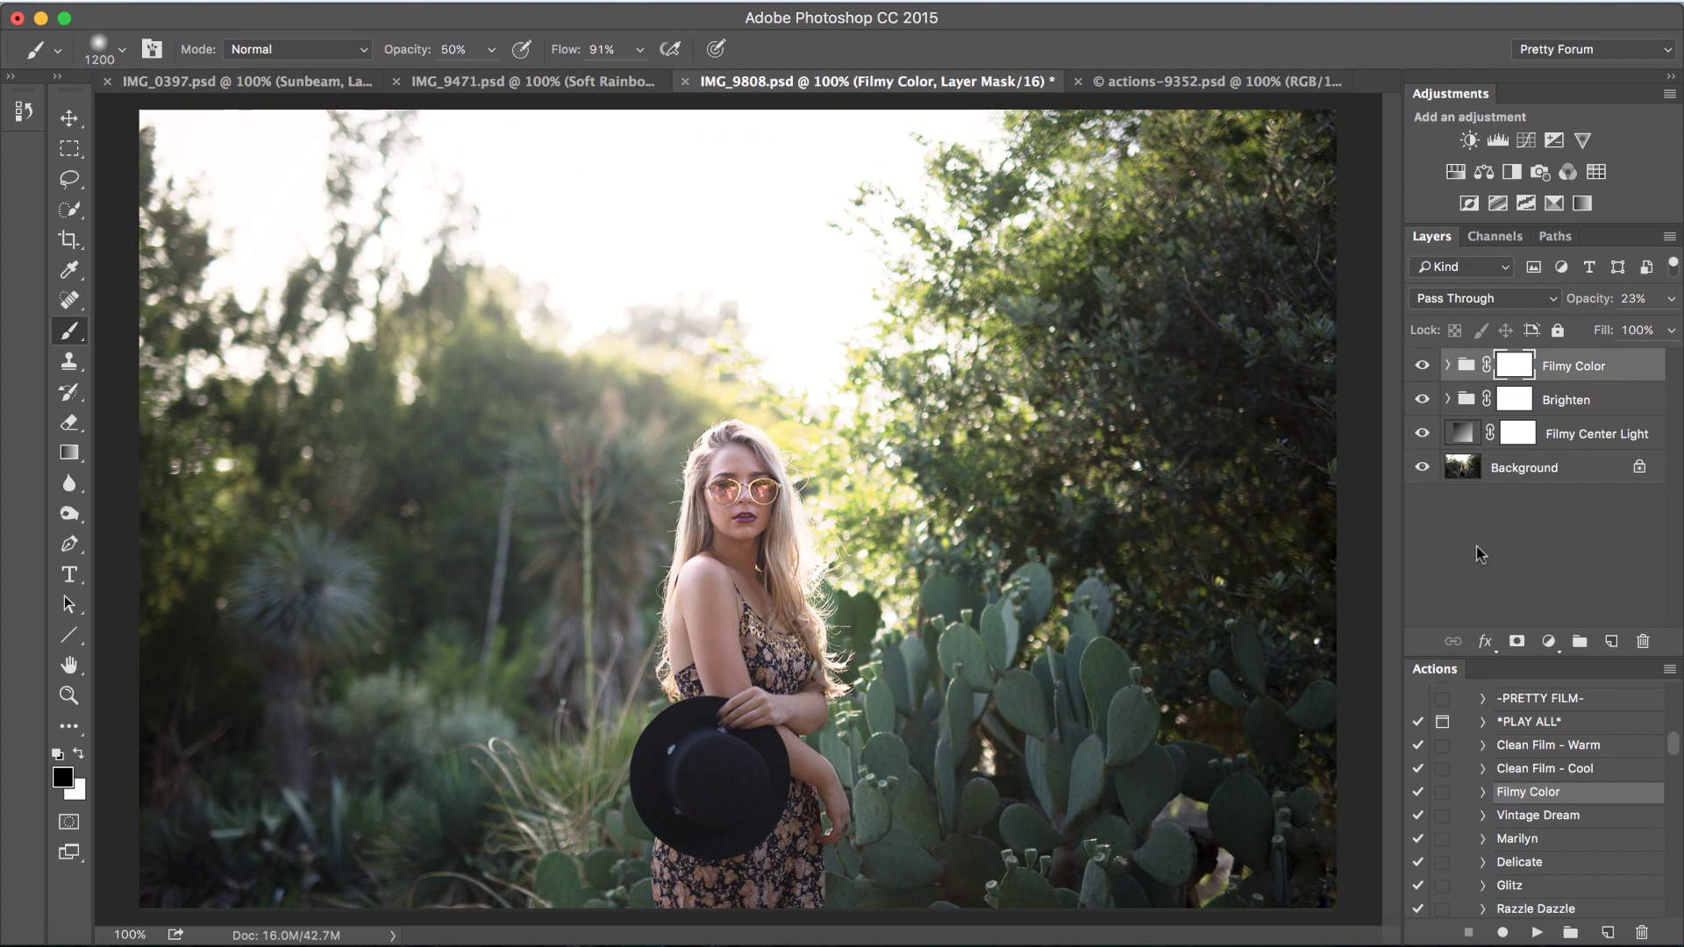
- Run the Clean Film - Warm action above the Filmy Color group and raise the Clean Film - Warm group's opacity to 64%
click(1569, 751)
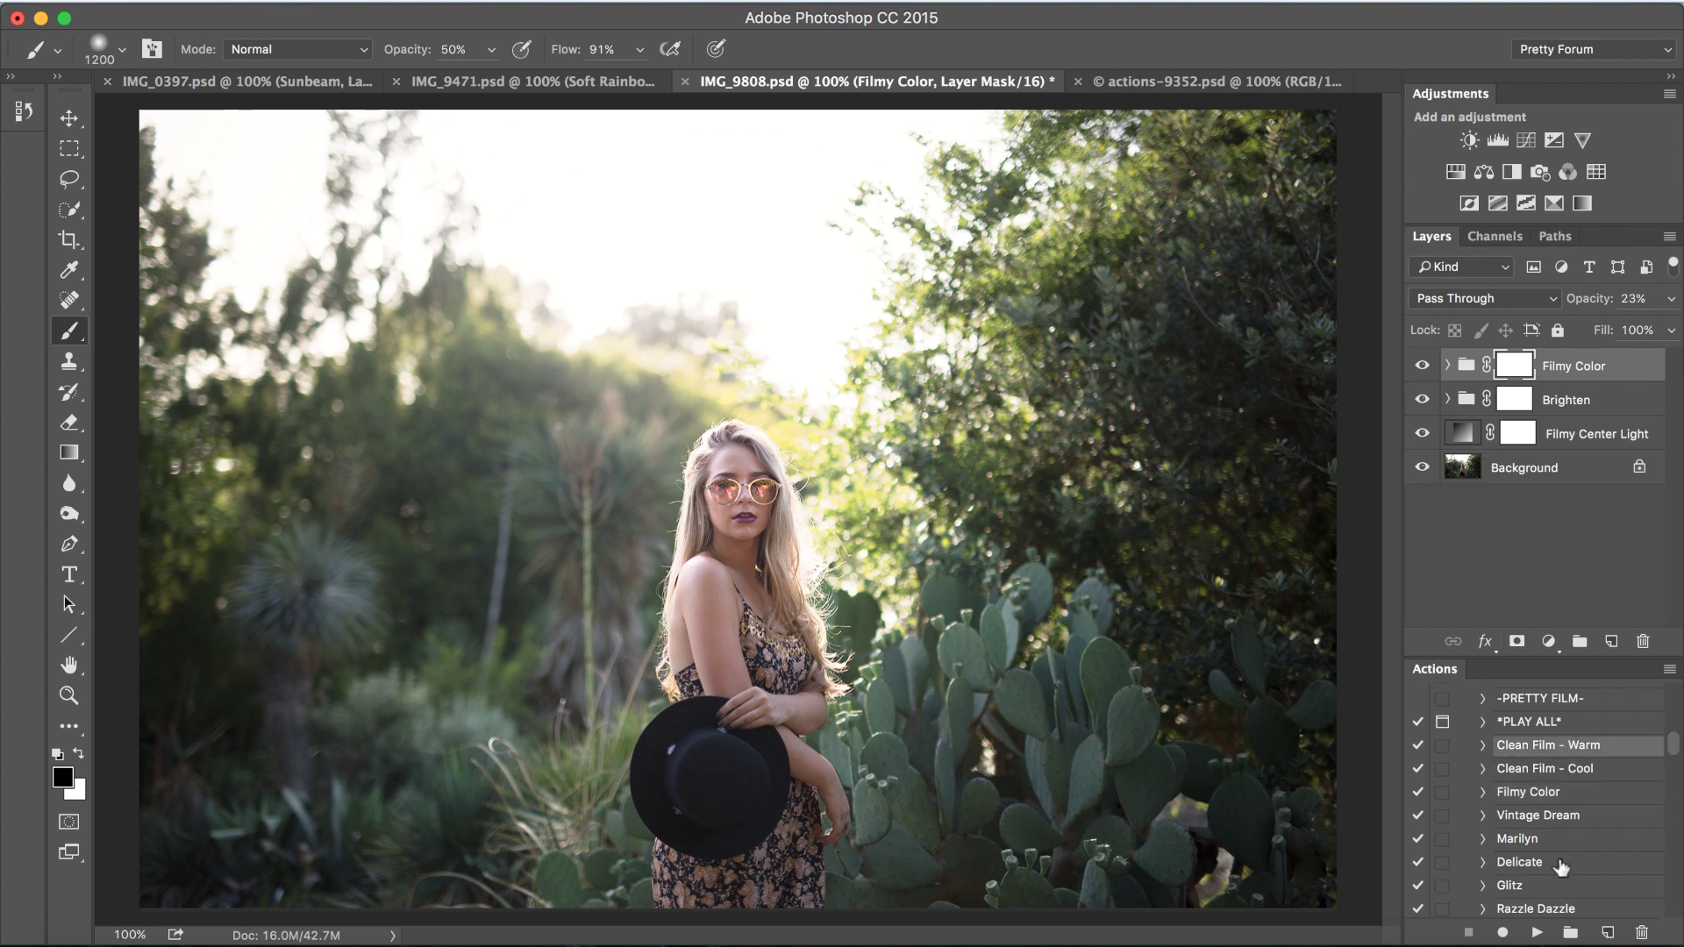
click(1536, 932)
click(1673, 299)
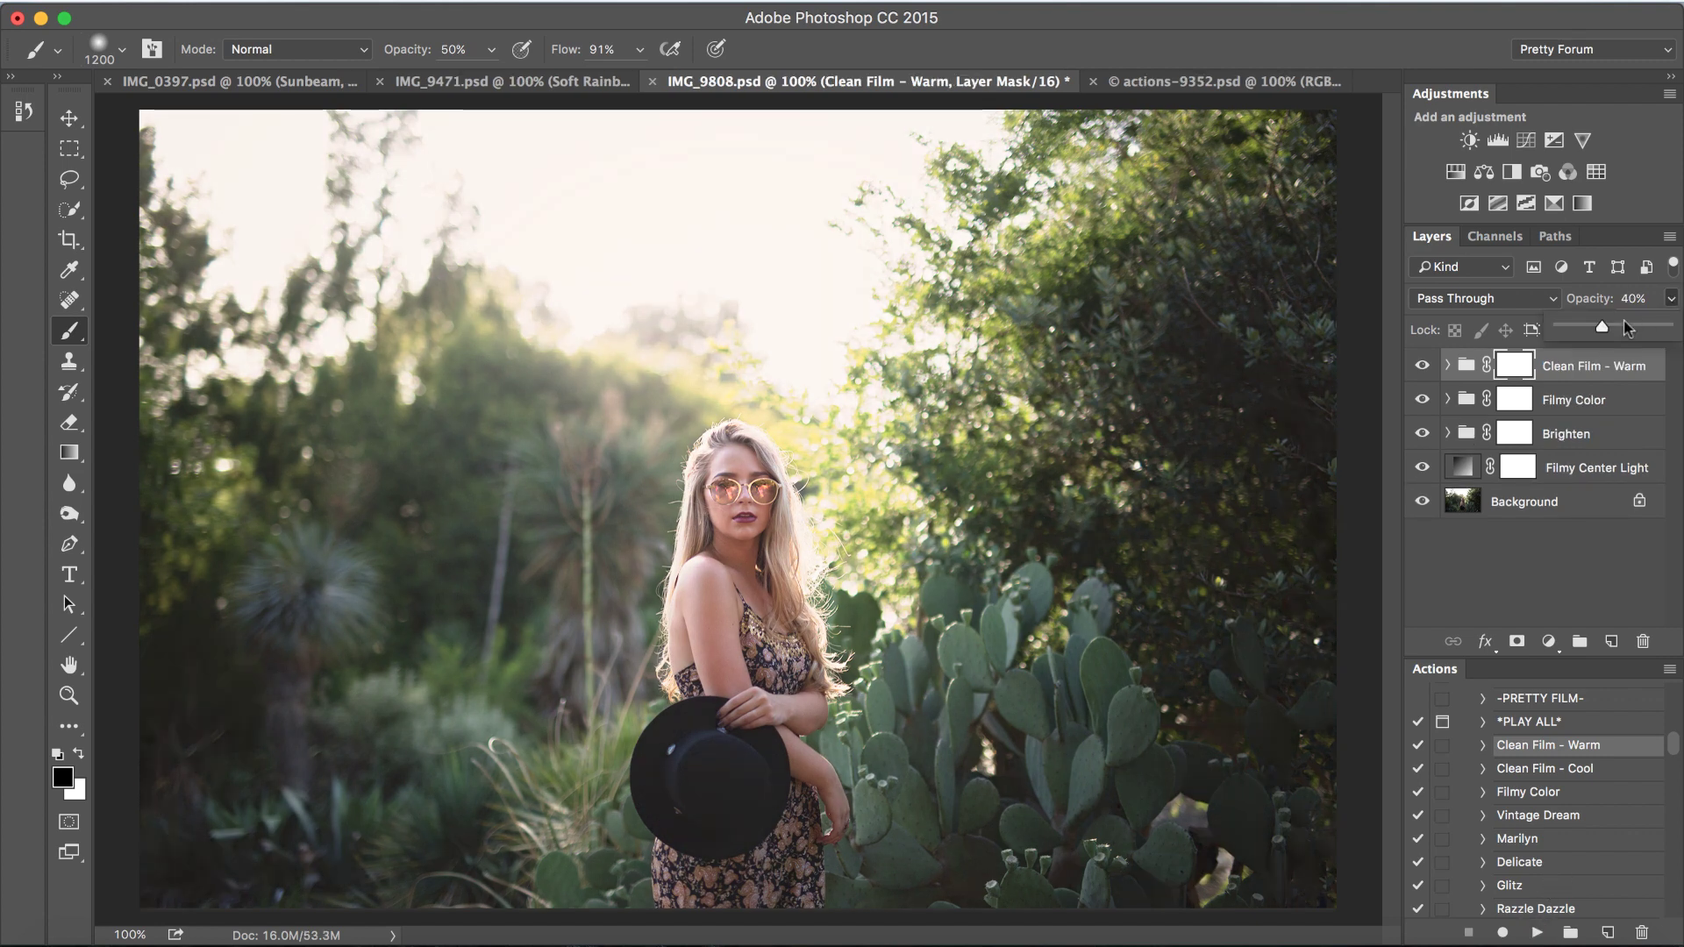
drag(1602, 330, 1626, 329)
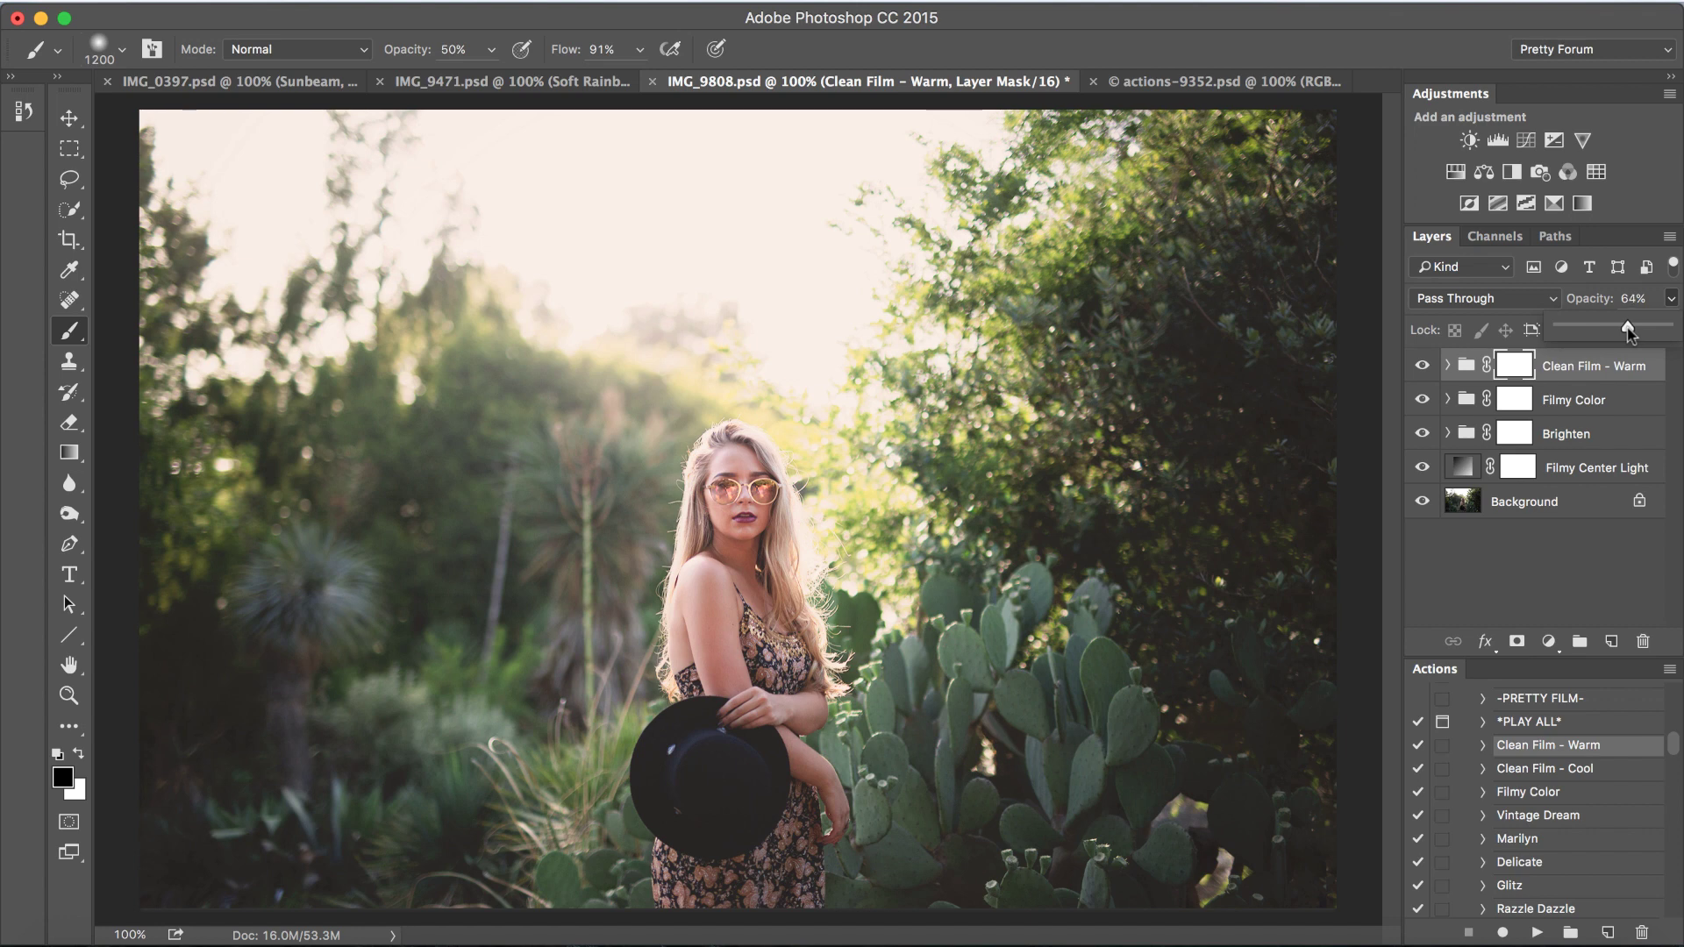
click(1584, 376)
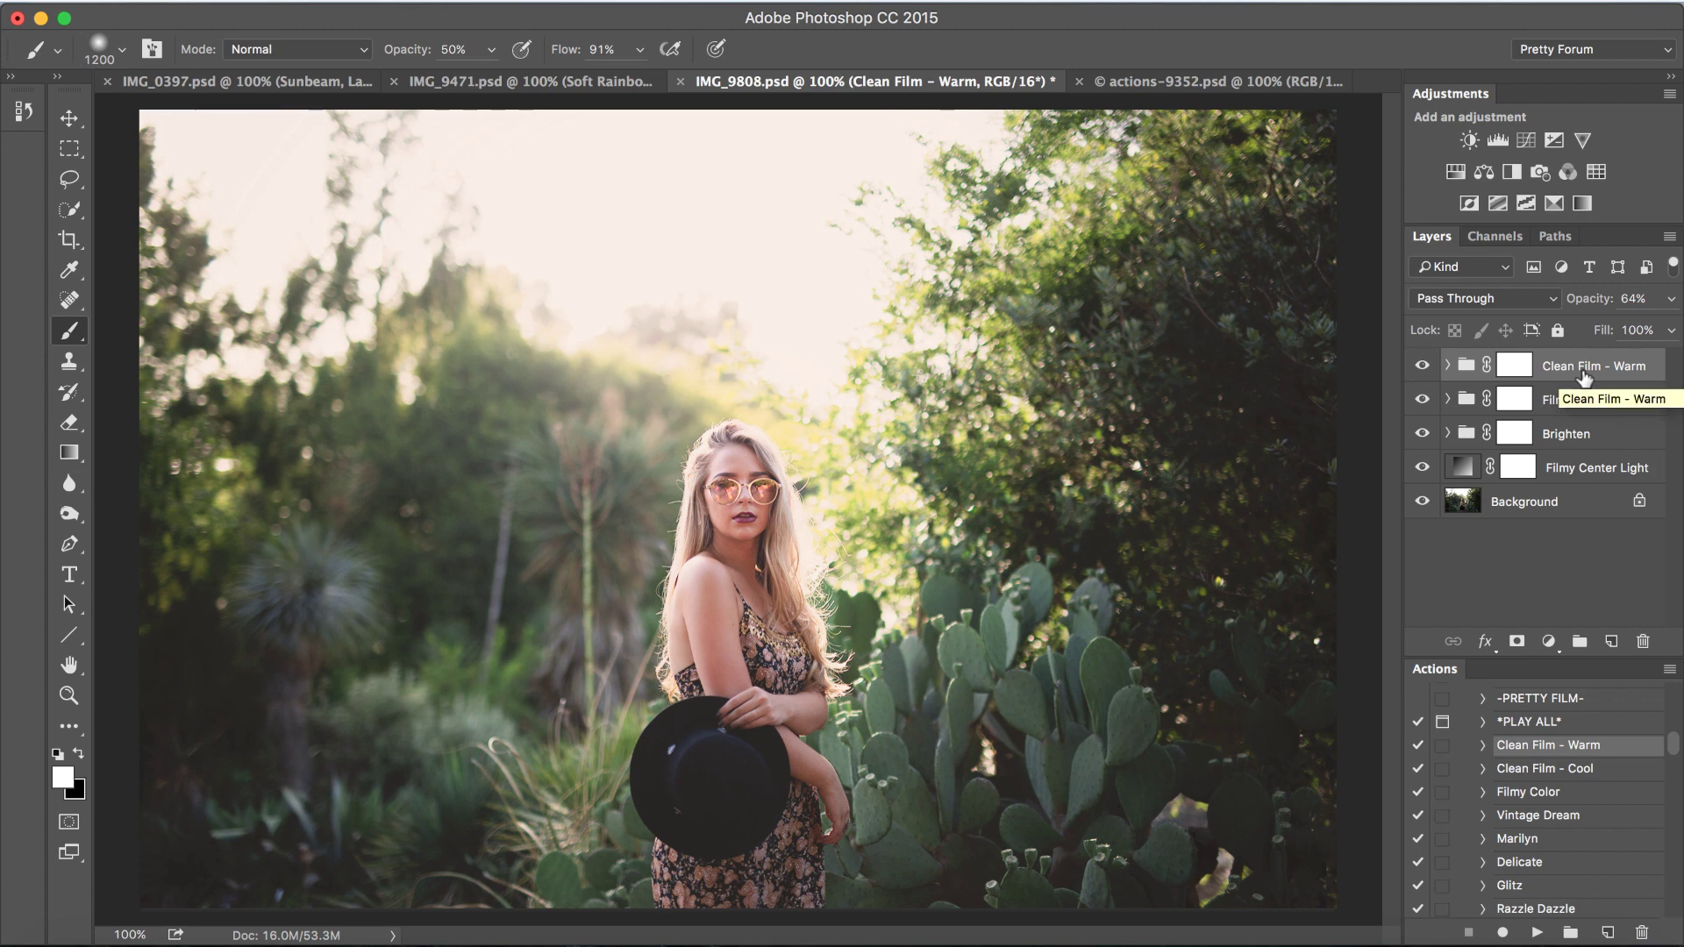
- Make the Filmy Darken layer inside the Clean Film - Warm group visible and fine-tune its opacity
click(1447, 367)
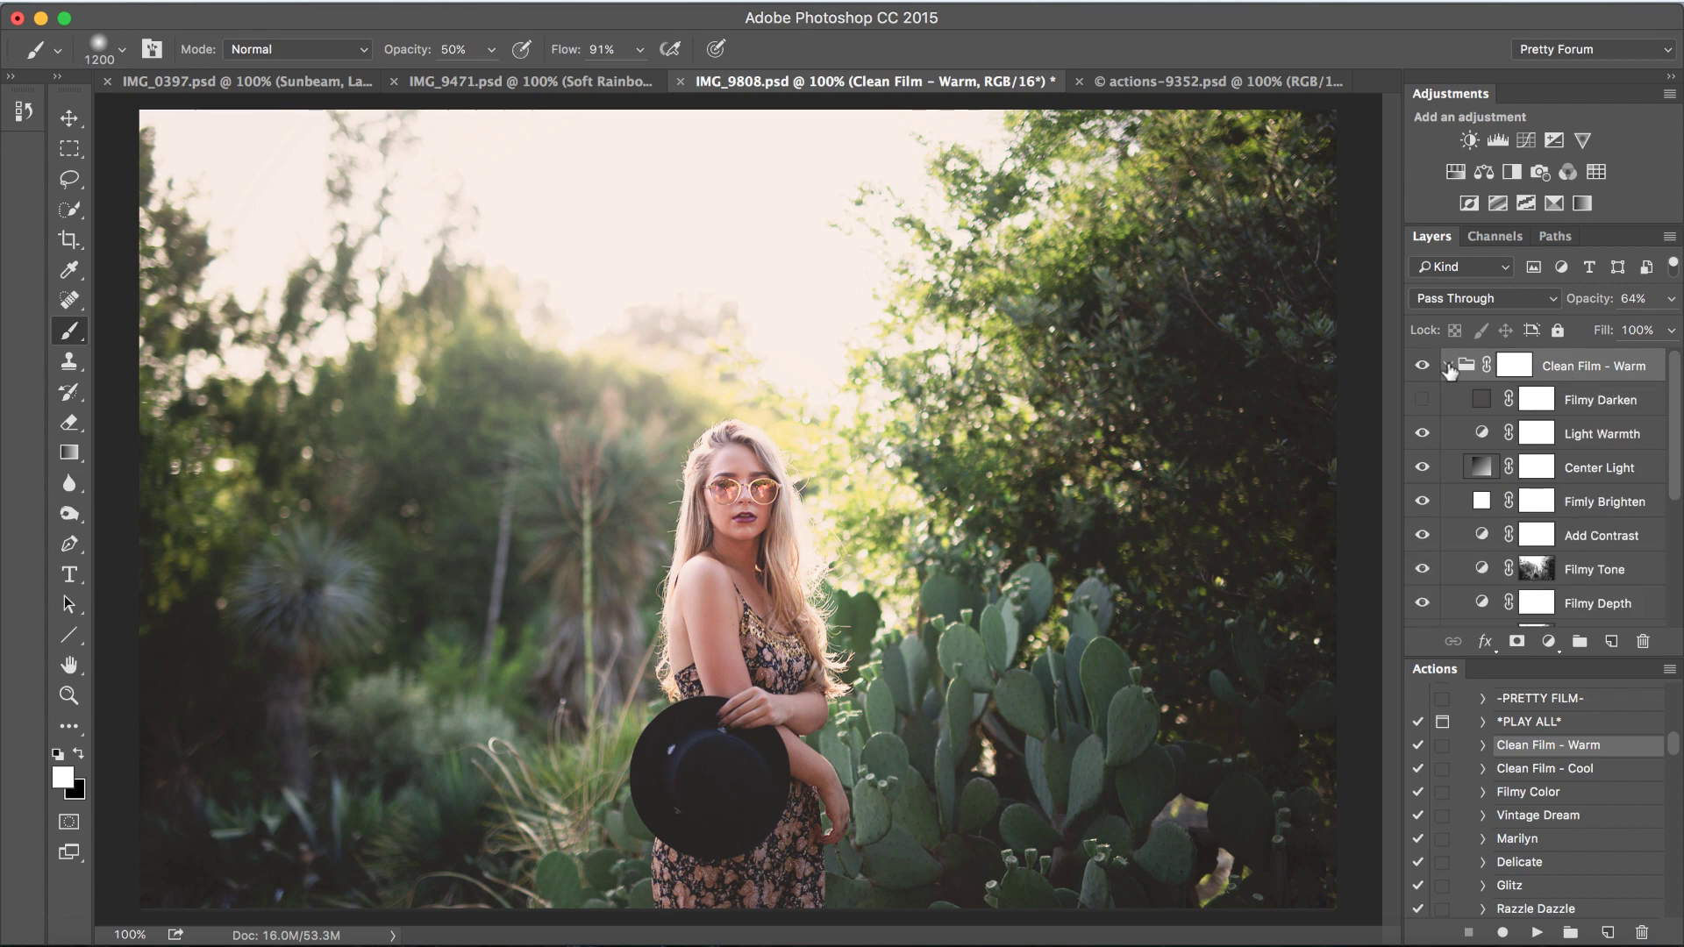
click(1422, 400)
click(1610, 407)
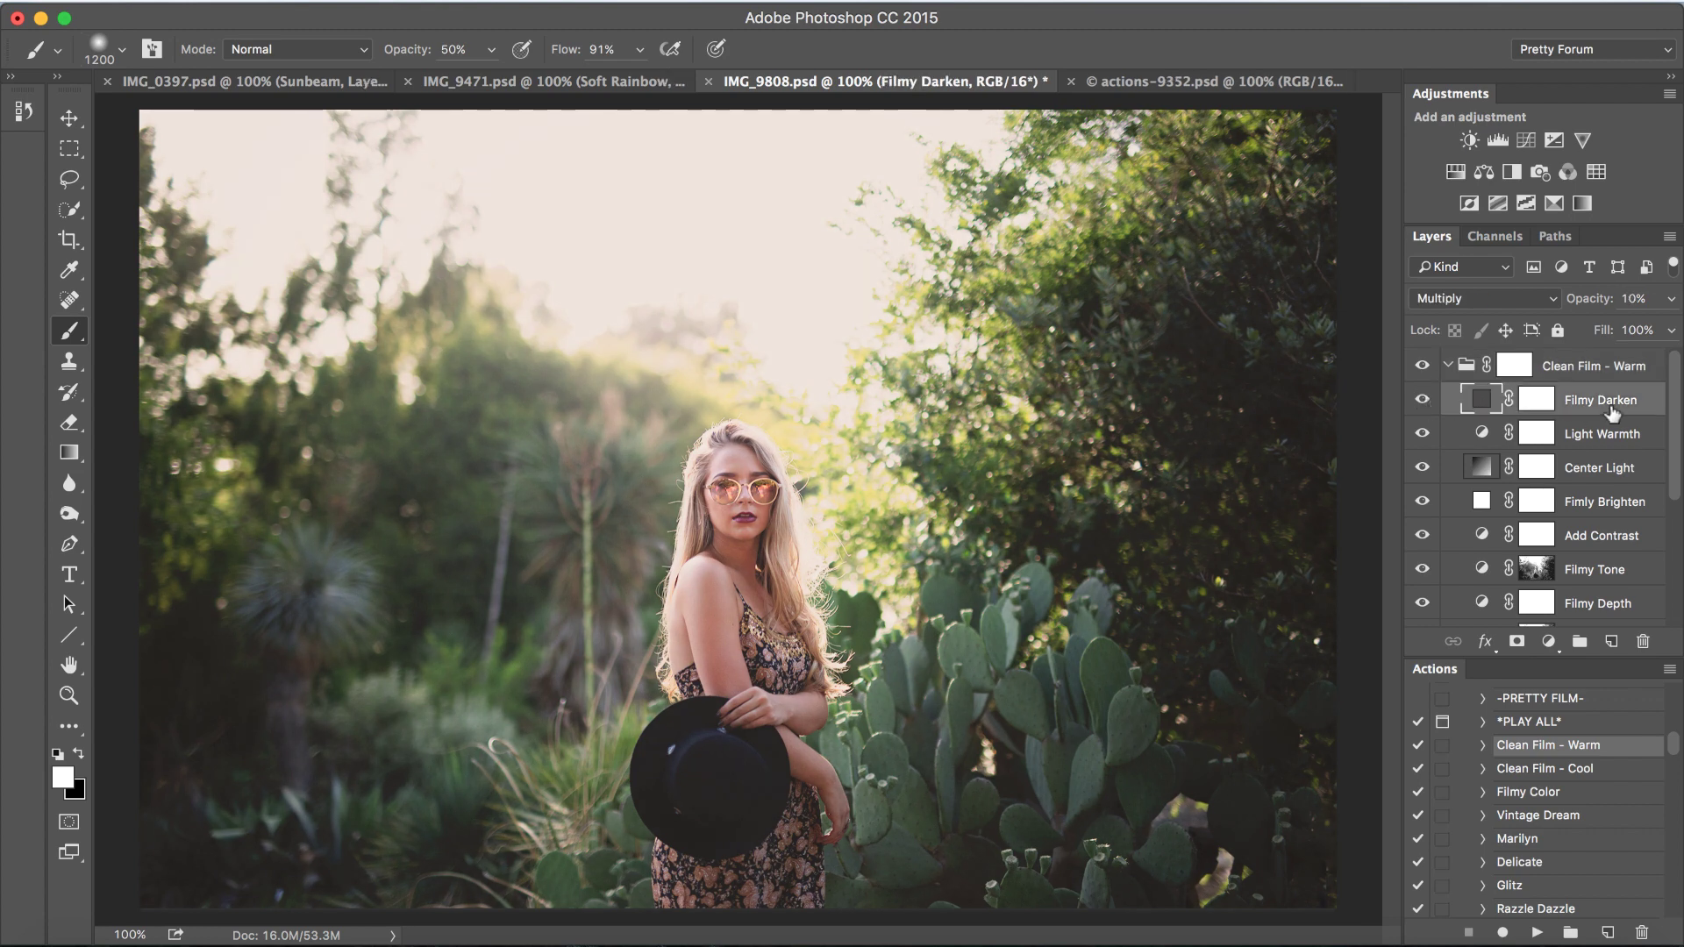
click(1670, 298)
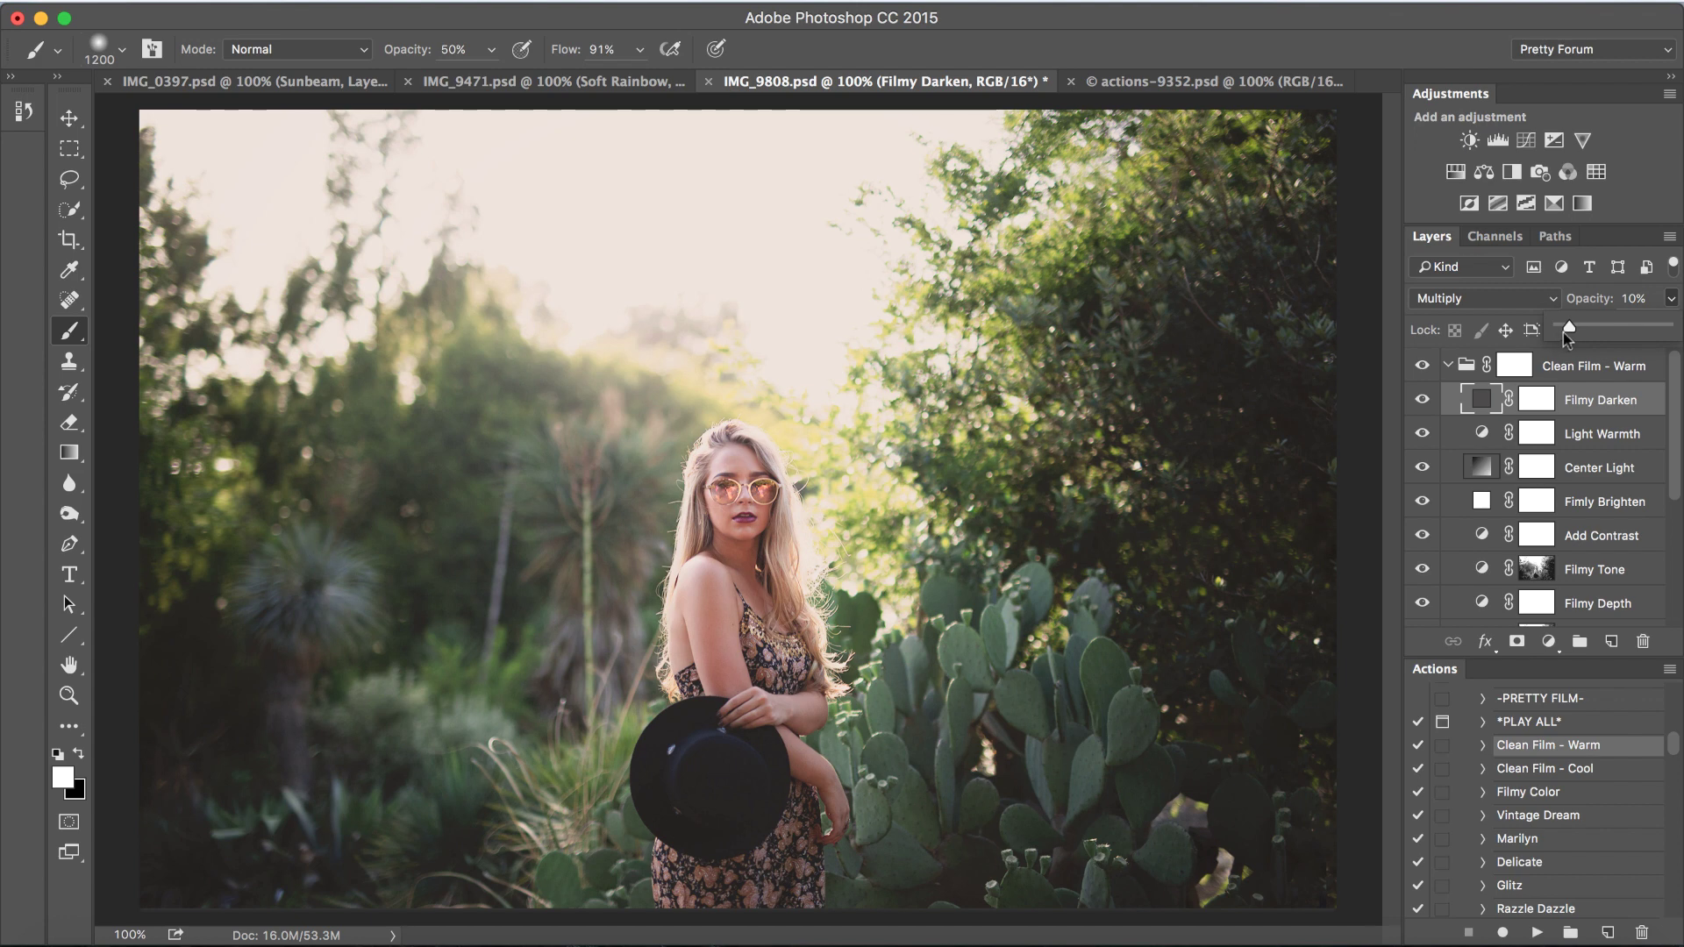
drag(1570, 329, 1565, 329)
- Raise the opacity of the Filmy Depth layer inside the Clean Film - Warm group to 27%
click(1590, 603)
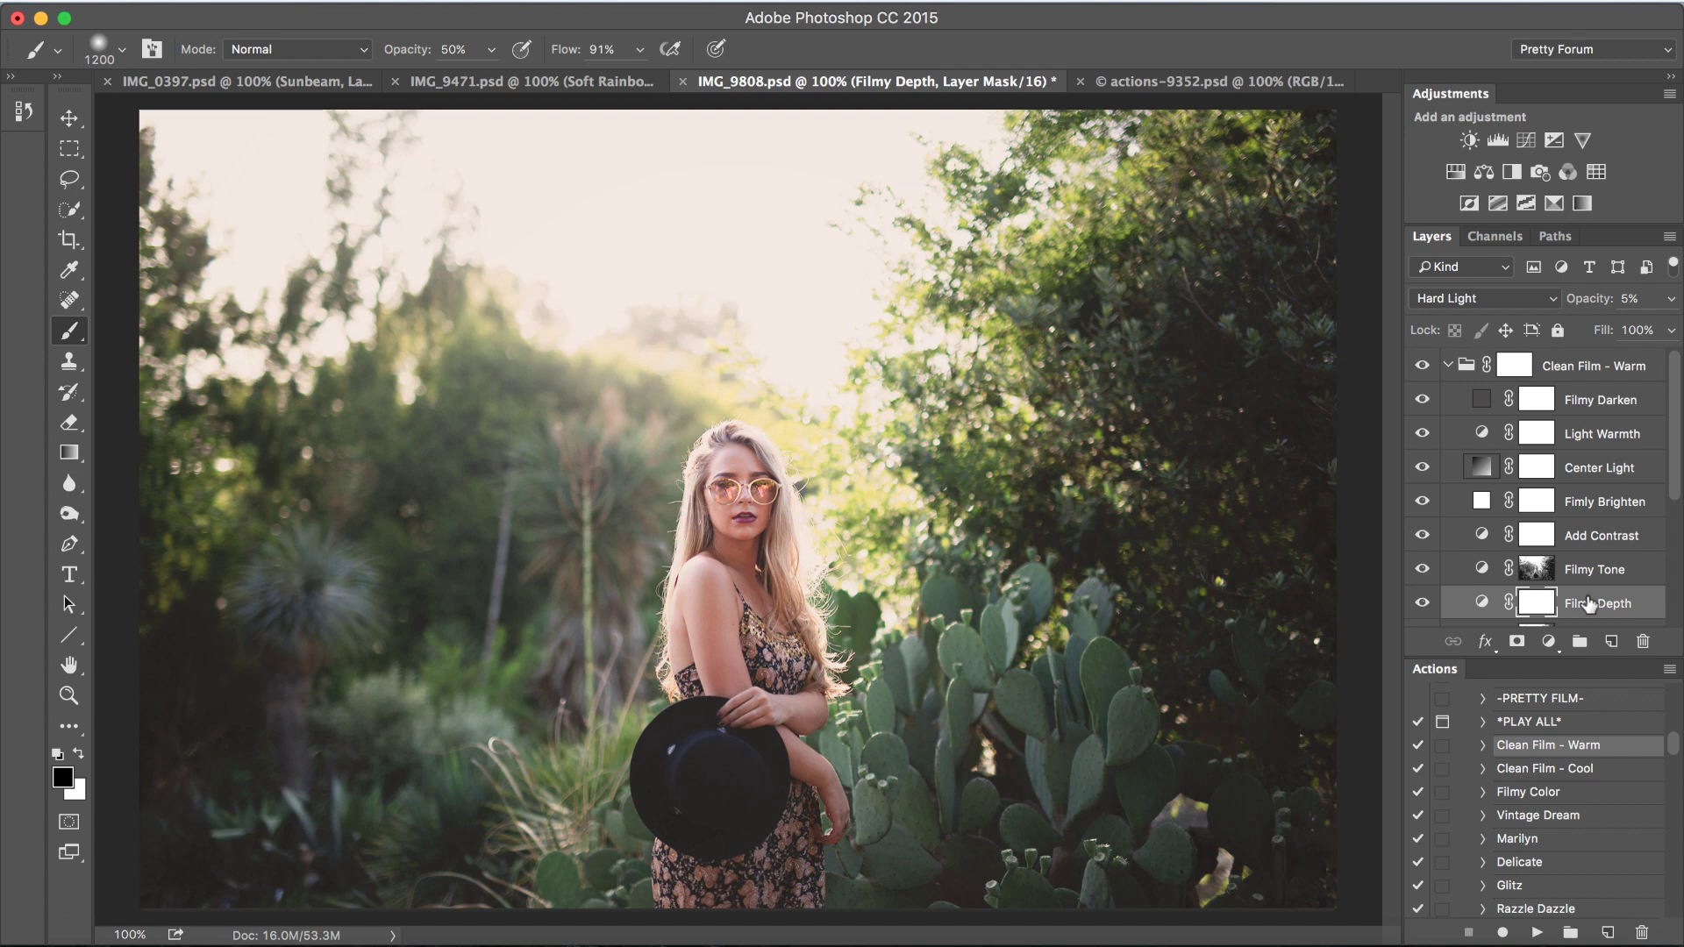
click(1671, 299)
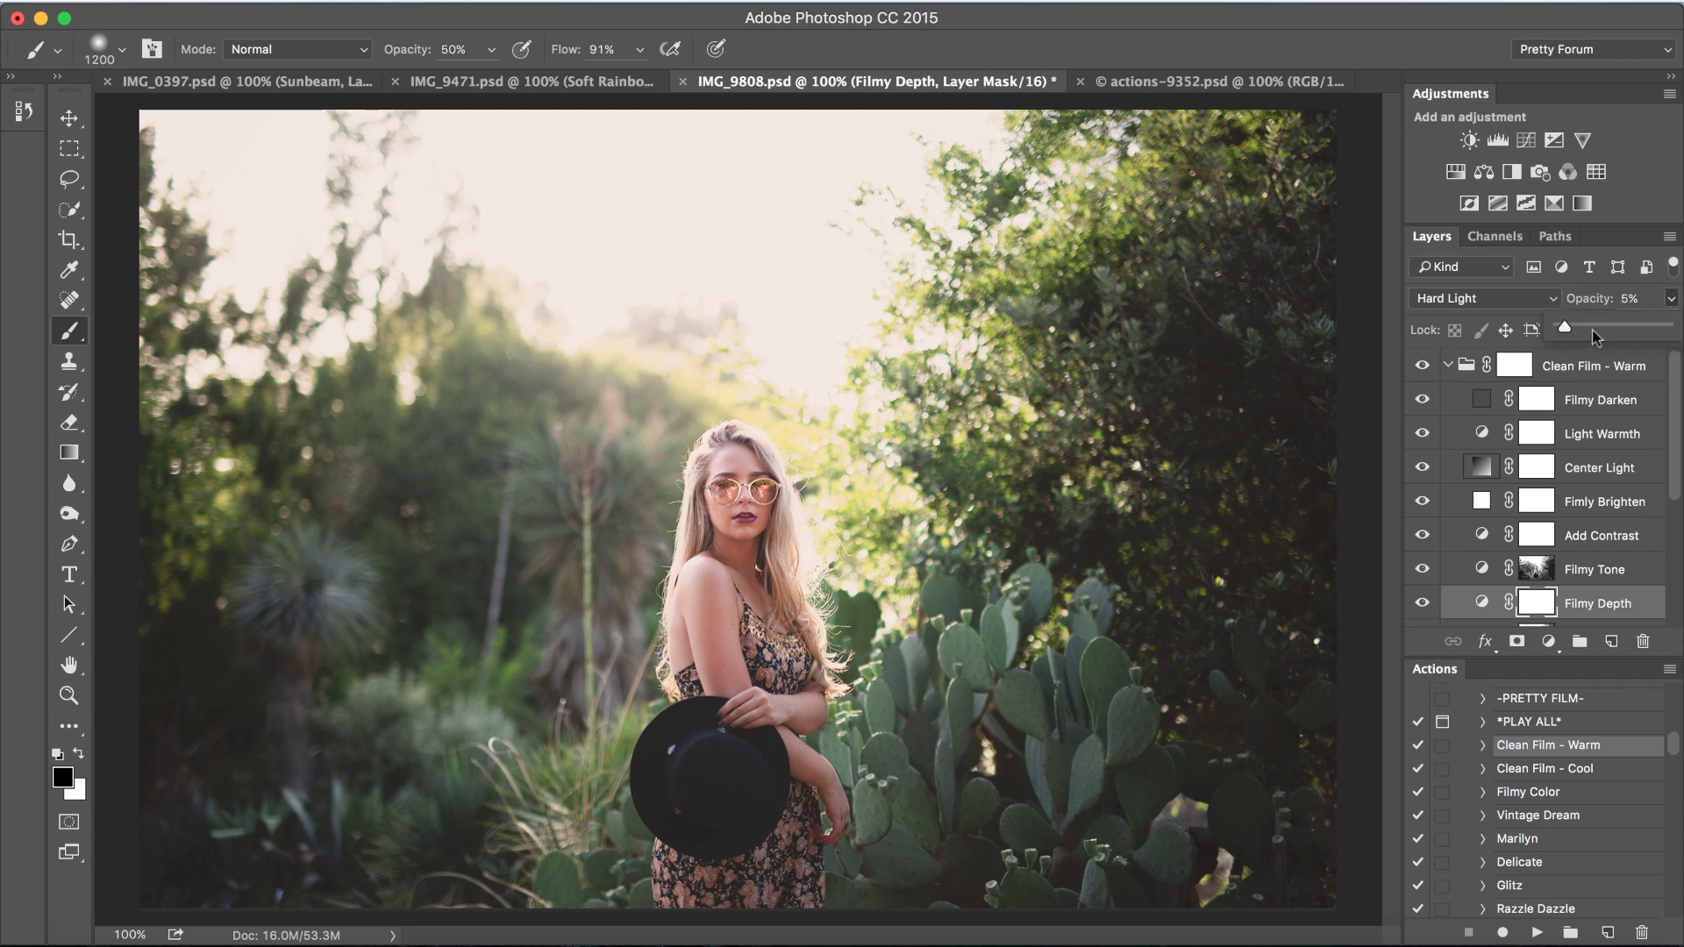
drag(1568, 331, 1584, 328)
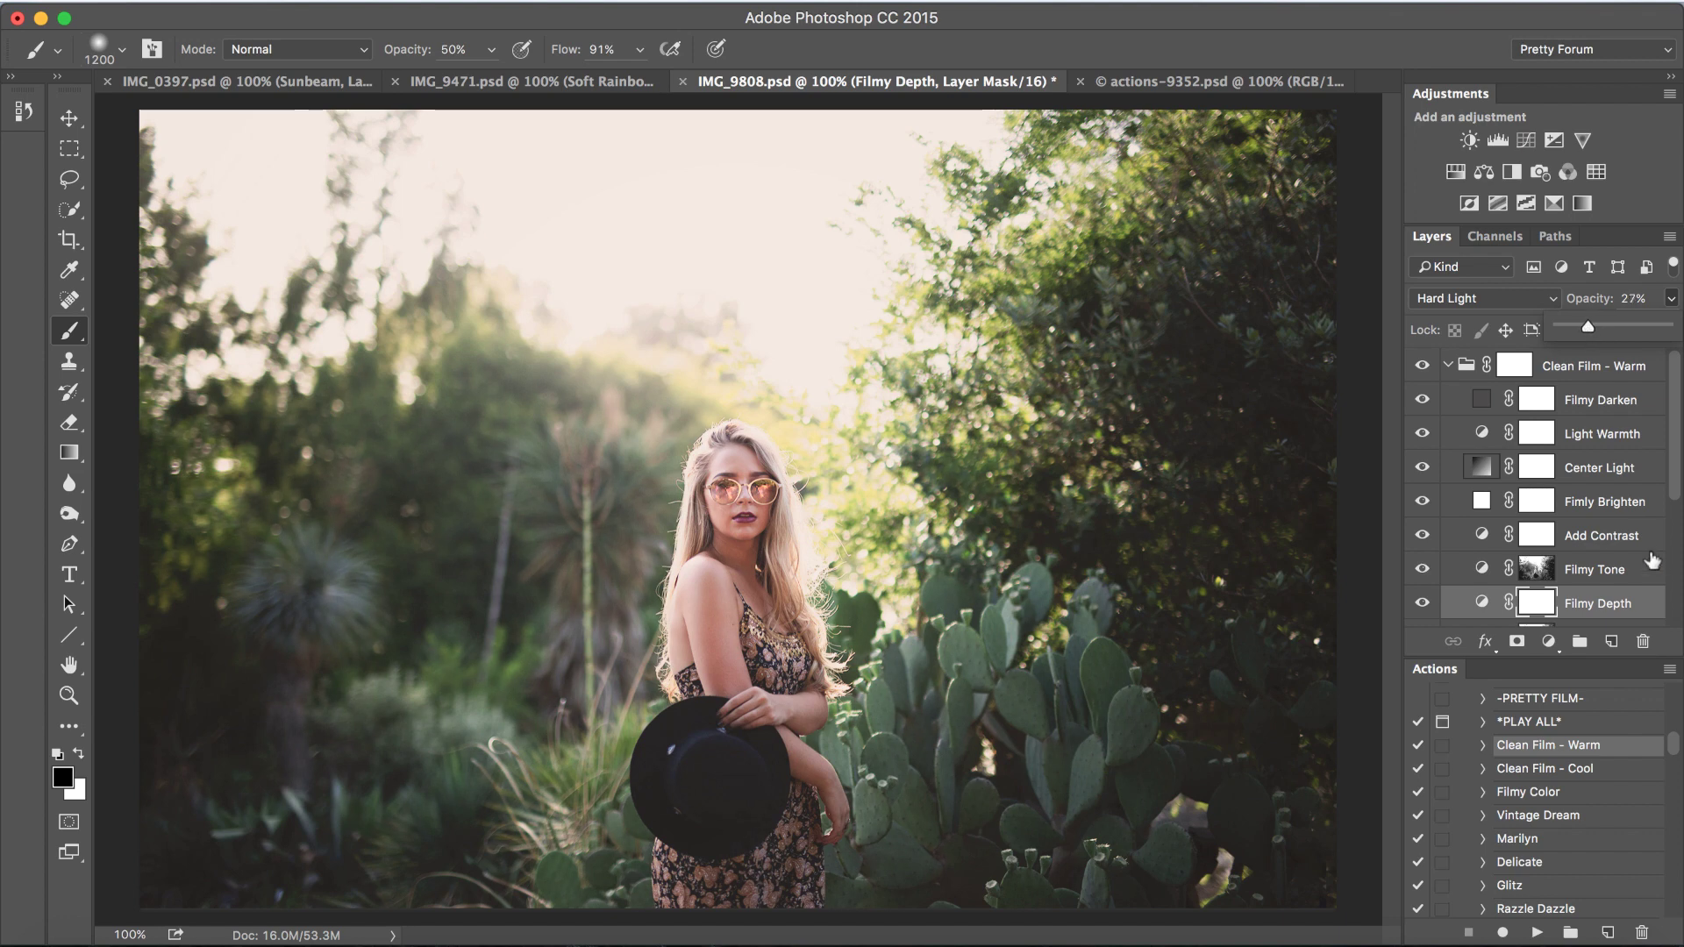
- Try adjusting the Color Pop layer's opacity and collapse the Clean Film - Warm group
scroll(1652, 561, down, 3)
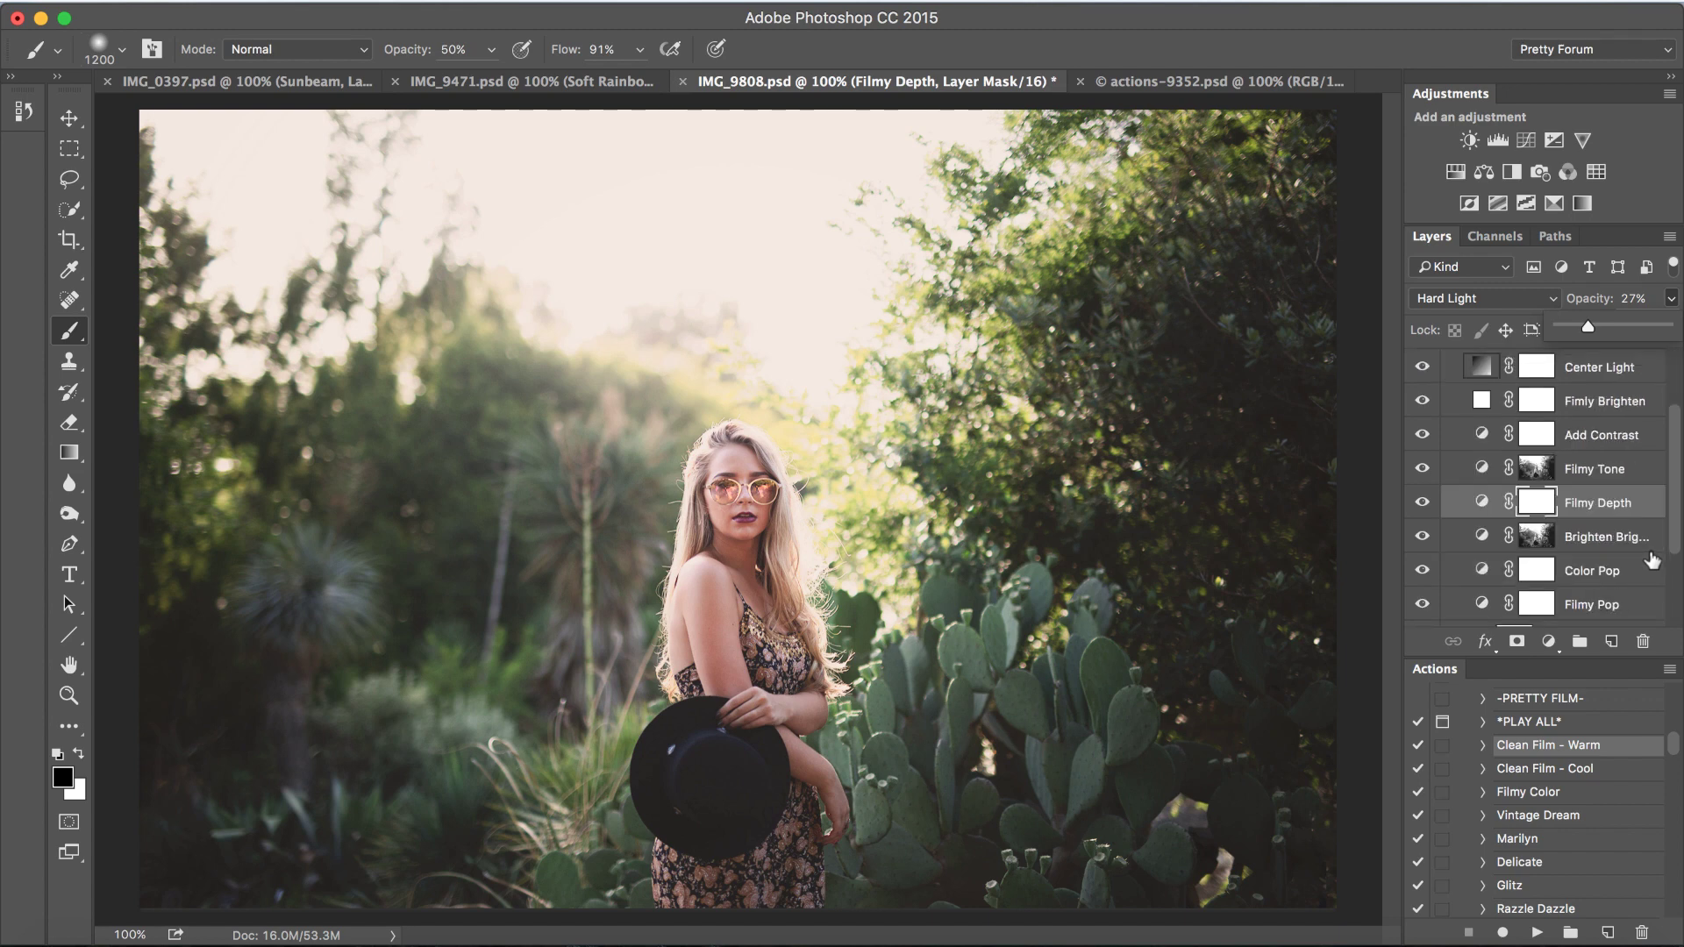
click(1610, 568)
click(1610, 568)
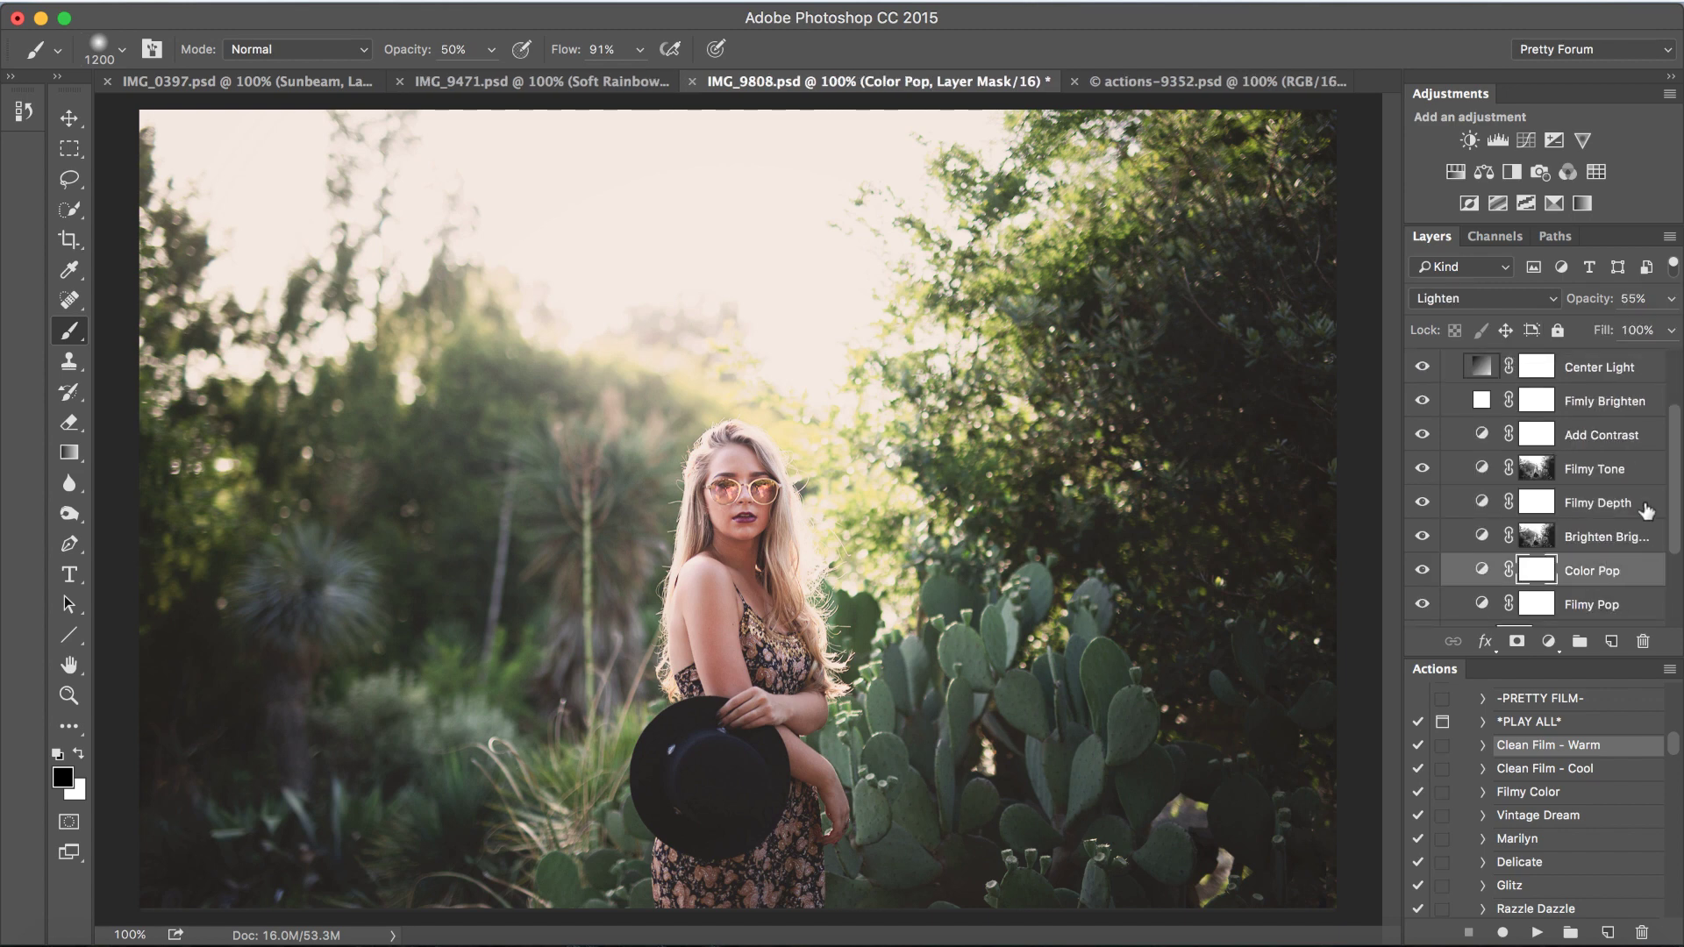
click(1671, 298)
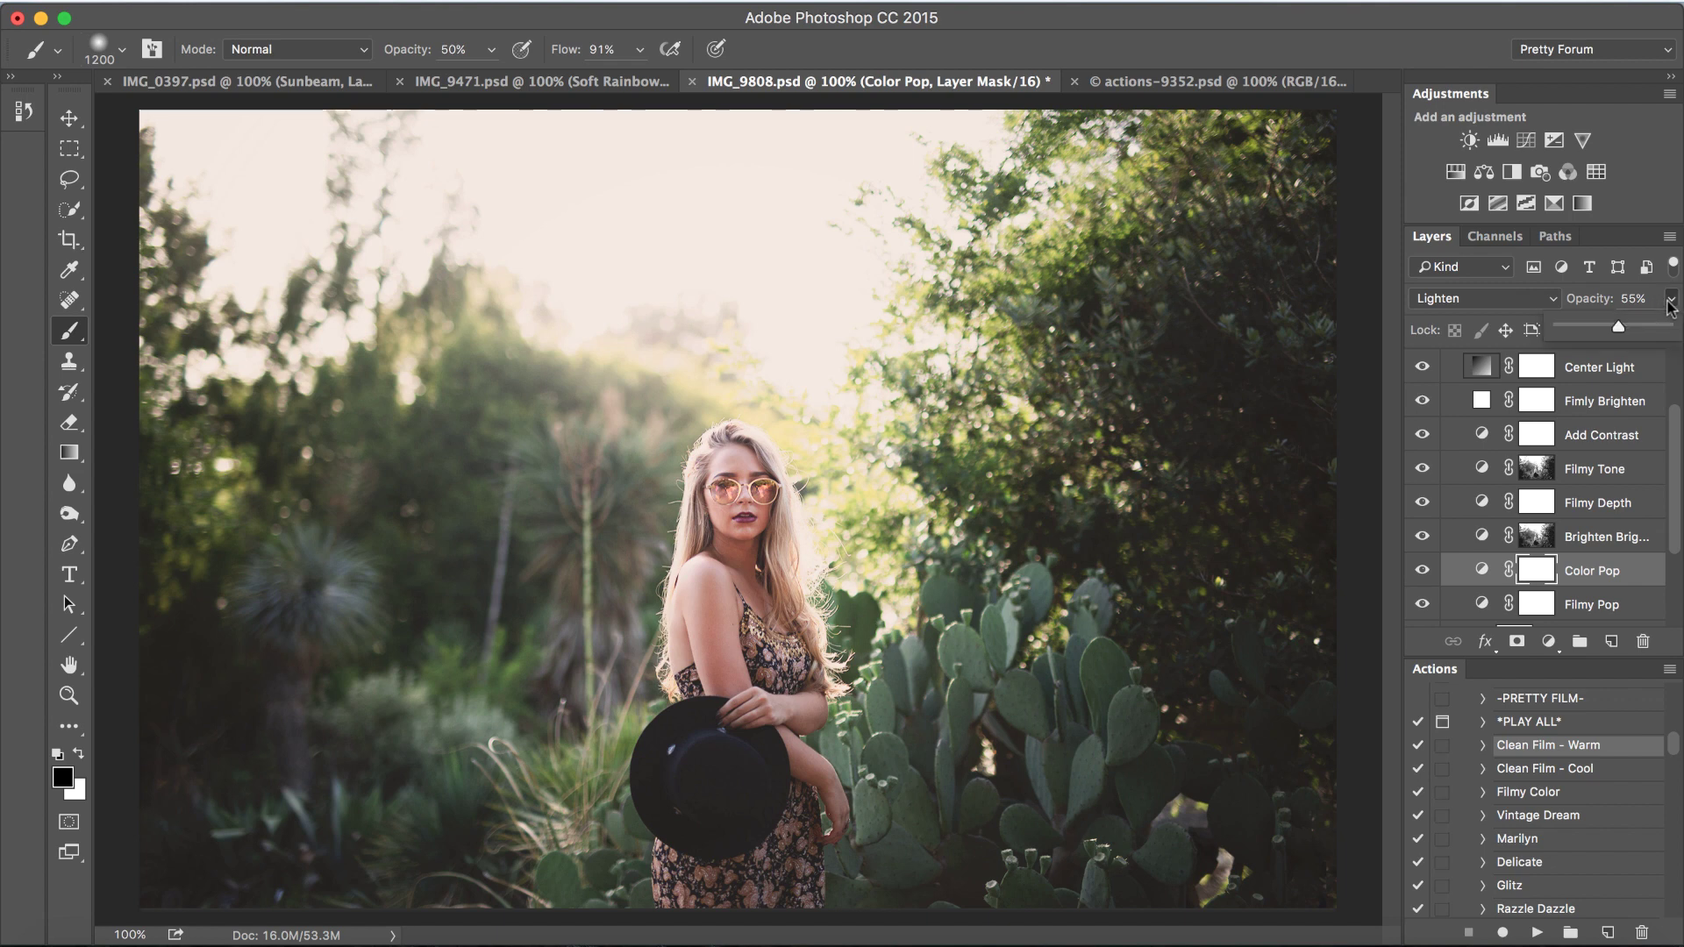
drag(1619, 333, 1619, 333)
- Run the Pastel Dream light leak action above the Clean Film - Warm group
scroll(1566, 779, down, 15)
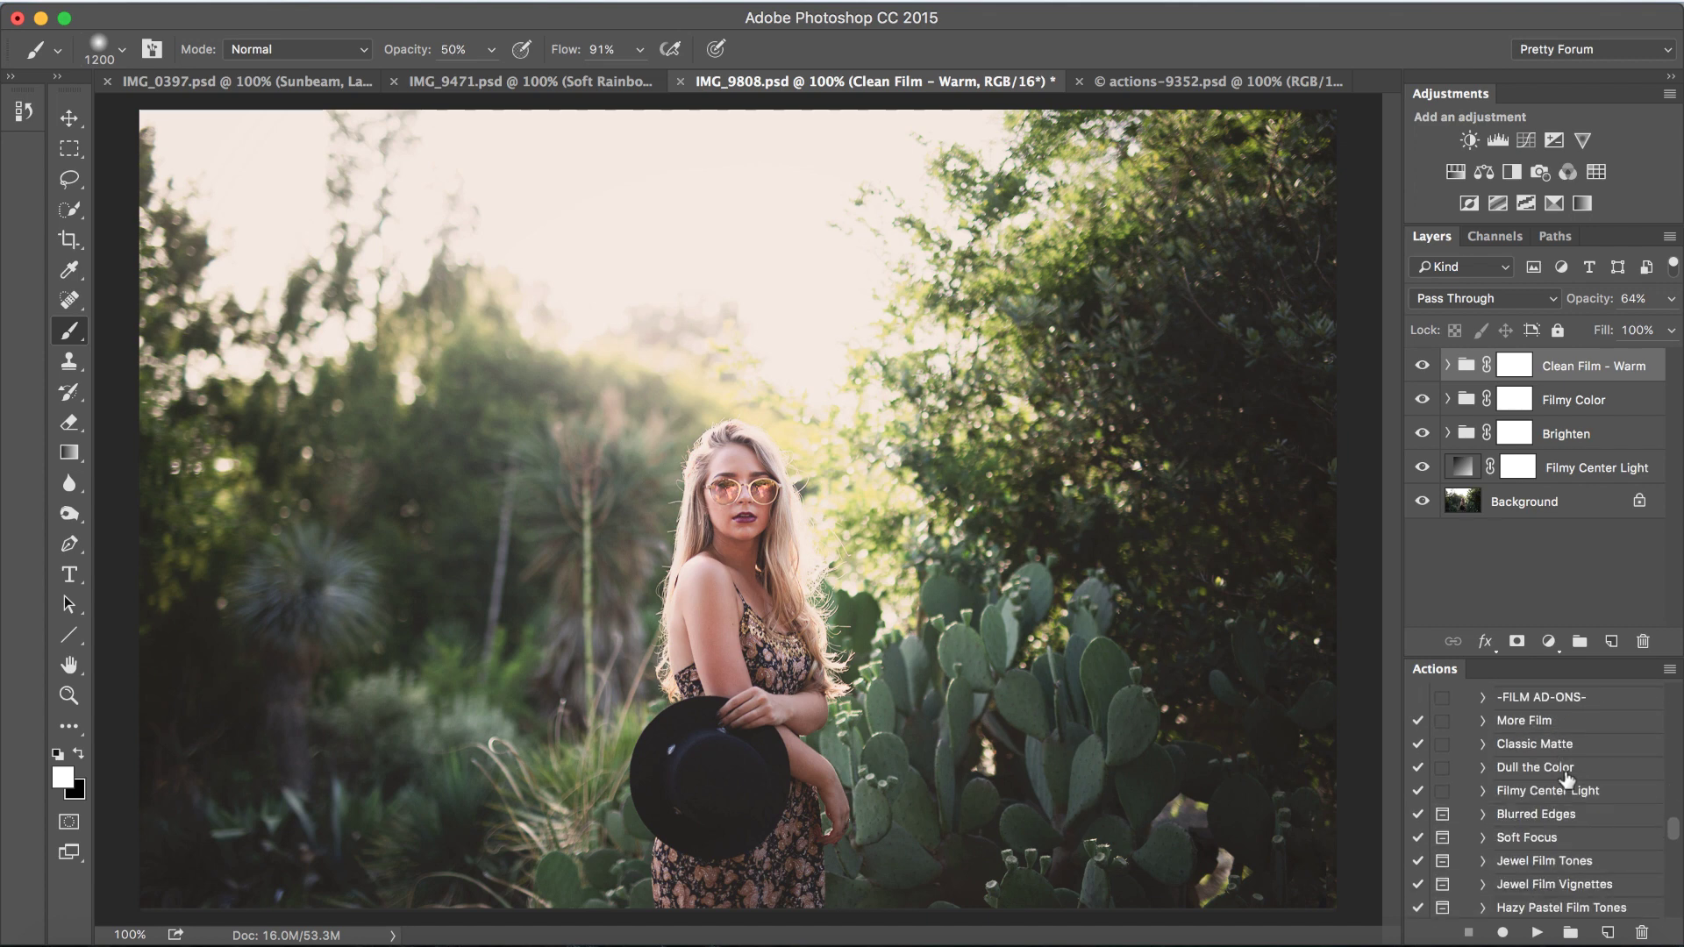
scroll(1566, 779, down, 10)
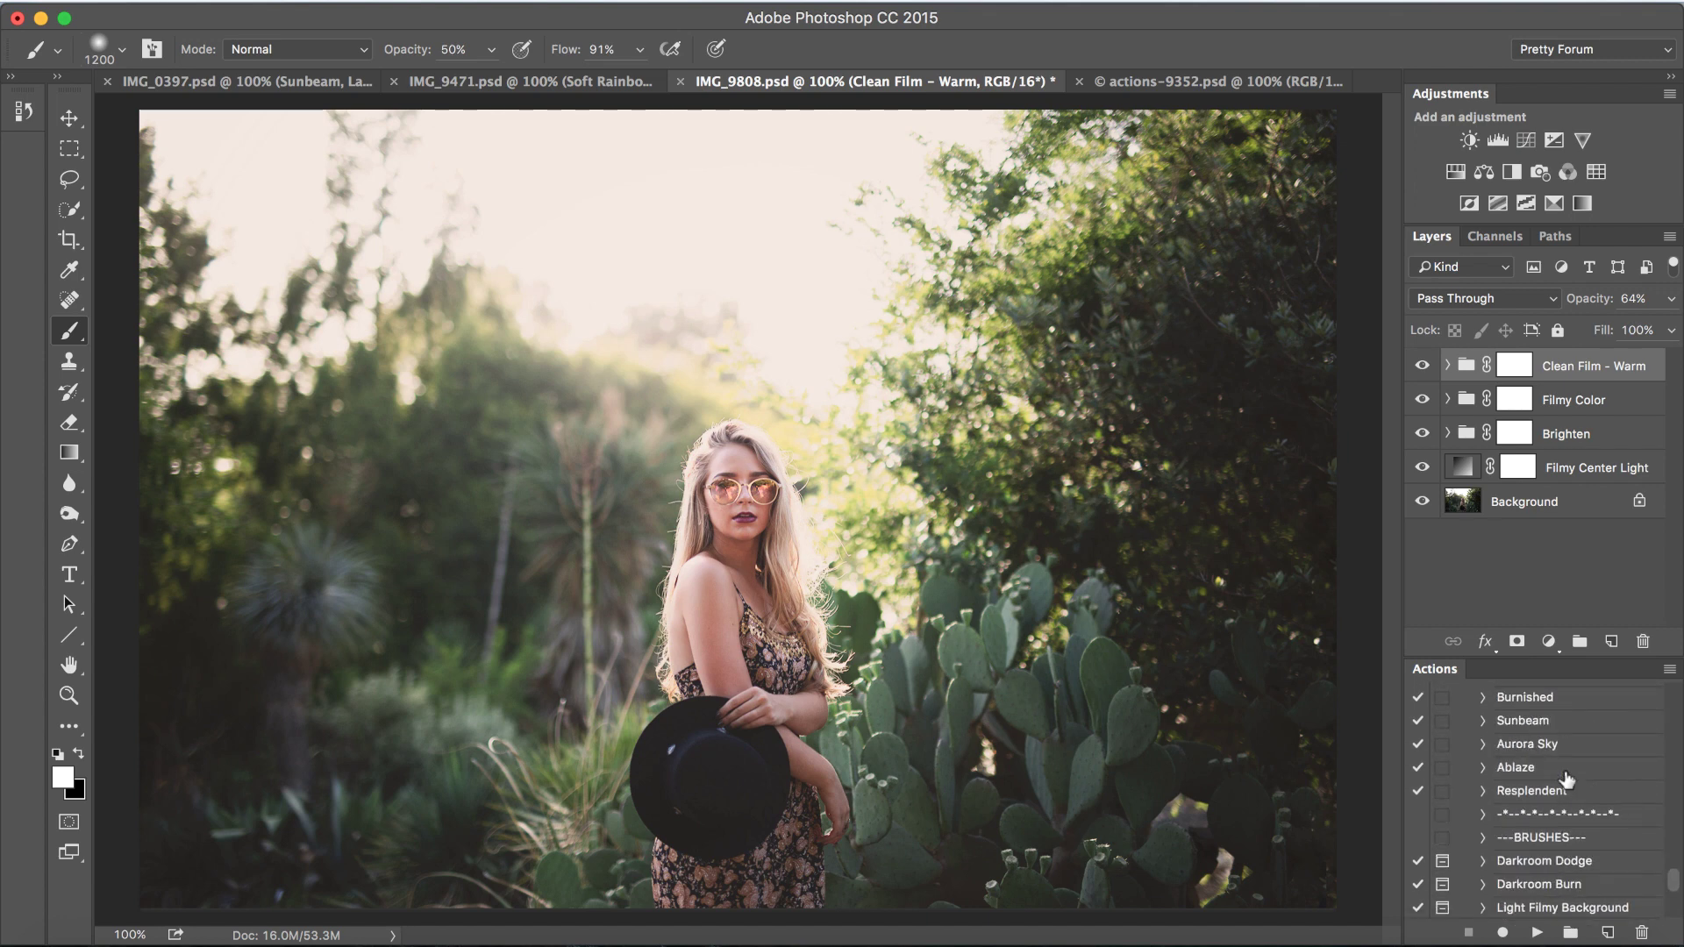
scroll(1566, 778, up, 2)
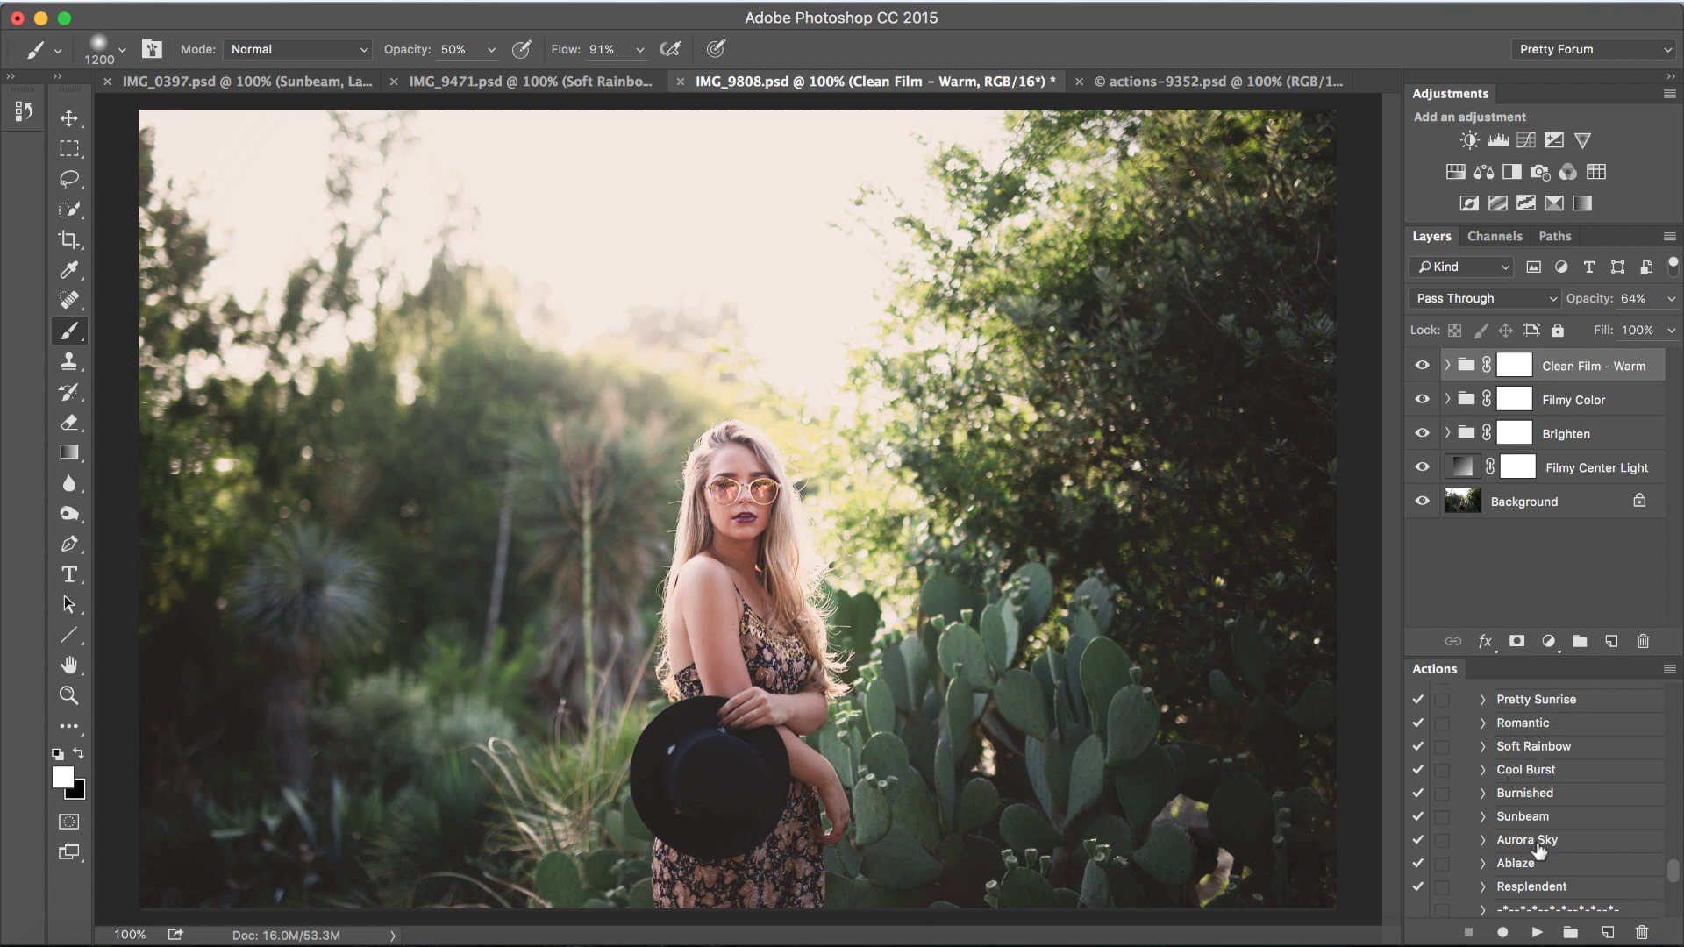
scroll(1535, 849, up, 2)
scroll(1539, 846, down, 1)
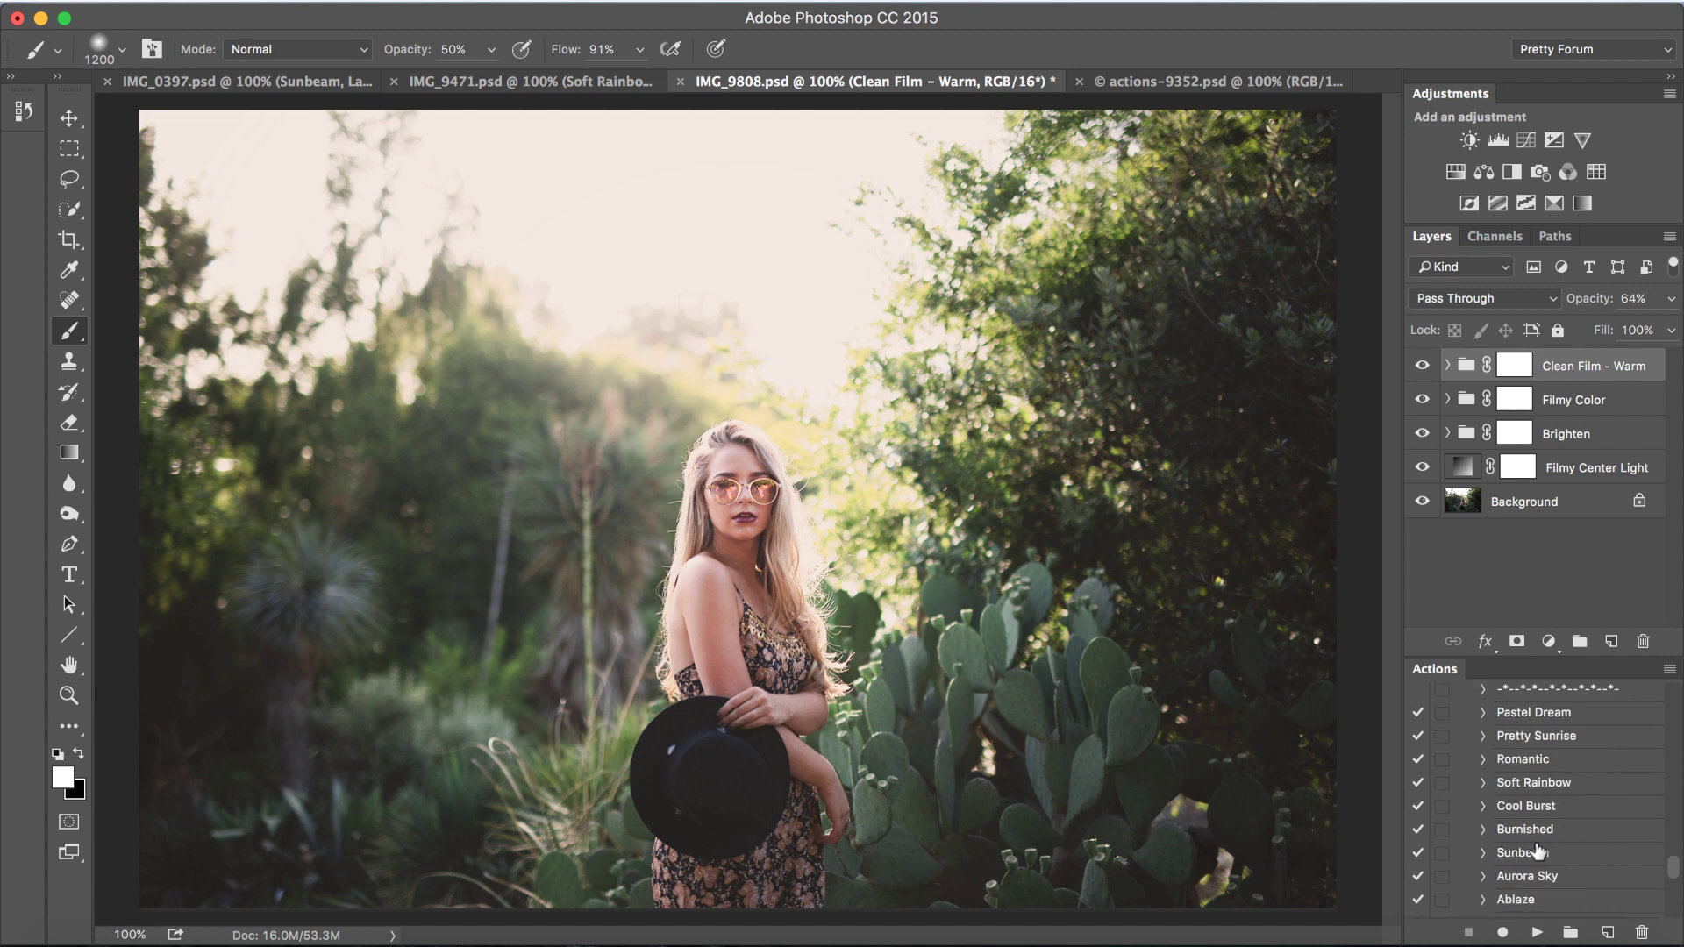
click(1558, 712)
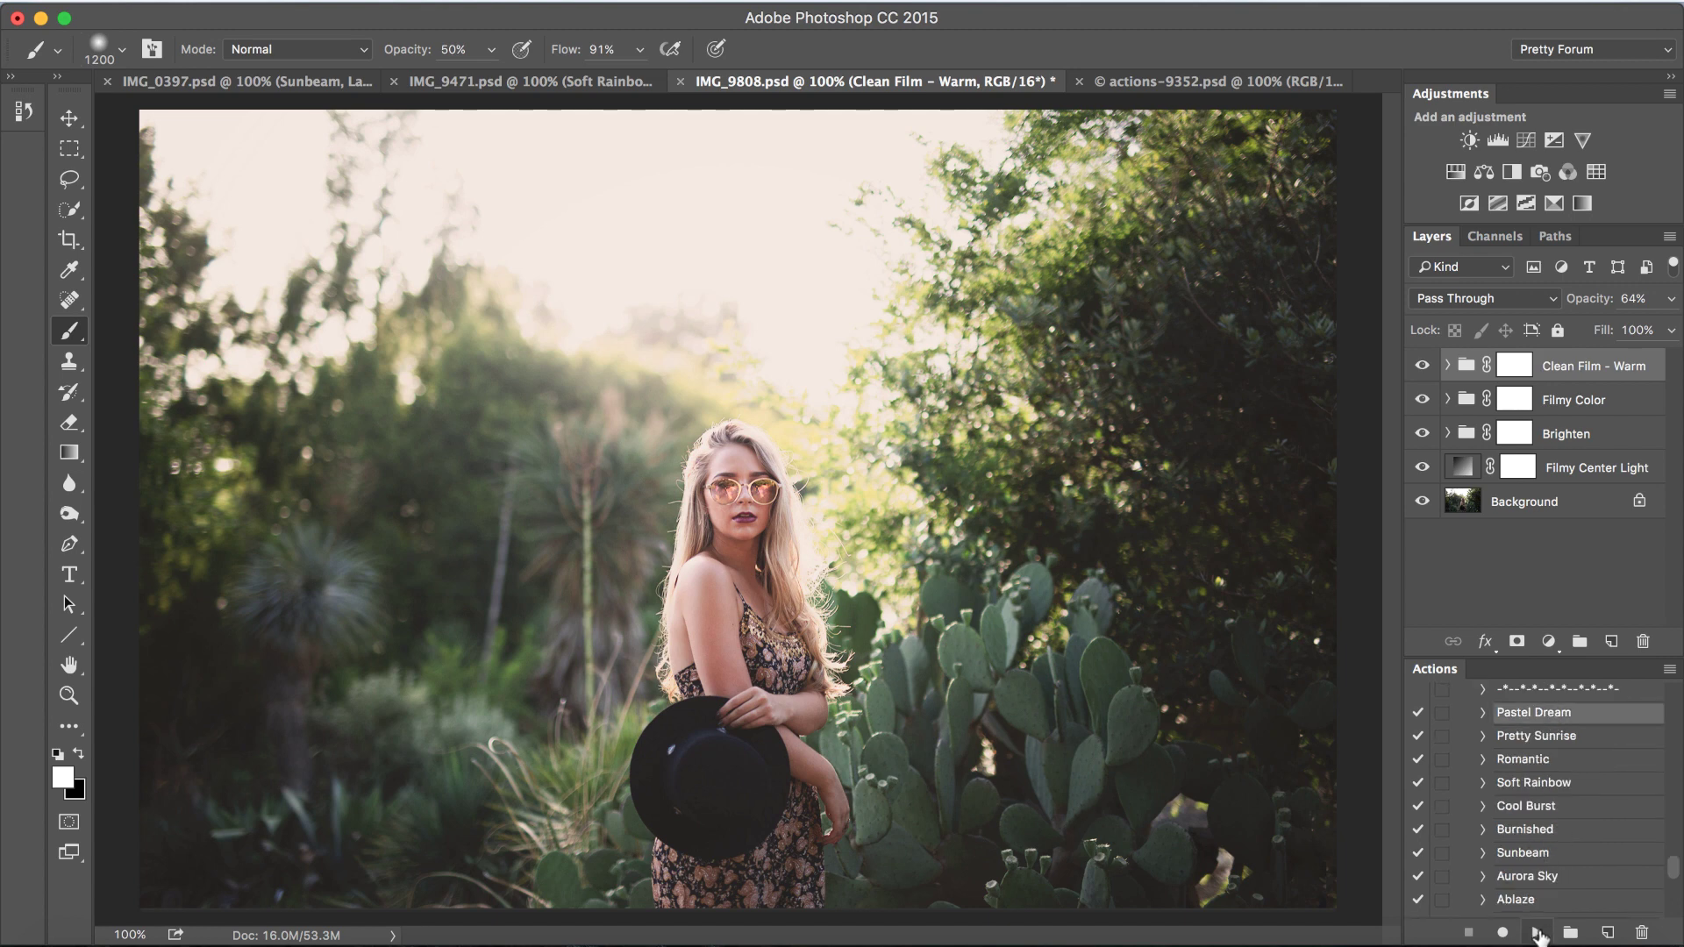
click(1537, 933)
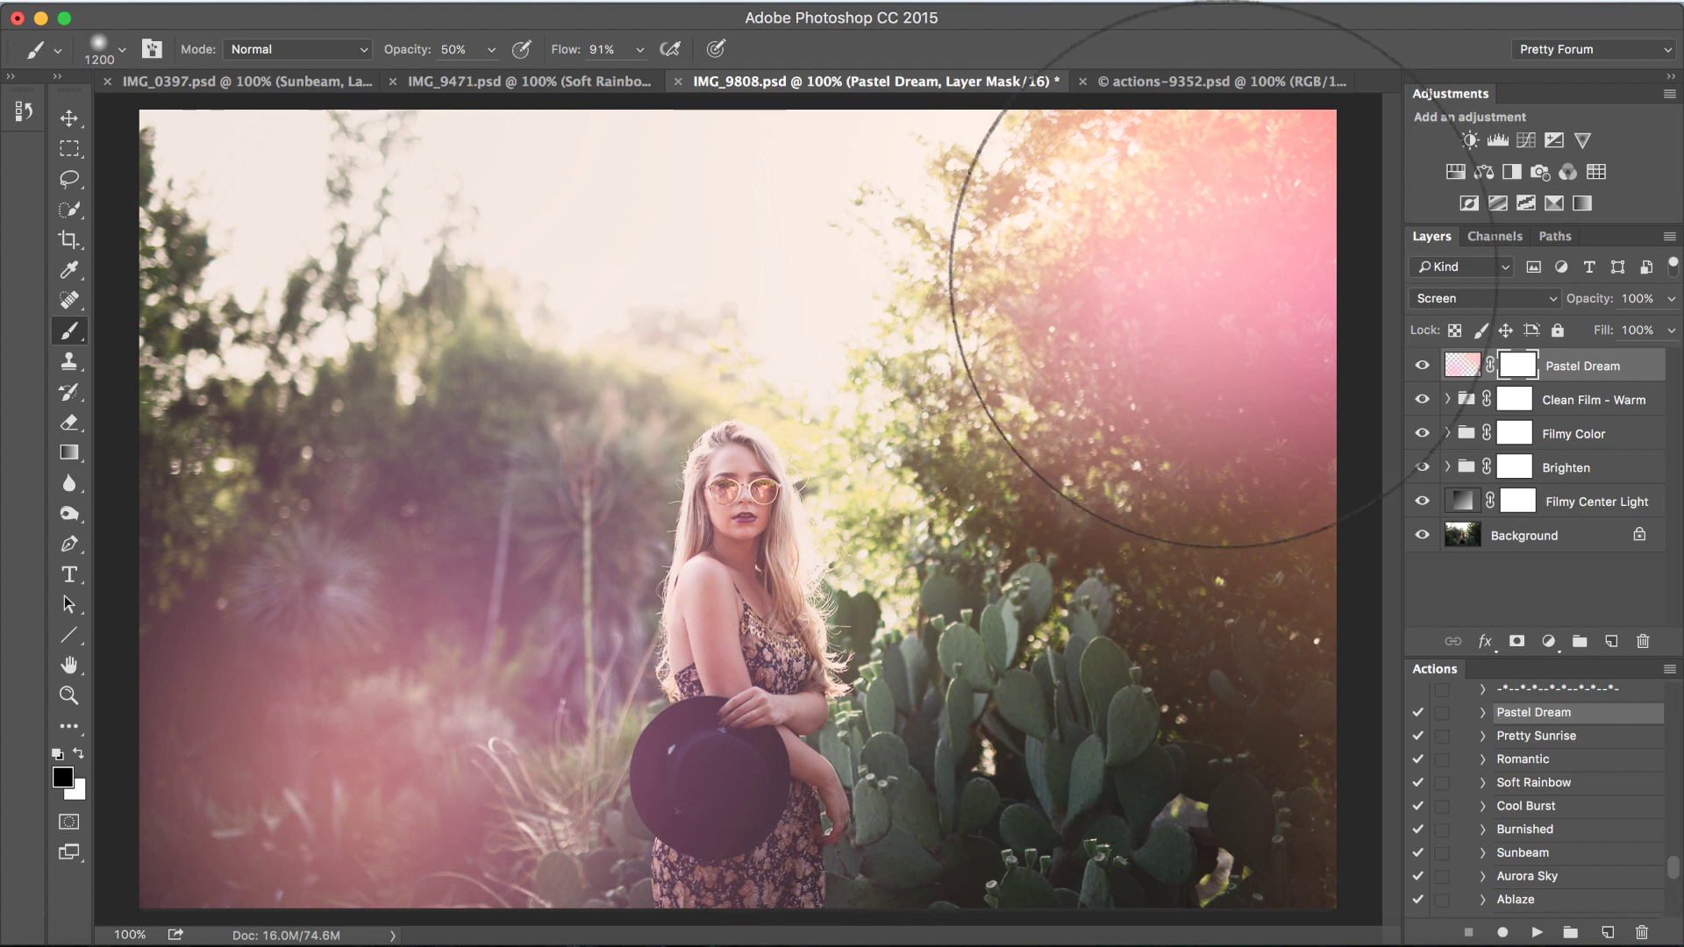
- Rotate the Pastel Dream light leak layer by about 180° and apply the transform
click(70, 118)
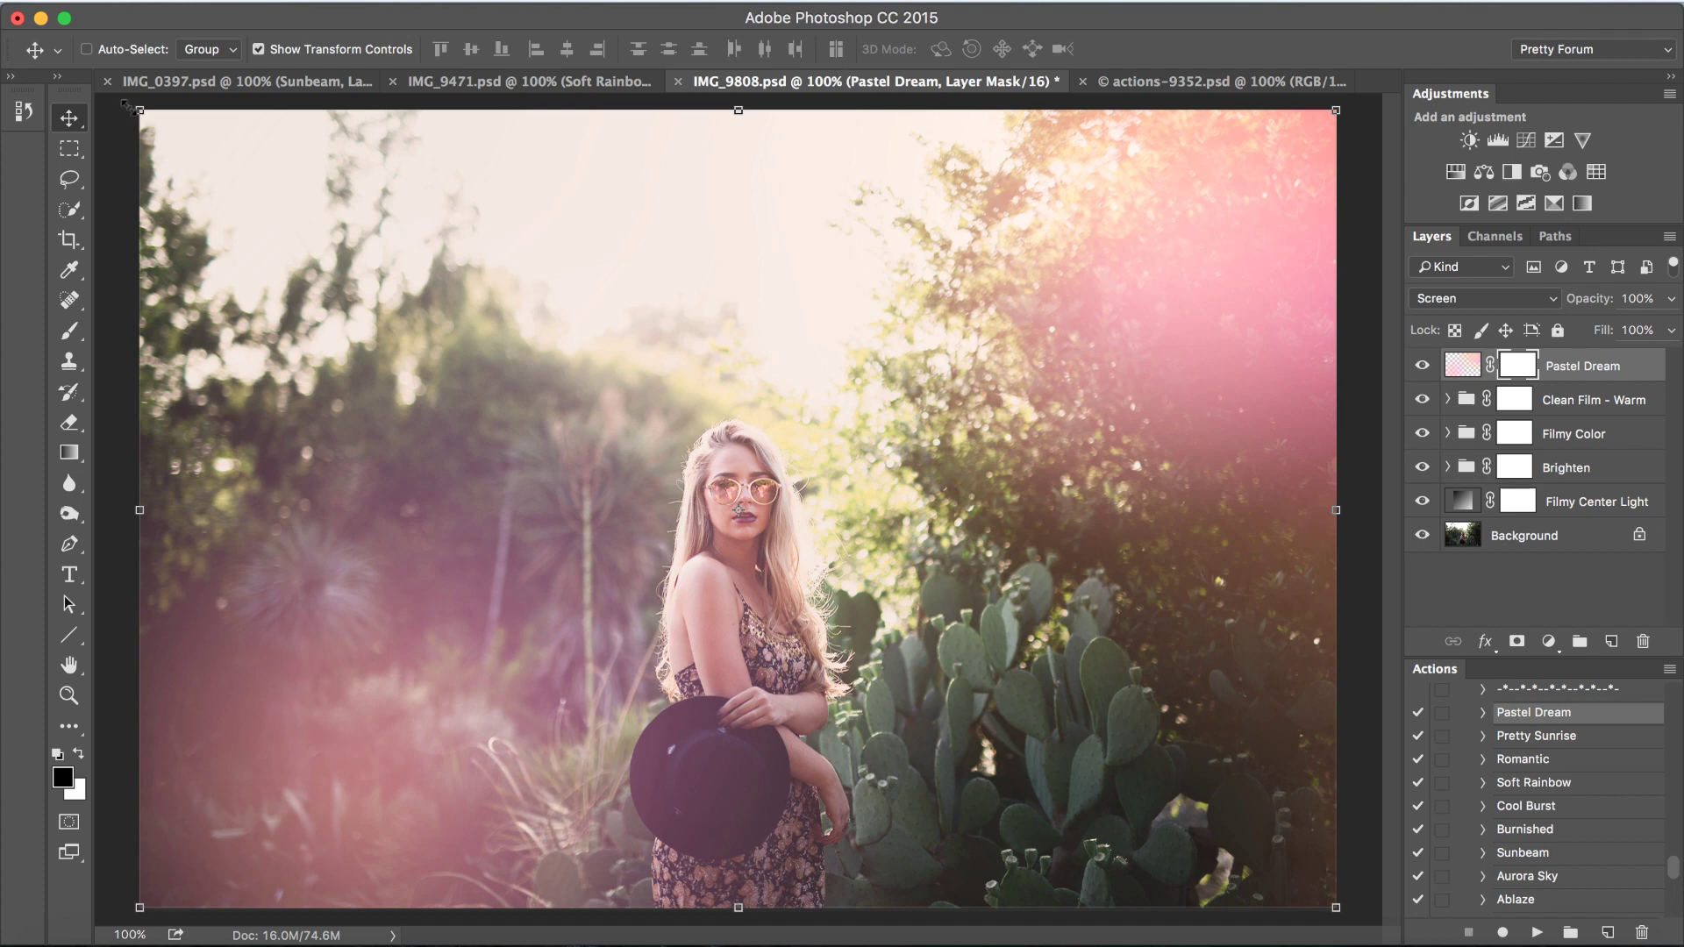
drag(117, 105, 957, 652)
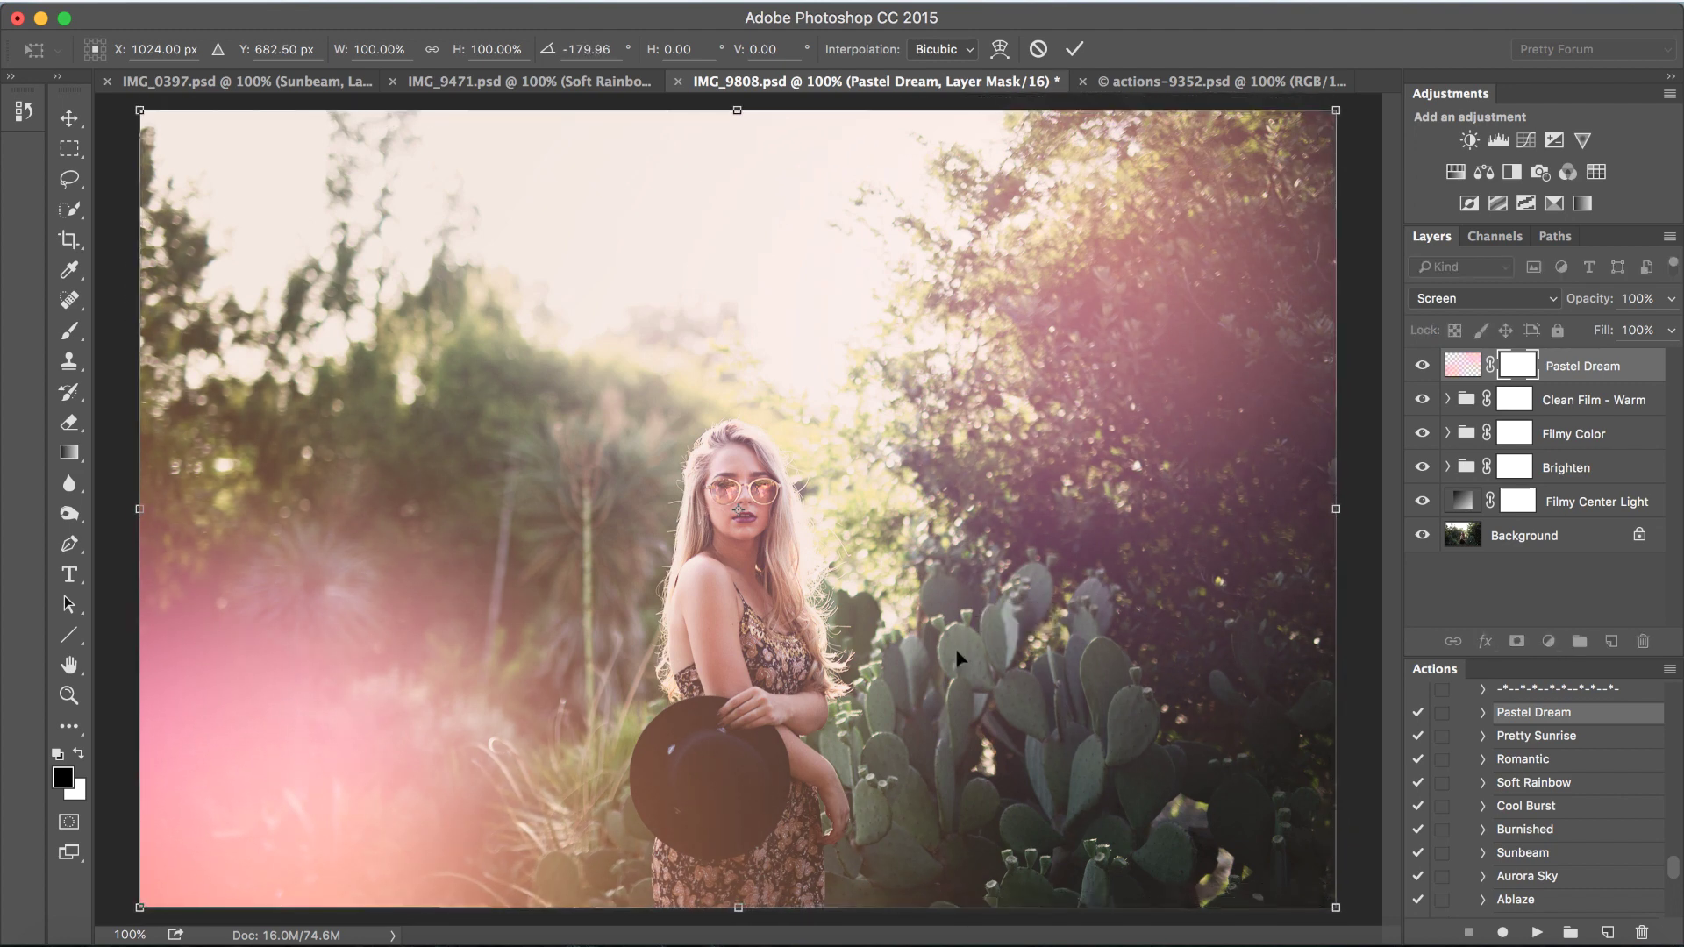
key(Return)
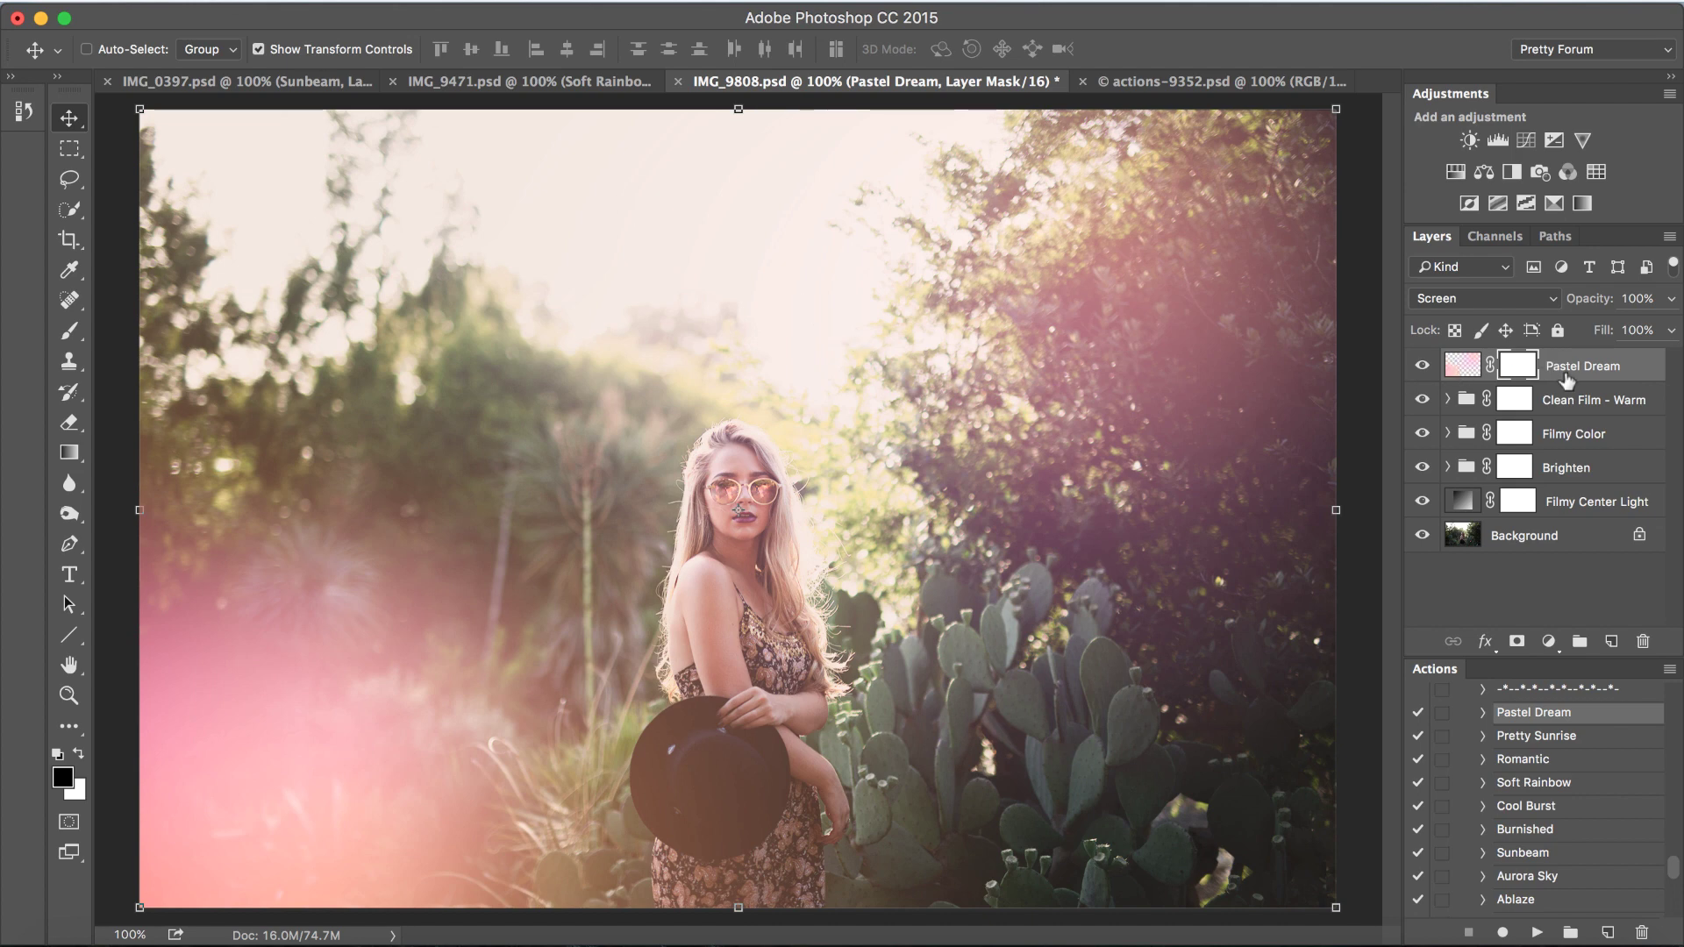
- Flip the Pastel Dream layer horizontally and reposition it over the portrait
click(215, 2)
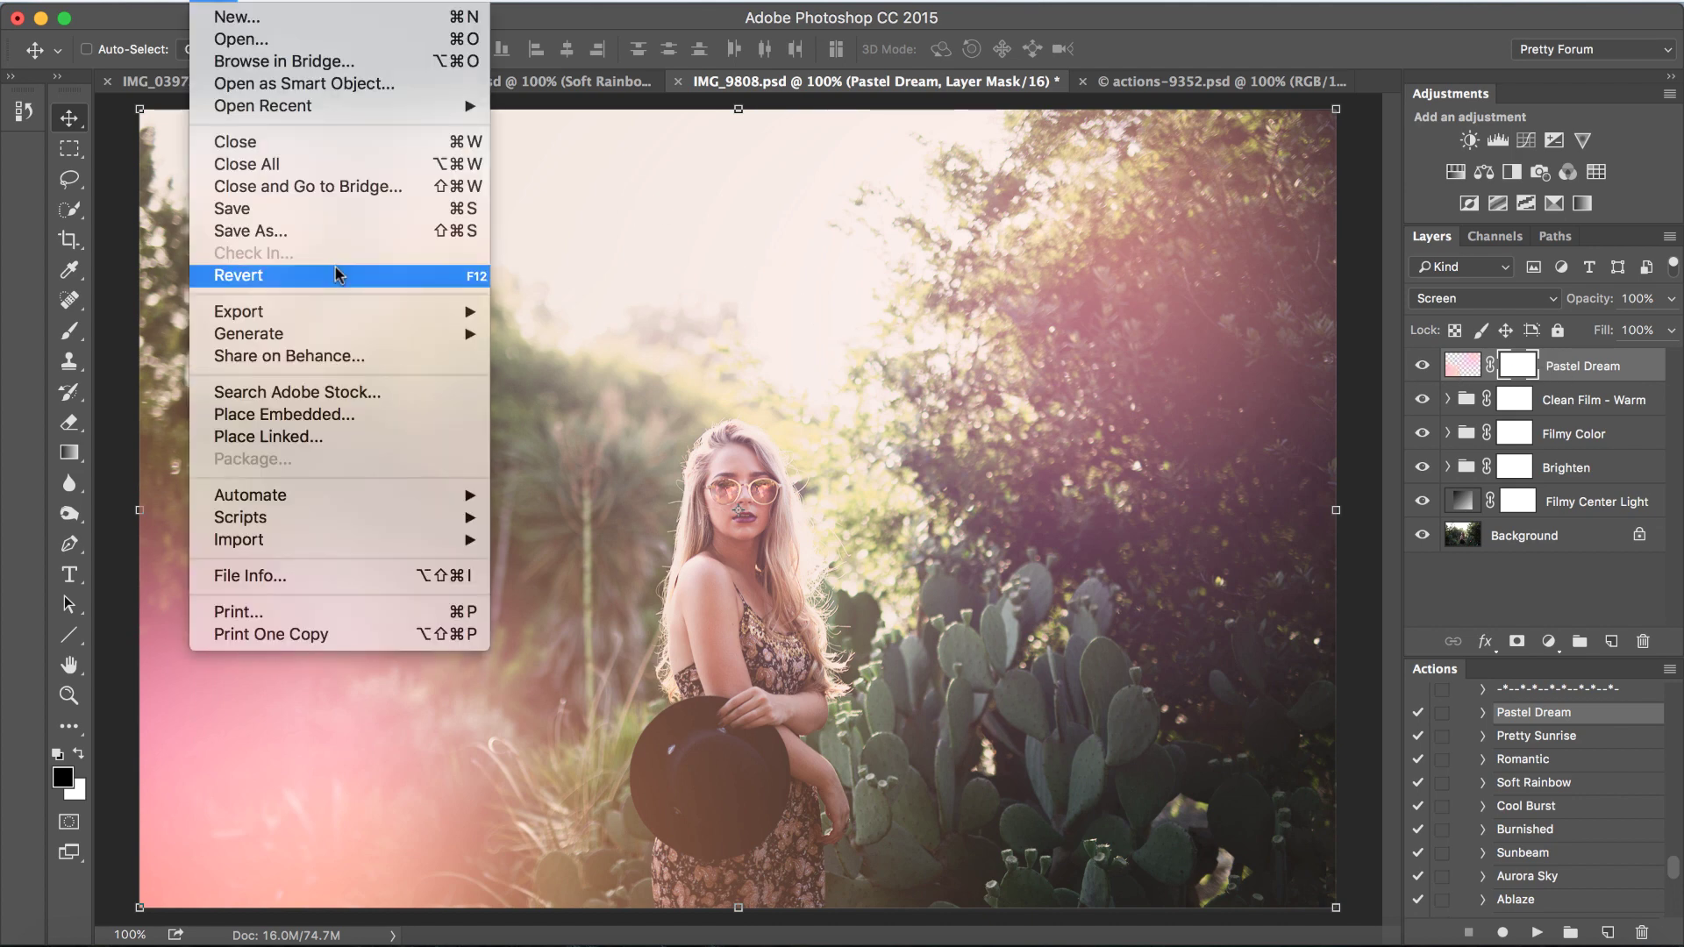
mouse_move(262, 3)
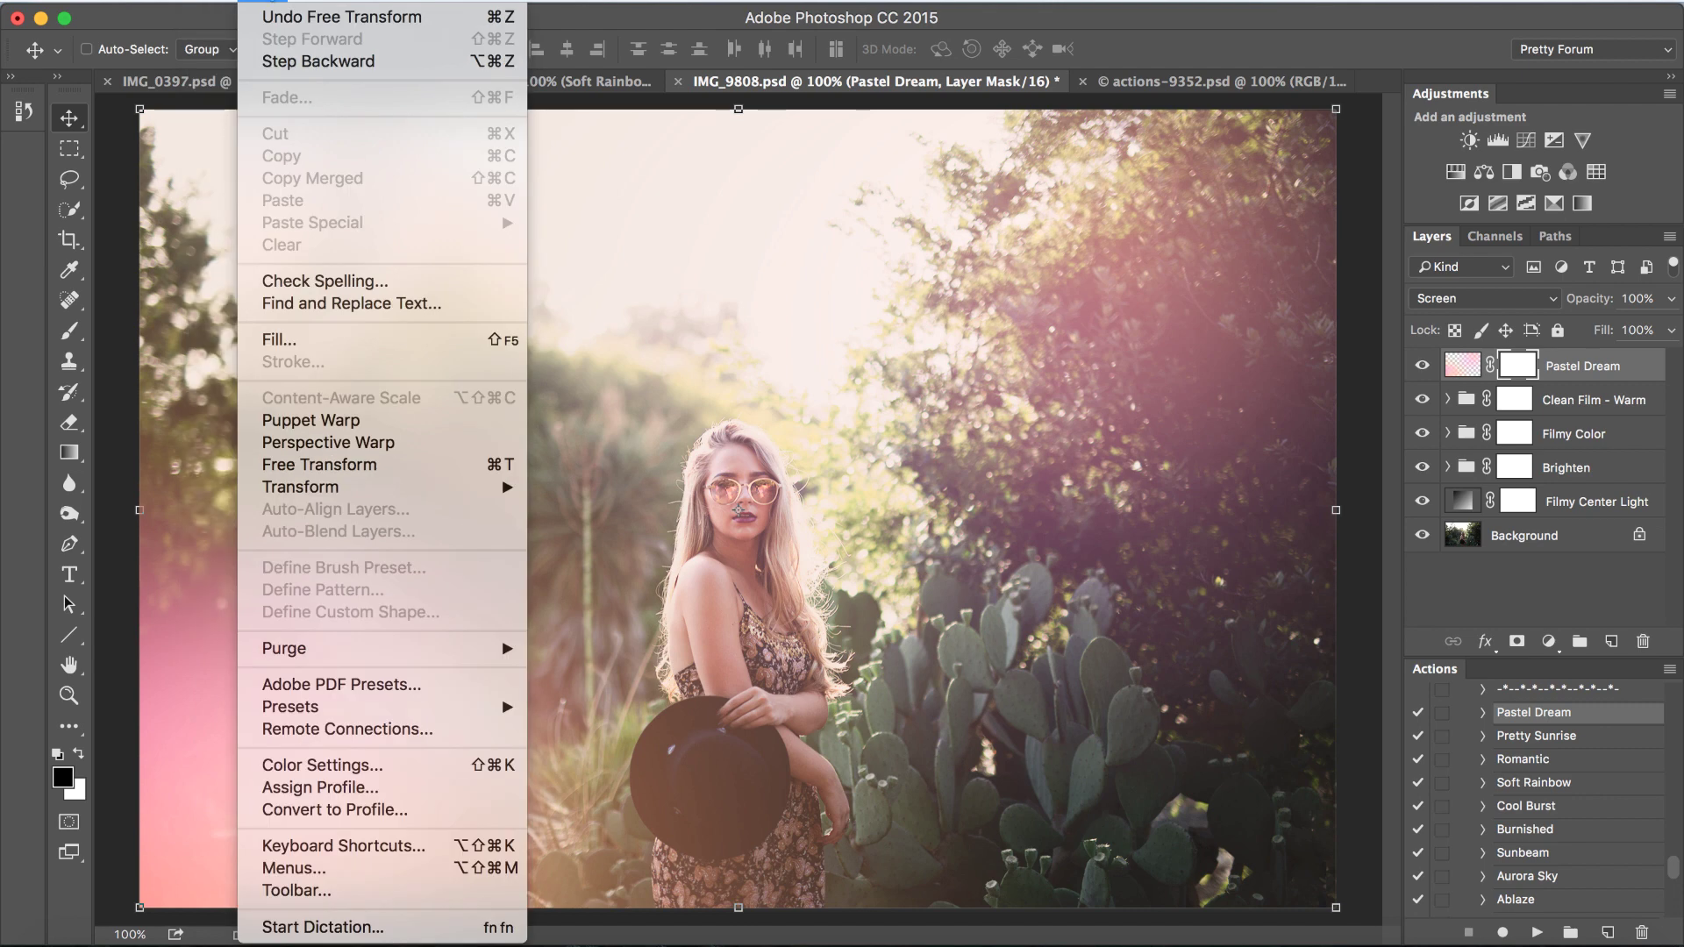
mouse_move(397, 489)
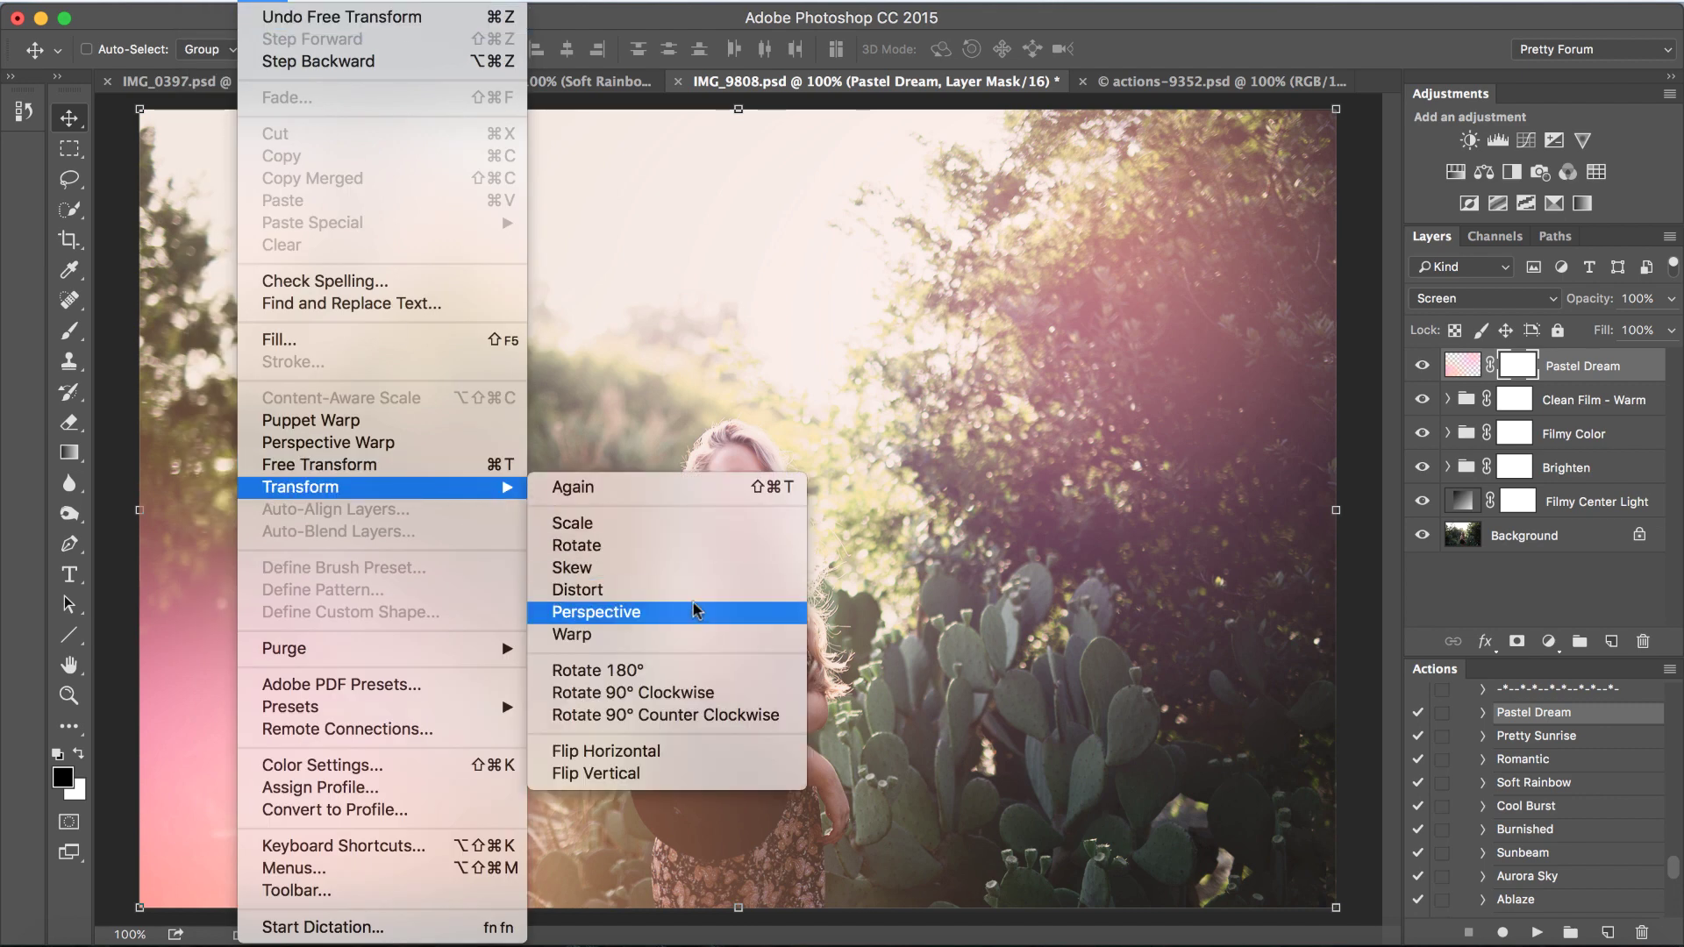
click(661, 752)
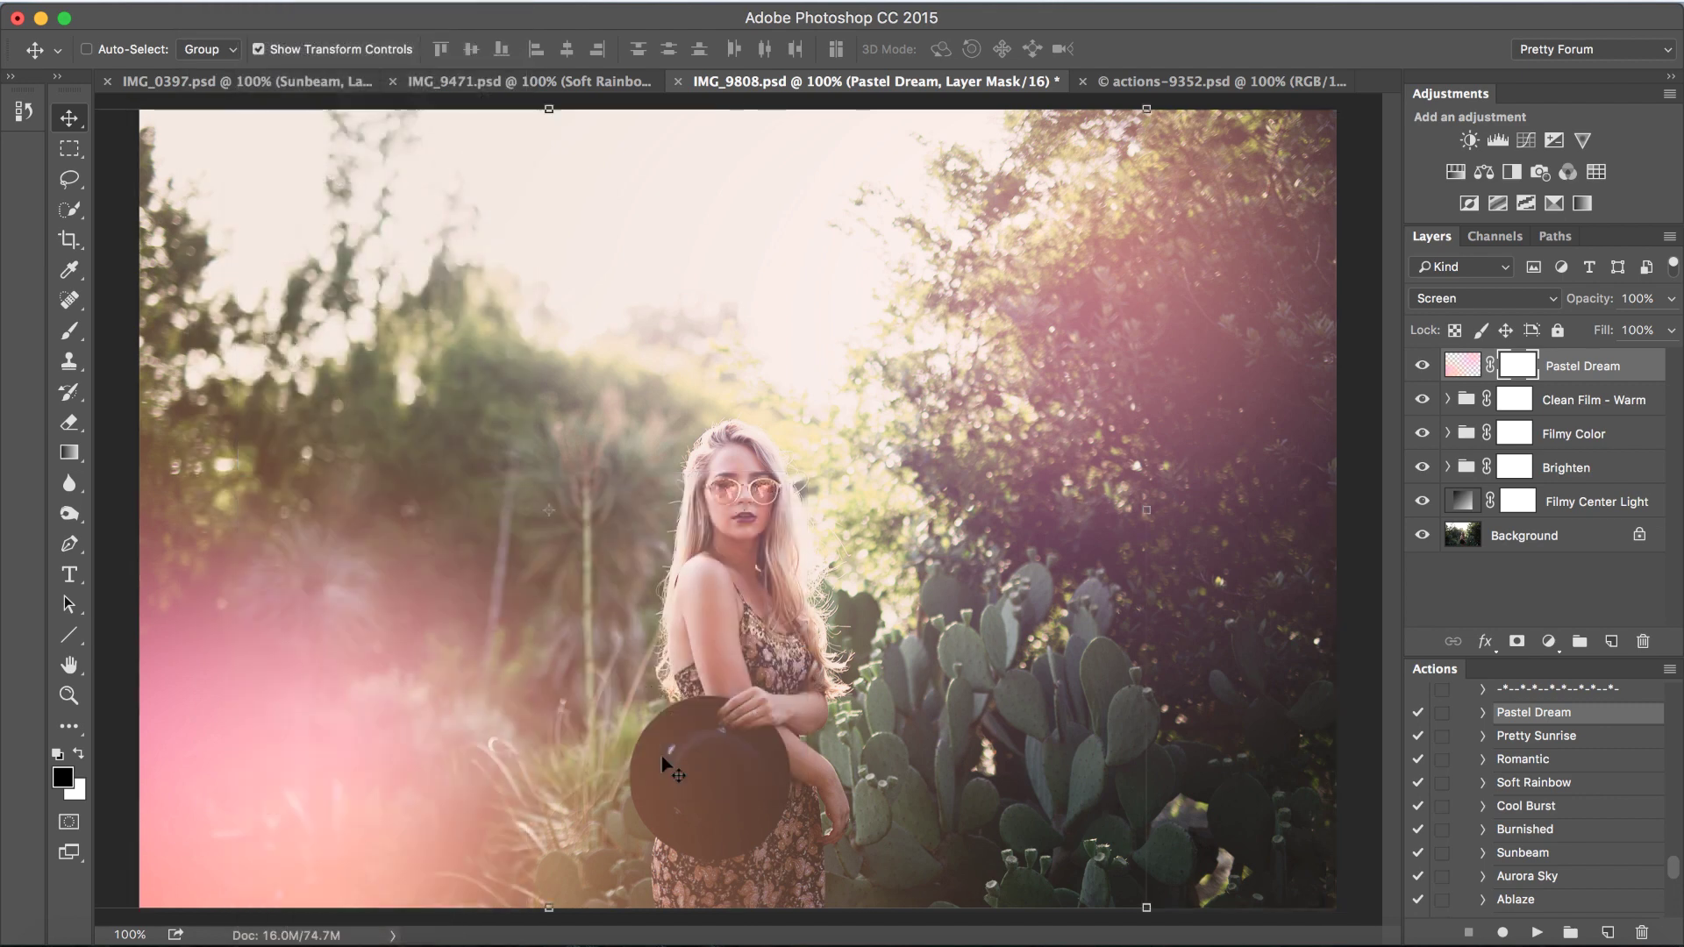
drag(747, 626, 912, 640)
drag(919, 640, 947, 614)
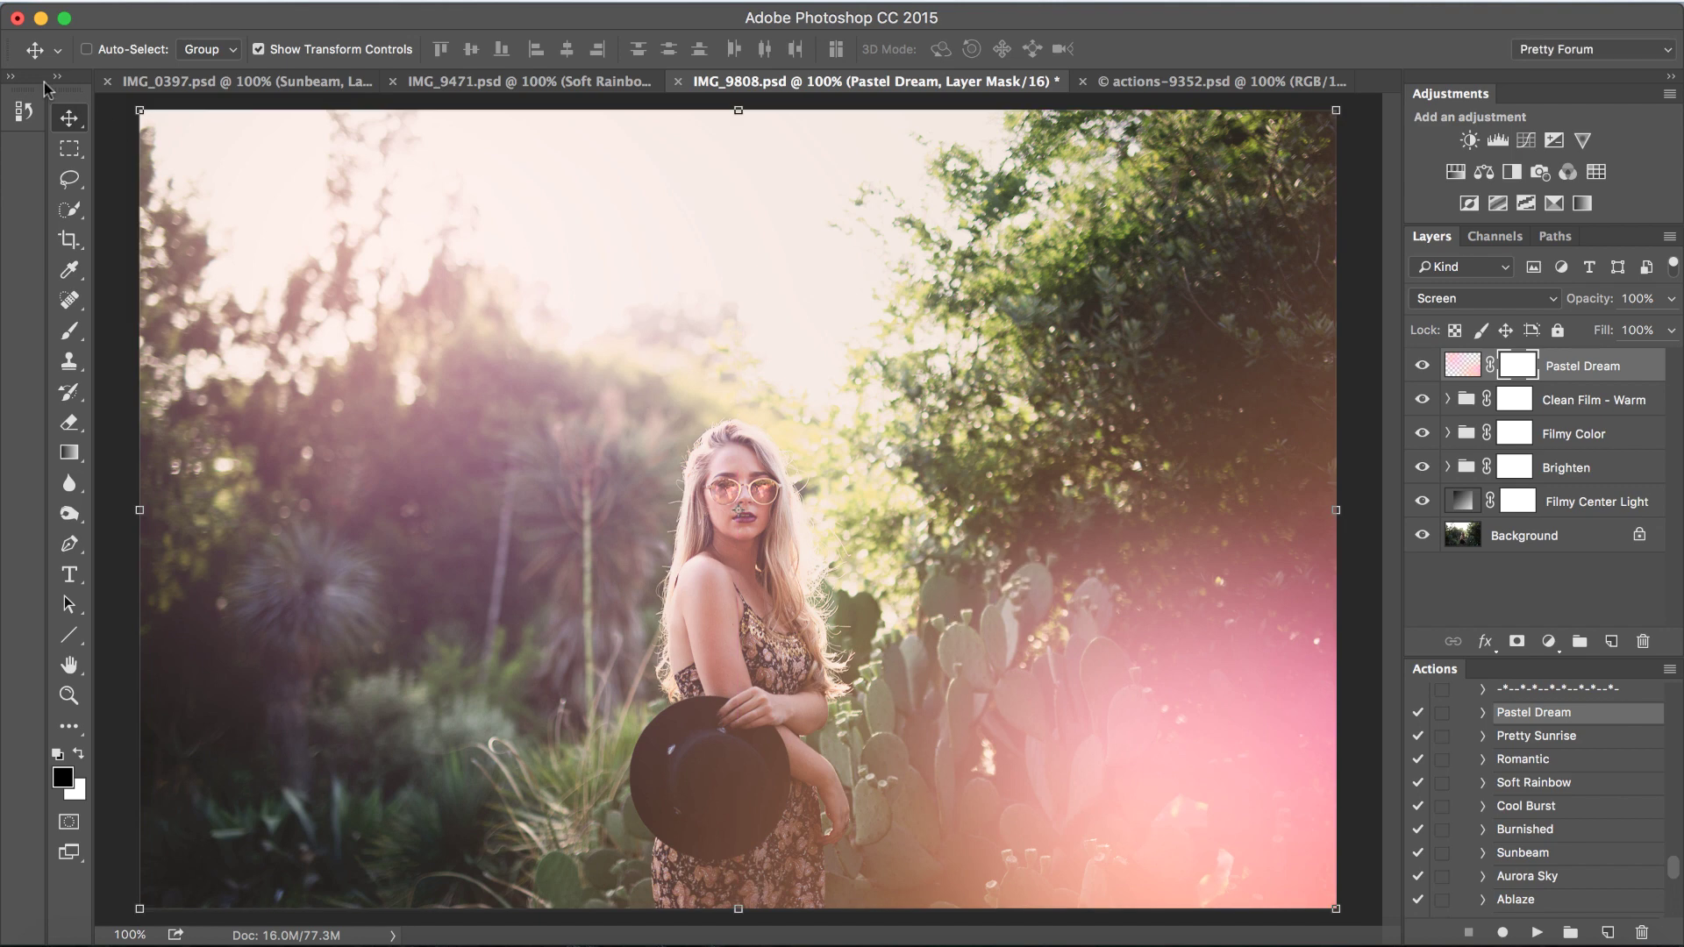
- Return the document history to the Add Layer Mask state, undoing the Pastel Dream layer's rotation, flip and move
click(10, 77)
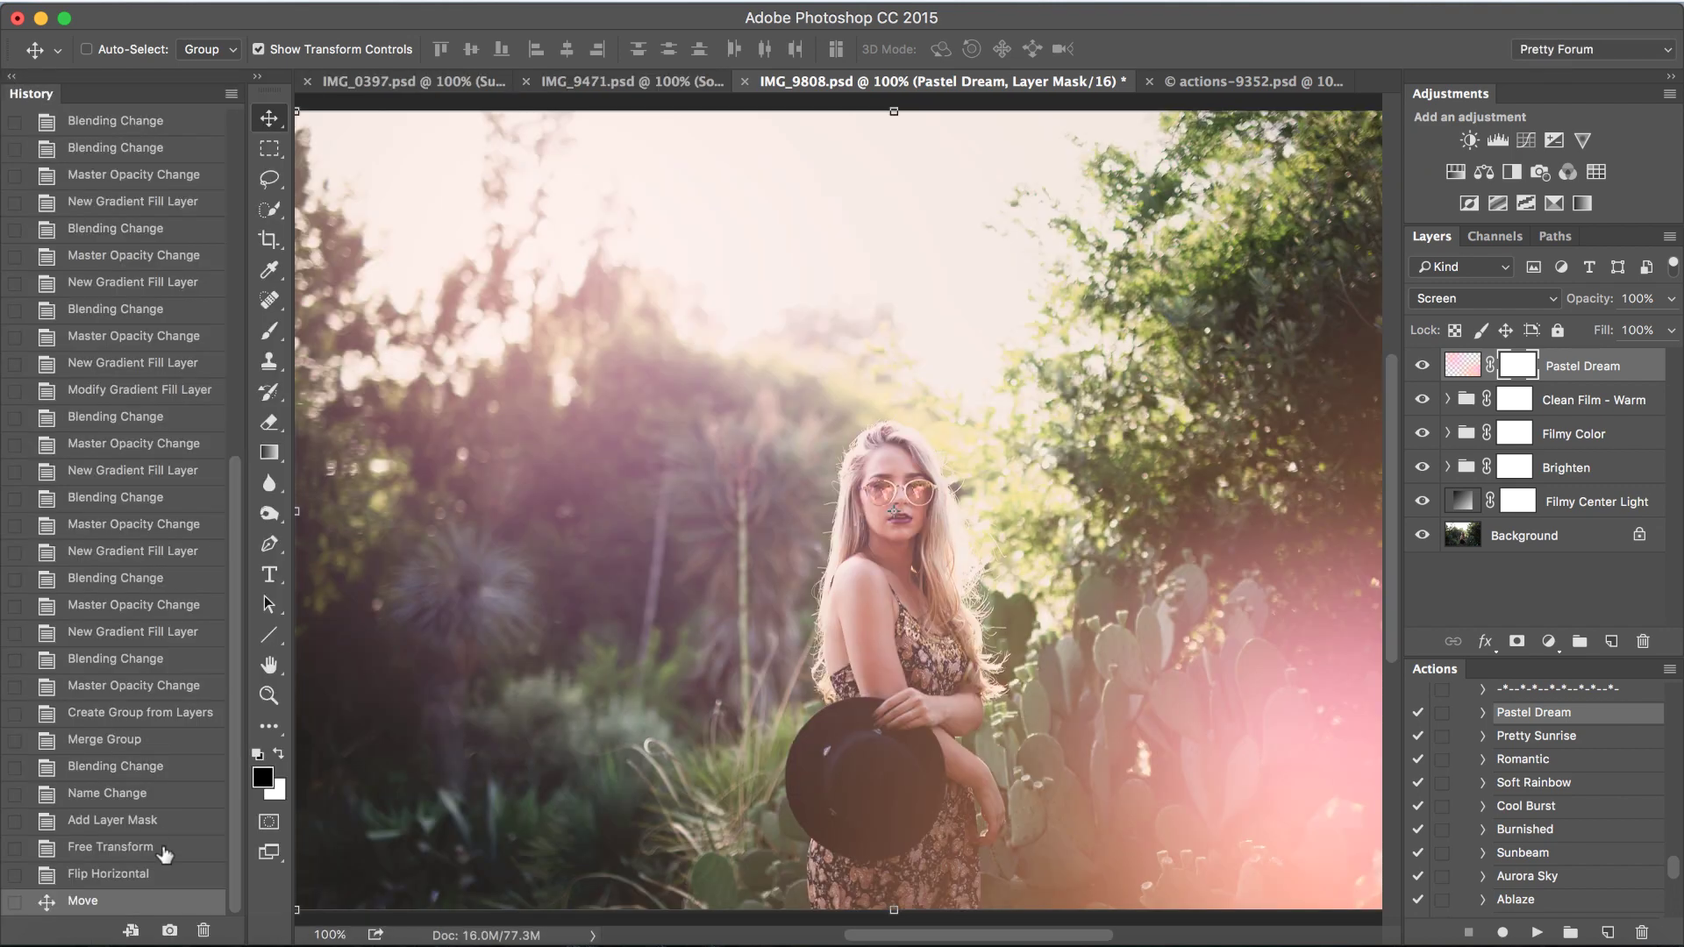
click(158, 822)
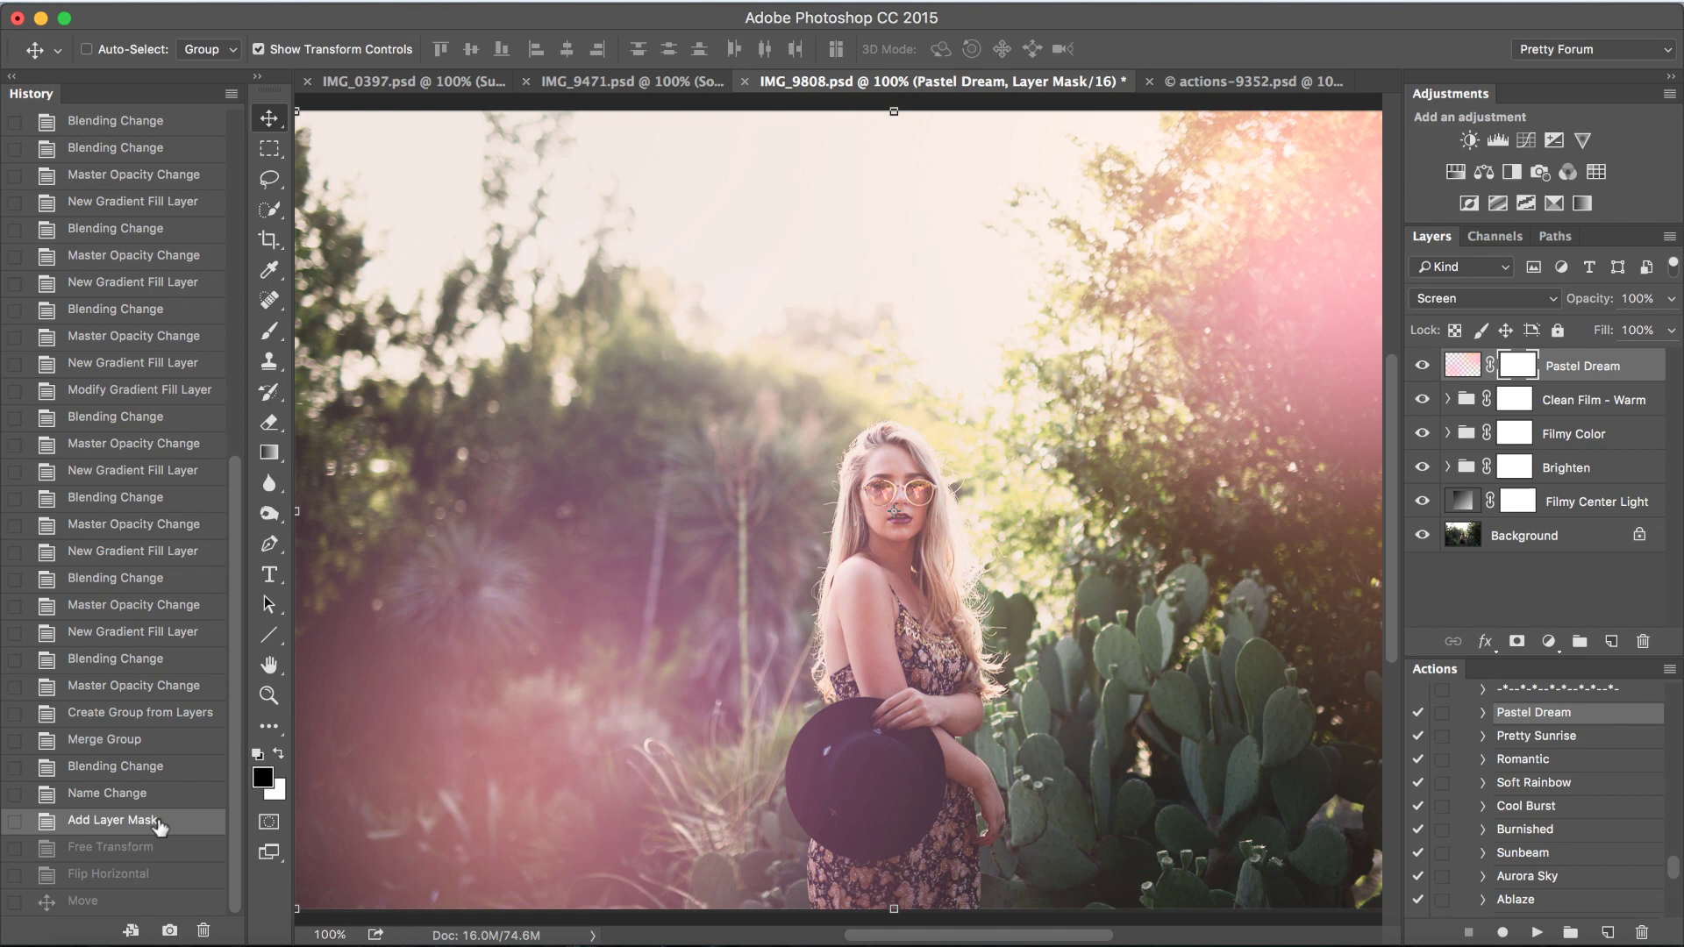
click(12, 77)
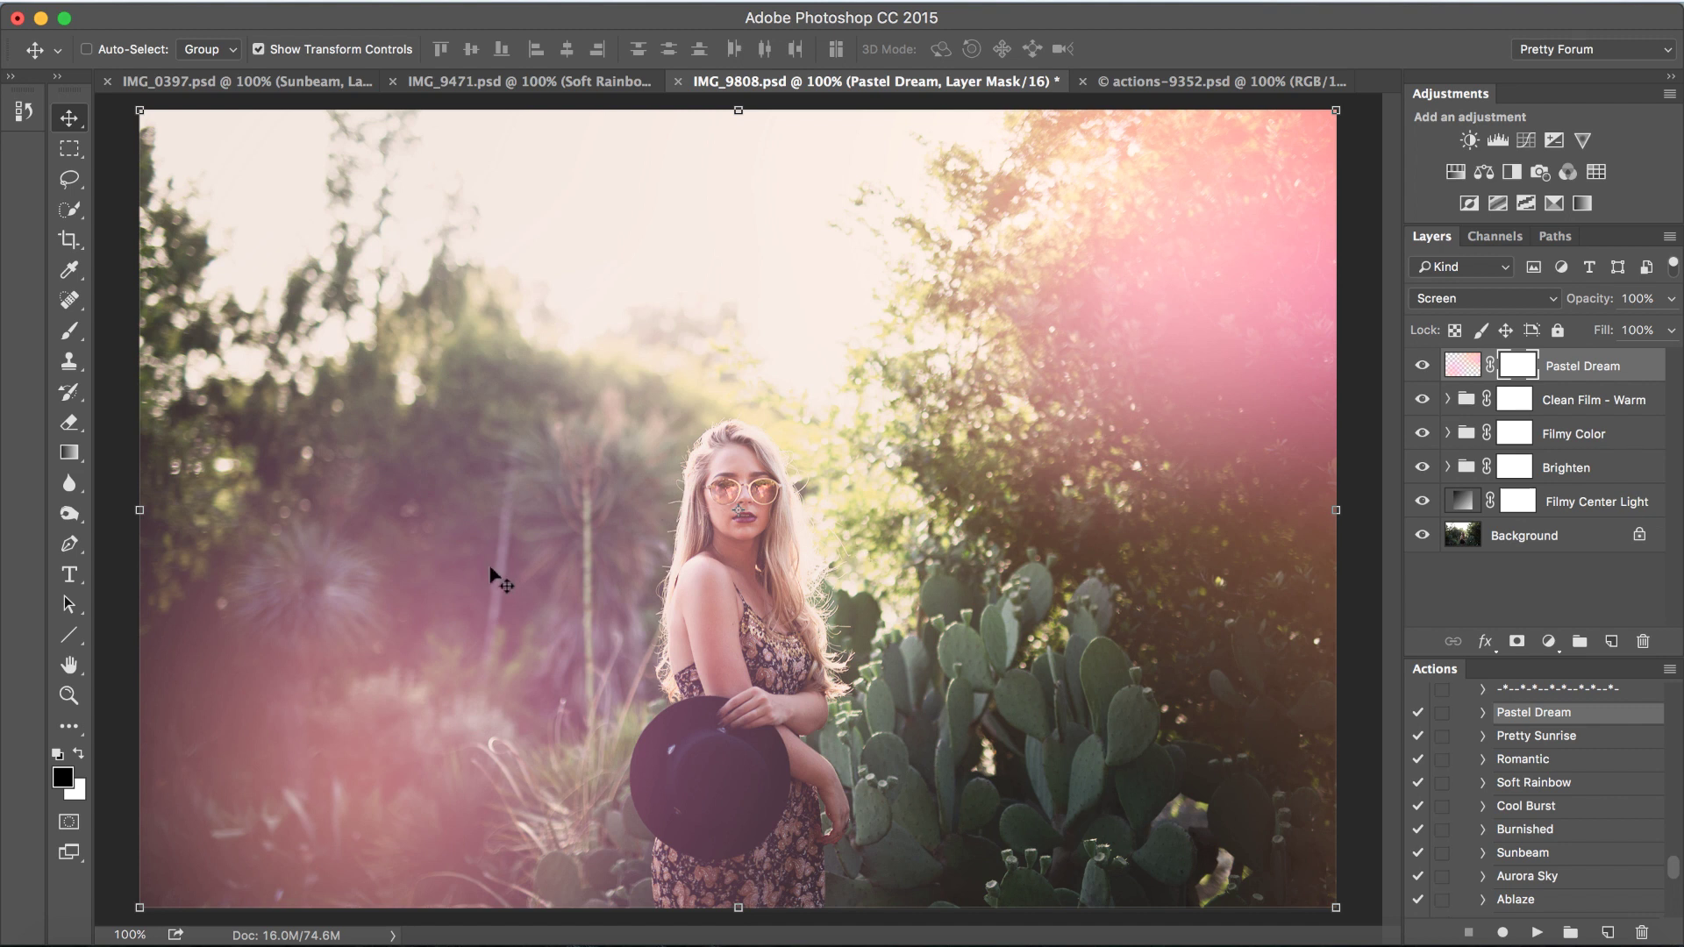
- Paint black over the woman on the Pastel Dream mask with a 1100 px brush at 50% opacity, and toggle the layer's visibility to compare
click(70, 329)
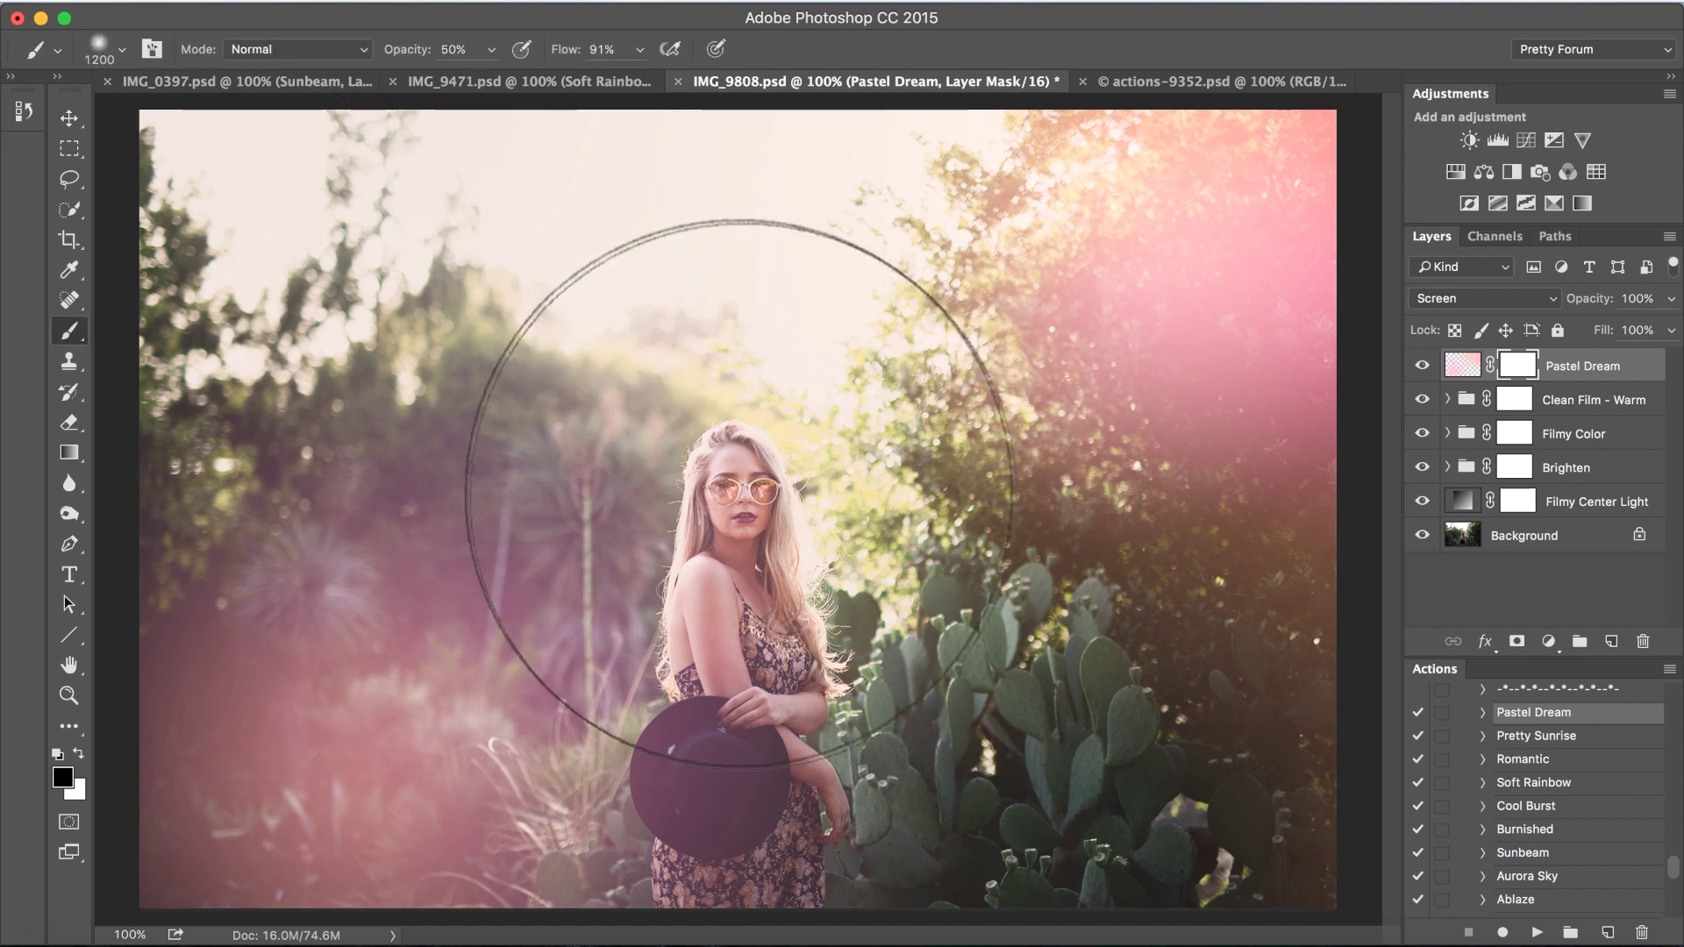
key(bracketleft)
click(734, 508)
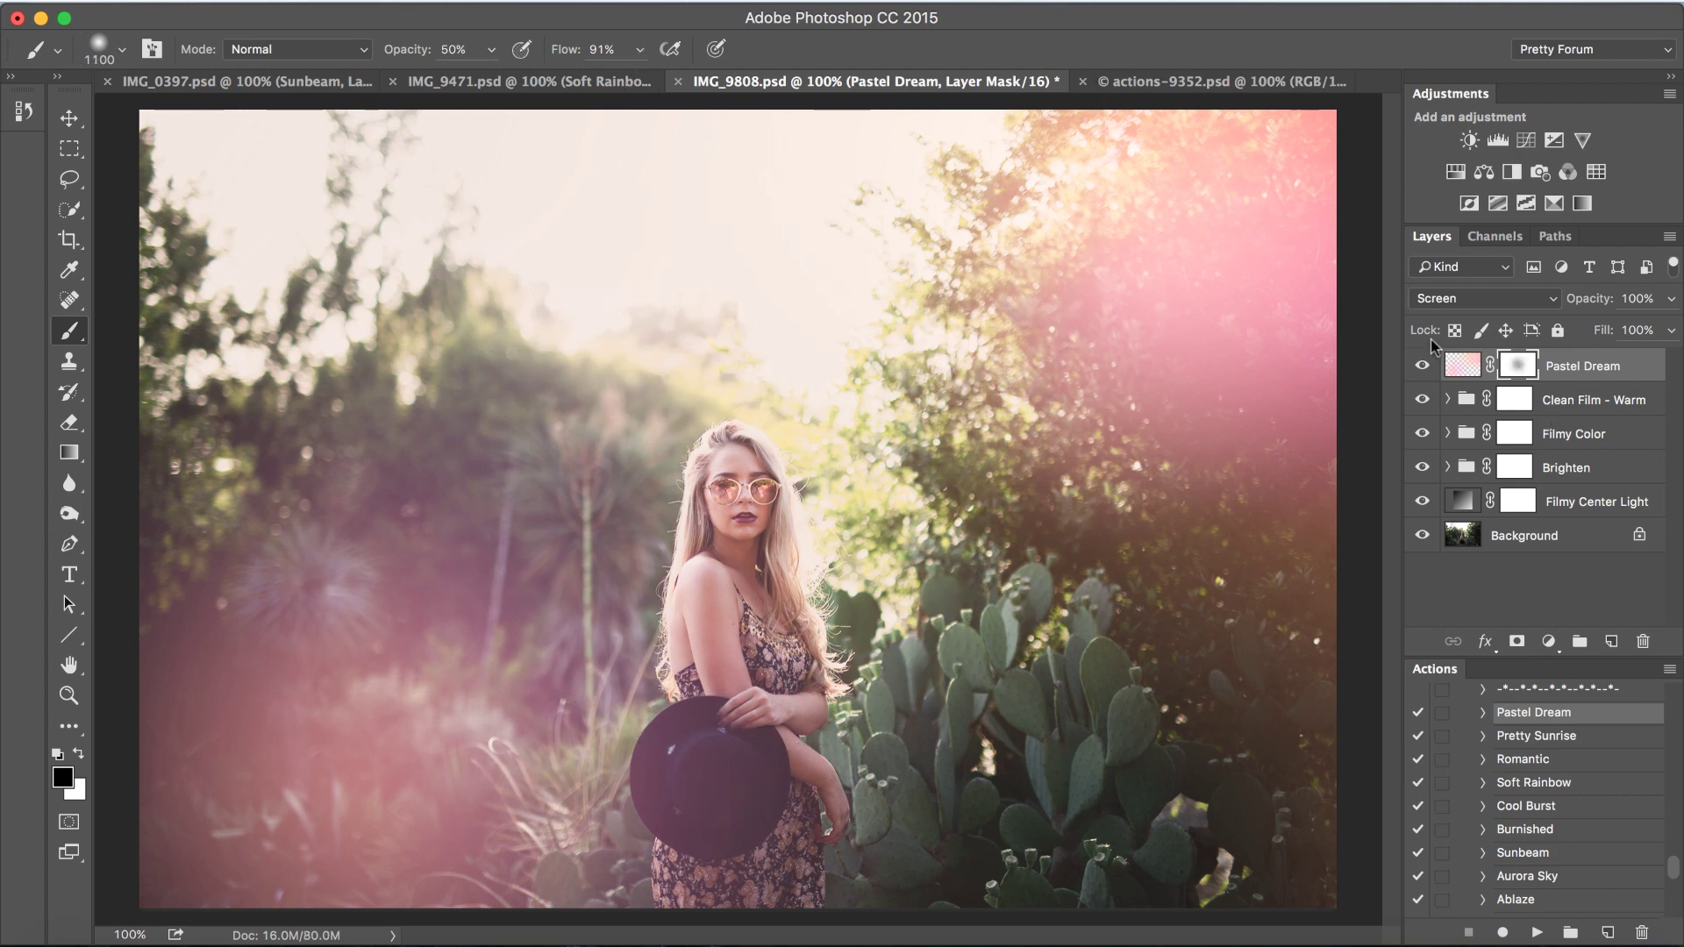
click(1421, 365)
click(1421, 366)
key(x)
- Run the Maven black and white action on actions-9352.psd and toggle the Maven group's visibility to compare
click(1233, 81)
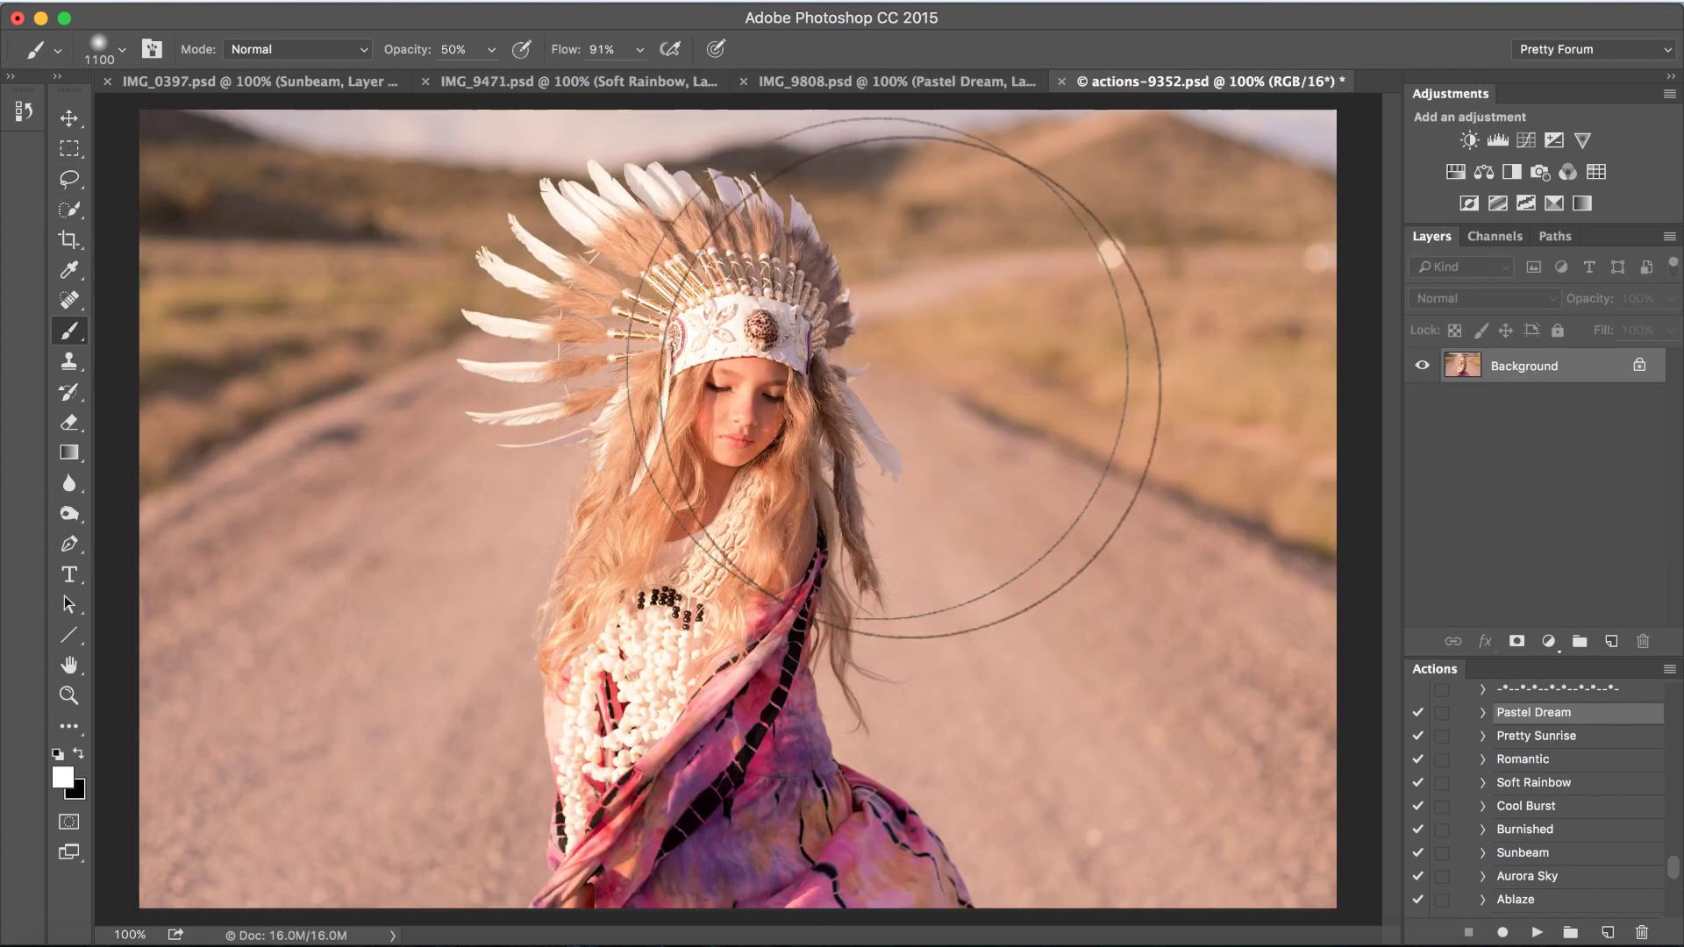
scroll(1553, 815, up, 1)
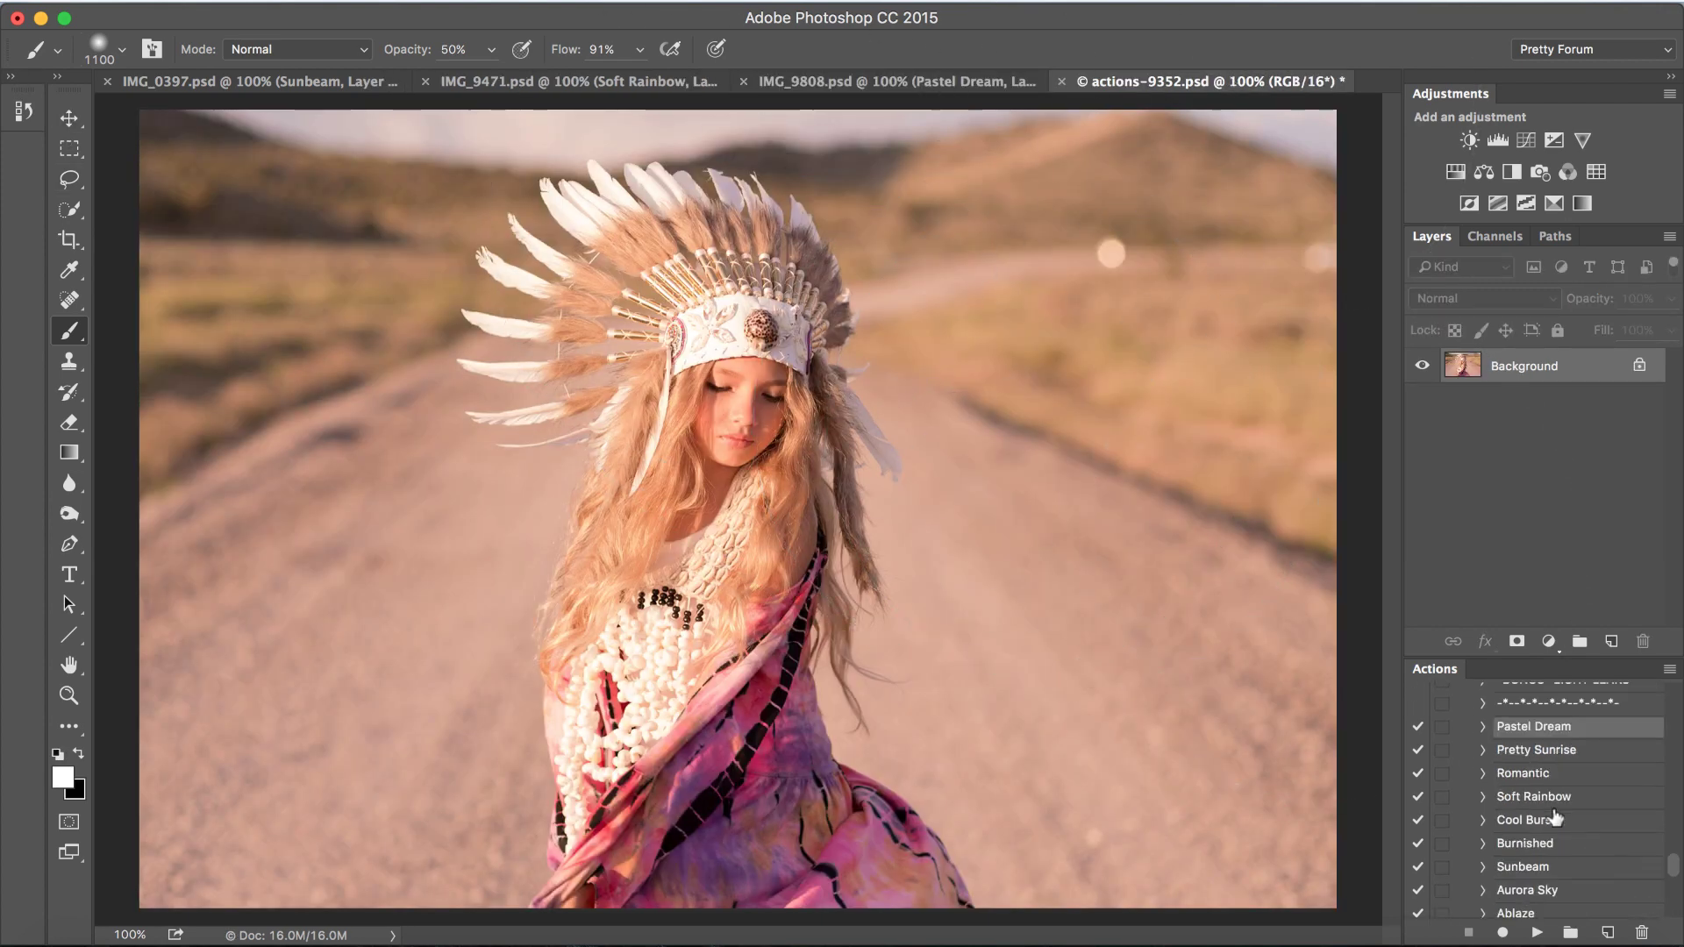
scroll(1555, 817, down, 5)
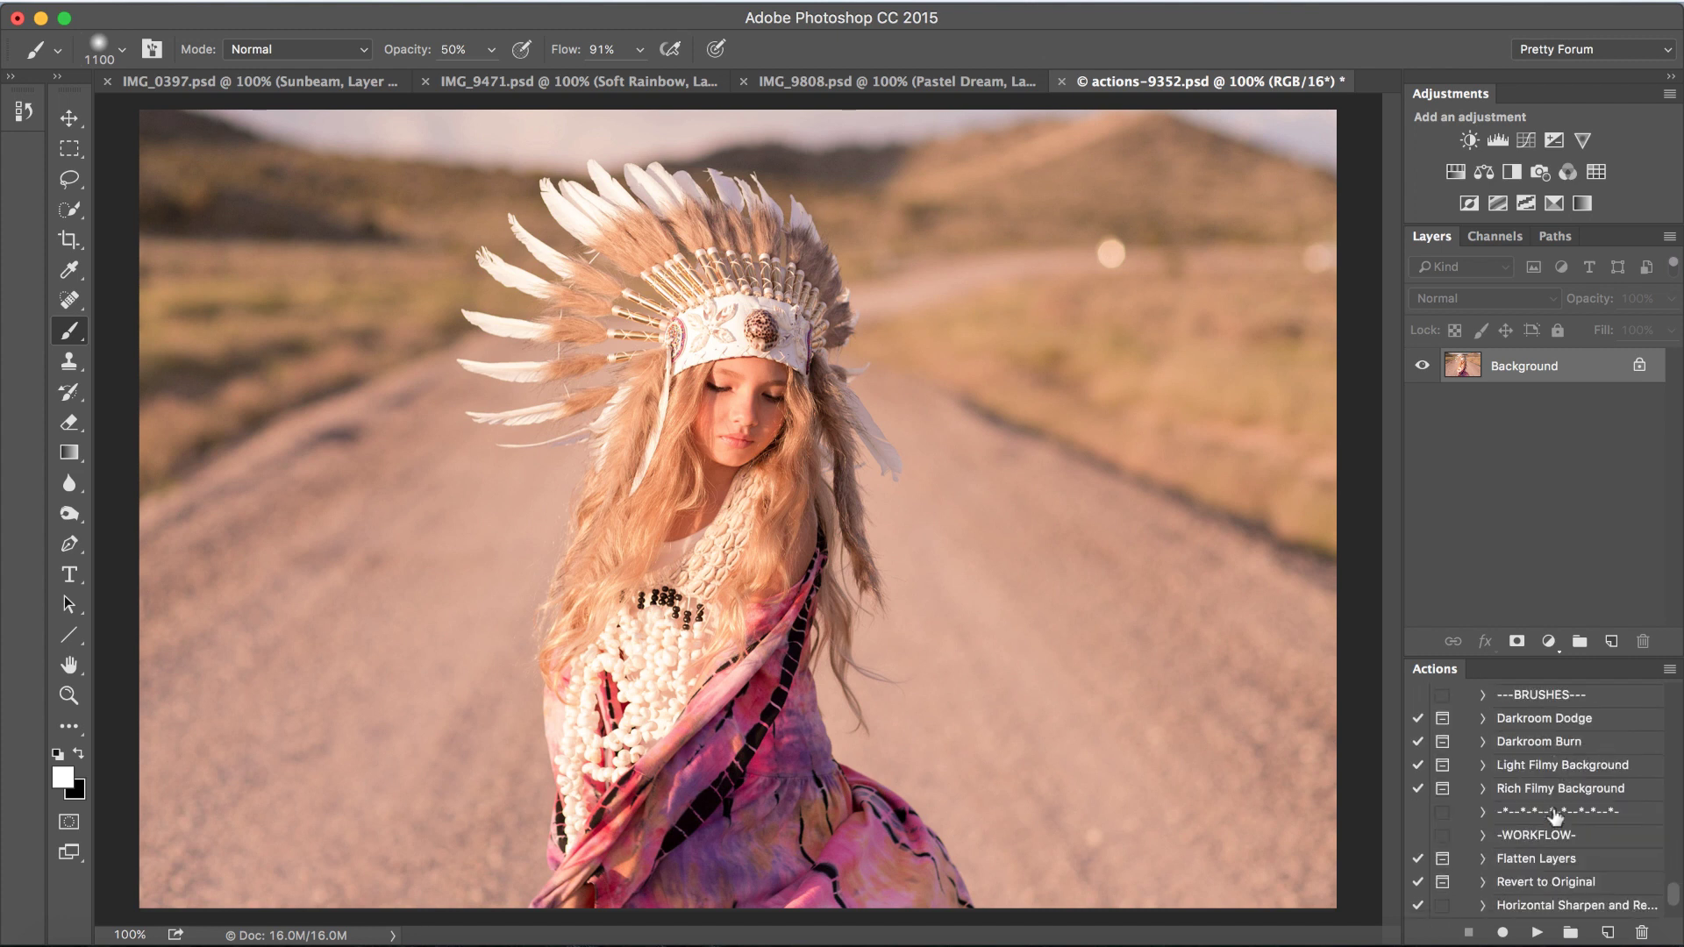
scroll(1555, 815, up, 6)
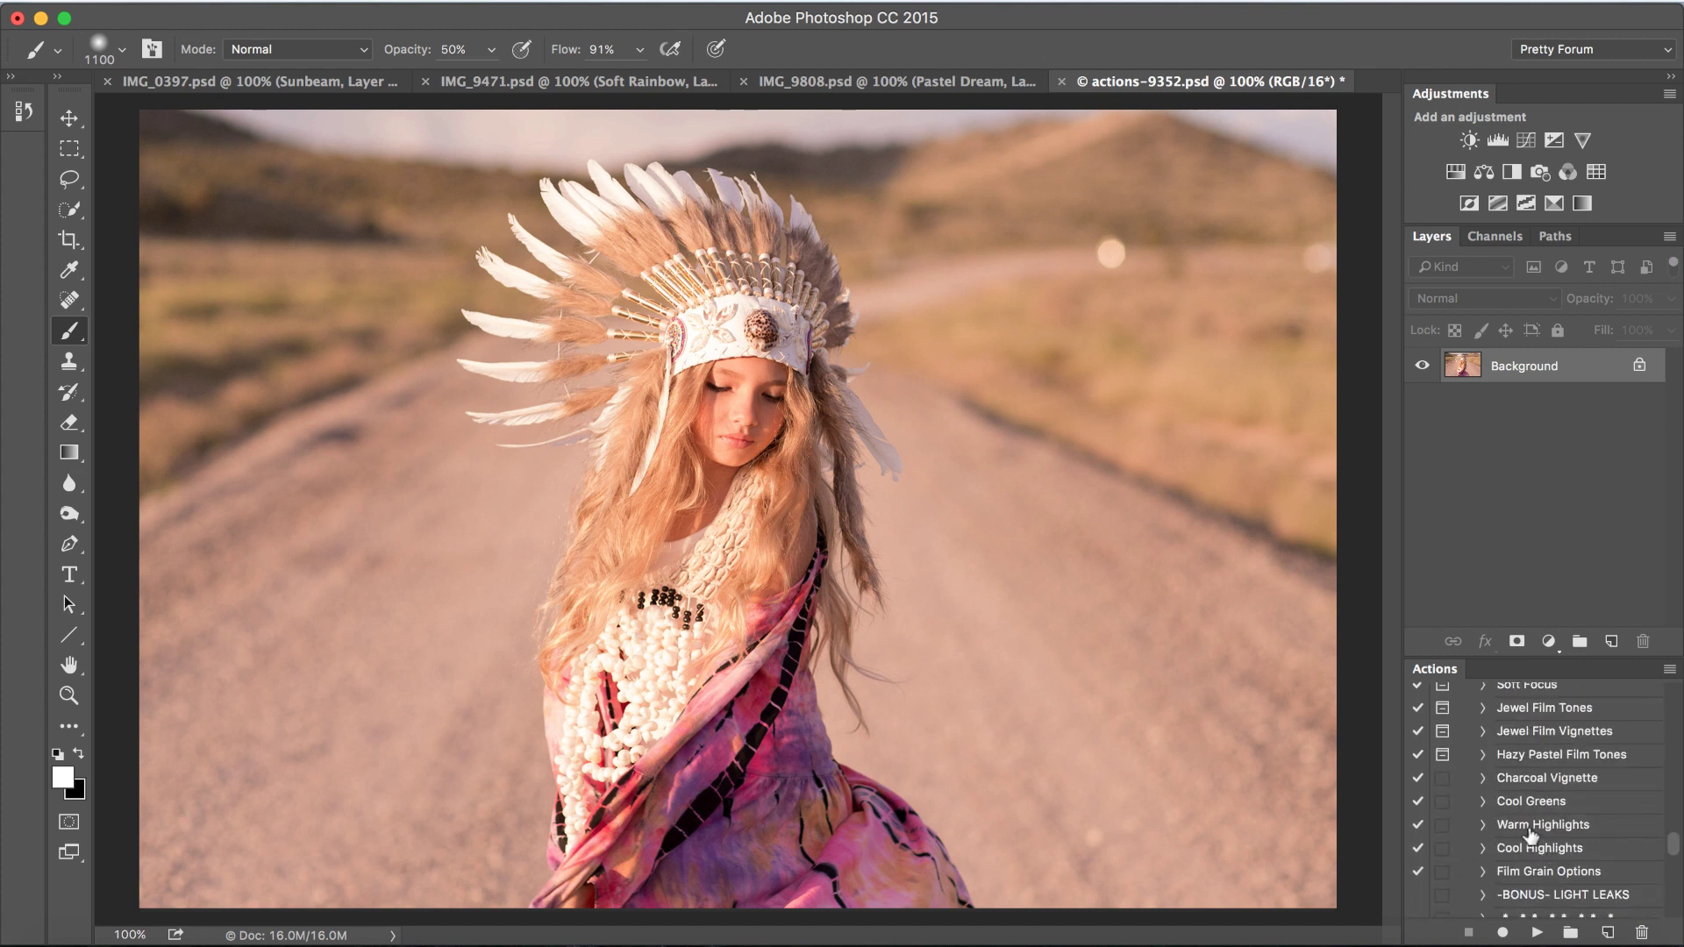
scroll(1543, 828, up, 10)
scroll(1530, 835, up, 10)
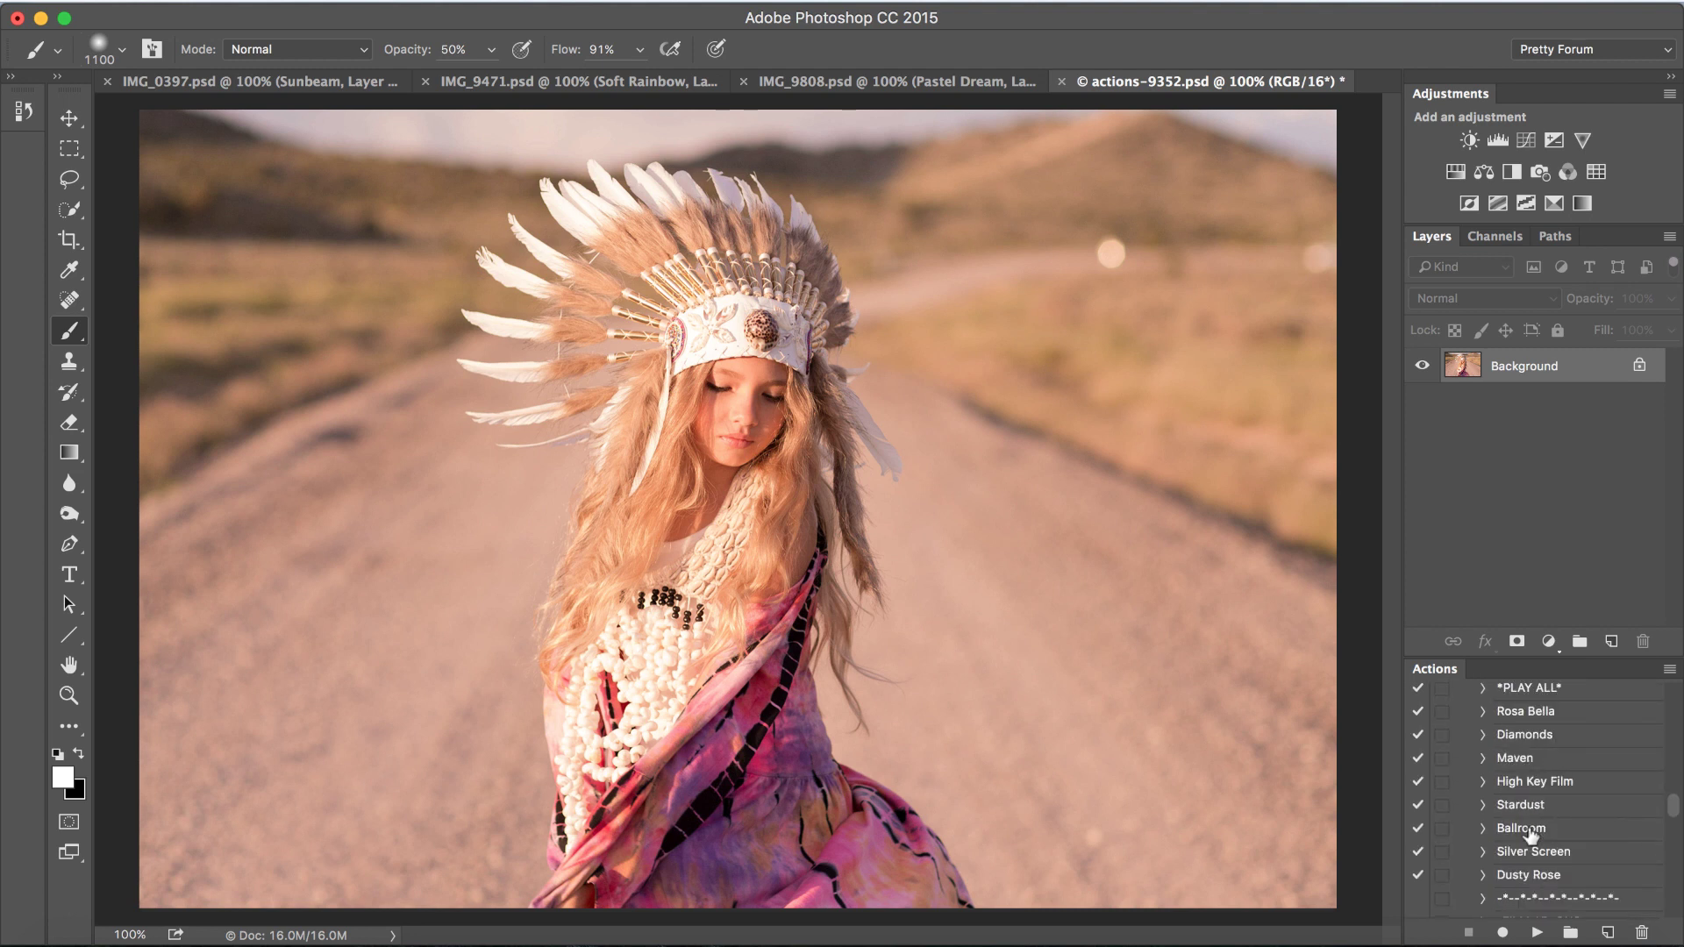
click(1522, 819)
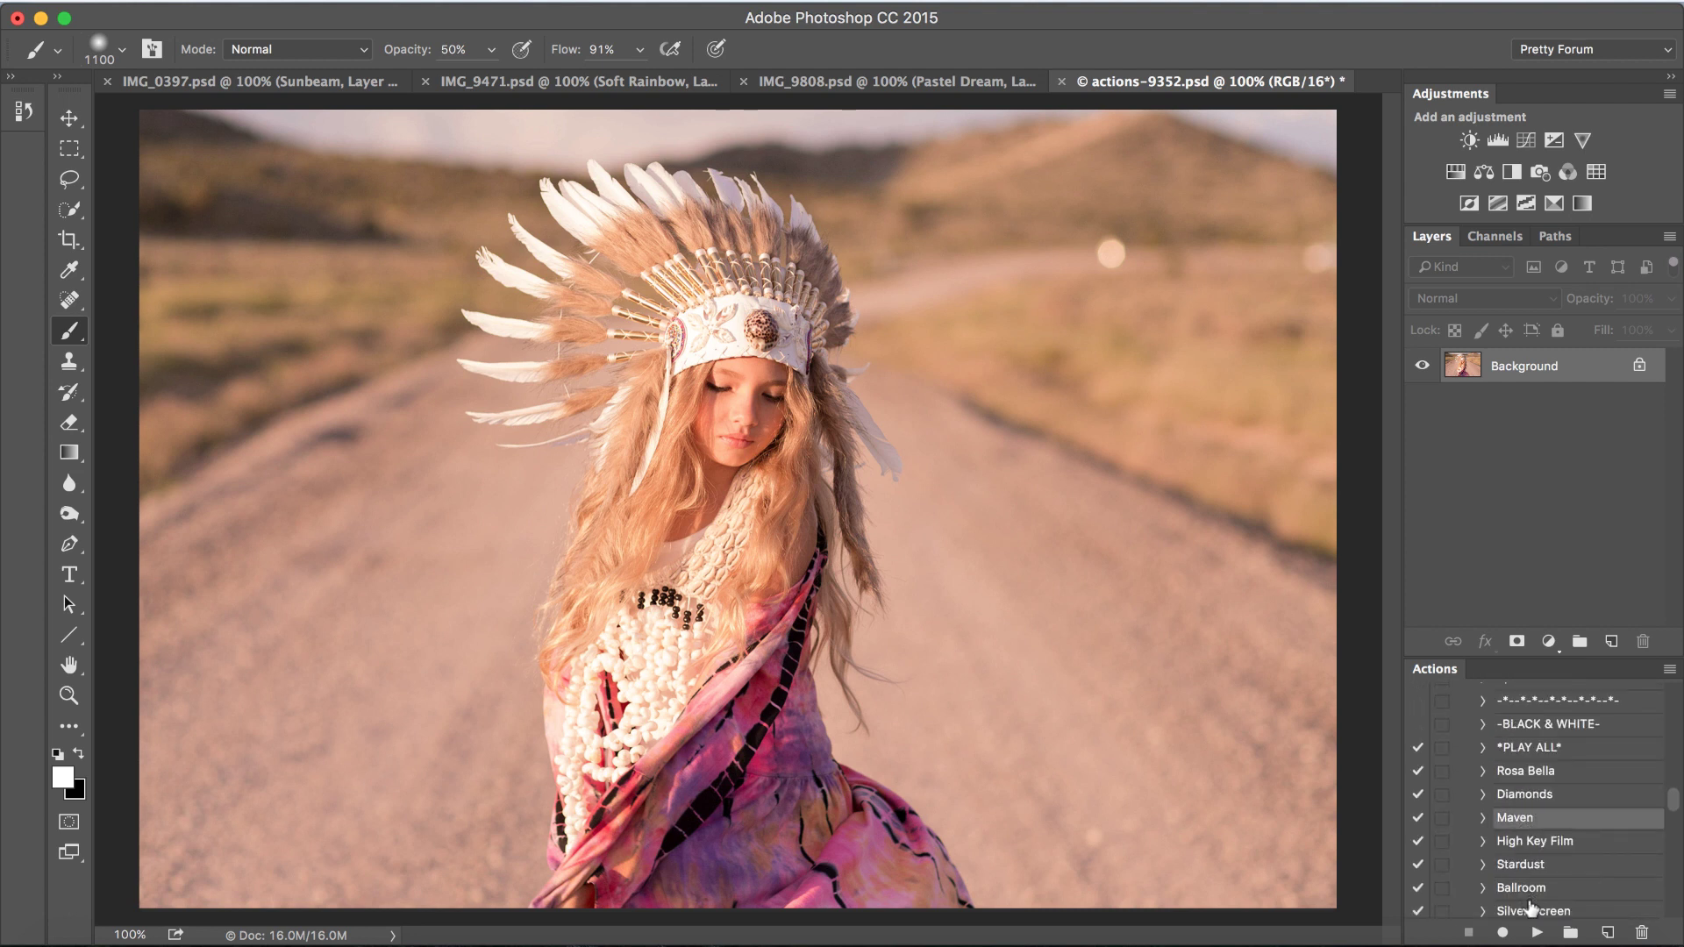
click(1537, 931)
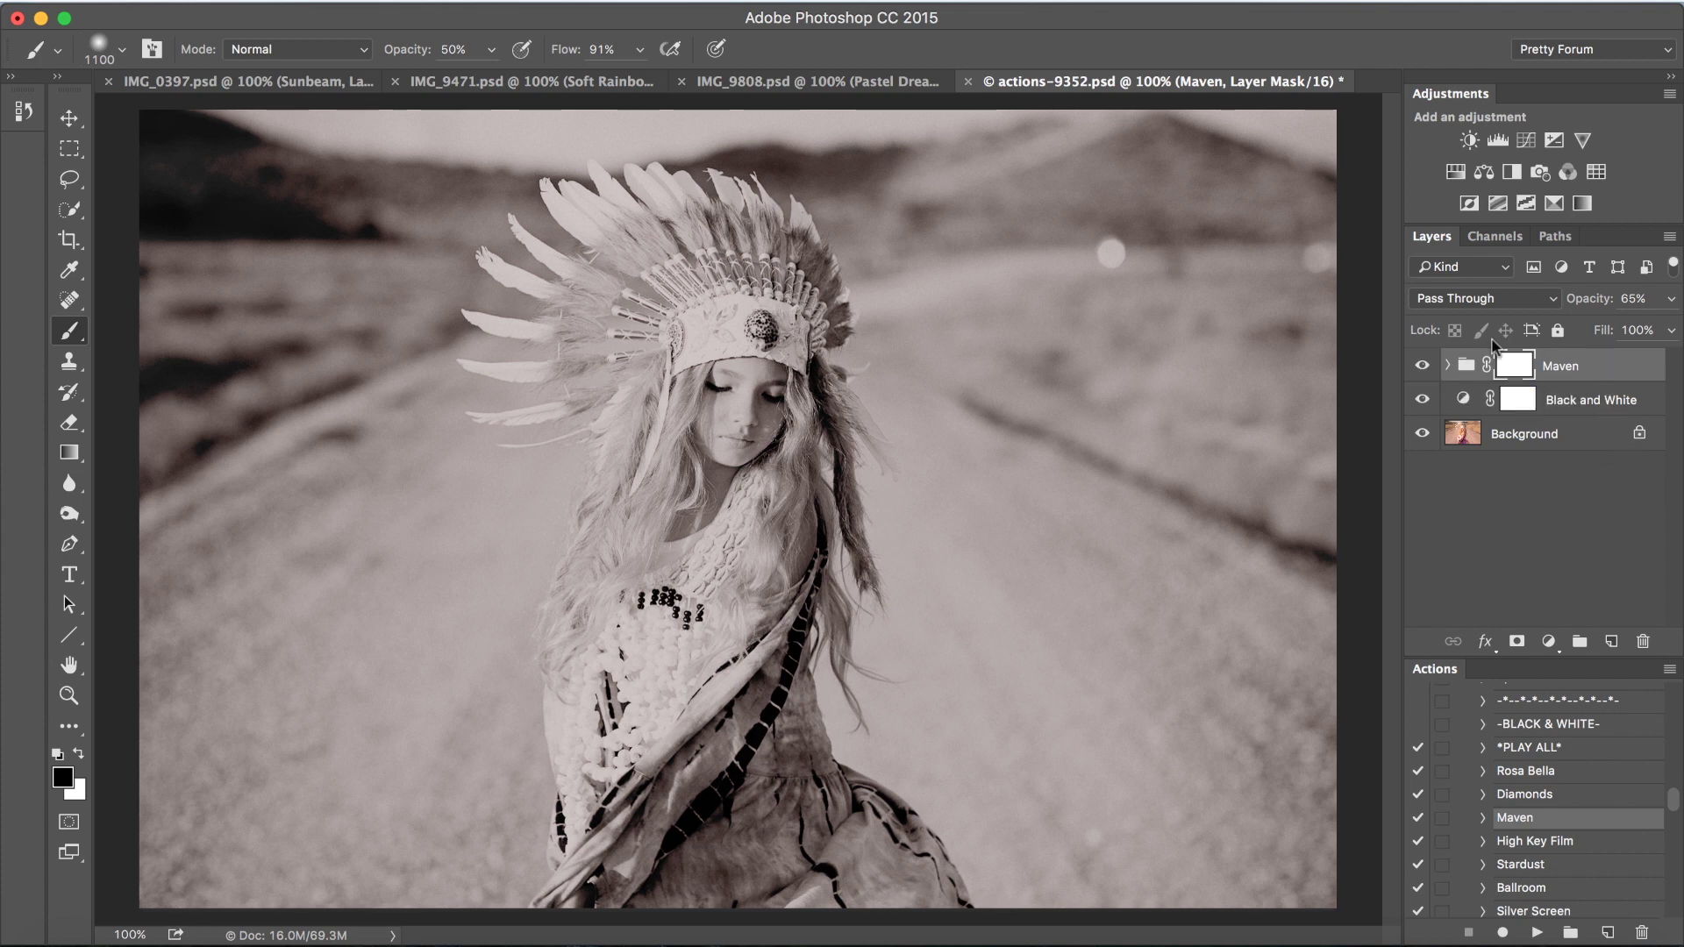
click(1422, 366)
click(1422, 366)
- Run the Film Grain Options action on the black and white portrait
scroll(1554, 800, up, 5)
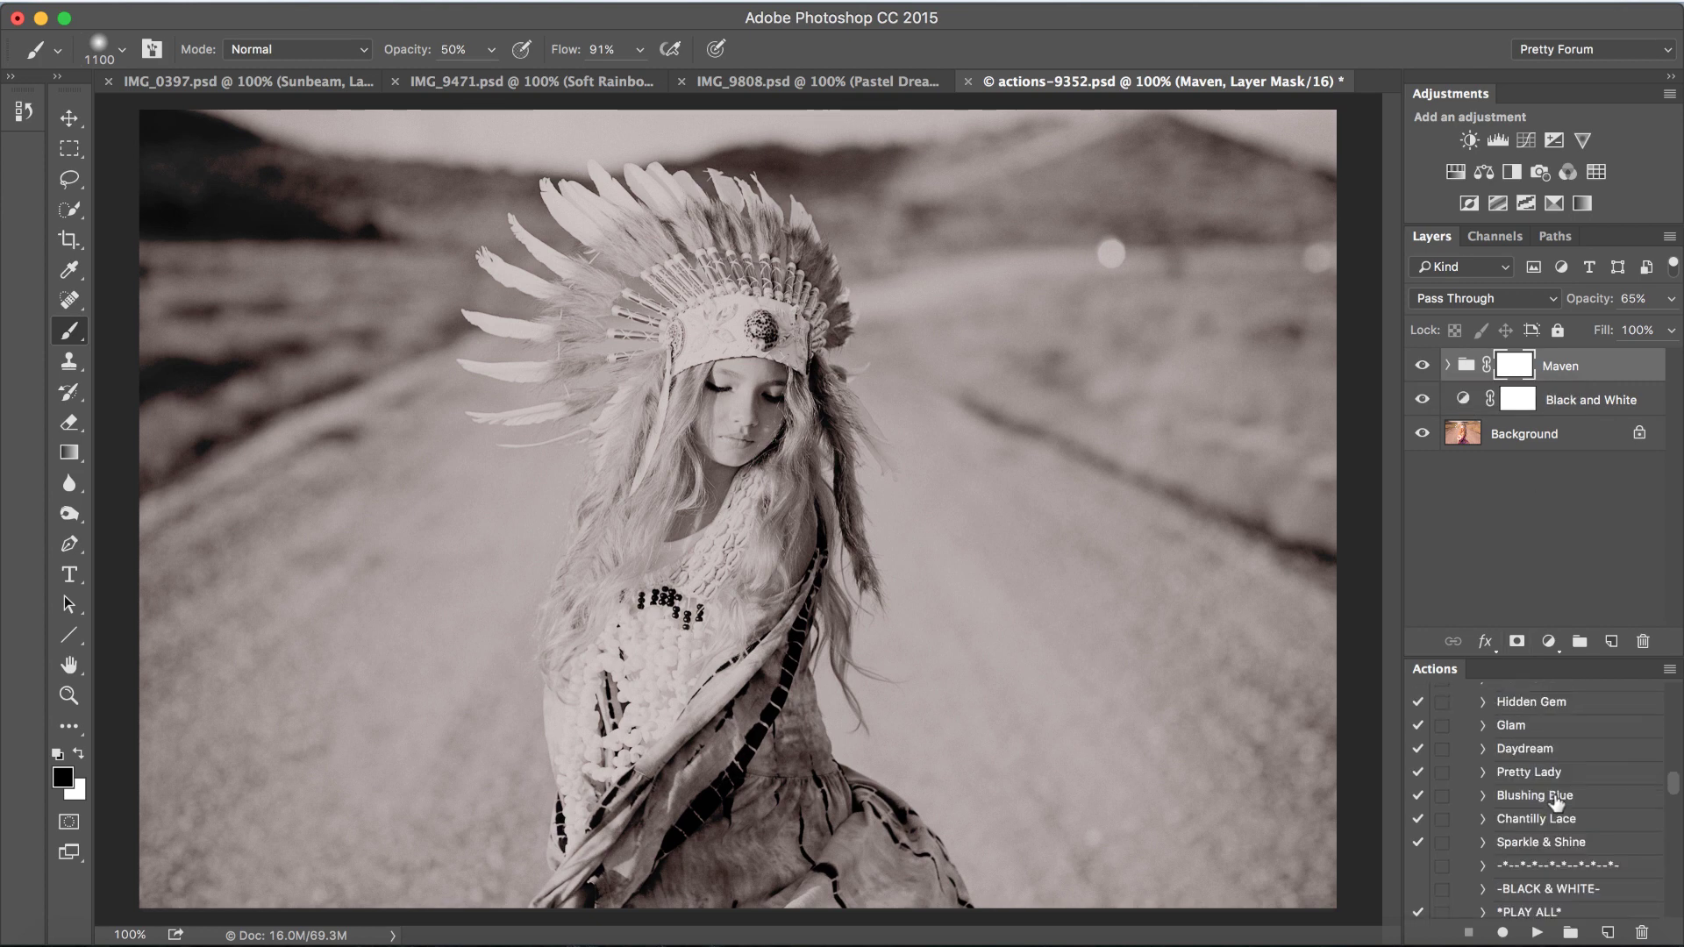
scroll(1554, 803, down, 8)
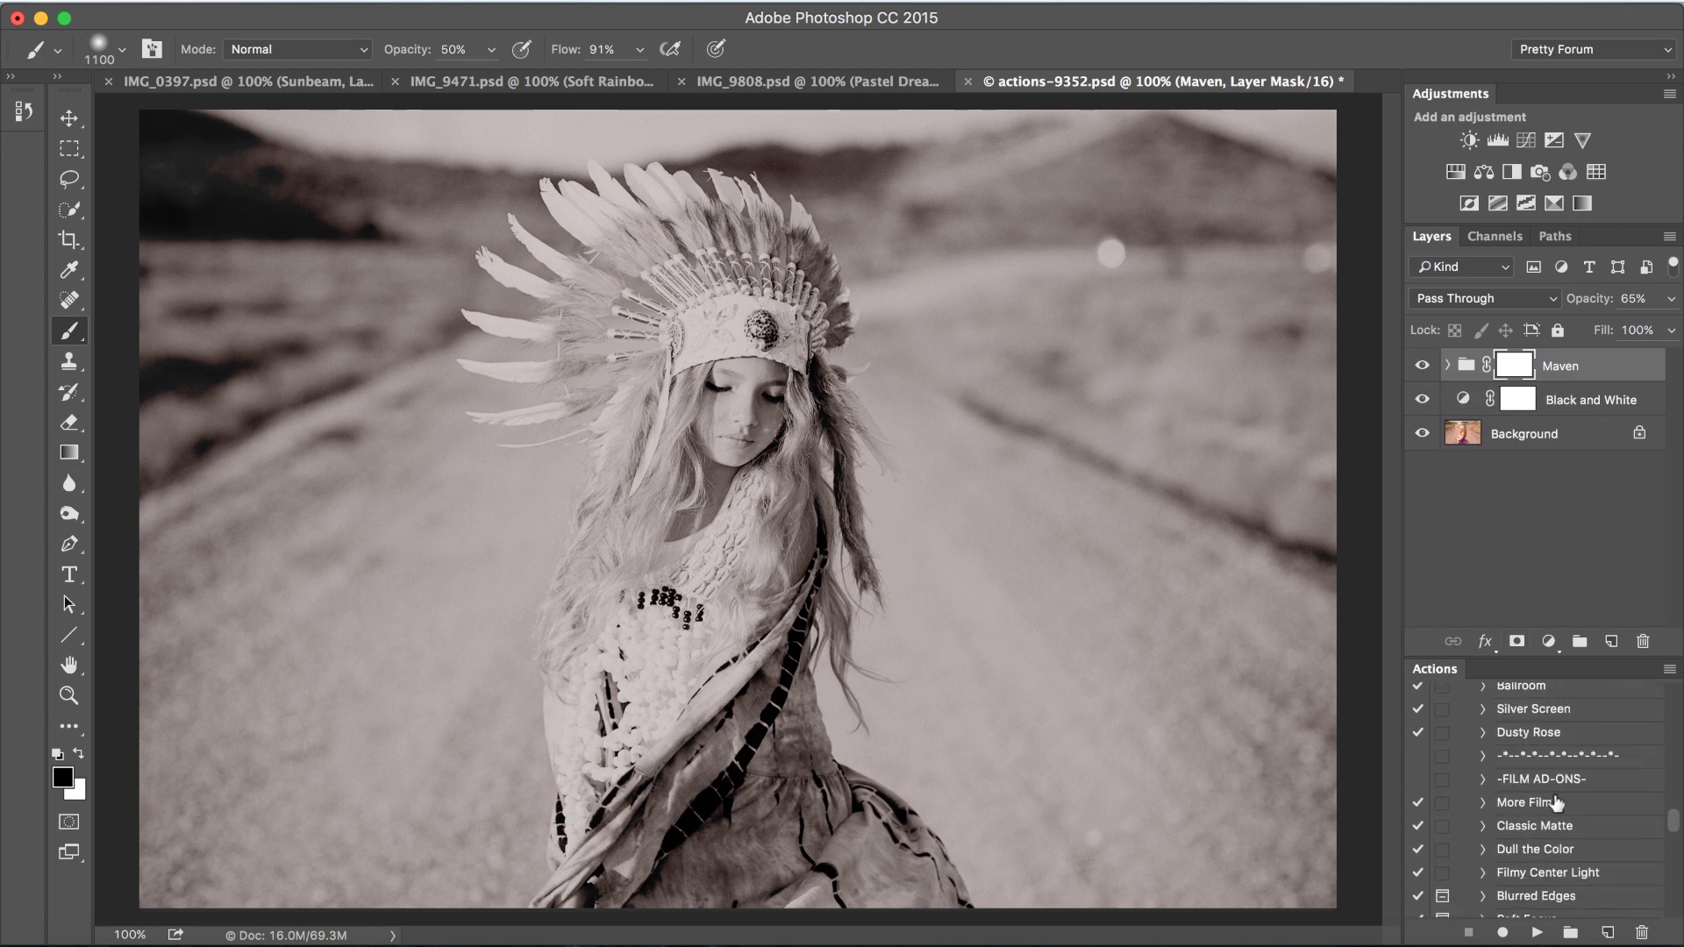
scroll(1554, 800, down, 5)
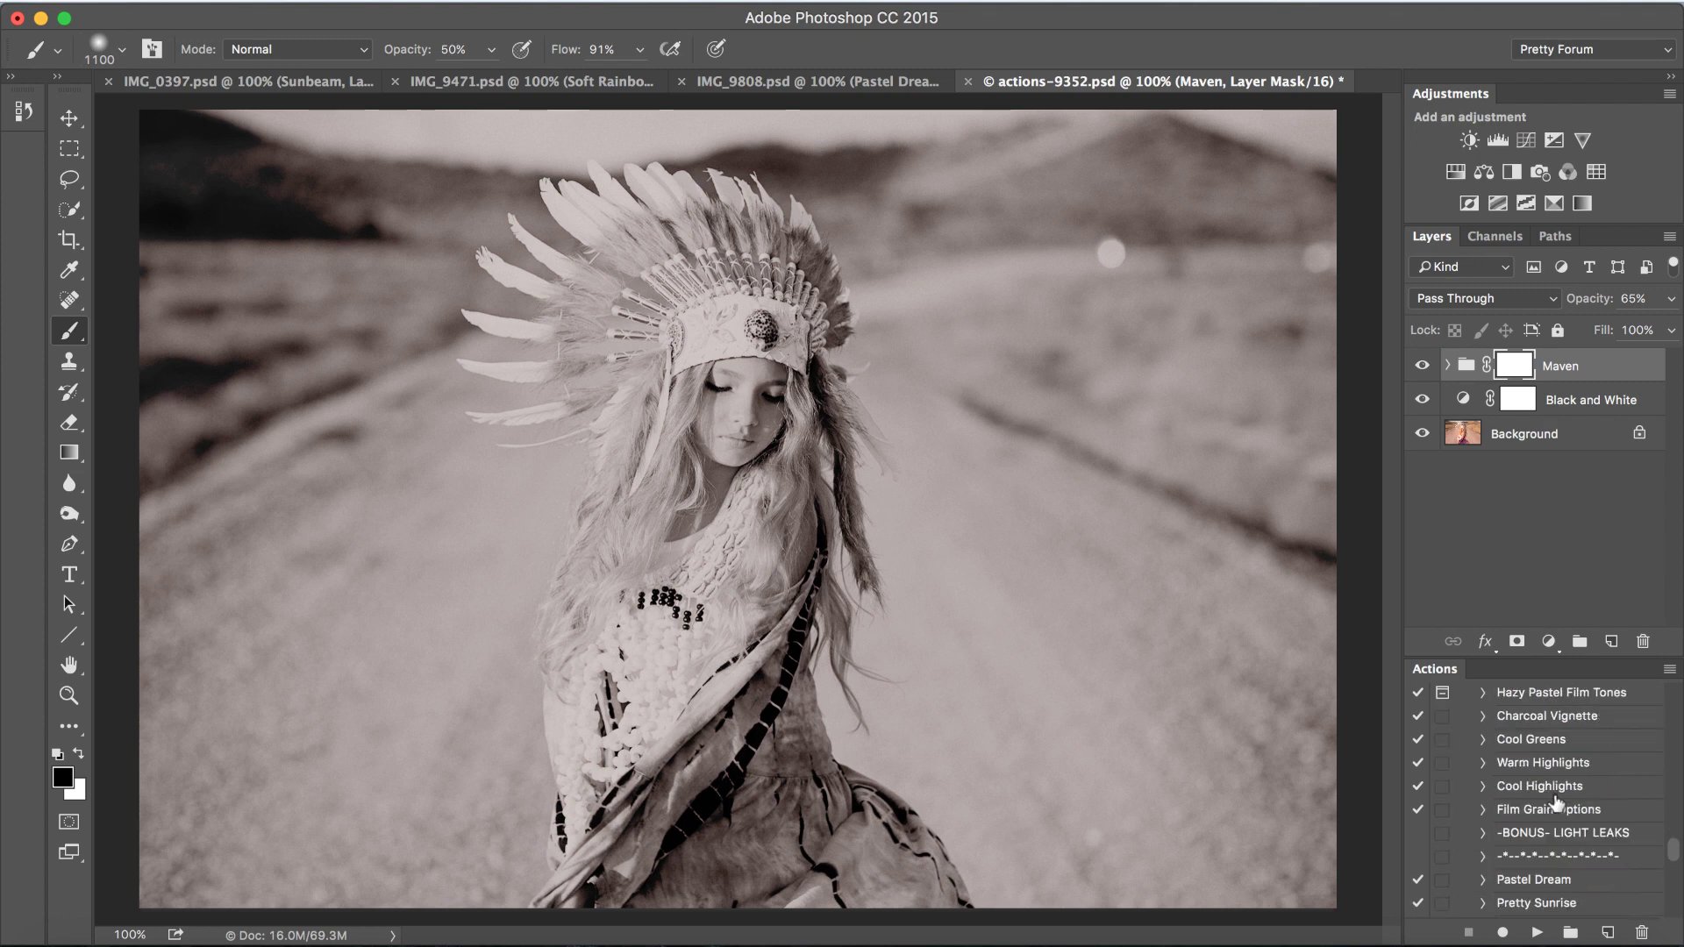
click(1503, 814)
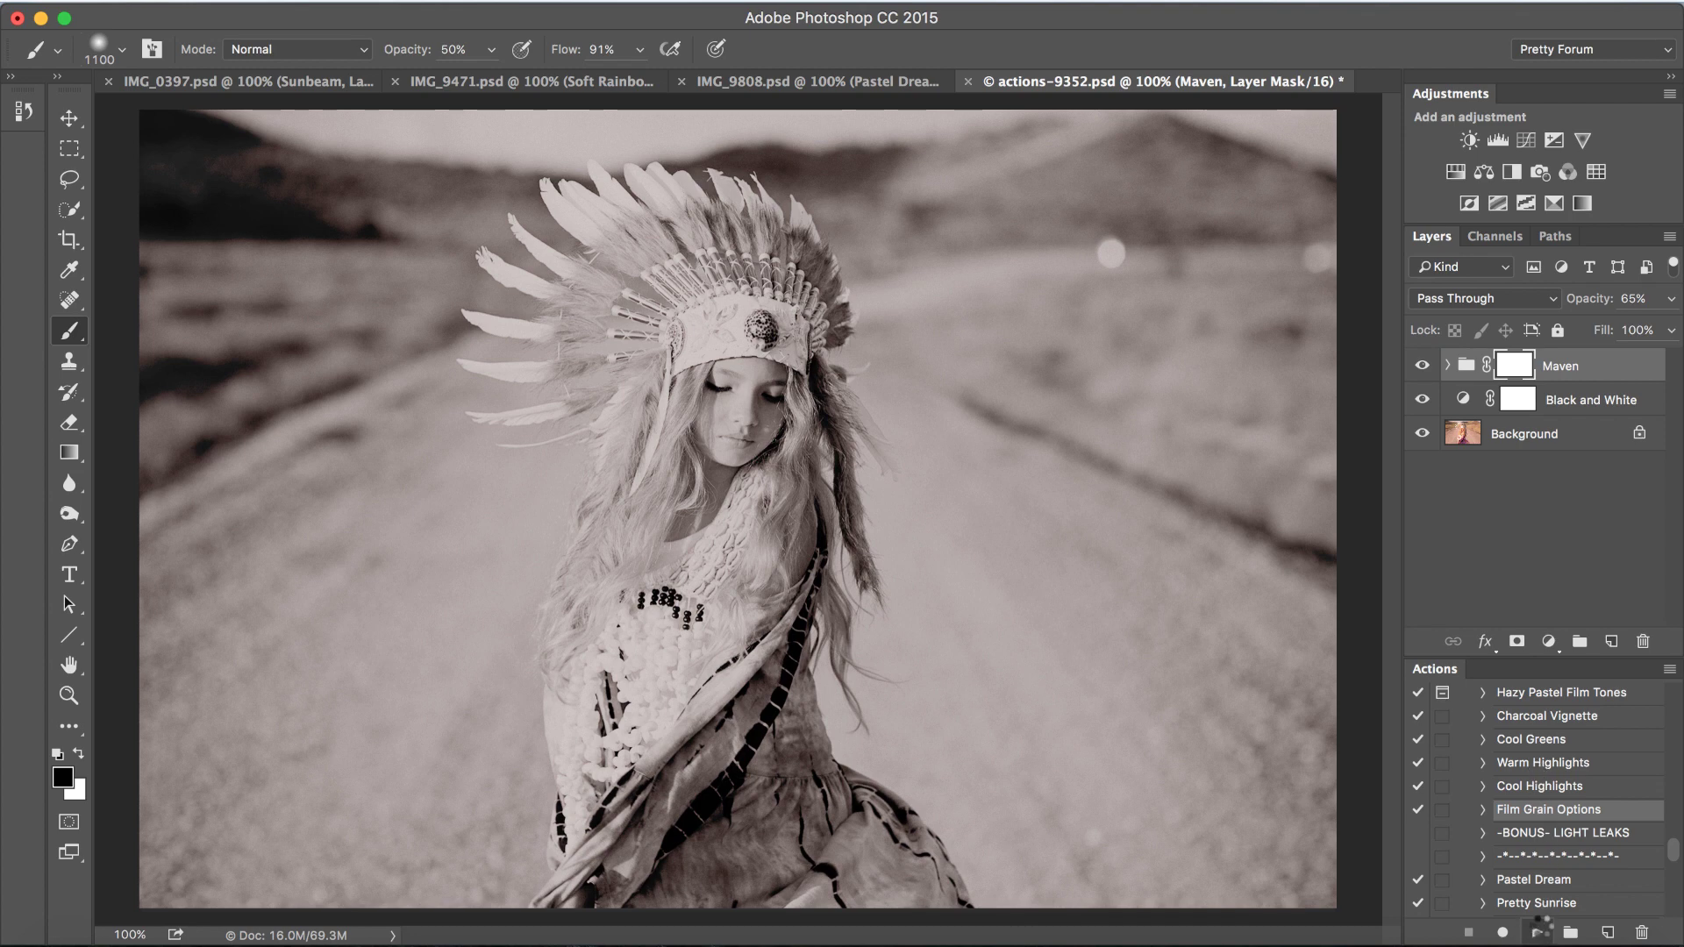
click(1537, 932)
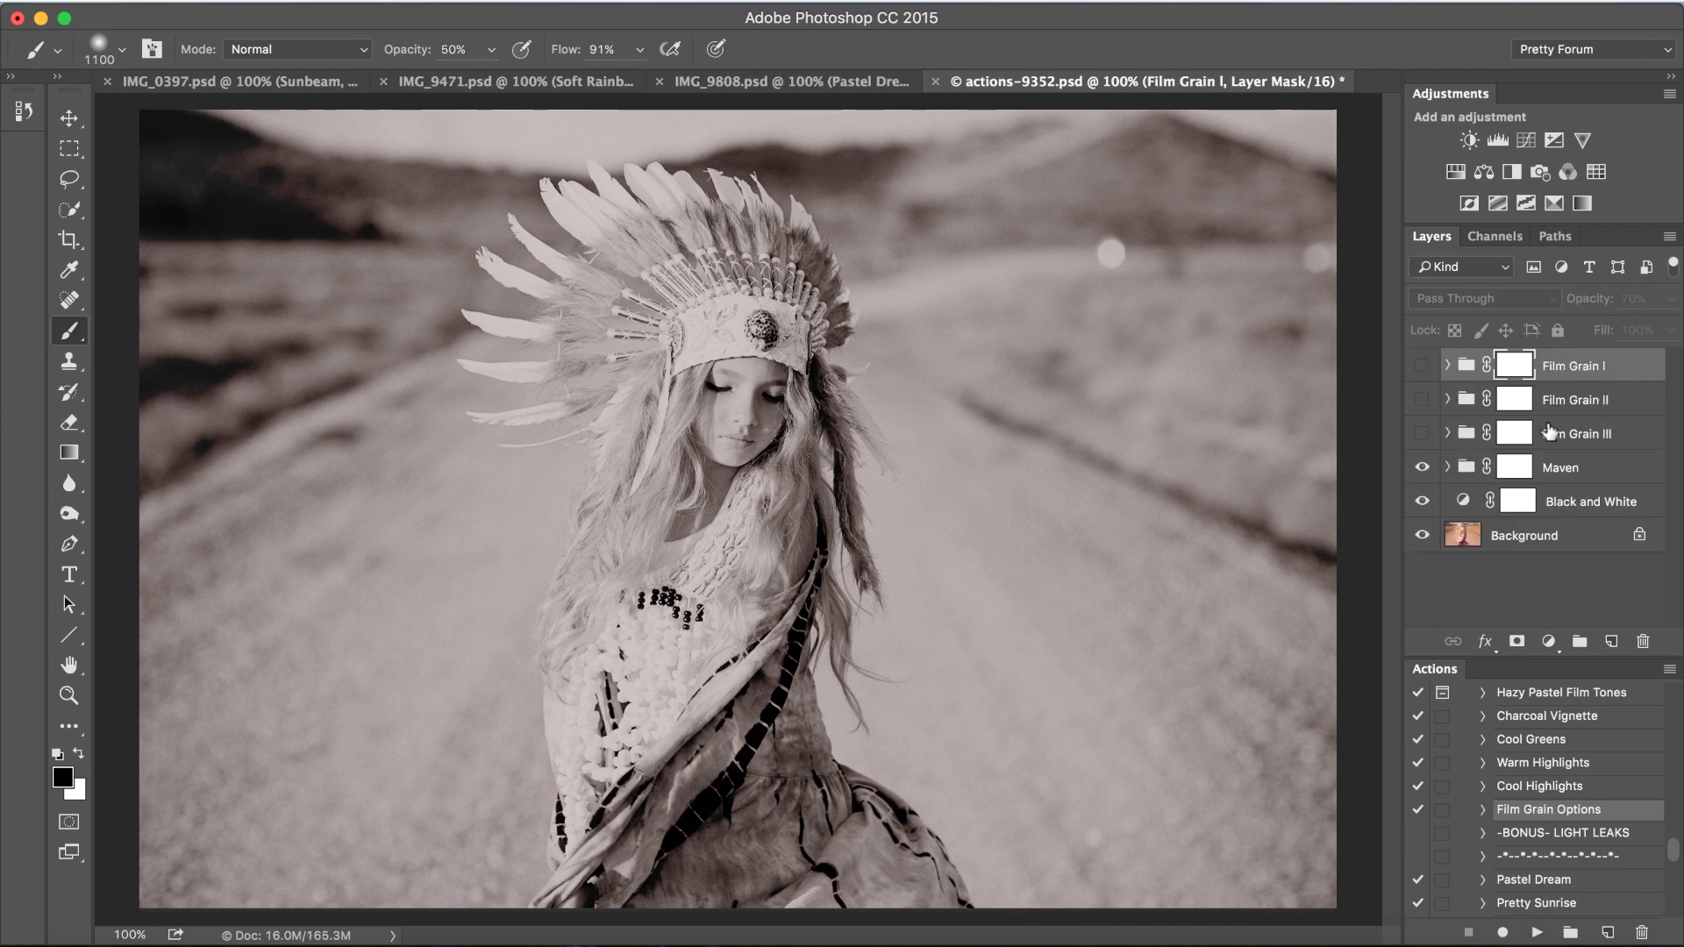
- Preview the Film Grain I and II groups, and turn on Film Grain III with its opacity set to 25%
click(1421, 366)
click(1422, 366)
click(1421, 399)
click(1421, 399)
click(1421, 433)
click(1617, 443)
click(1671, 299)
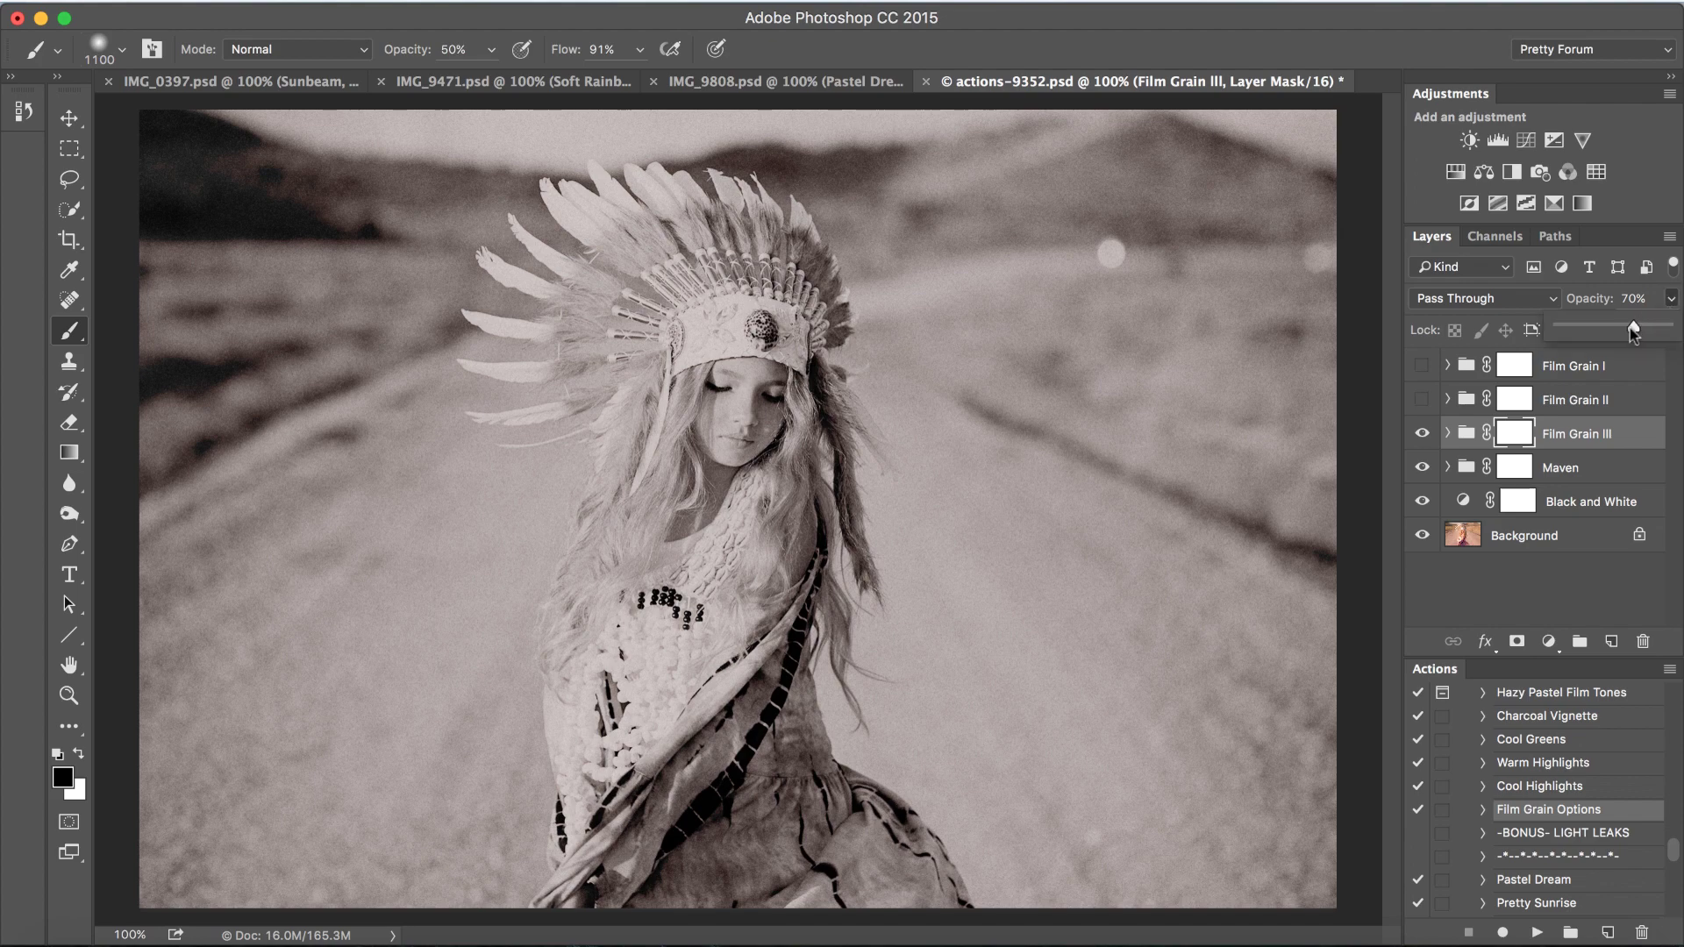
drag(1630, 327, 1588, 333)
click(1569, 439)
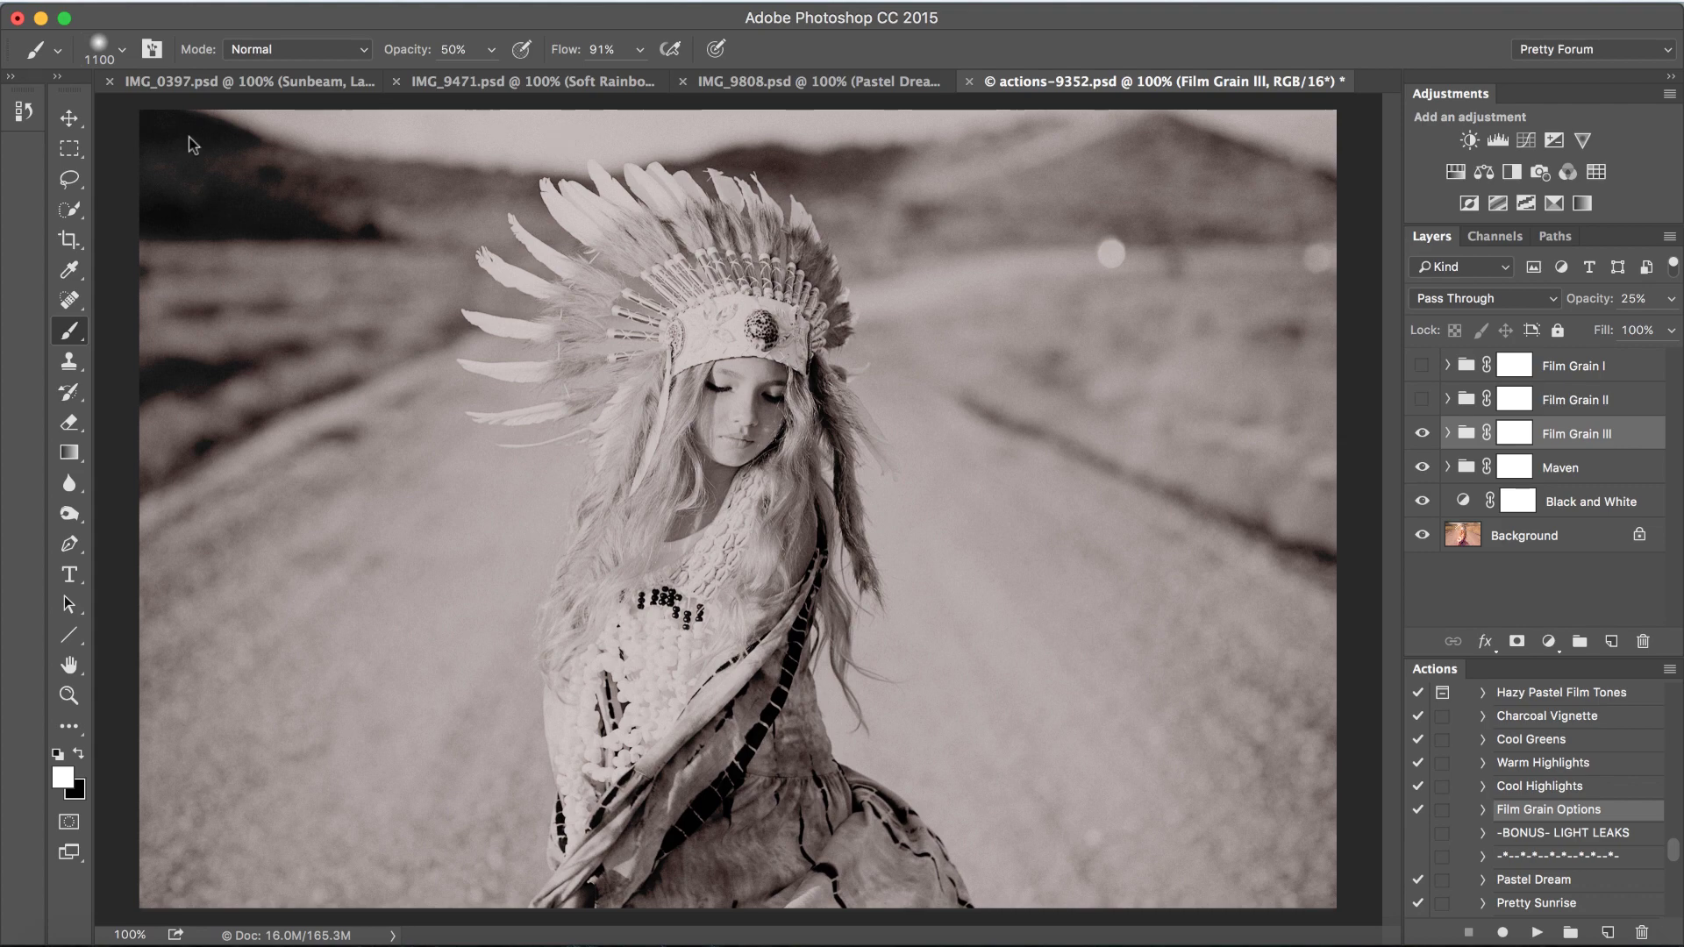
- Take a new history snapshot of the full document in its edited state
click(23, 108)
click(230, 93)
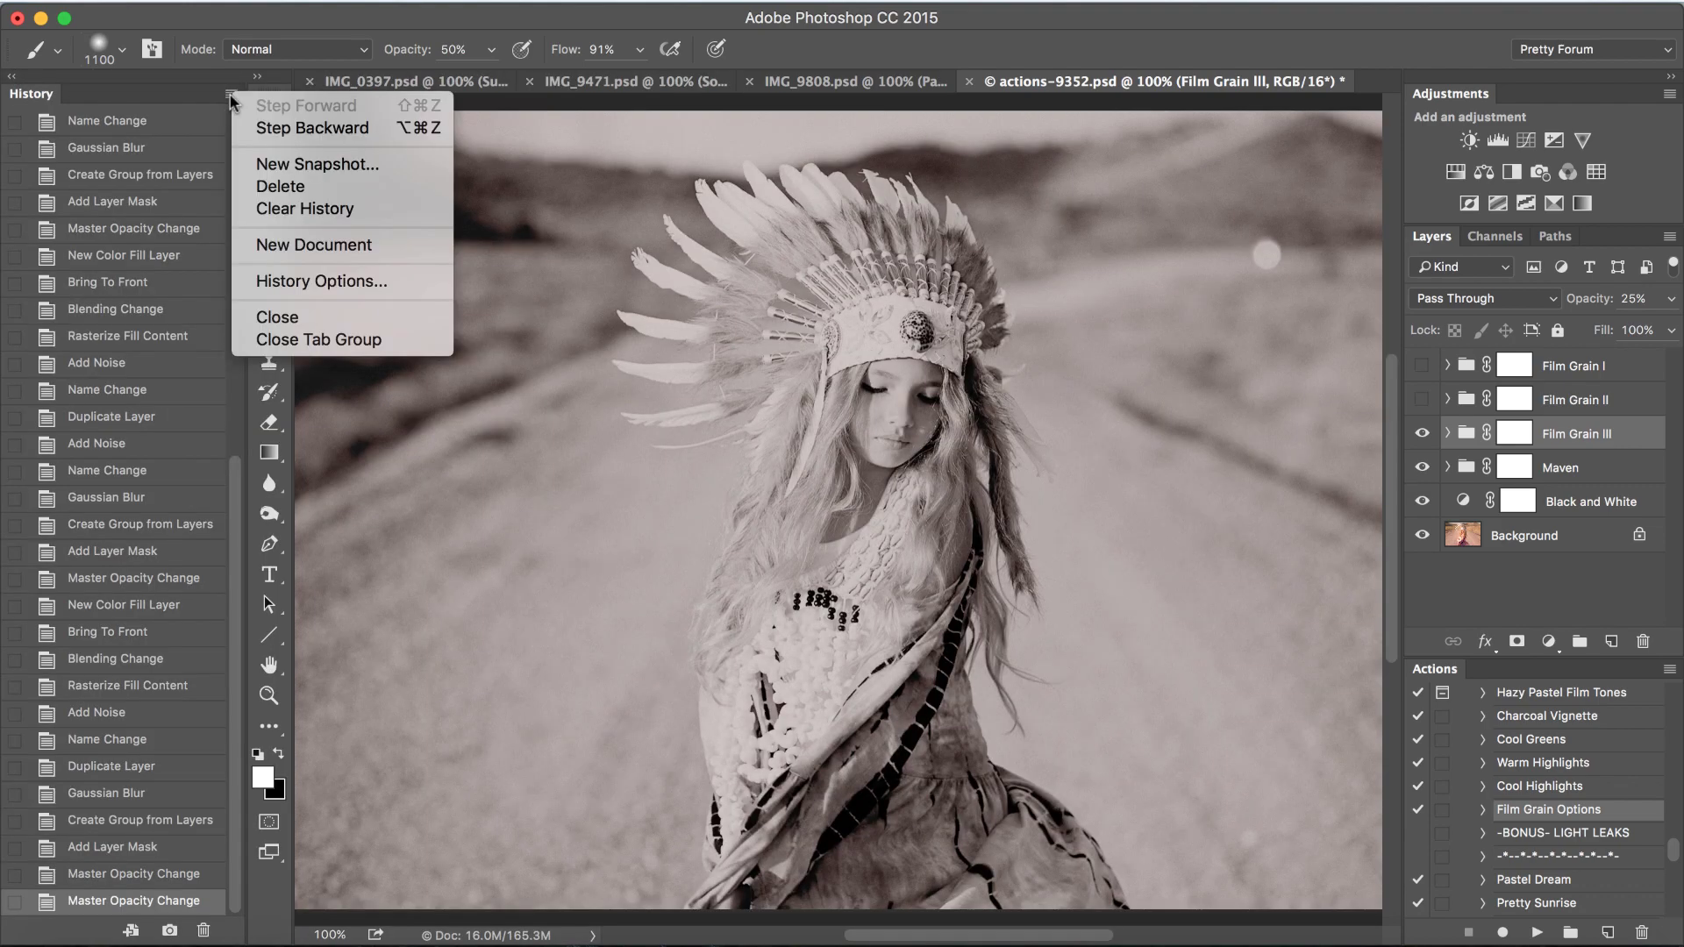
click(274, 163)
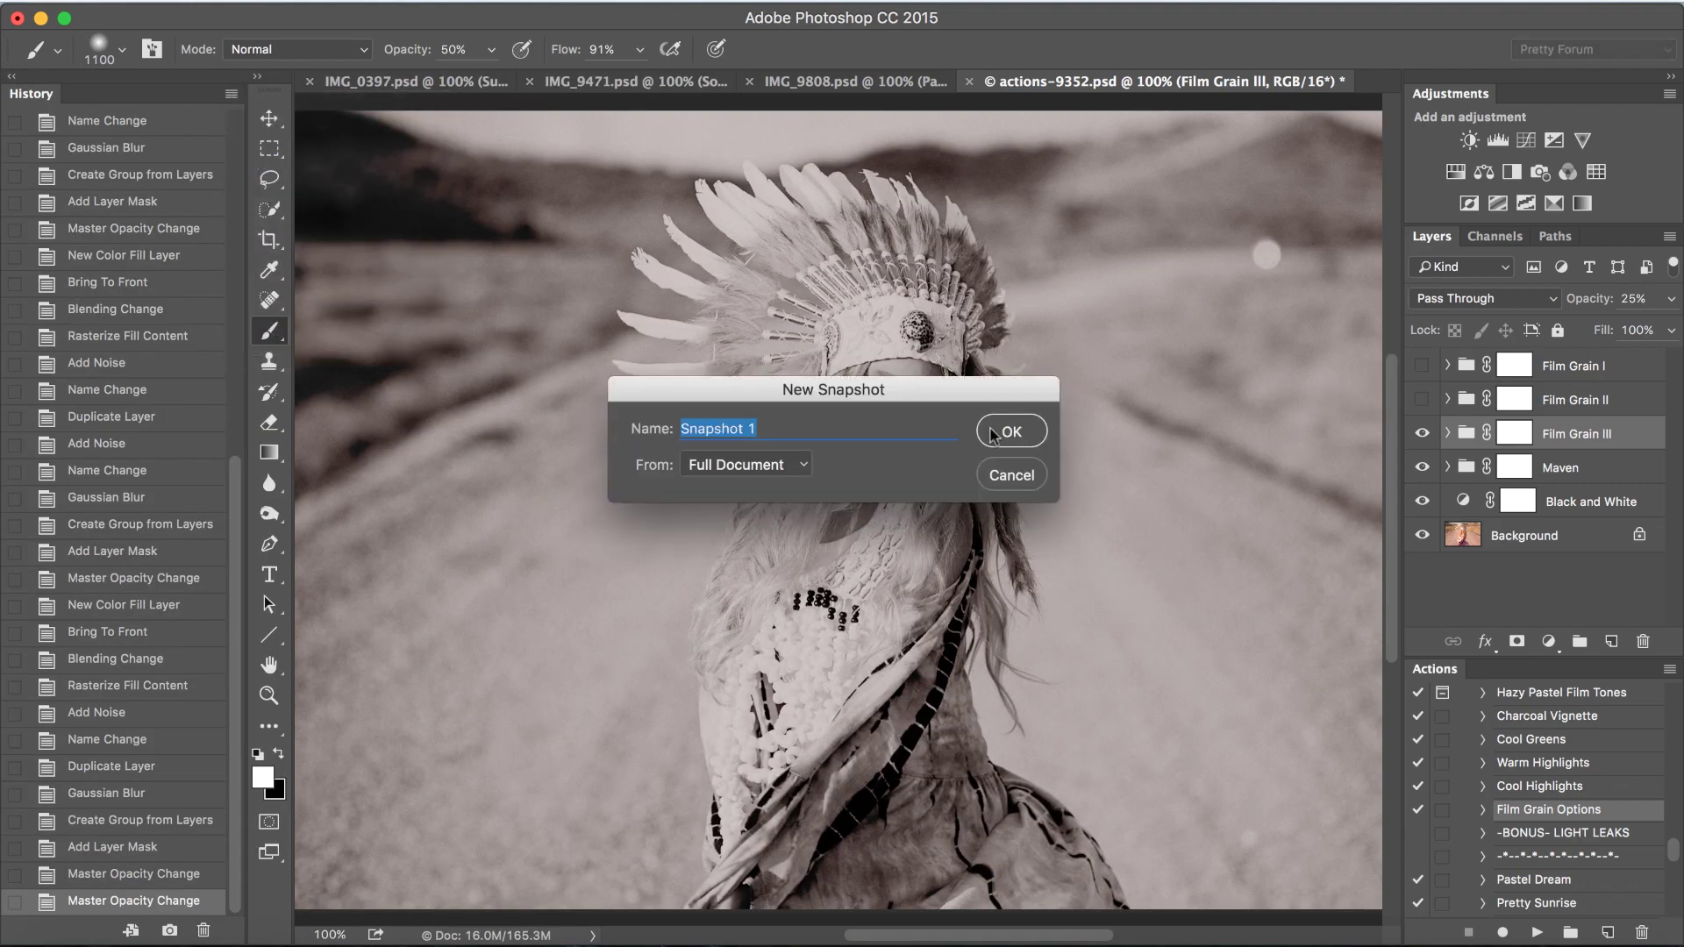
click(995, 434)
- Switch to the Before snapshot and back to Snapshot 1 to compare the original portrait with the edit
scroll(123, 273, up, 10)
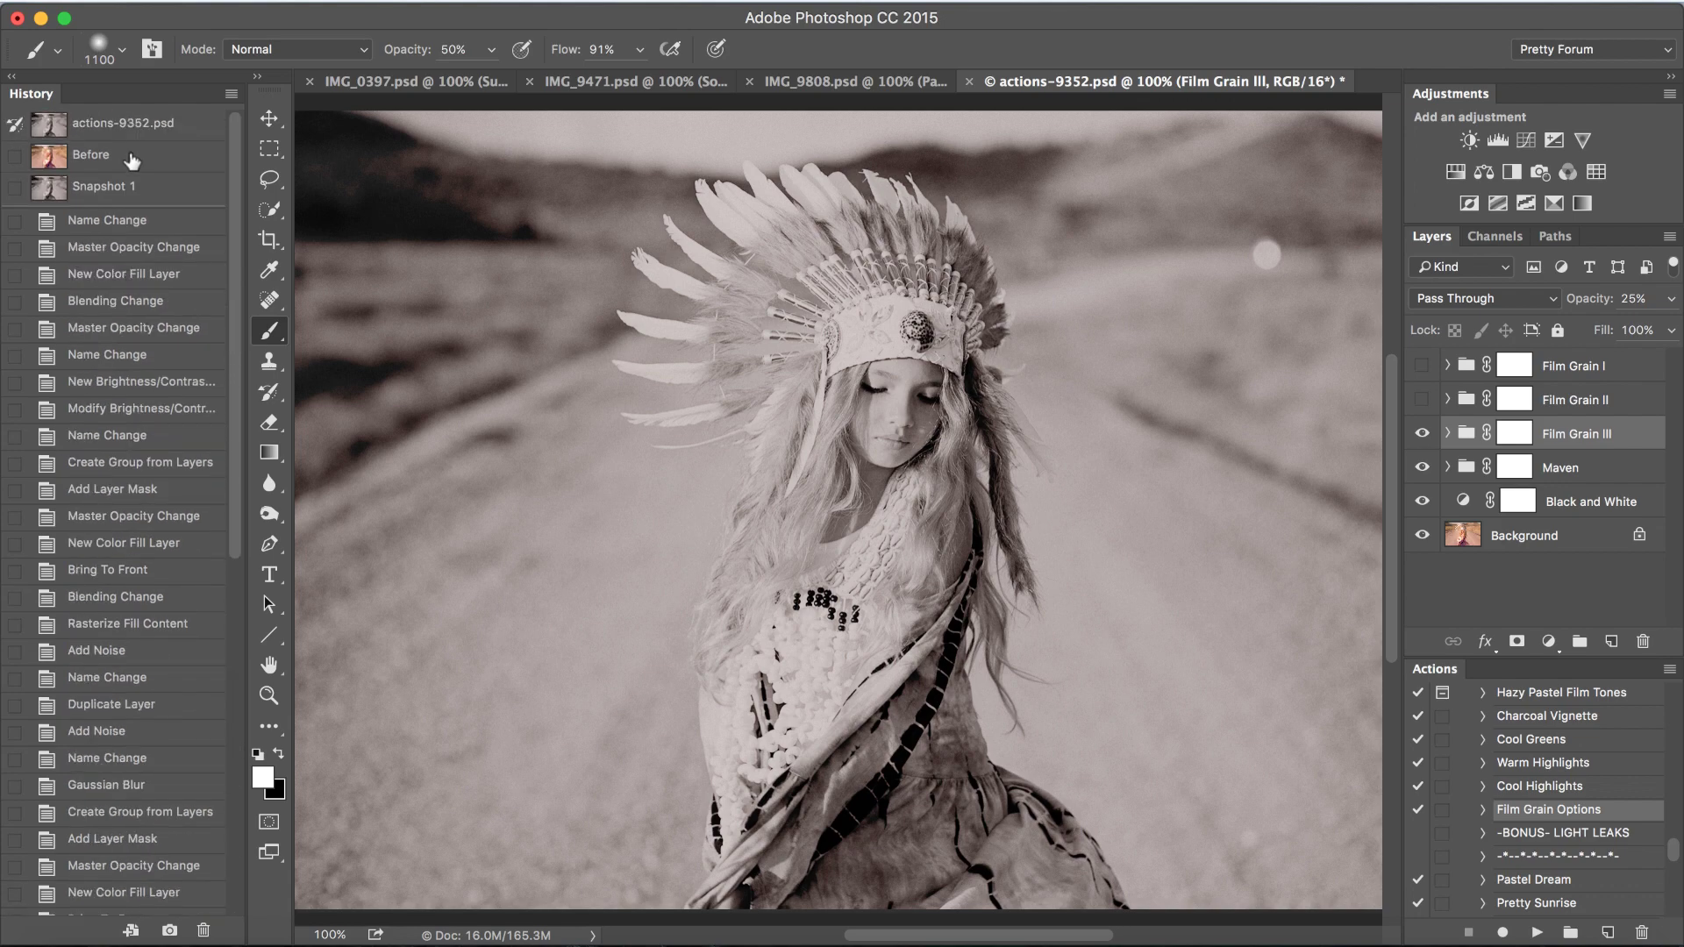
click(132, 156)
click(130, 188)
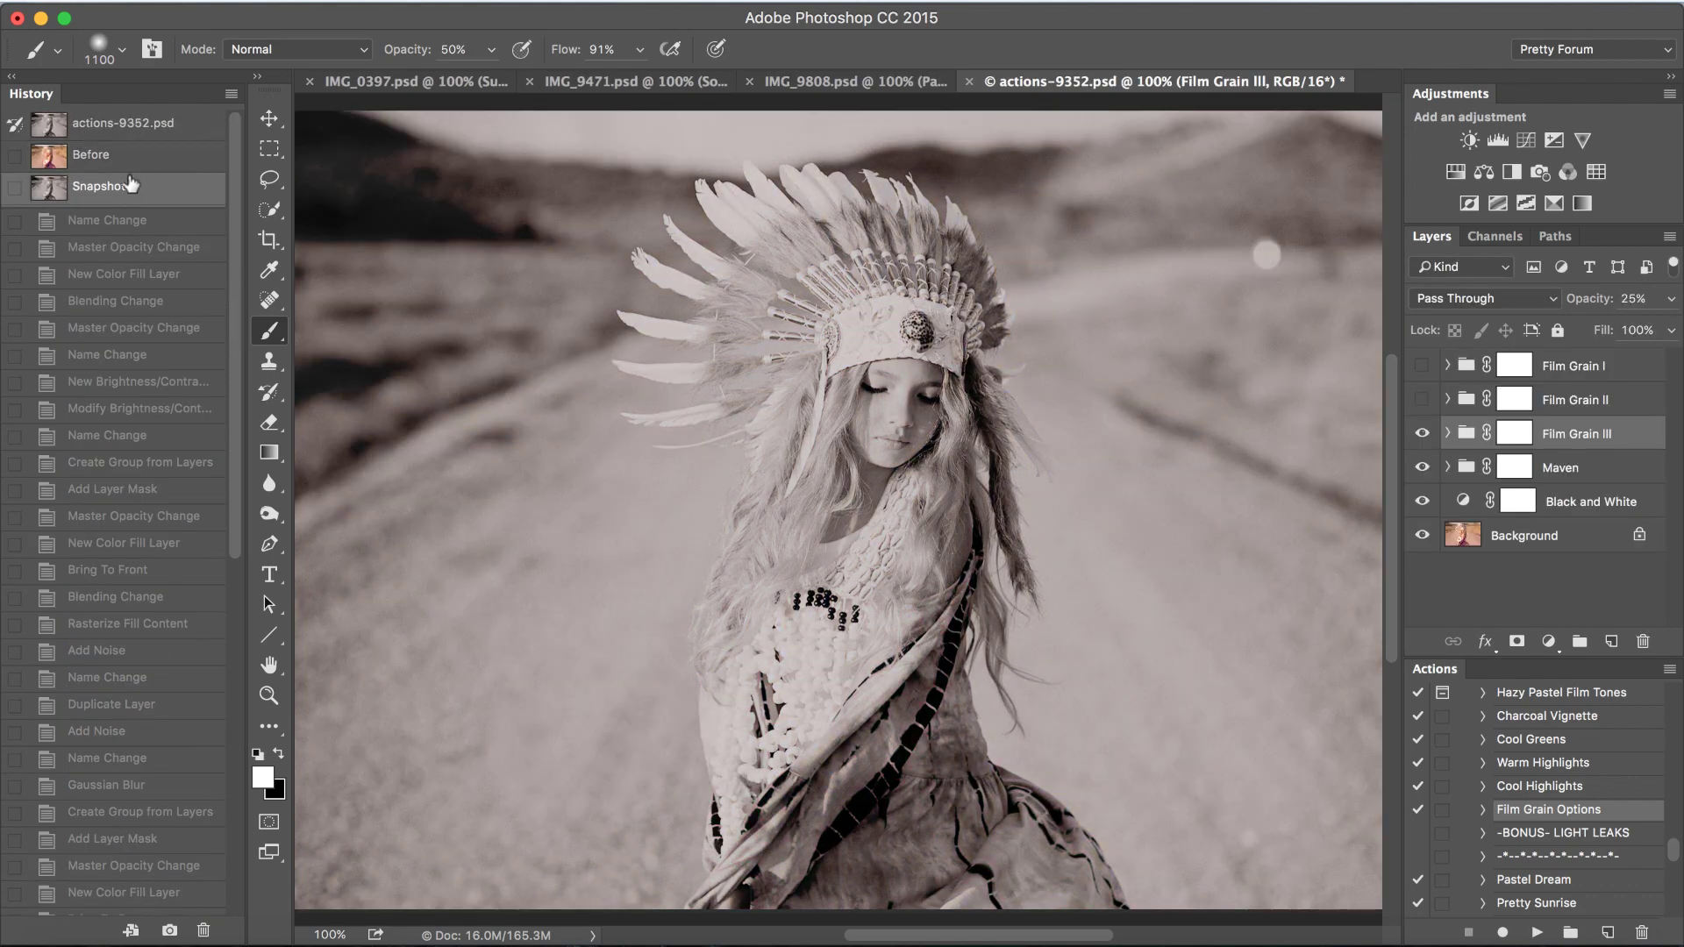
click(12, 76)
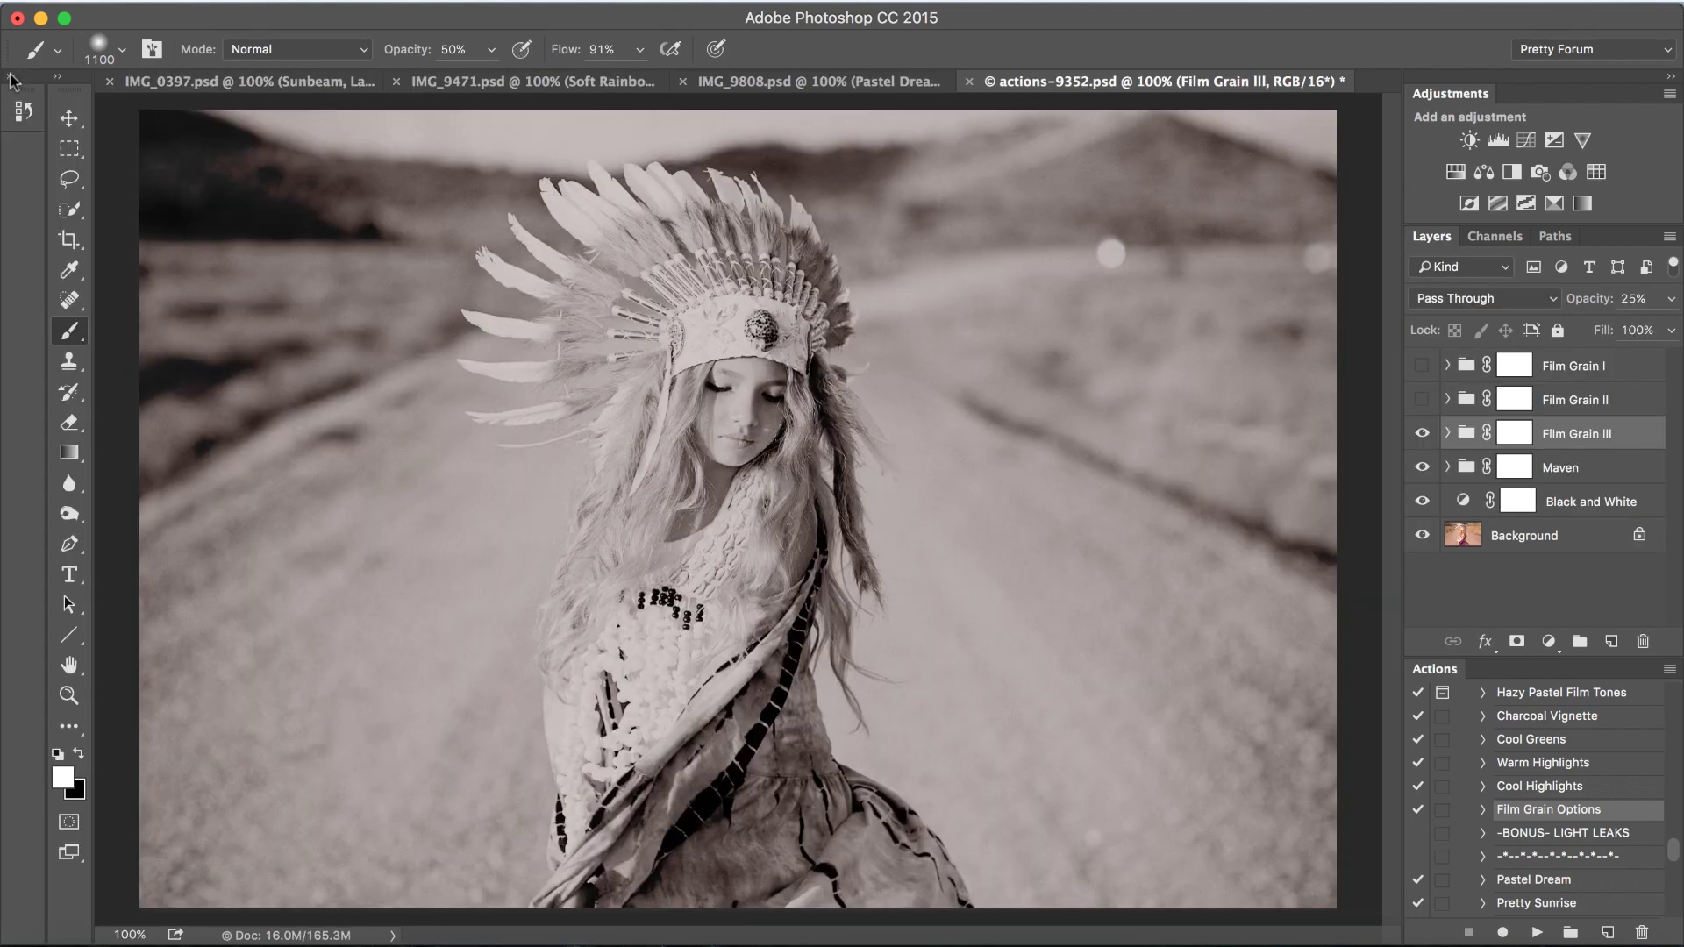